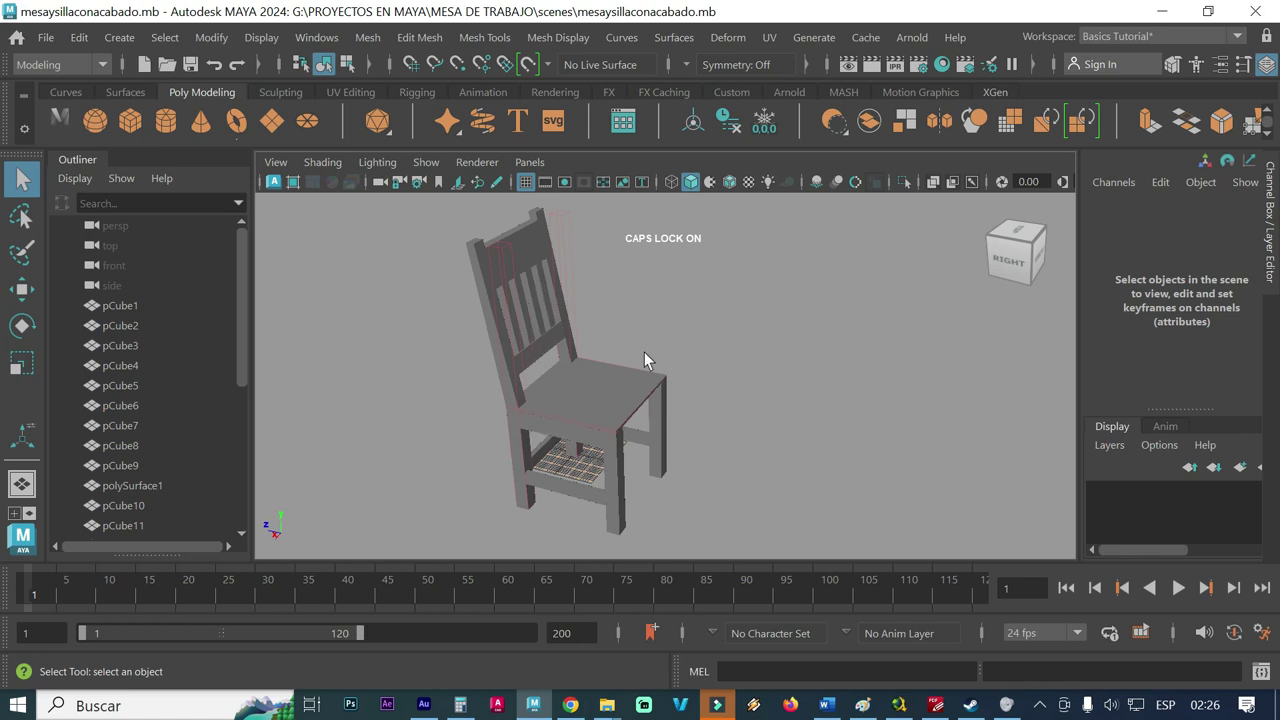
- Frame the chair and table, checking the front leg, seat and tabletop
left_click_drag(745, 394, 814, 393, "alt")
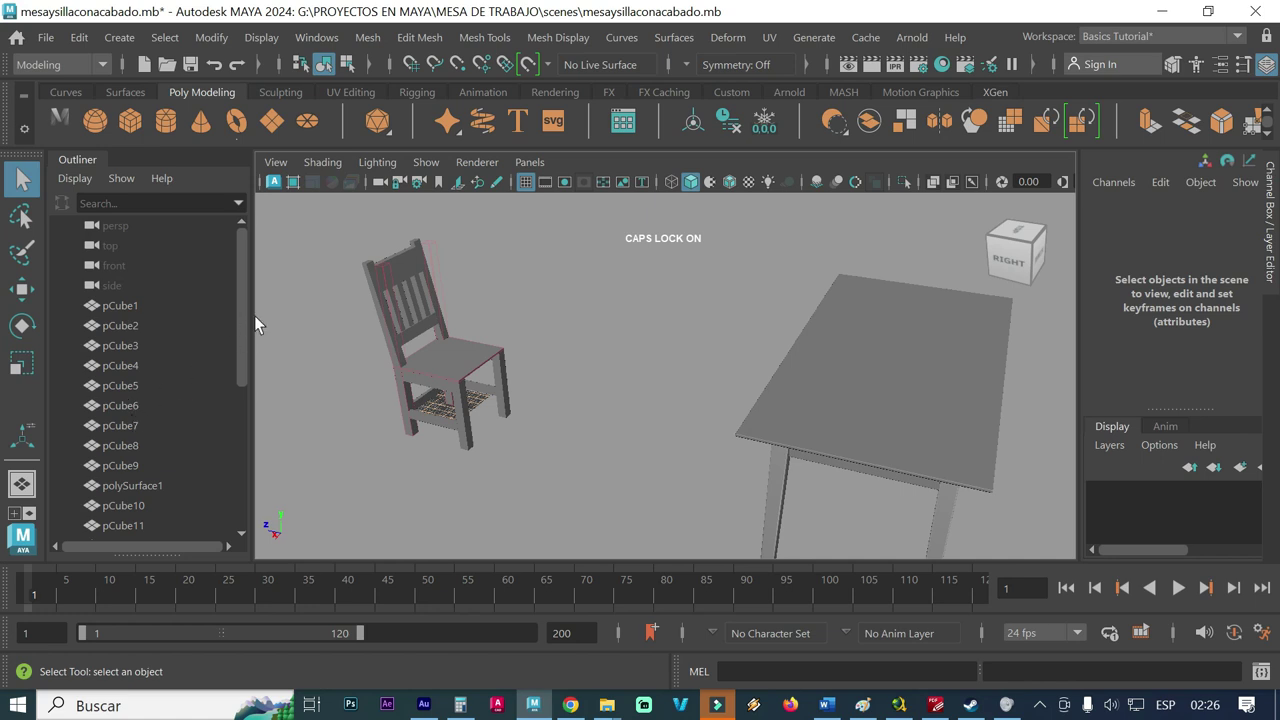
left_click(244, 412)
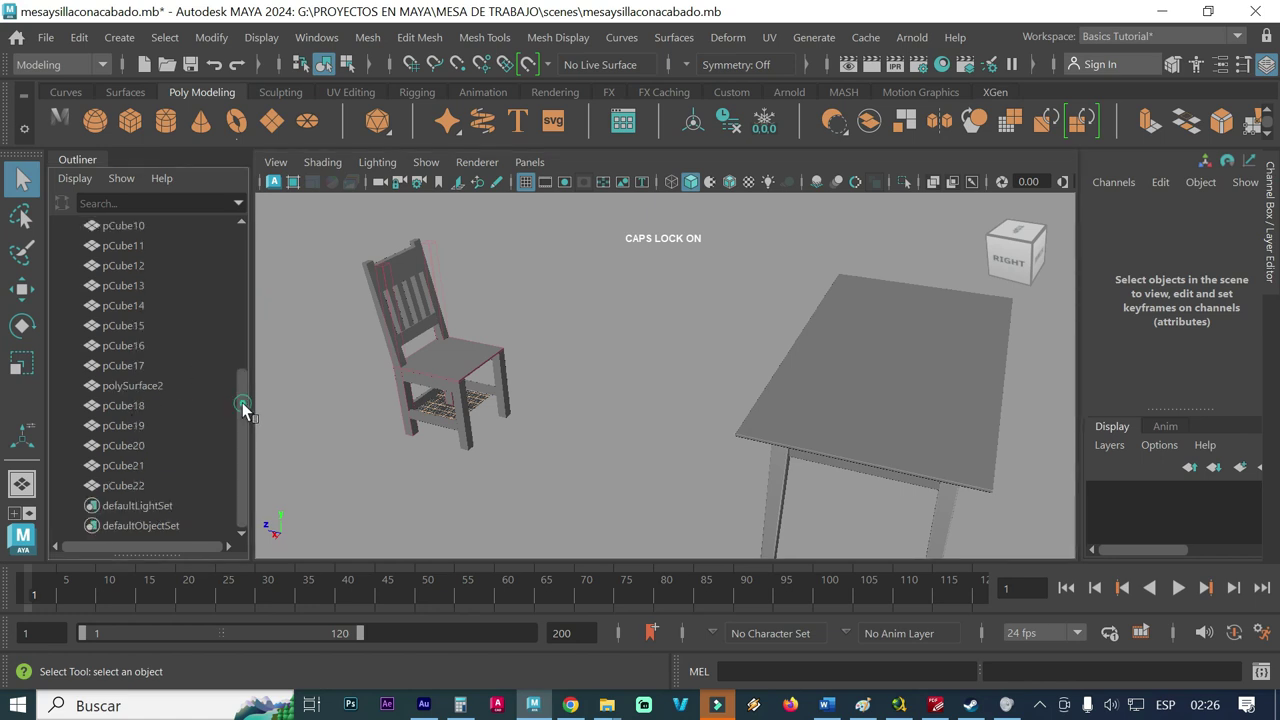
left_click_drag(244, 410, 245, 292)
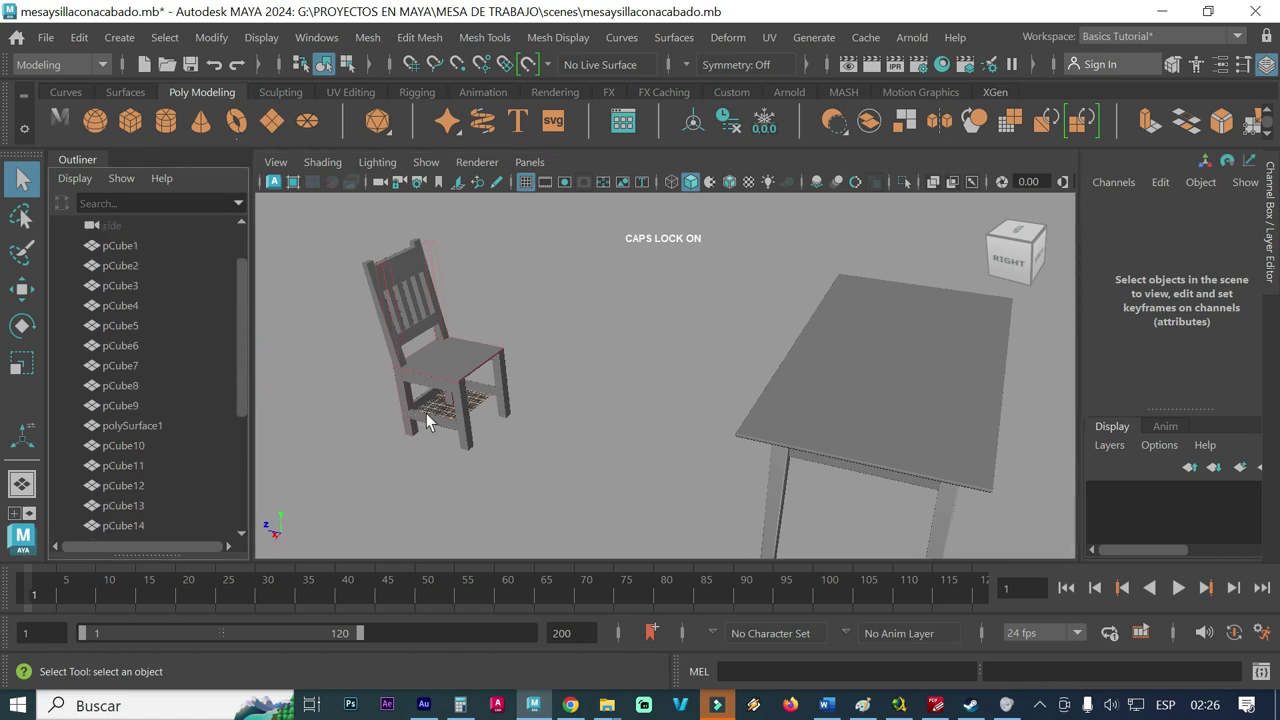
left_click(458, 420)
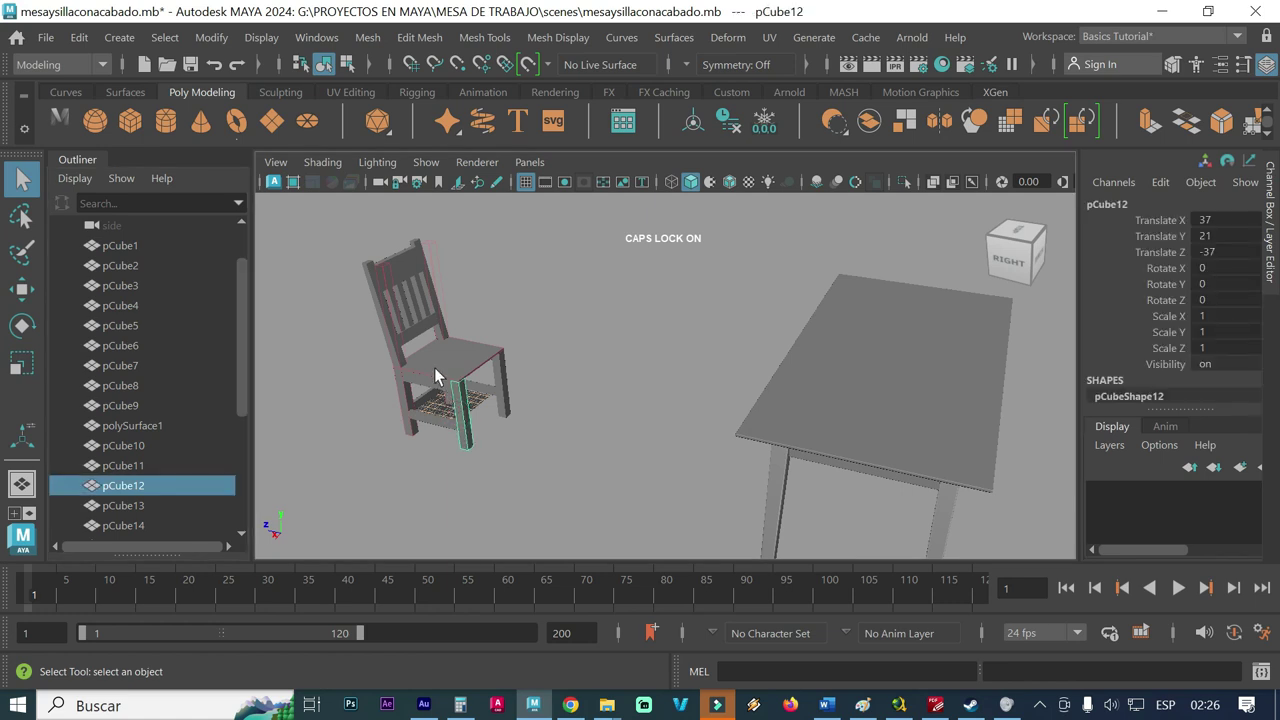
left_click(434, 367)
left_click(850, 408)
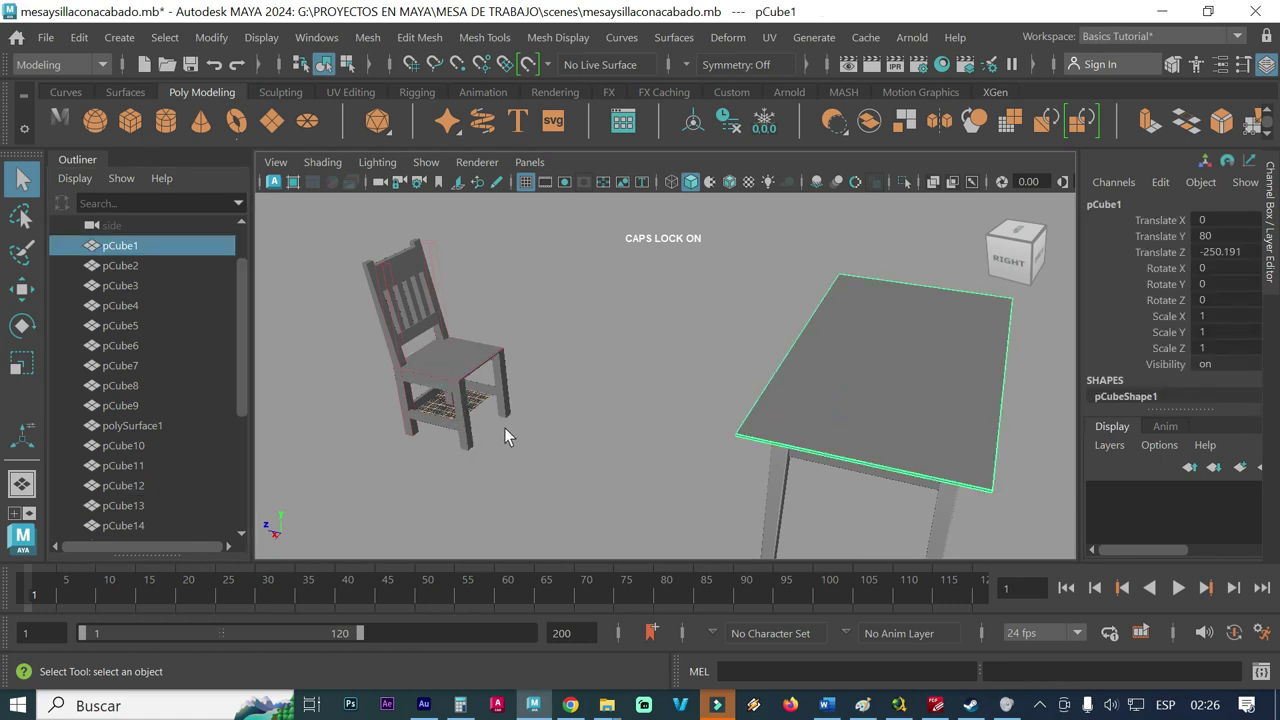
mouse_move(477, 391)
right_mouse_down("alt")
mouse_move(543, 380)
mouse_move(617, 403)
right_mouse_up("alt")
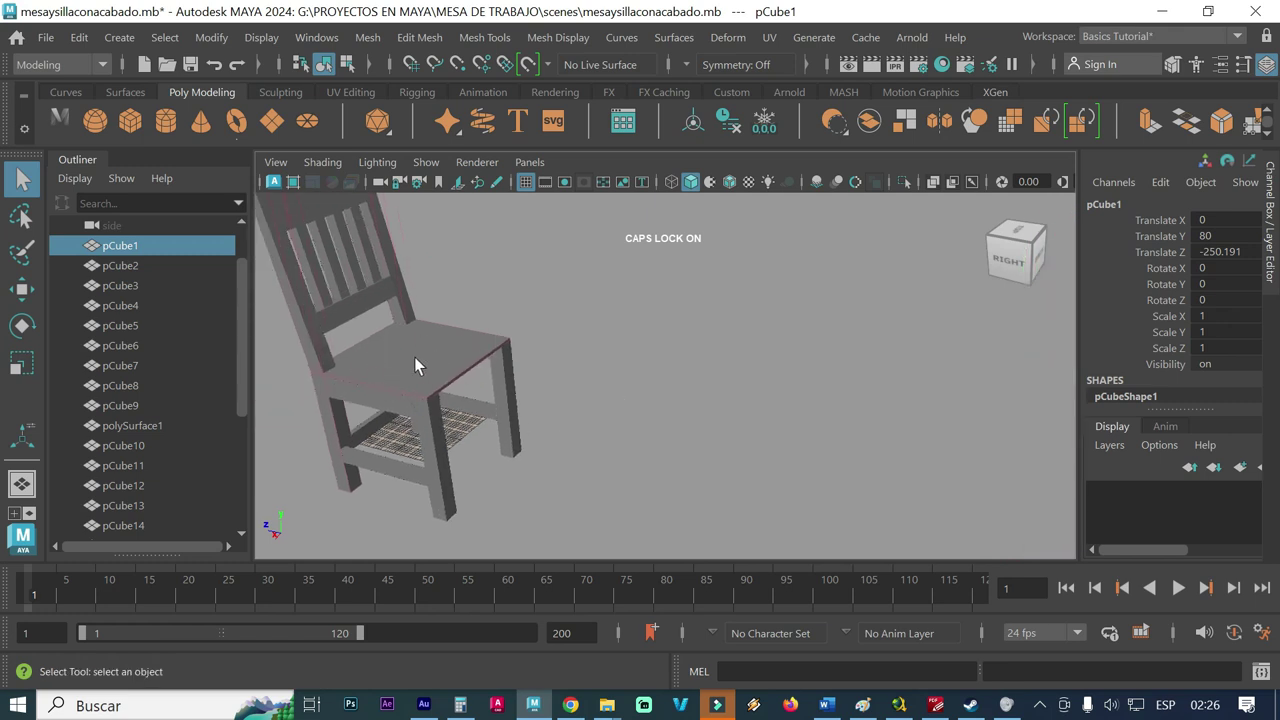
right_click_drag(741, 399, 609, 394, "alt")
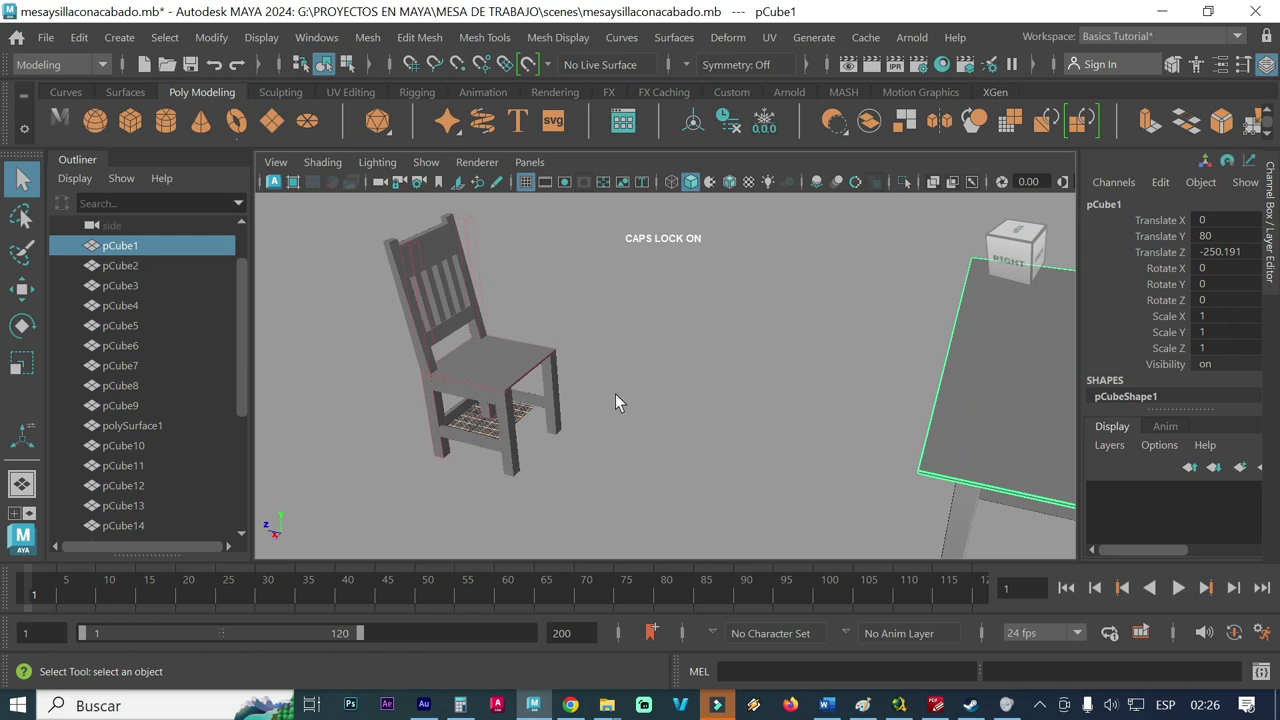
middle_click_drag(505, 417, 531, 430, "alt")
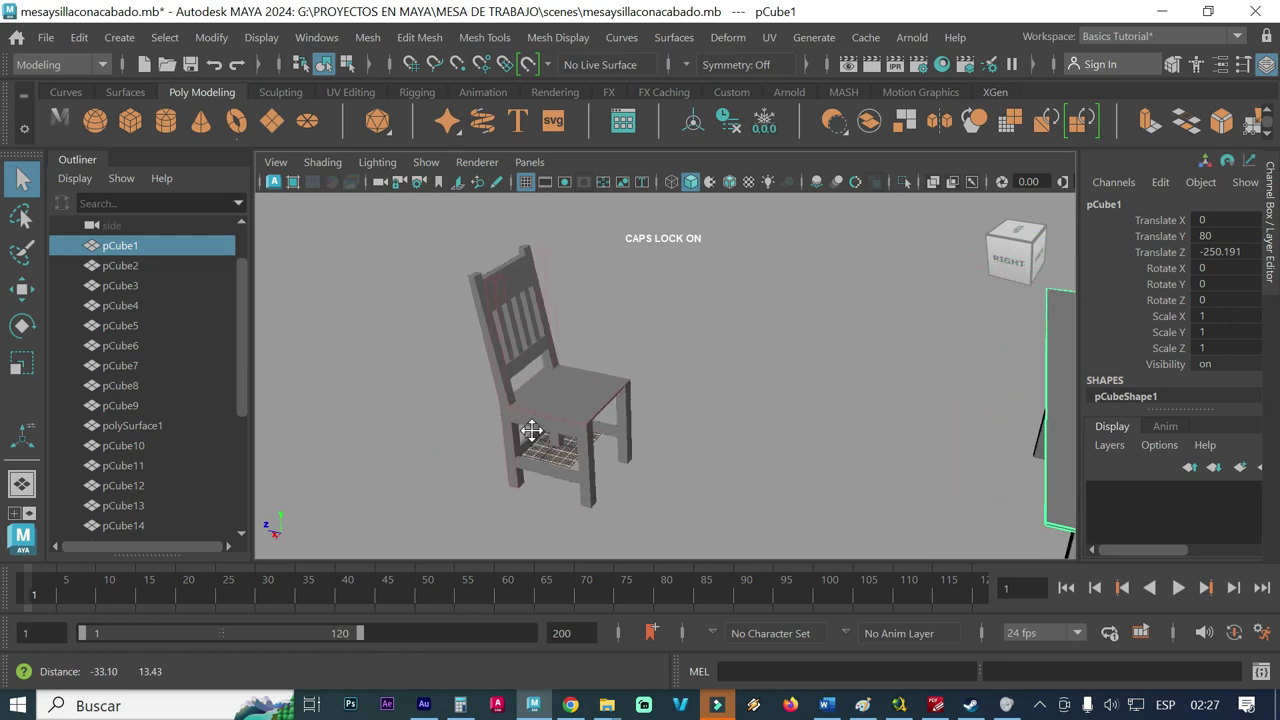
right_click_drag(531, 430, 737, 400, "alt")
mouse_move(551, 423)
left_mouse_down("alt")
mouse_move(651, 417)
mouse_move(612, 440)
mouse_move(671, 456)
left_mouse_up("alt")
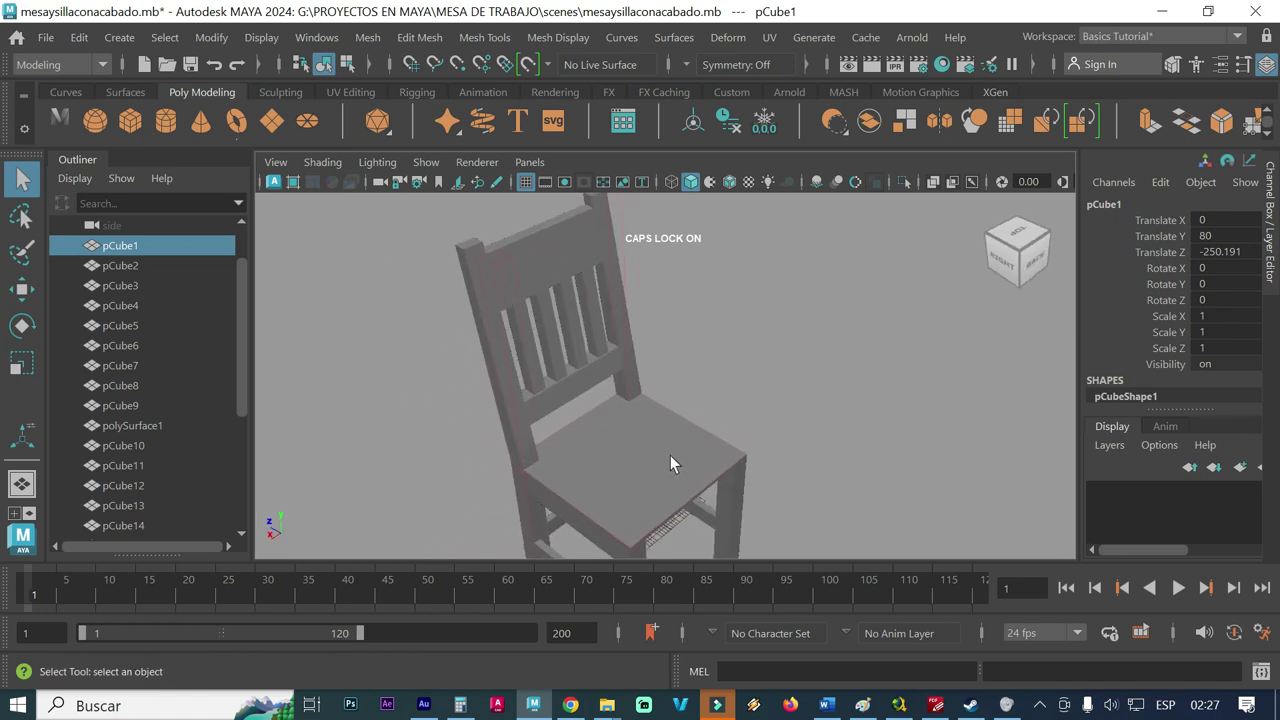
- Select the chair backrest and orbit around to the back of the chair
left_click(555, 277)
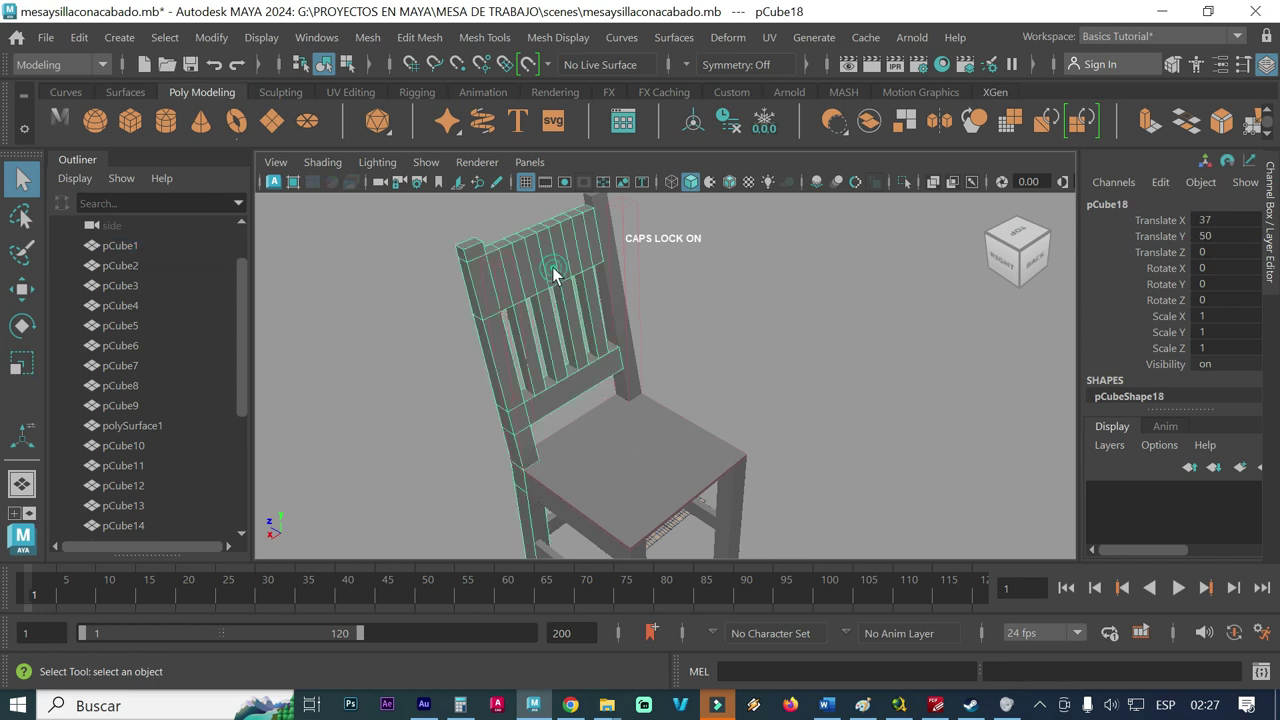
left_click_drag(670, 411, 627, 400, "alt")
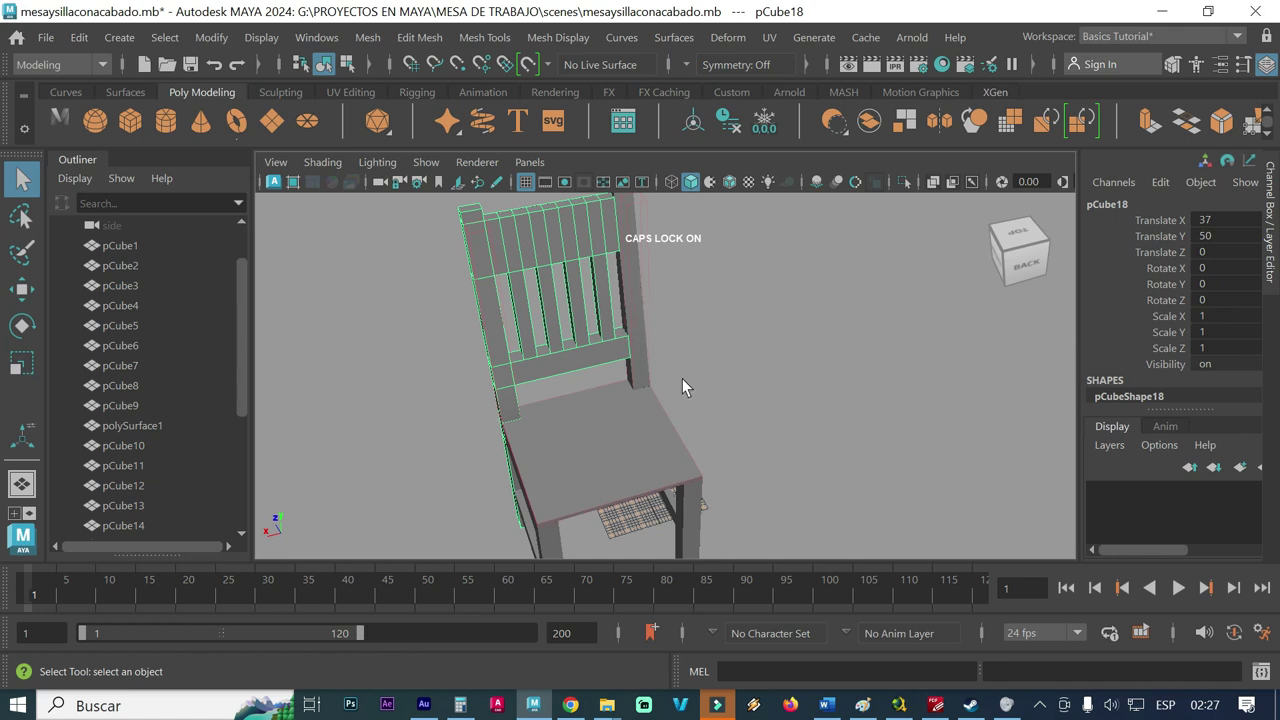
mouse_move(685, 395)
left_mouse_down("alt")
mouse_move(477, 409)
mouse_move(555, 420)
mouse_move(571, 380)
left_mouse_up("alt")
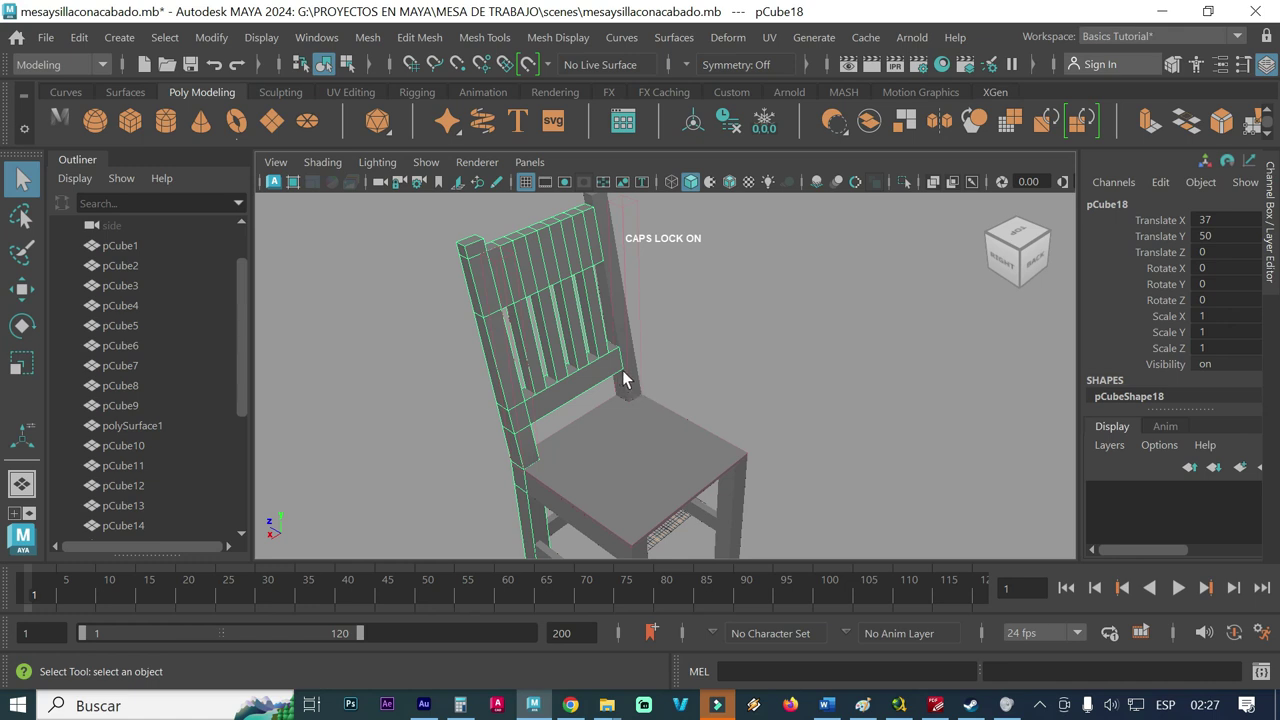
mouse_move(630, 378)
left_mouse_down("alt")
mouse_move(605, 370)
mouse_move(594, 423)
left_mouse_up("alt")
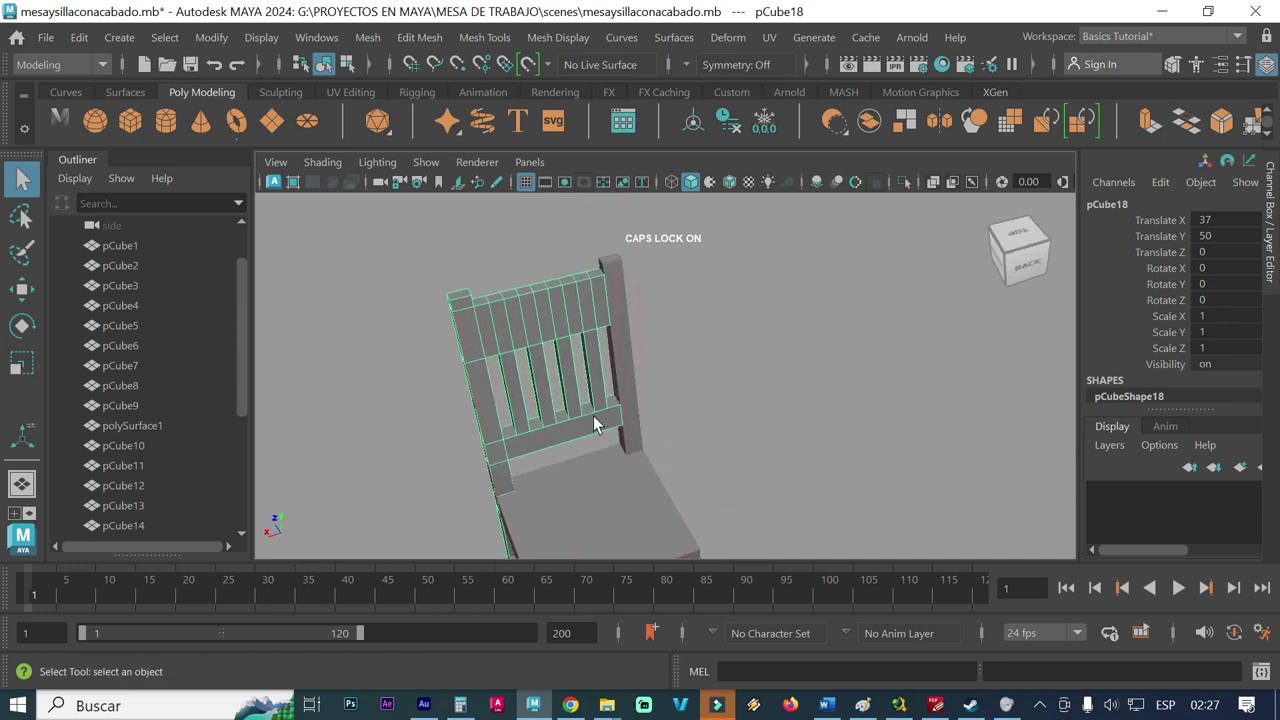
right_click_drag(594, 423, 703, 388, "alt")
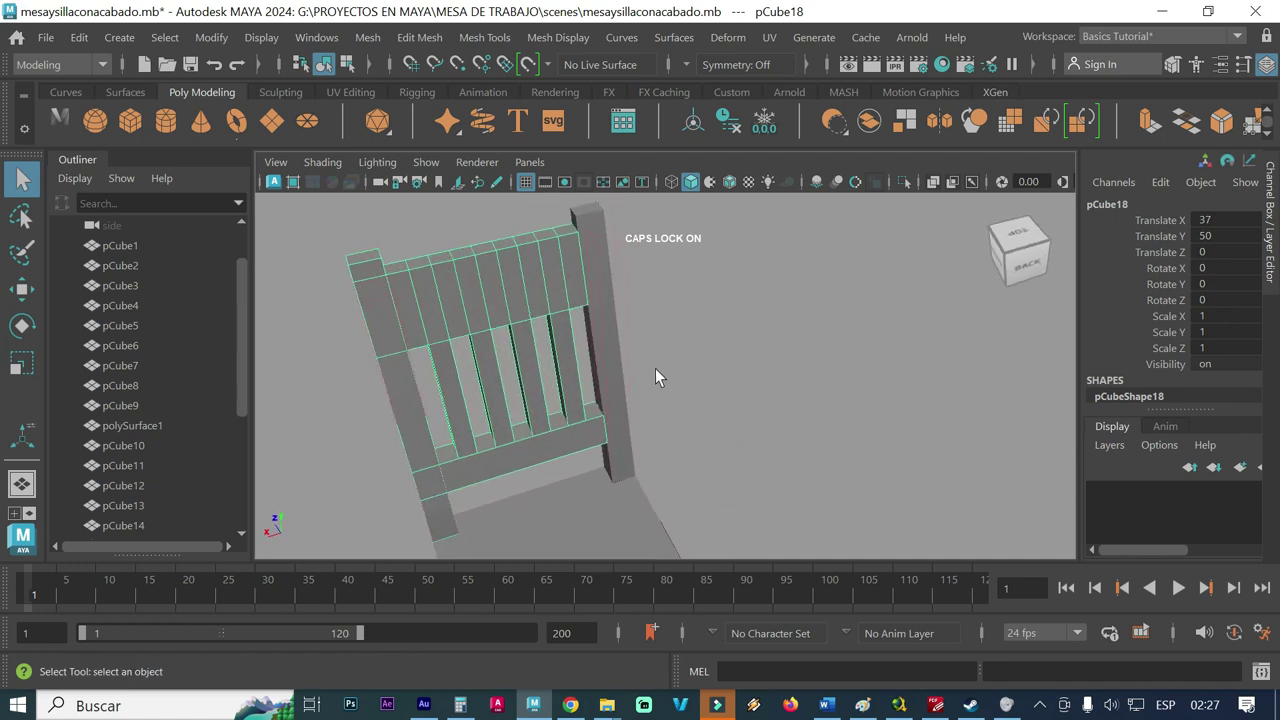
- Delete the back post beside the backrest, then undo to restore it
left_click(580, 214)
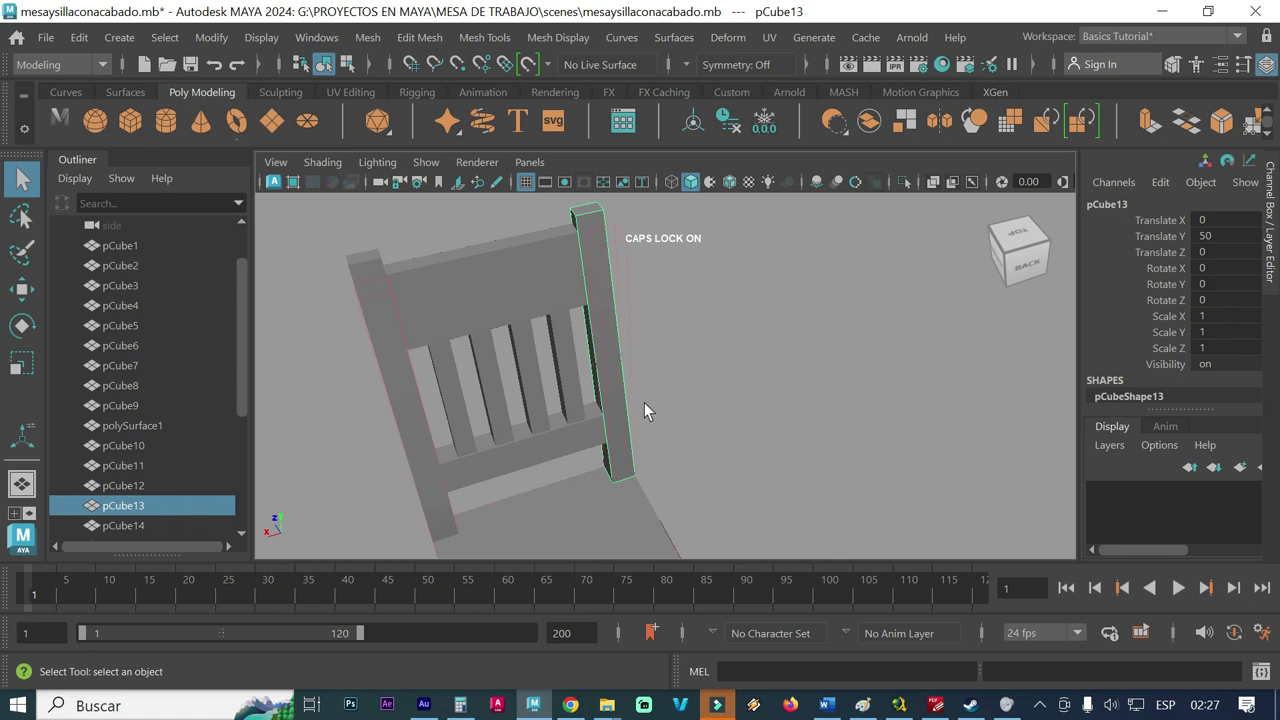
key("Delete")
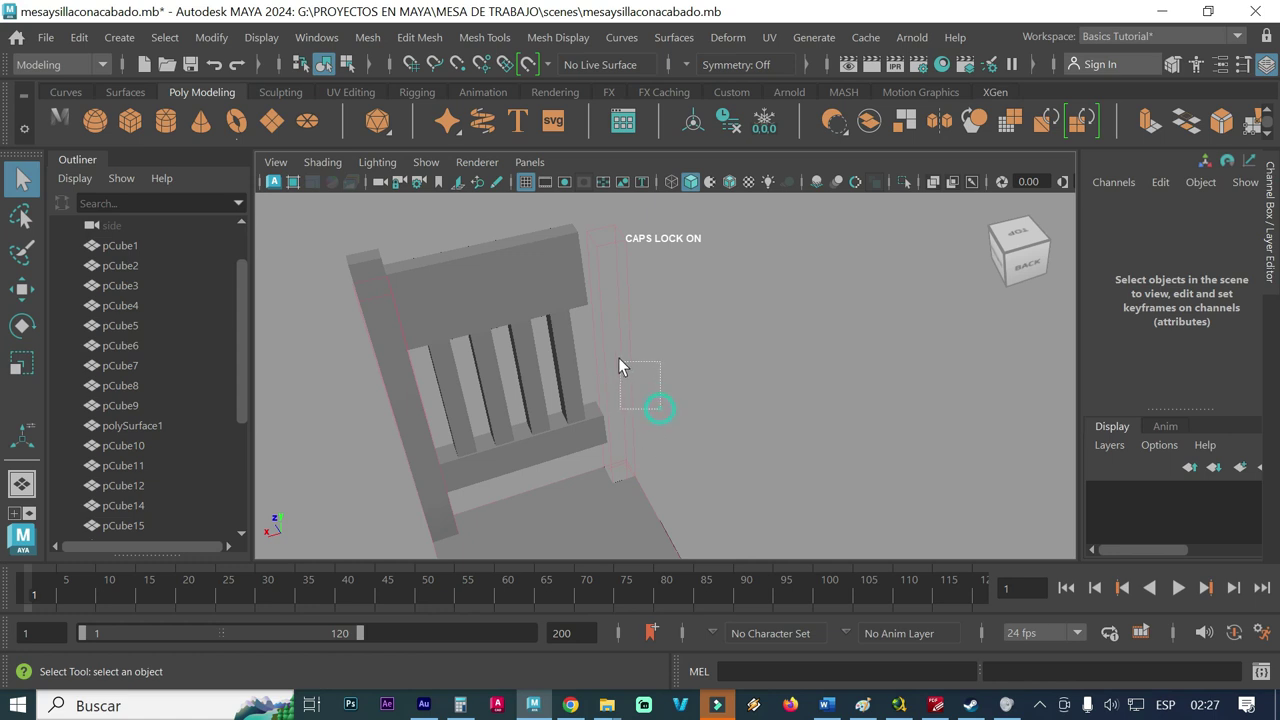
left_click_drag(659, 408, 620, 363)
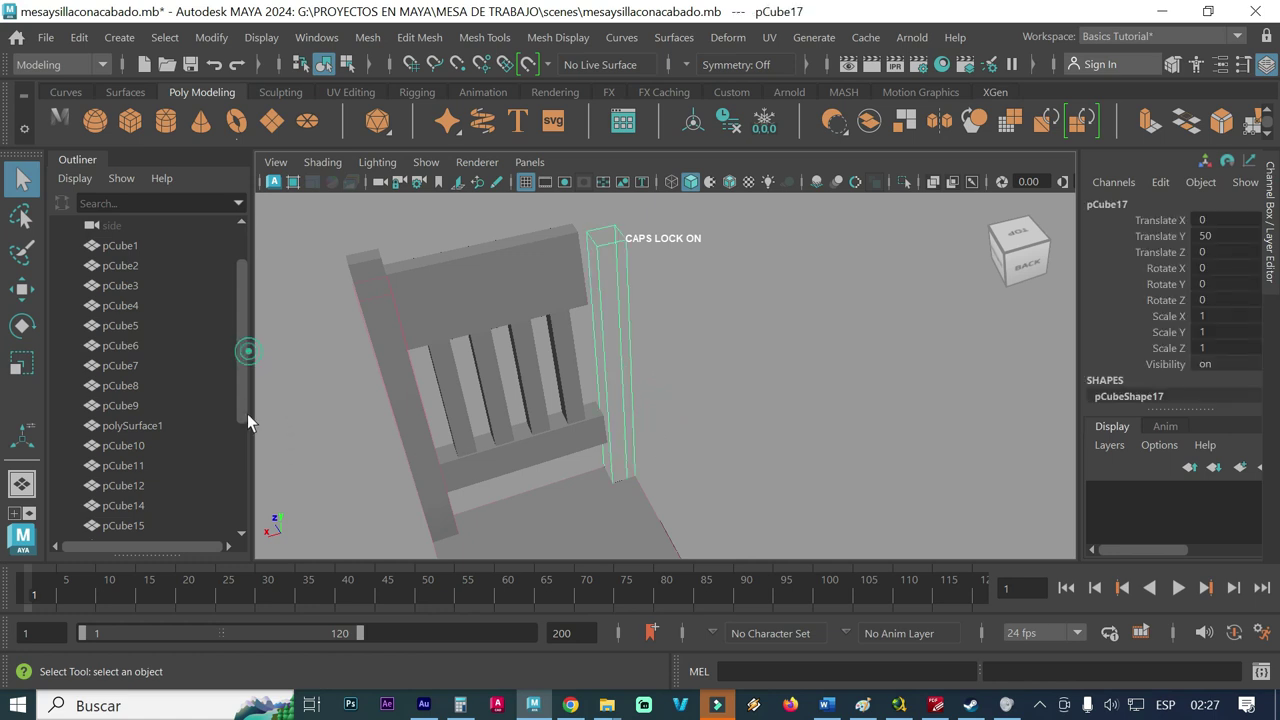
scroll(246, 440, "down", 4)
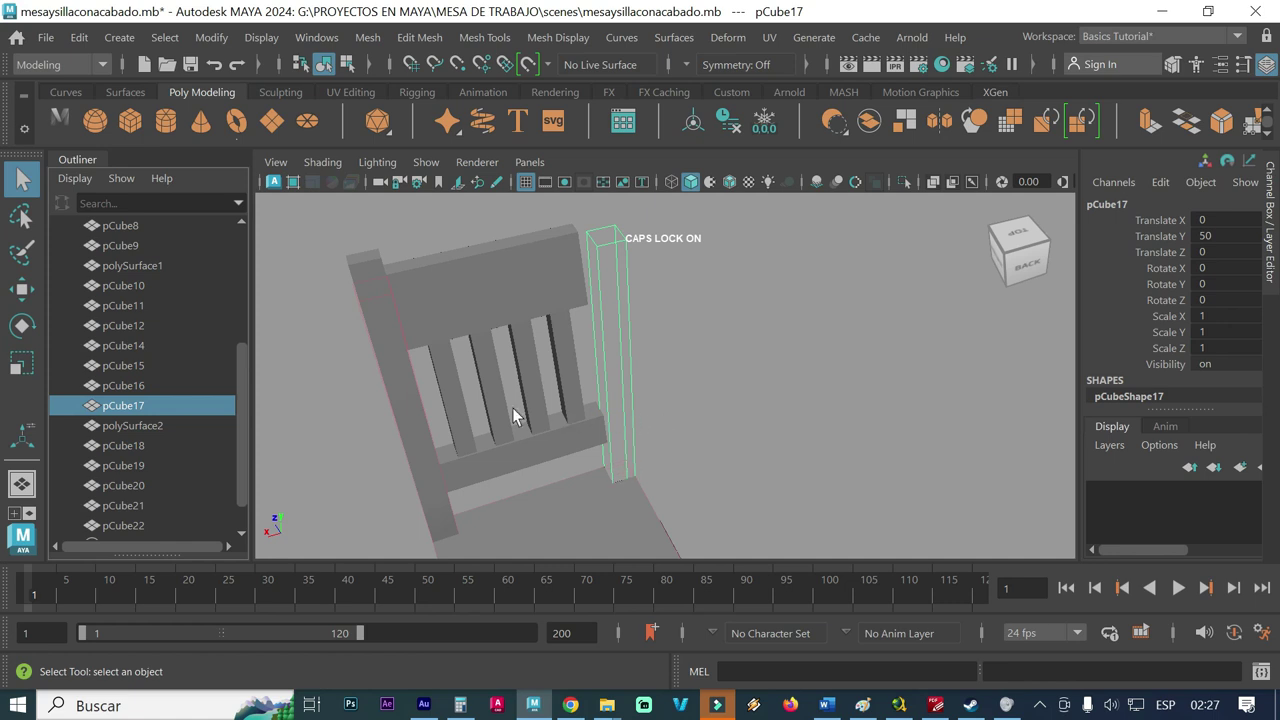
left_click(373, 261)
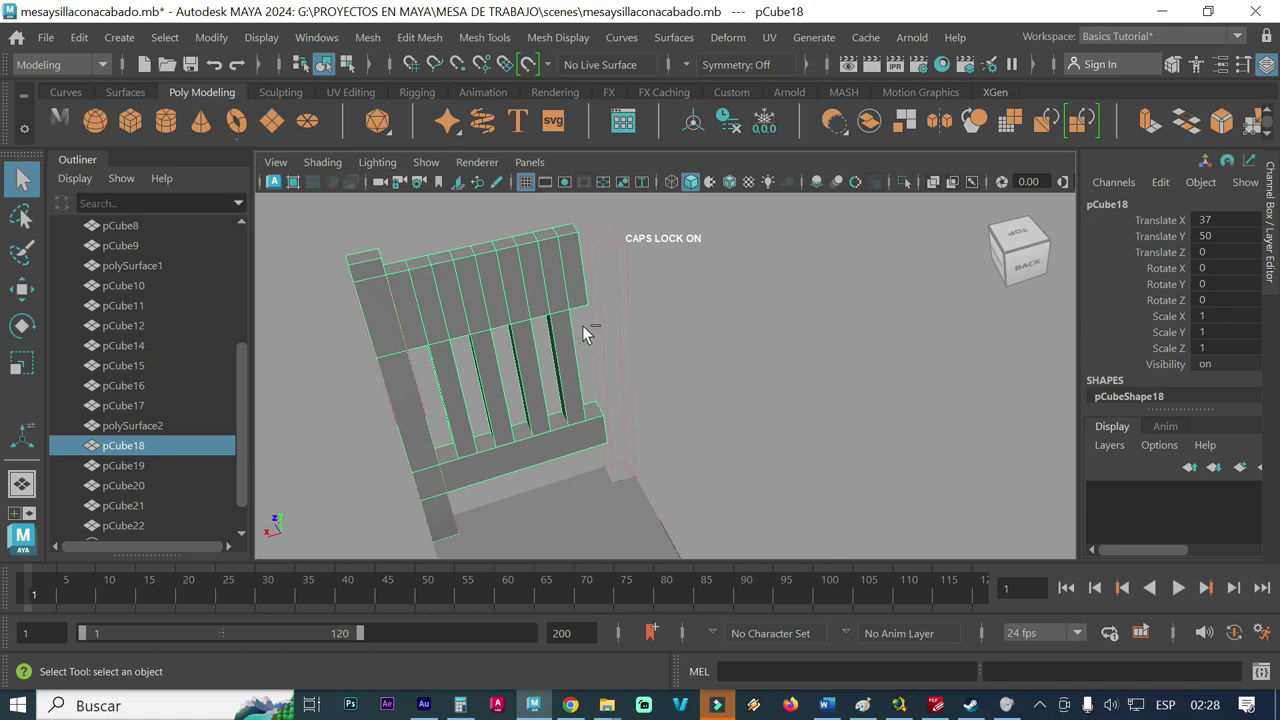
key("ctrl+z")
key("ctrl+z")
key("ctrl+z")
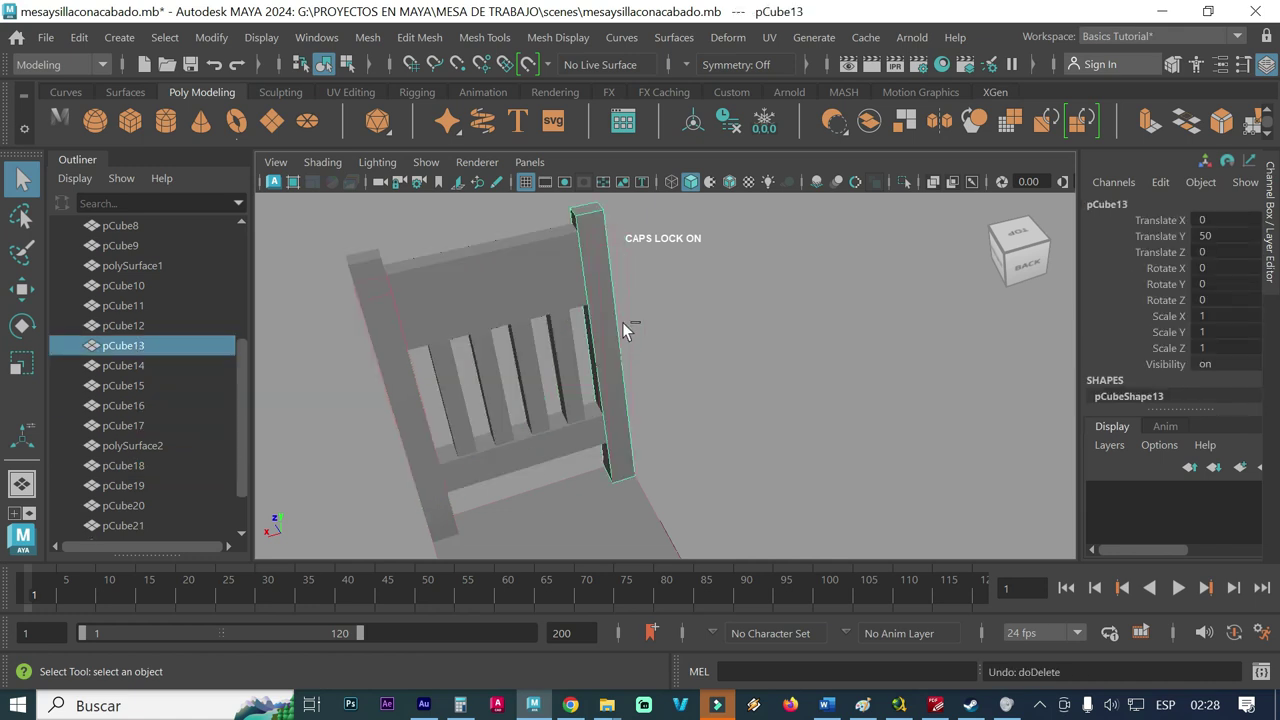
- Orbit to a near-frontal view and select the chair backrest pCube18
mouse_move(576, 380)
left_mouse_down("alt")
mouse_move(534, 400)
mouse_move(550, 418)
mouse_move(514, 394)
mouse_move(491, 397)
left_mouse_up("alt")
middle_click_drag(508, 386, 504, 405, "alt")
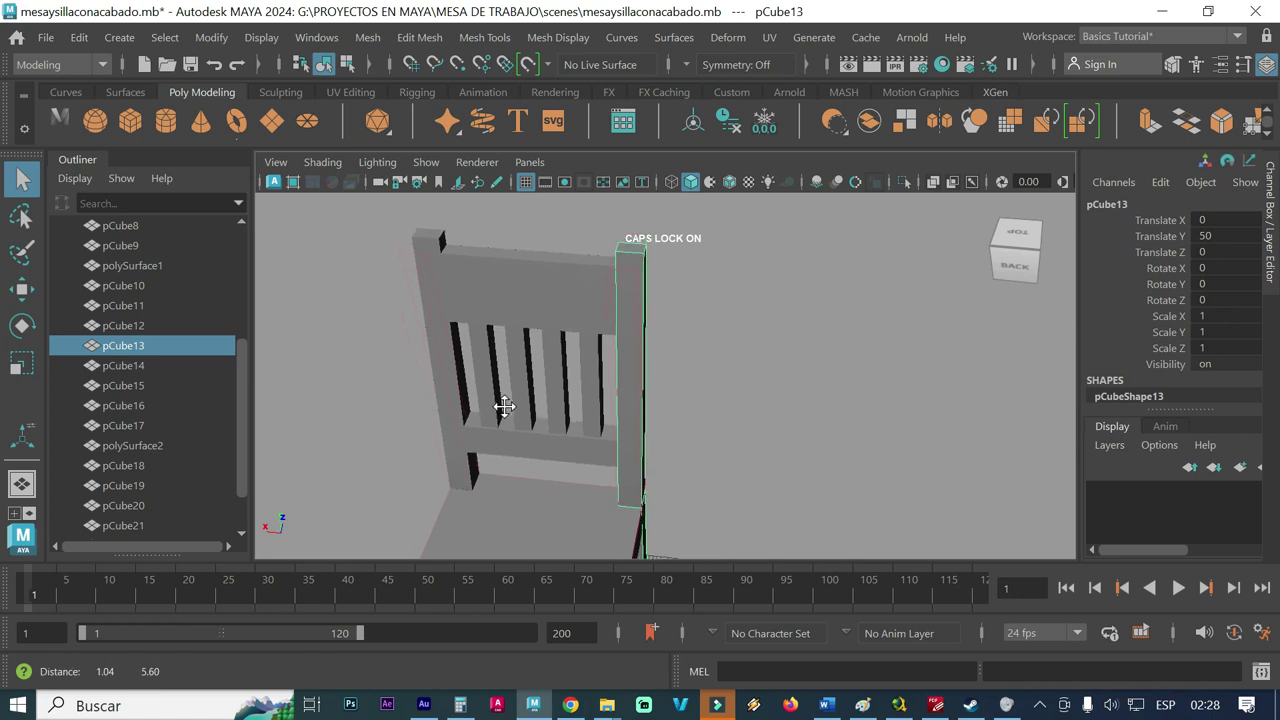
left_click(514, 283)
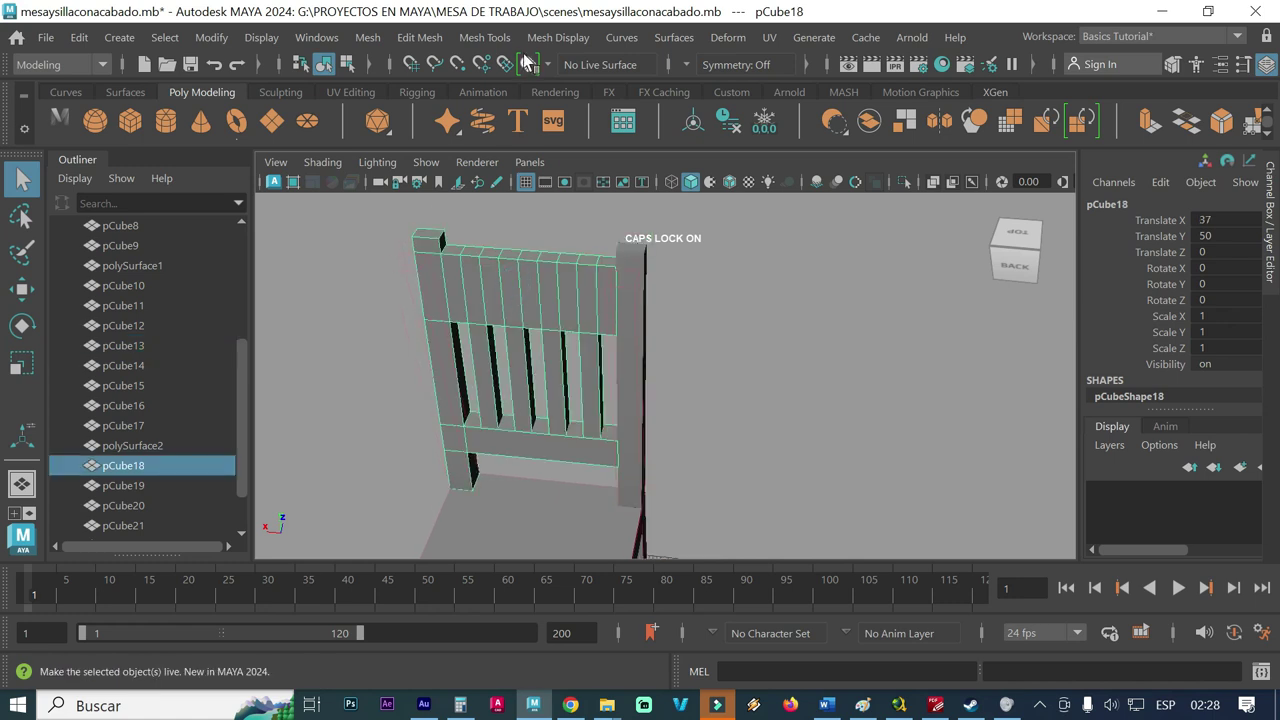
- Bevel the backrest's edges, adjusting the bevel Fraction and Segments values
left_click(440, 44)
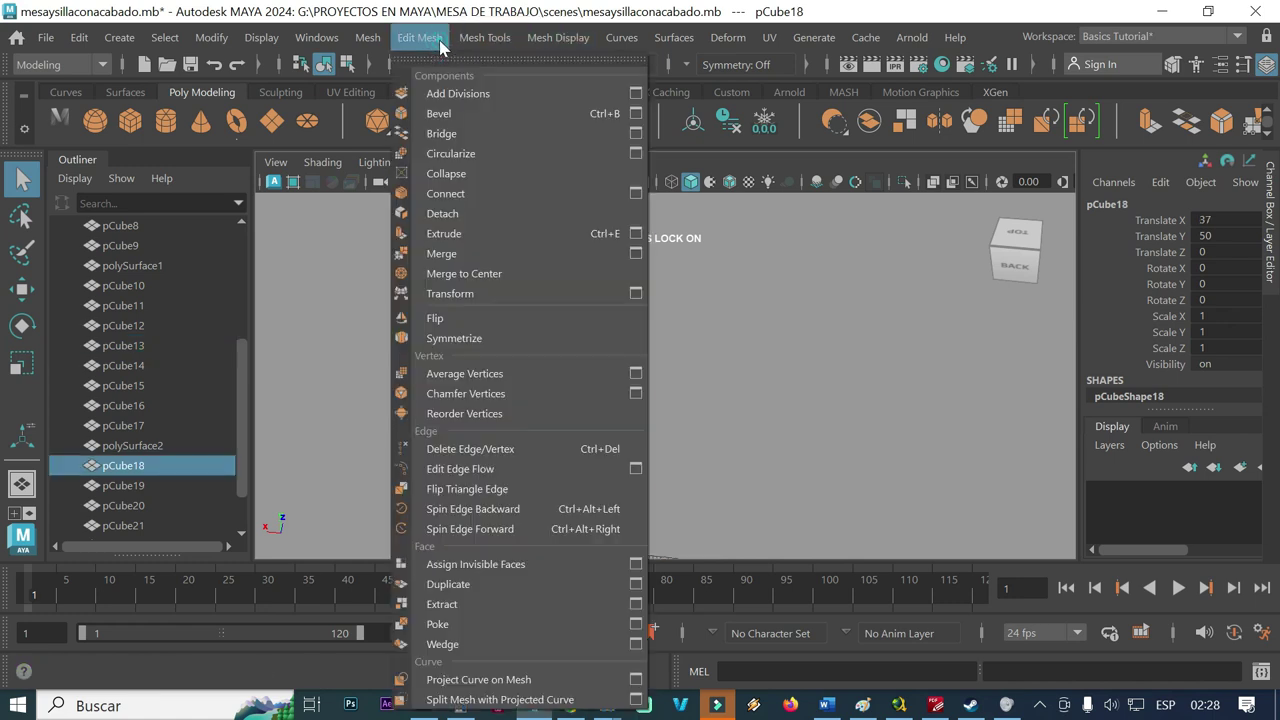
left_click(446, 115)
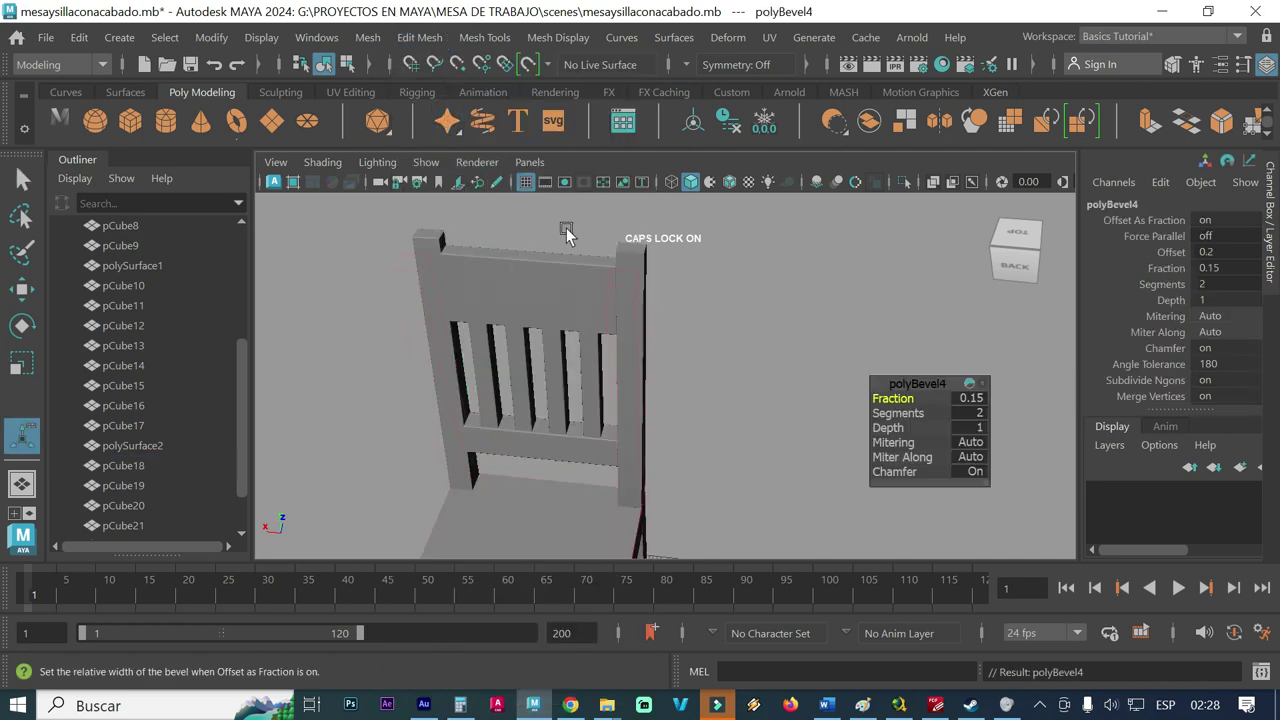
left_click(970, 399)
key("Return")
left_click(976, 413)
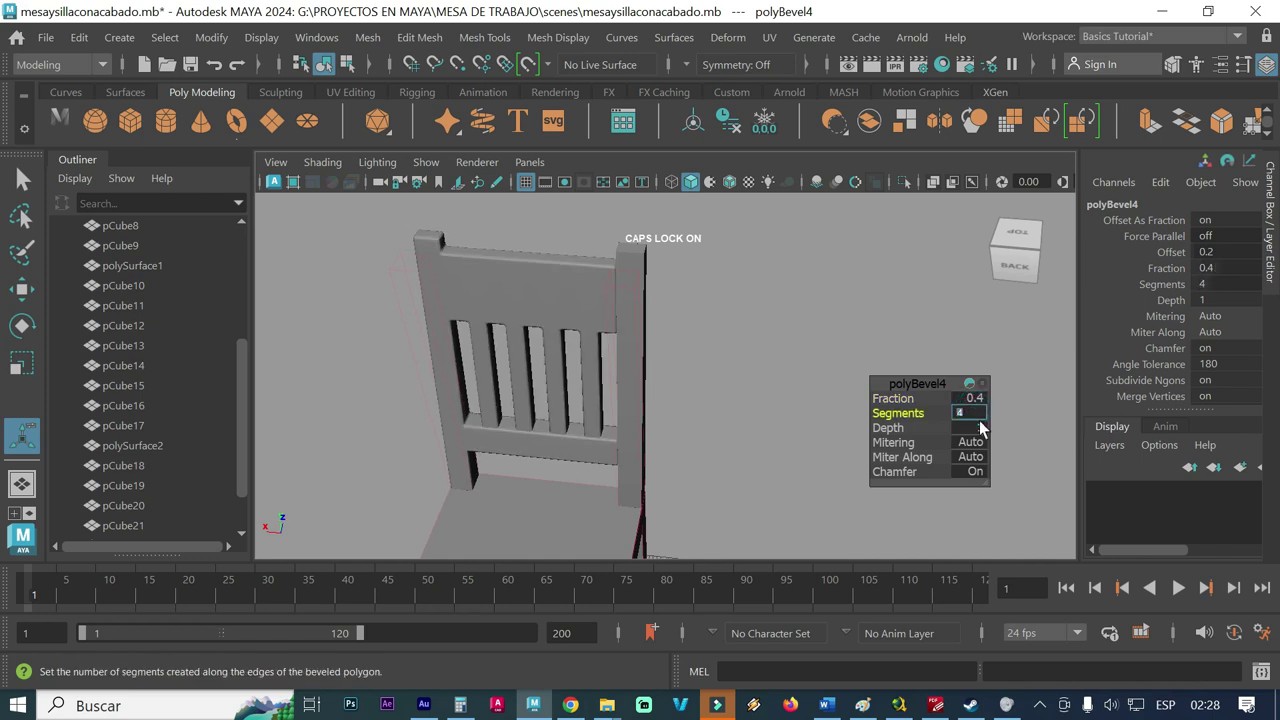
left_click(779, 373)
- Zoom in on the back slats and select the right vertical back post pCube13
scroll(523, 357, "up", 2)
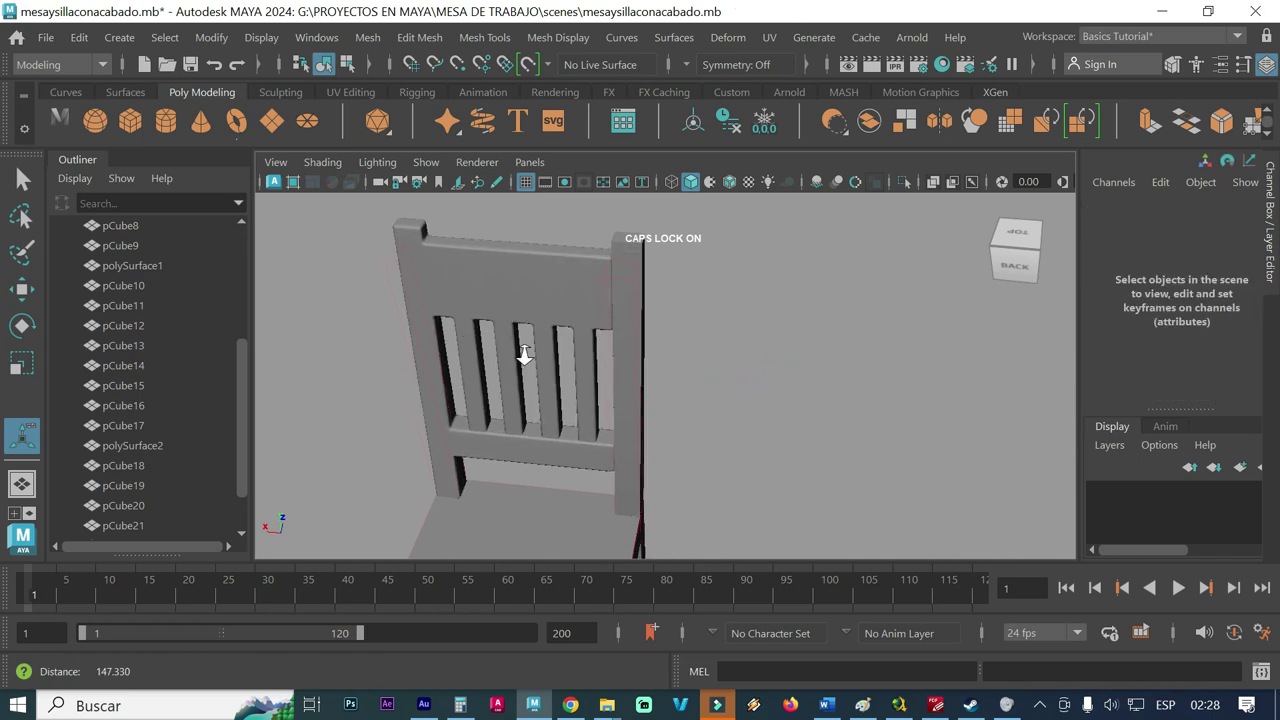
scroll(514, 349, "up", 2)
middle_click_drag(514, 349, 622, 366, "alt")
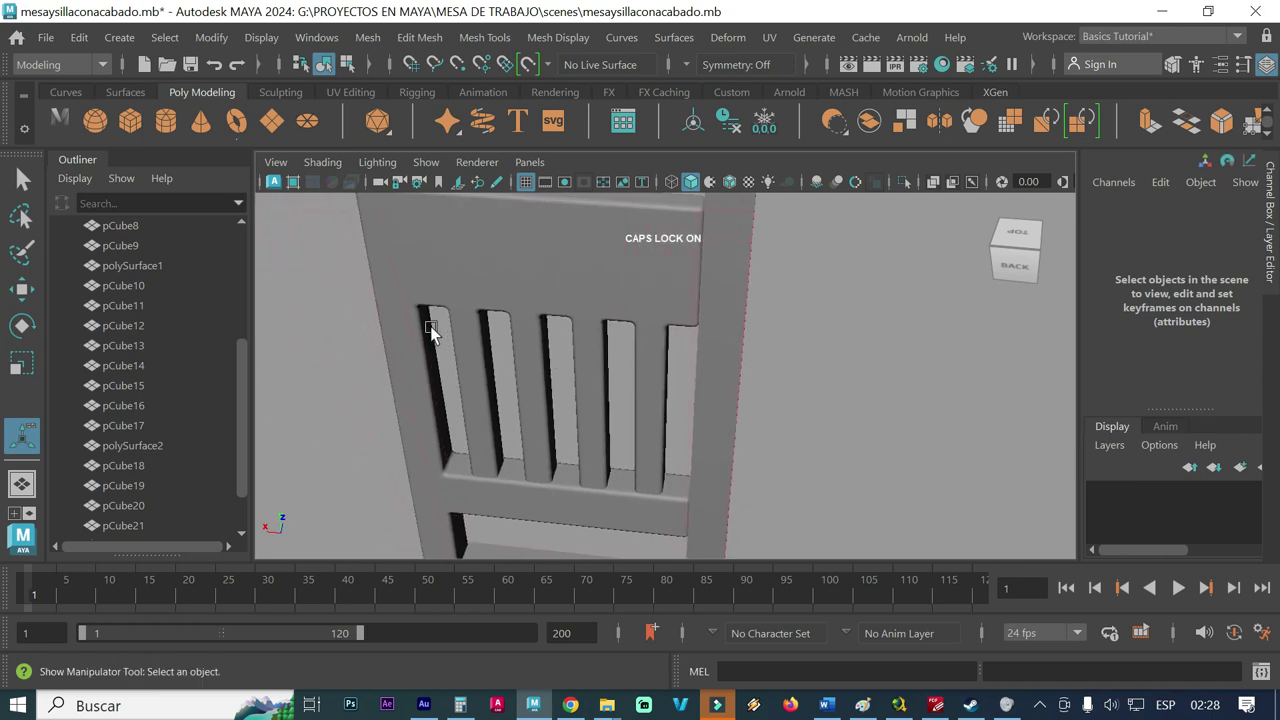
scroll(440, 325, "up", 1)
scroll(502, 332, "up", 2)
scroll(543, 354, "up", 1)
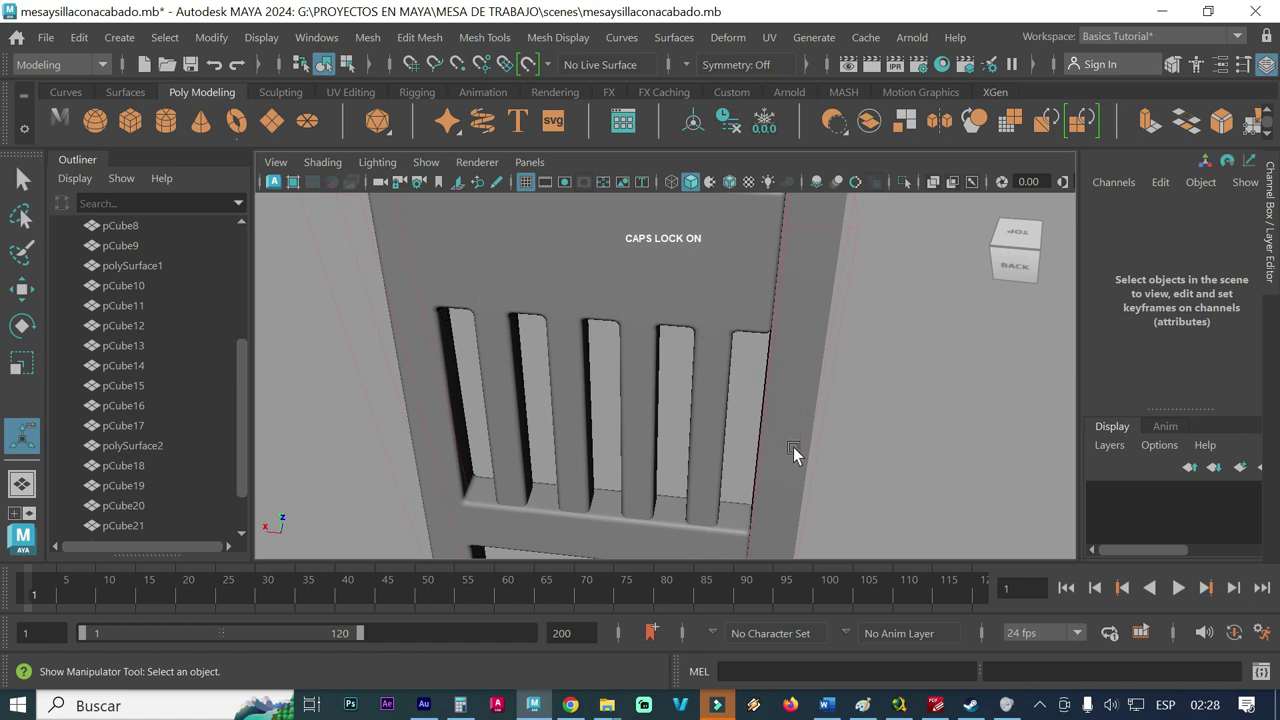
mouse_move(826, 404)
left_mouse_down("alt")
mouse_move(851, 397)
mouse_move(819, 373)
left_mouse_up("alt")
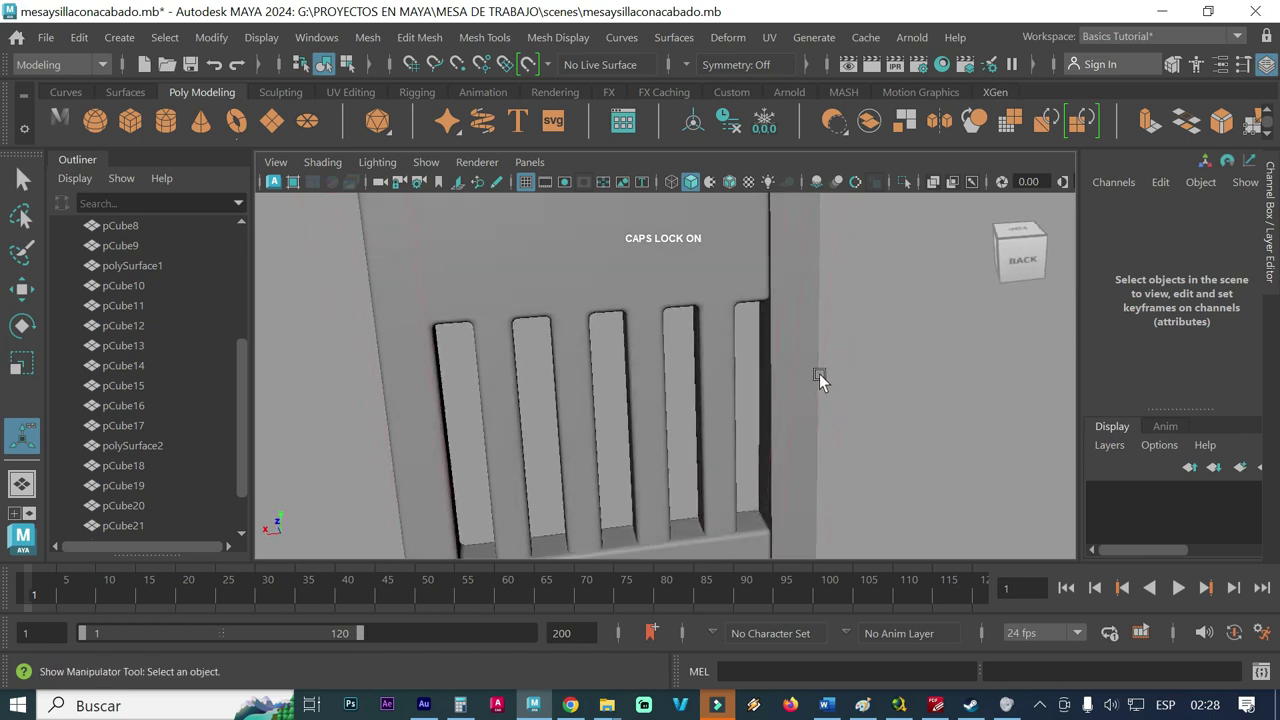
left_click(779, 247)
middle_click_drag(771, 312, 745, 470, "alt")
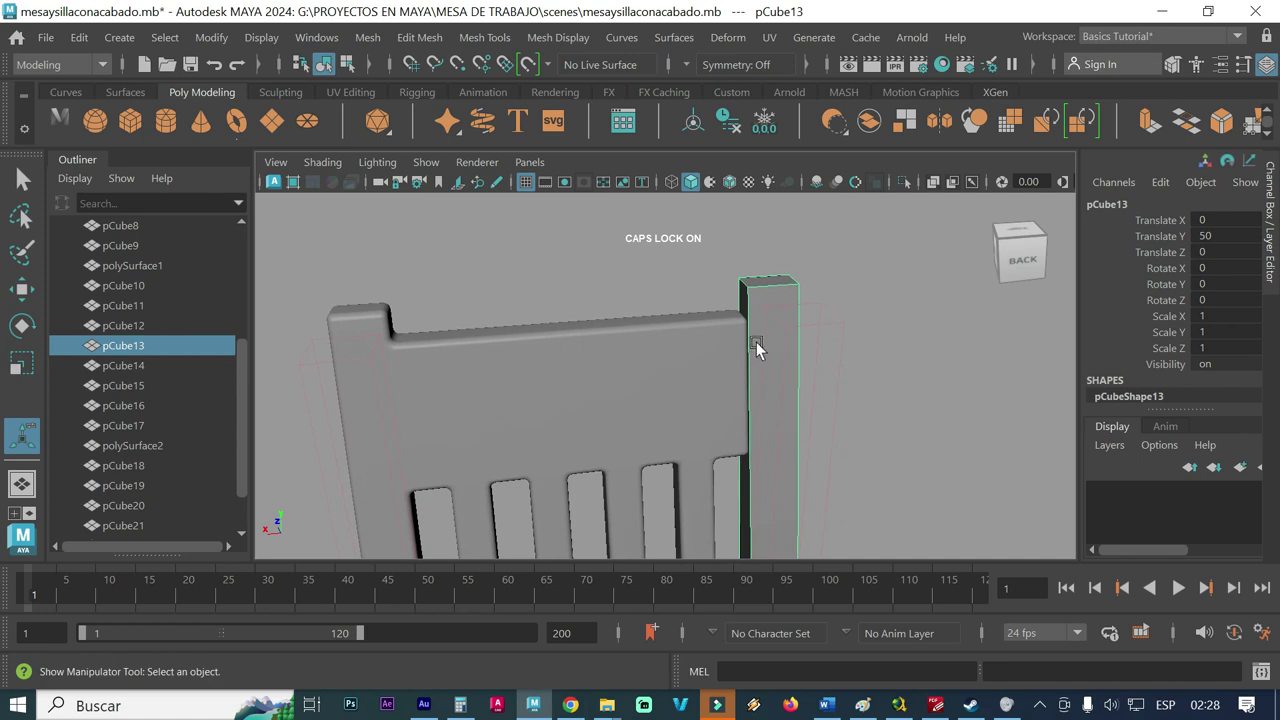
left_click(440, 40)
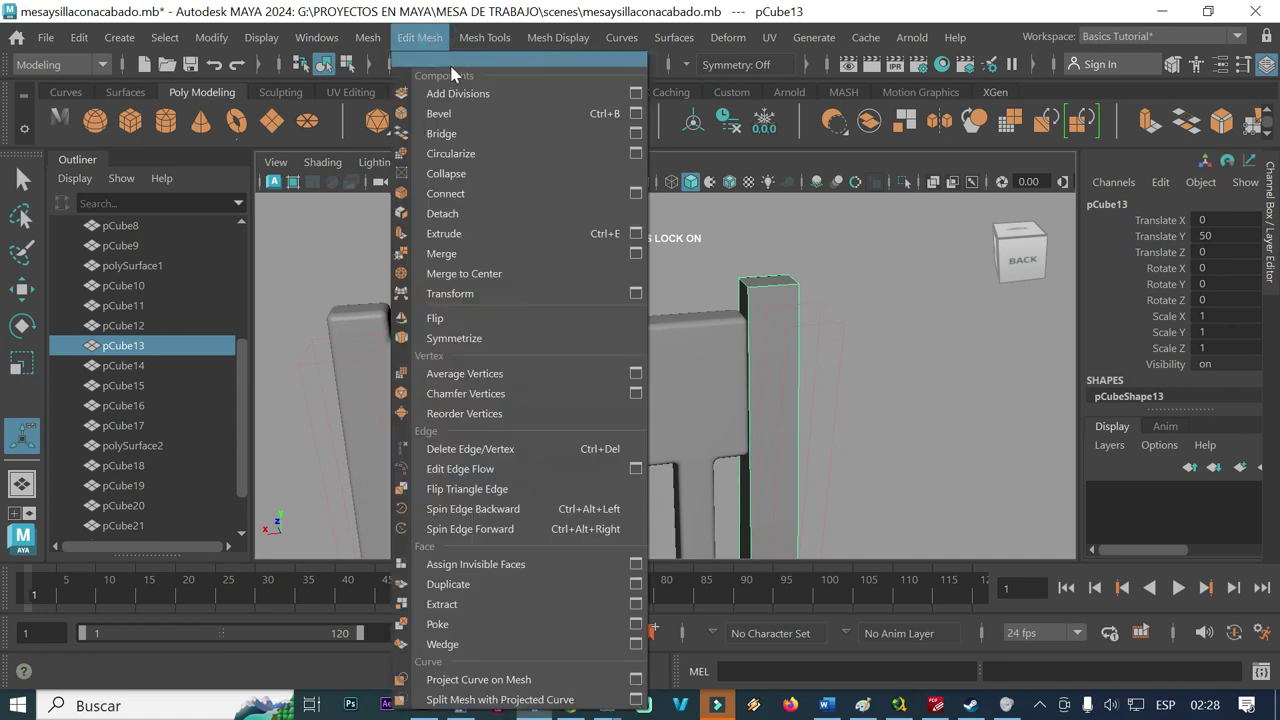
- Bevel the back post with Fraction 0.4 and 4 segments, then deselect
left_click(450, 114)
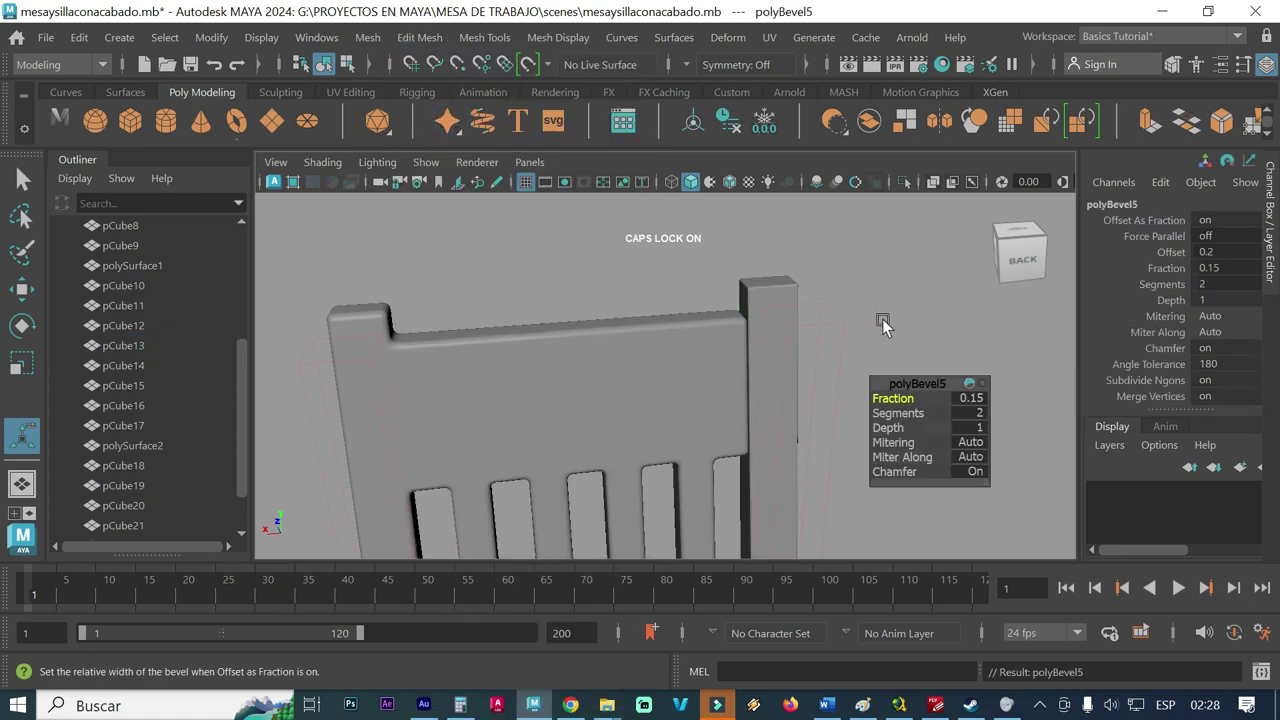
right_click_drag(875, 330, 797, 309, "alt")
left_click(968, 398)
type("0")
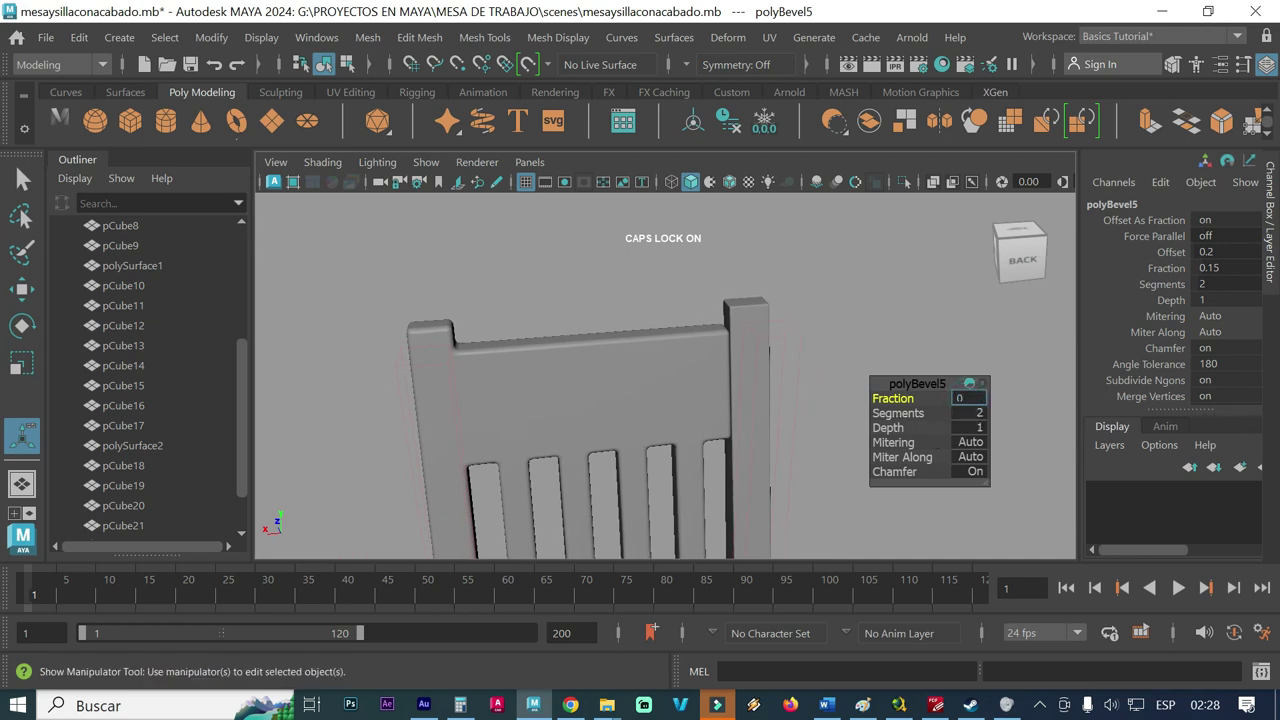
type(".4")
key("Return")
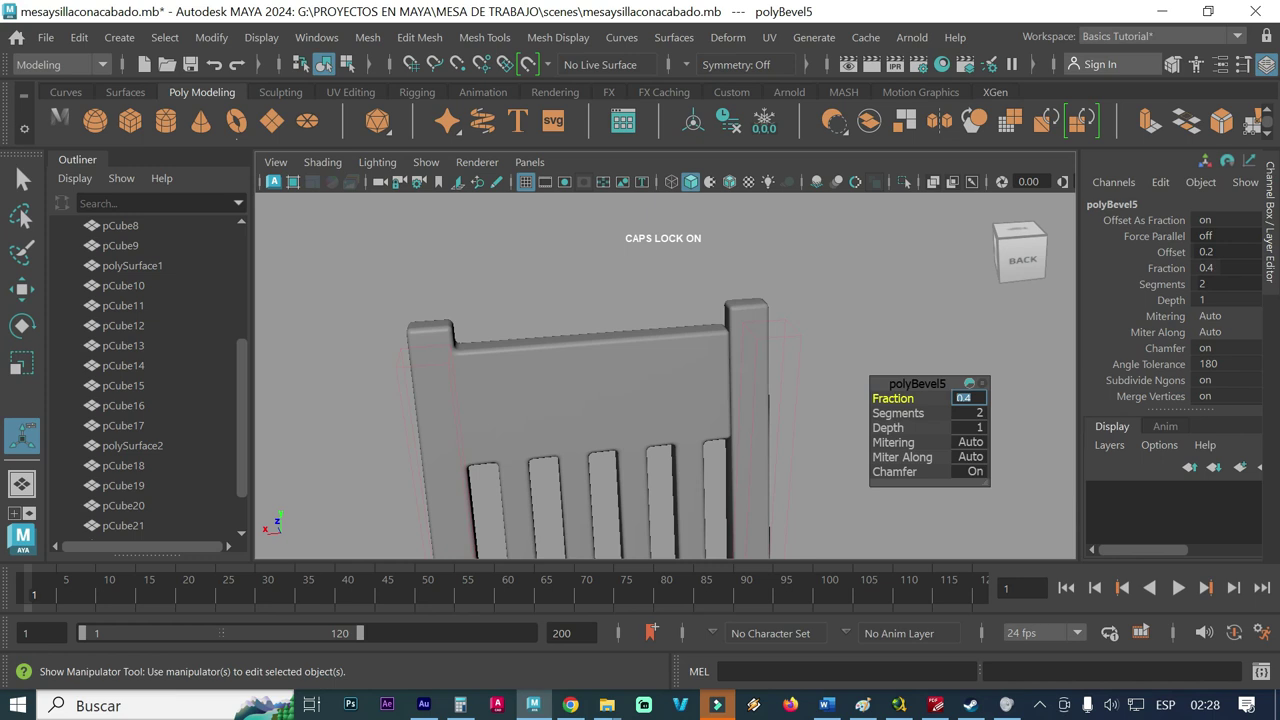
left_click(975, 413)
type("4")
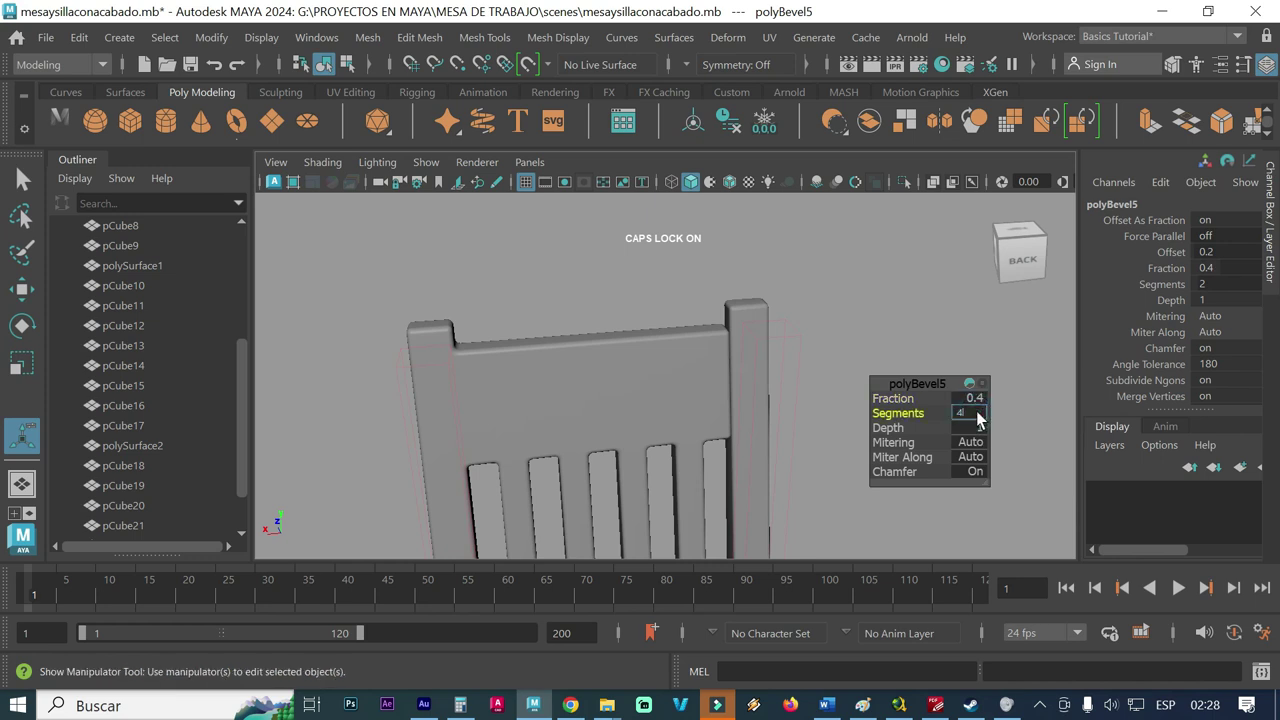
left_click(850, 366)
- Inspect the beveled chair back, then undo the last bevel change
mouse_move(825, 479)
left_mouse_down("alt")
mouse_move(837, 380)
mouse_move(766, 423)
mouse_move(806, 426)
left_mouse_up("alt")
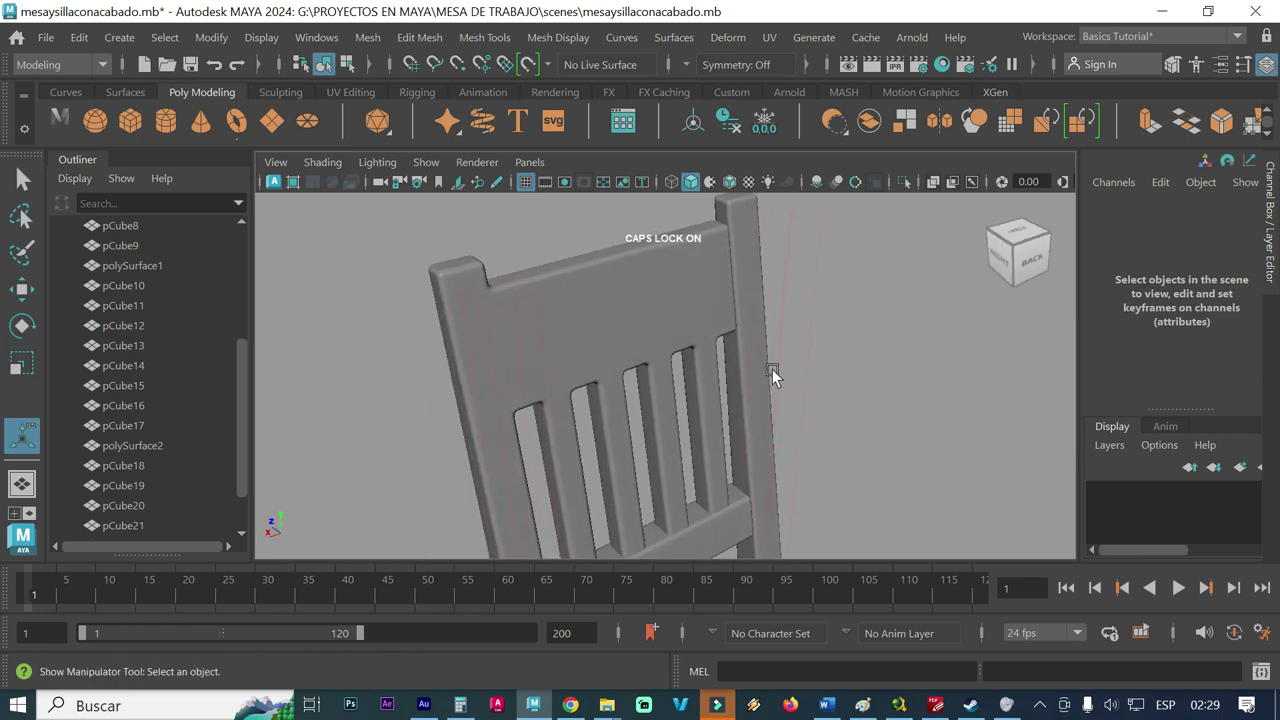
scroll(800, 355, "up", 2)
scroll(776, 274, "up", 2)
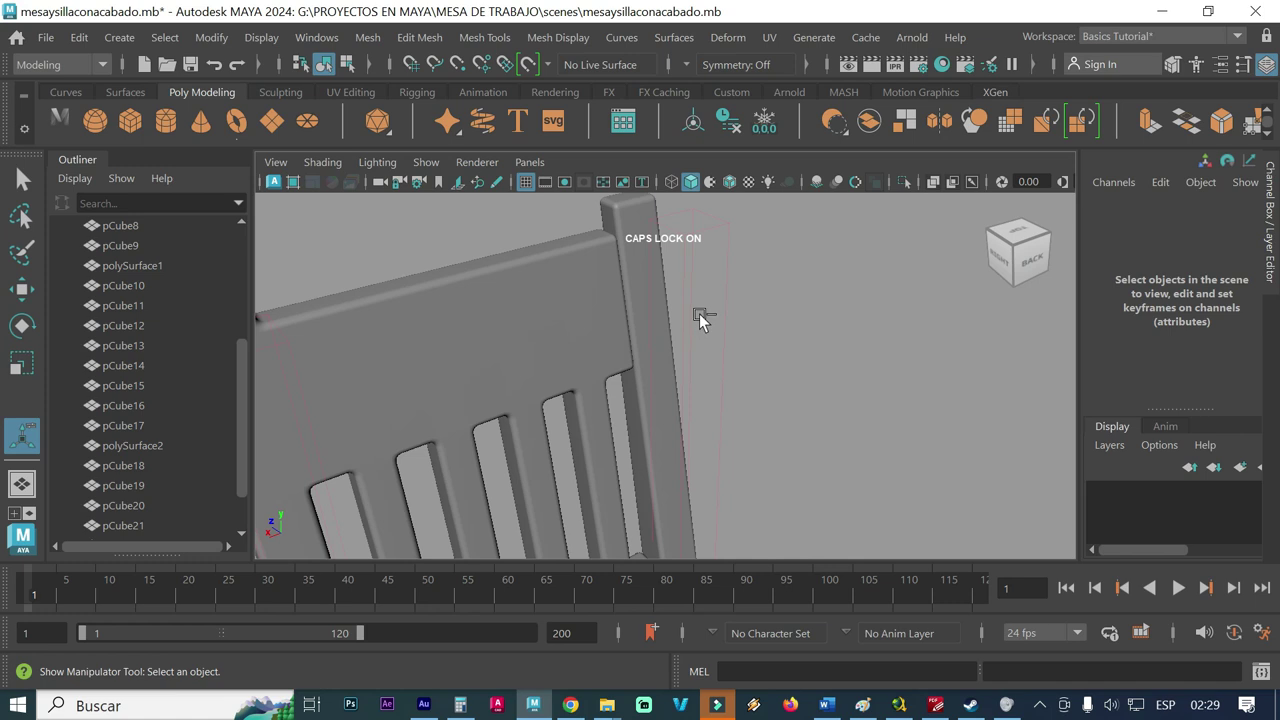
key("ctrl+z")
key("ctrl+z")
key("ctrl+z")
key("ctrl+z")
key("ctrl+z")
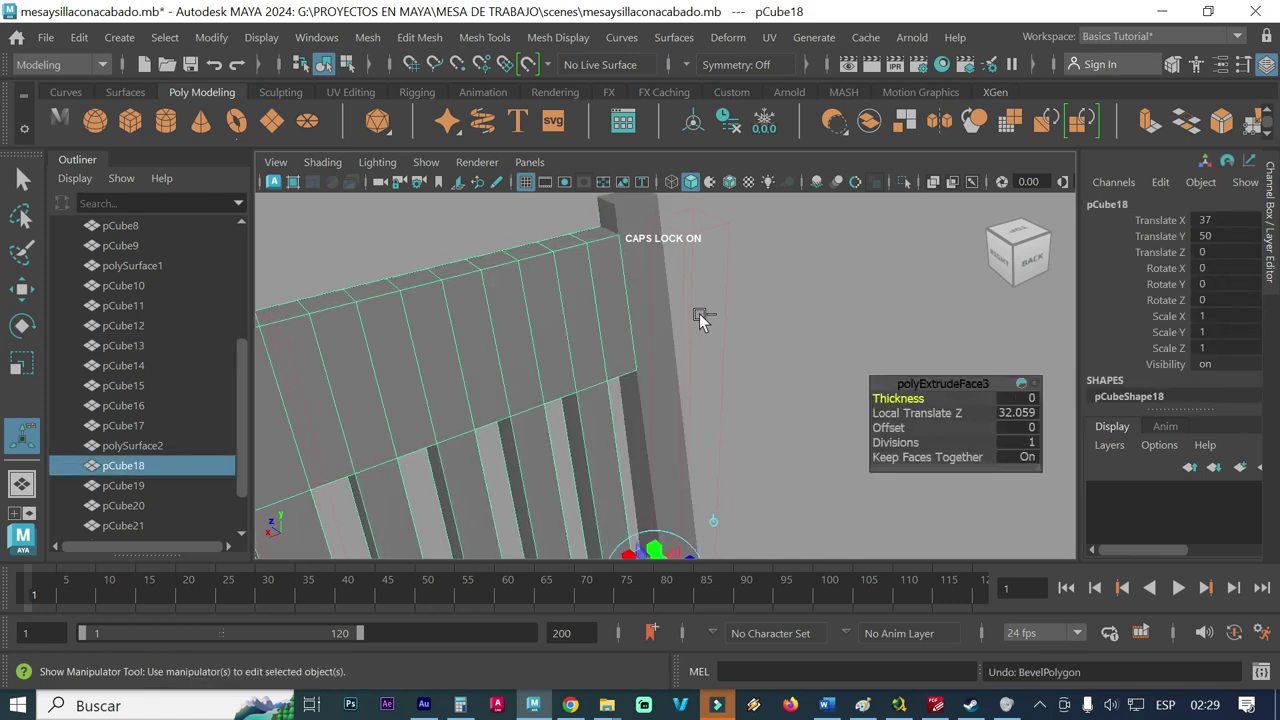
- With the Select Tool, pick the right vertical back post pCube13 and delete it
mouse_move(691, 384)
left_mouse_down("alt")
mouse_move(693, 402)
mouse_move(663, 397)
left_mouse_up("alt")
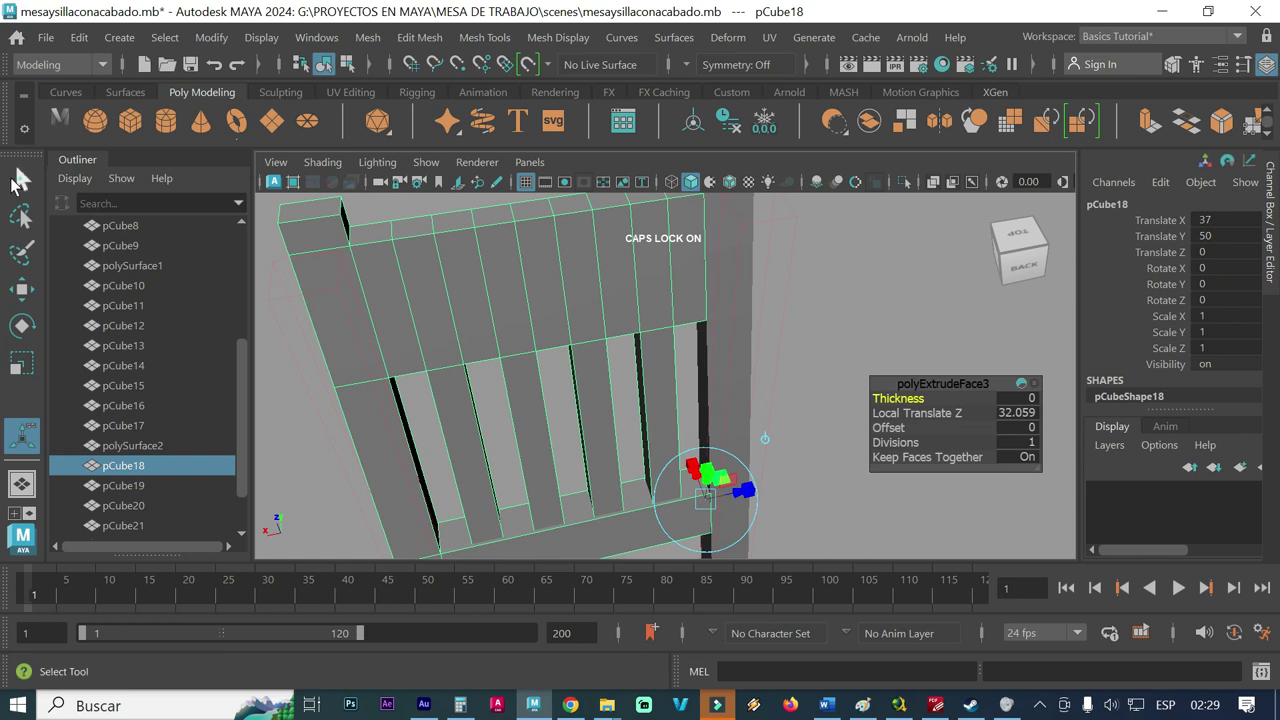
left_click(22, 178)
left_click(786, 297)
left_click(748, 257)
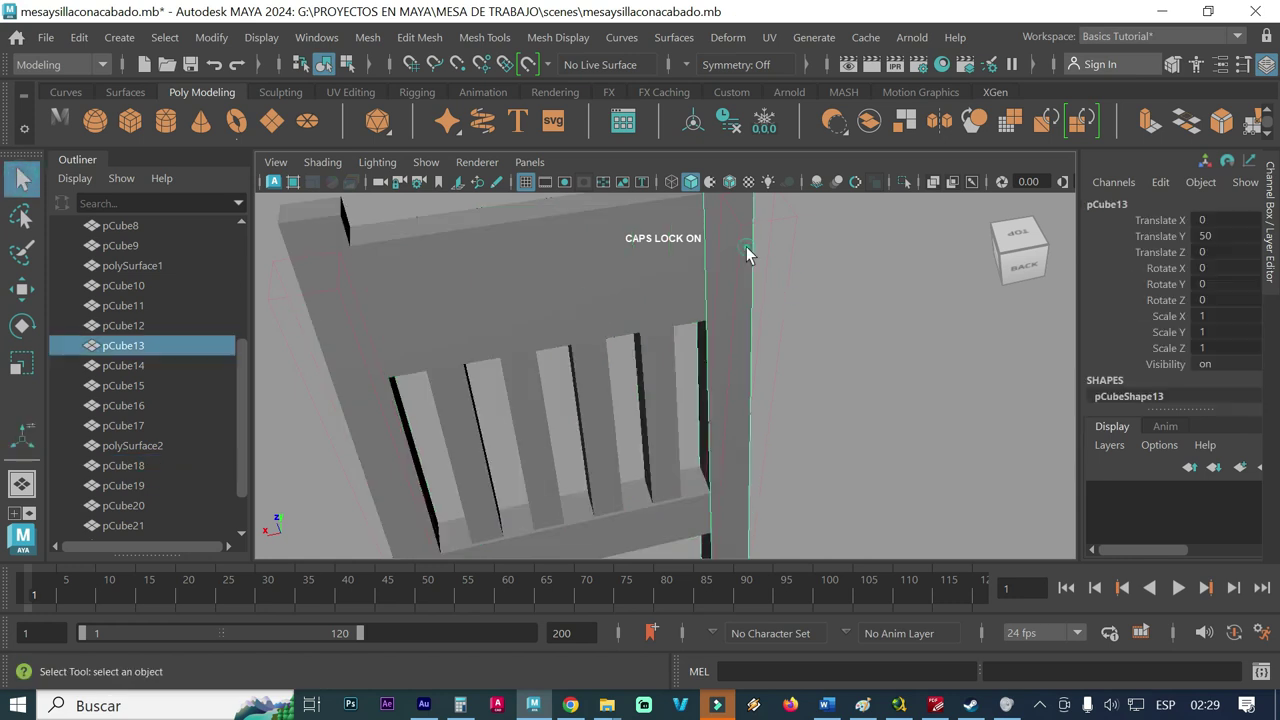
mouse_move(698, 236)
middle_mouse_down("alt")
mouse_move(627, 346)
mouse_move(638, 337)
middle_mouse_up("alt")
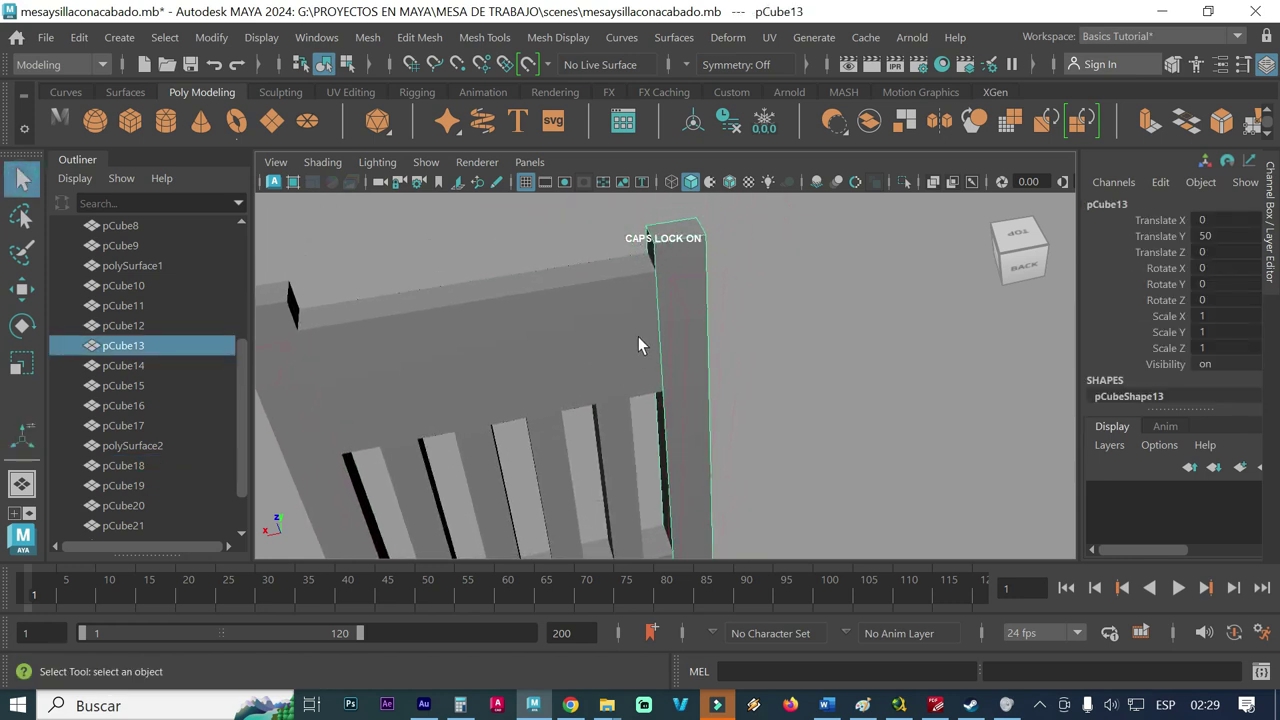
key("Delete")
- Duplicate the chair back panel pCube18 and move the copy to Translate X -9.149
mouse_move(728, 517)
middle_mouse_down("alt")
mouse_move(797, 349)
mouse_move(751, 423)
mouse_move(614, 437)
middle_mouse_up("alt")
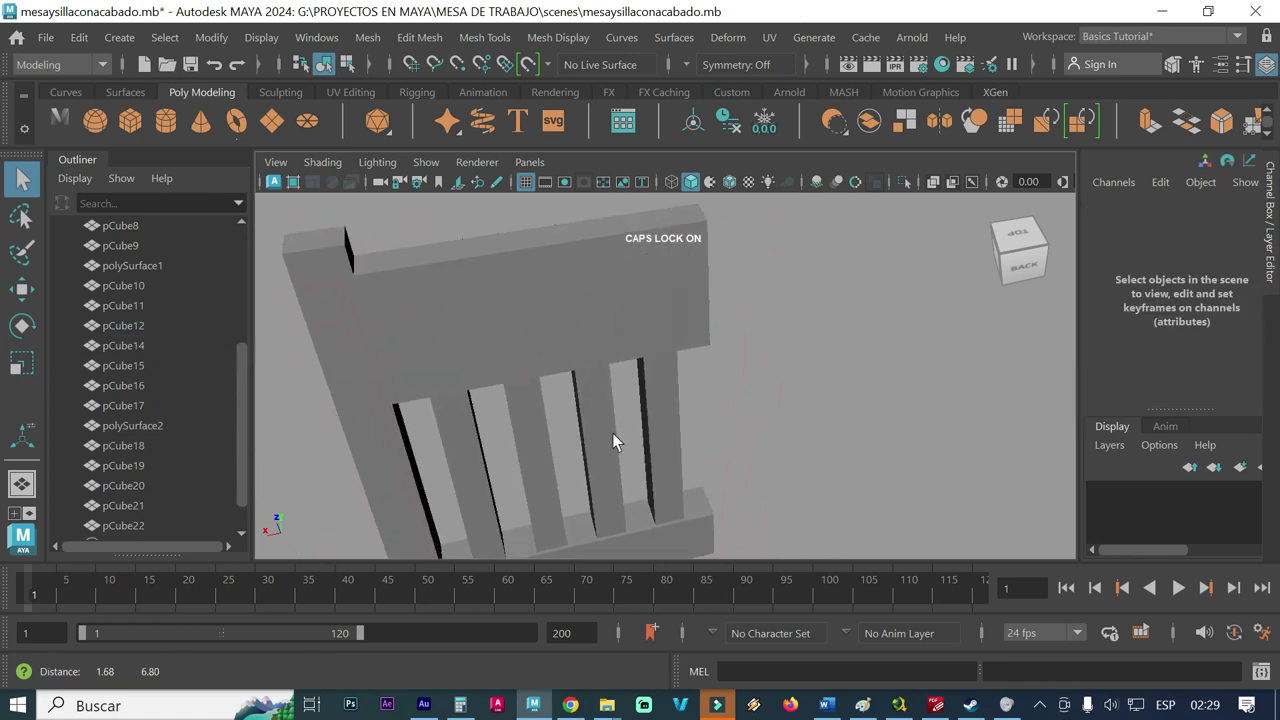
left_click(331, 265)
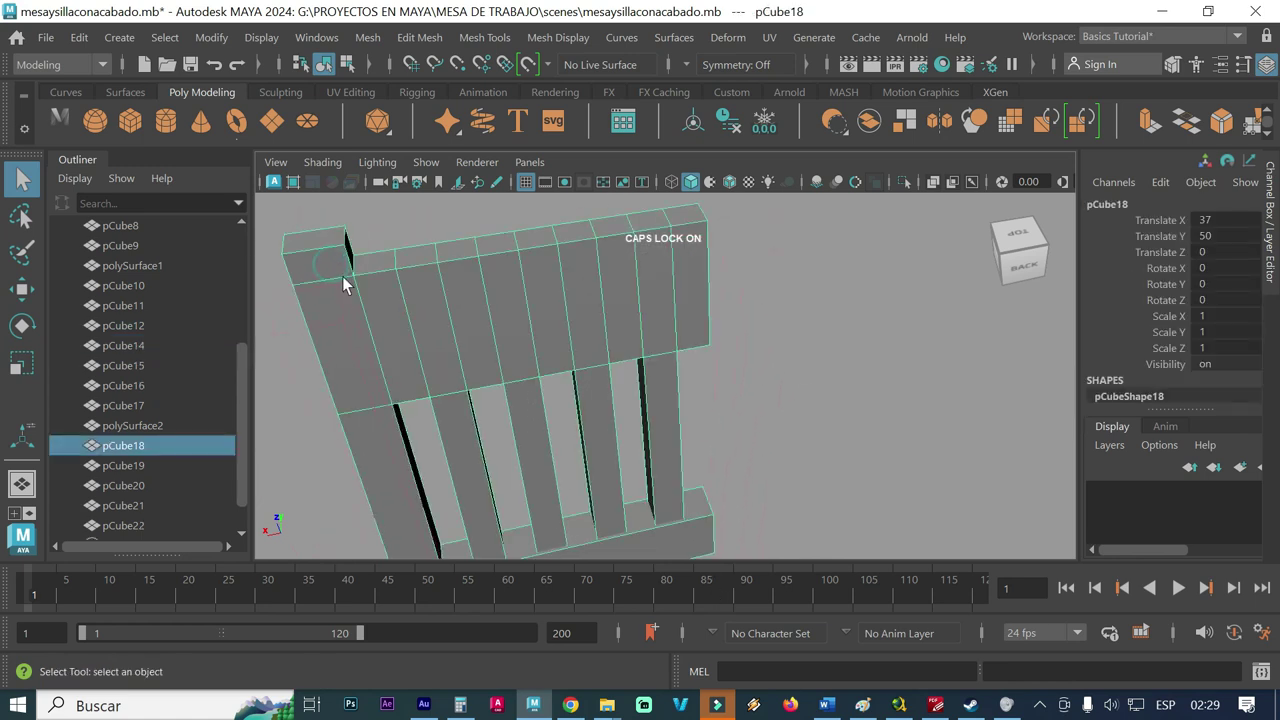
left_click(477, 386)
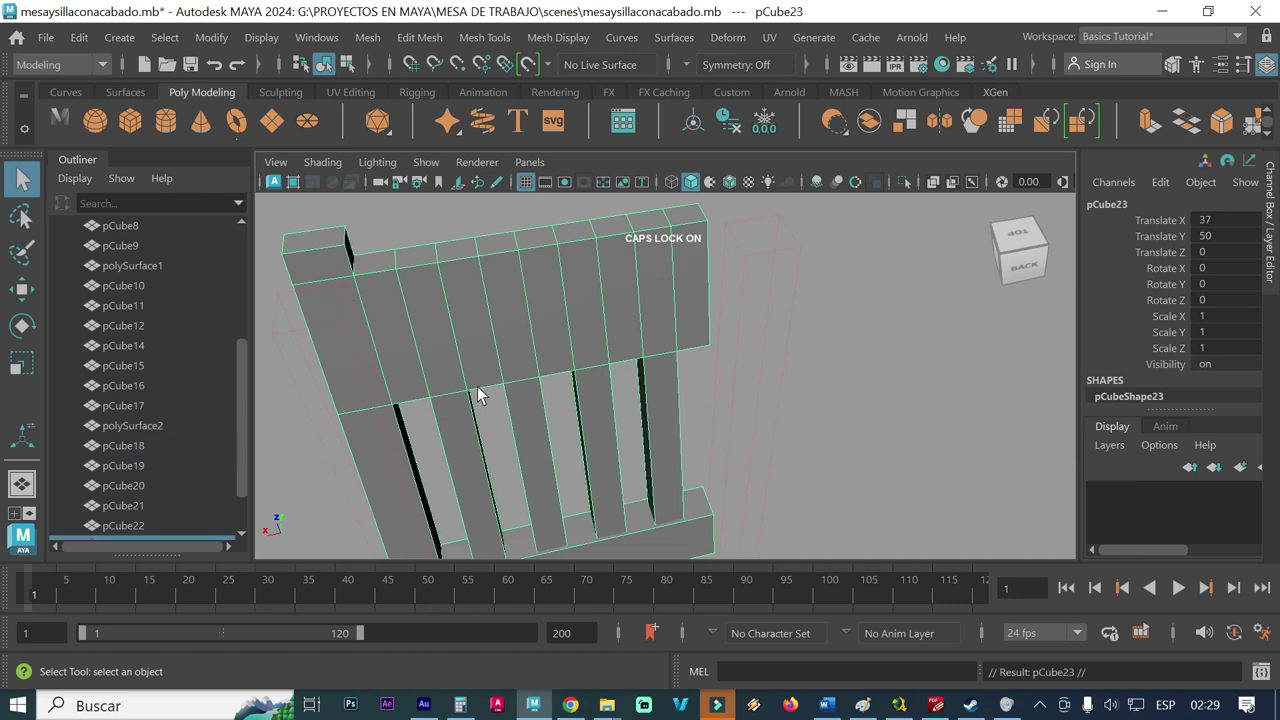
right_click_drag(652, 422, 532, 401, "alt")
middle_click_drag(532, 401, 611, 249, "alt")
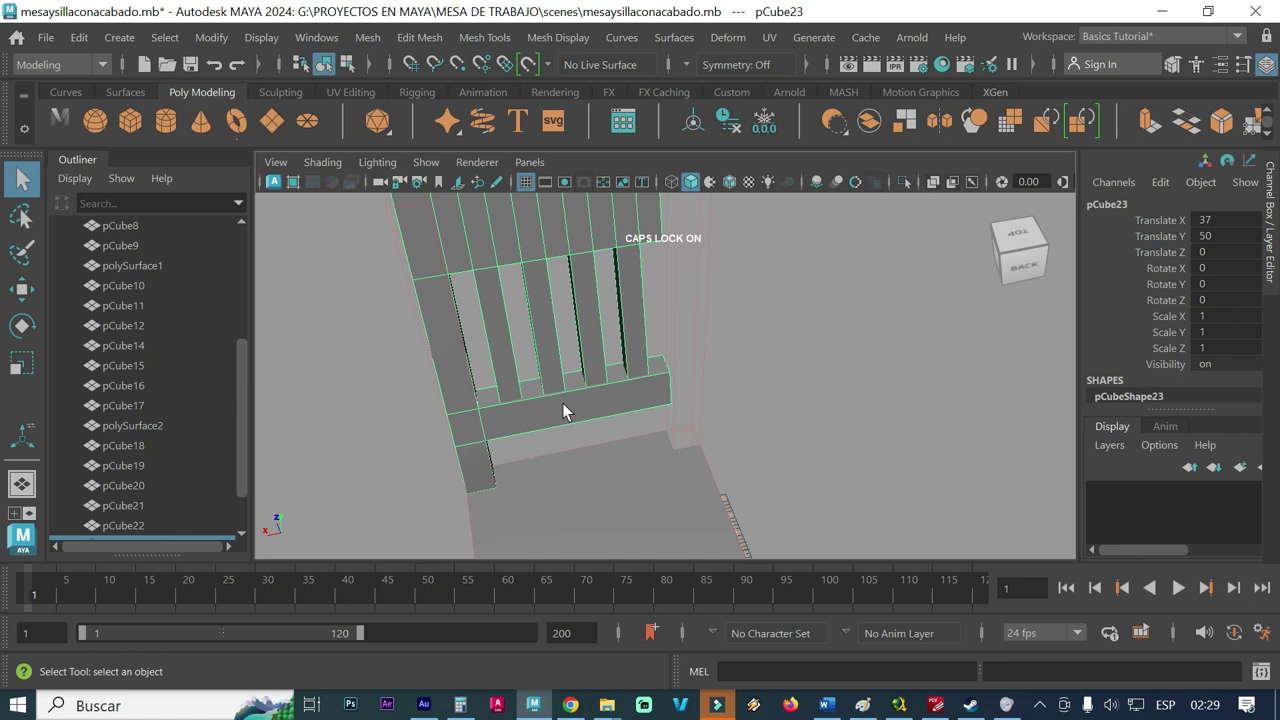
middle_click_drag(529, 350, 567, 479, "alt")
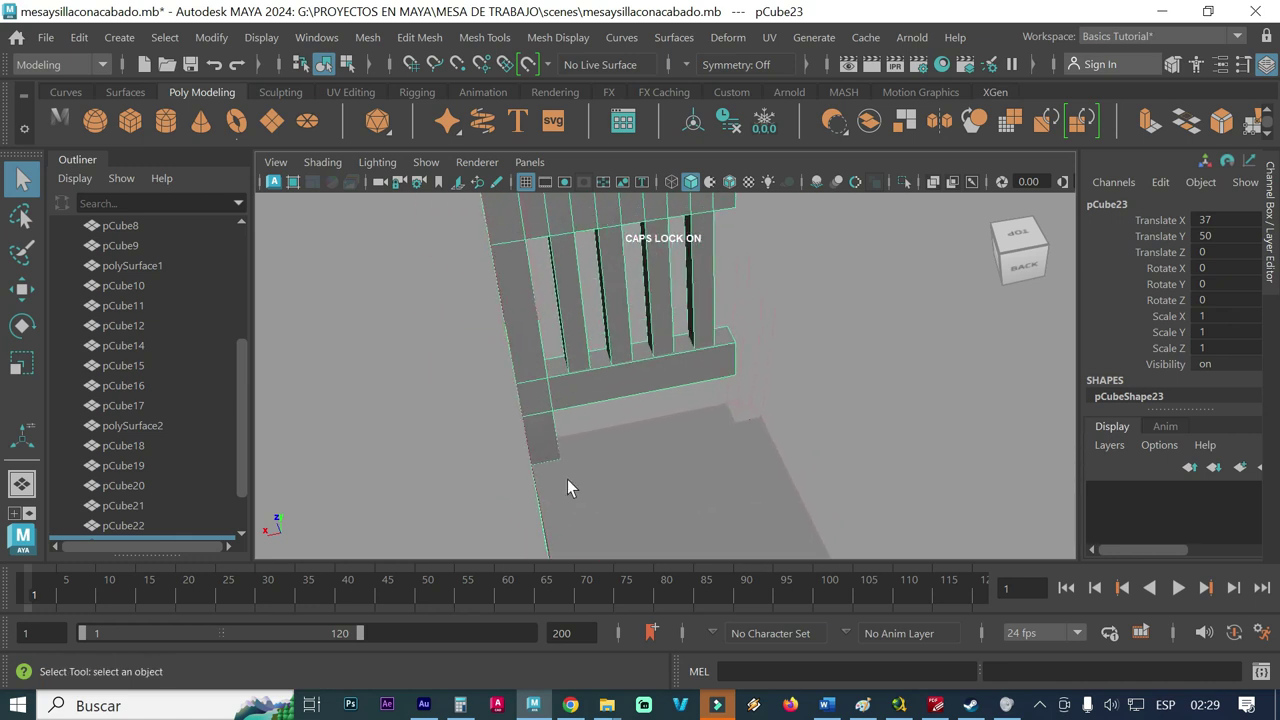
key("w")
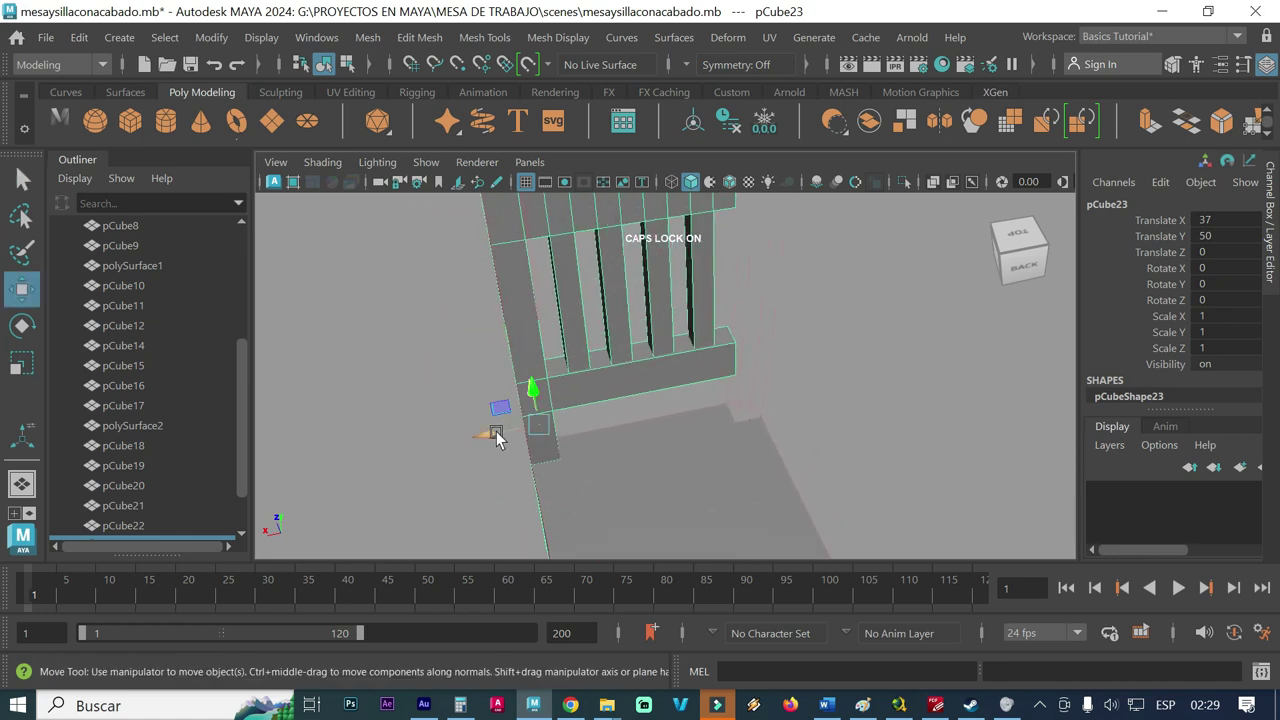
left_click_drag(496, 439, 771, 420)
middle_click_drag(771, 420, 729, 515, "alt")
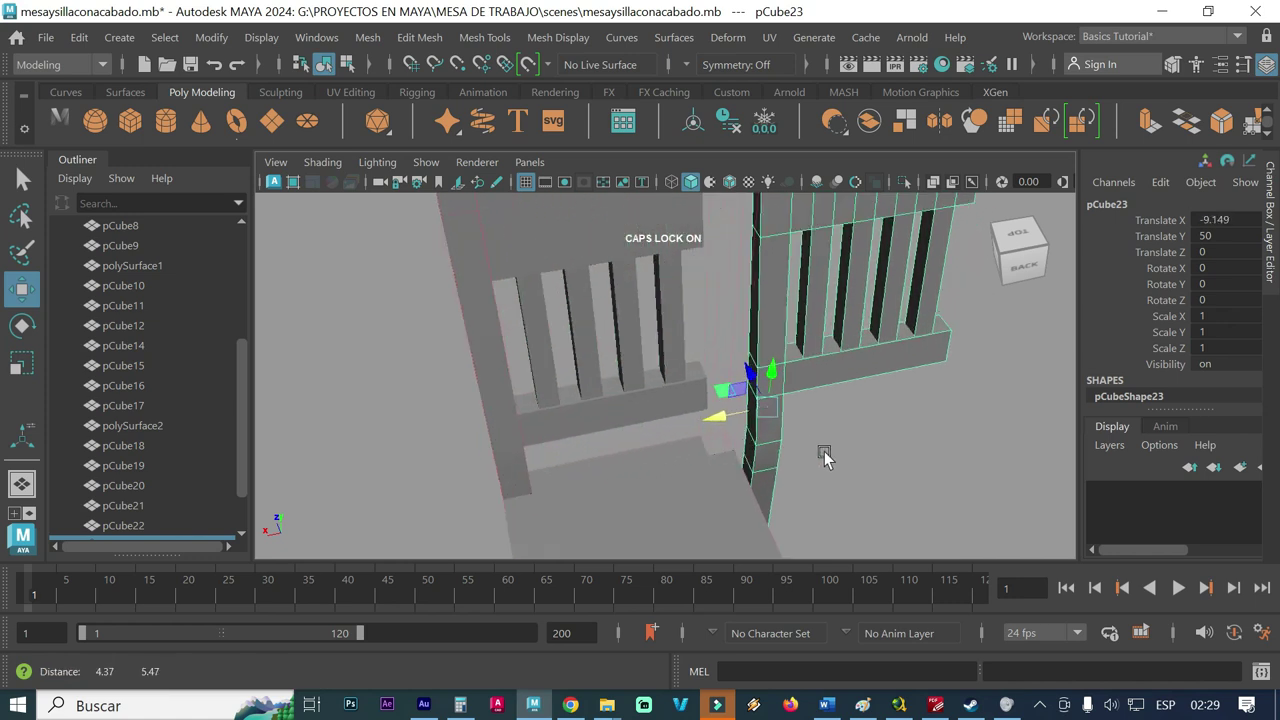
left_click_drag(690, 470, 686, 527, "alt")
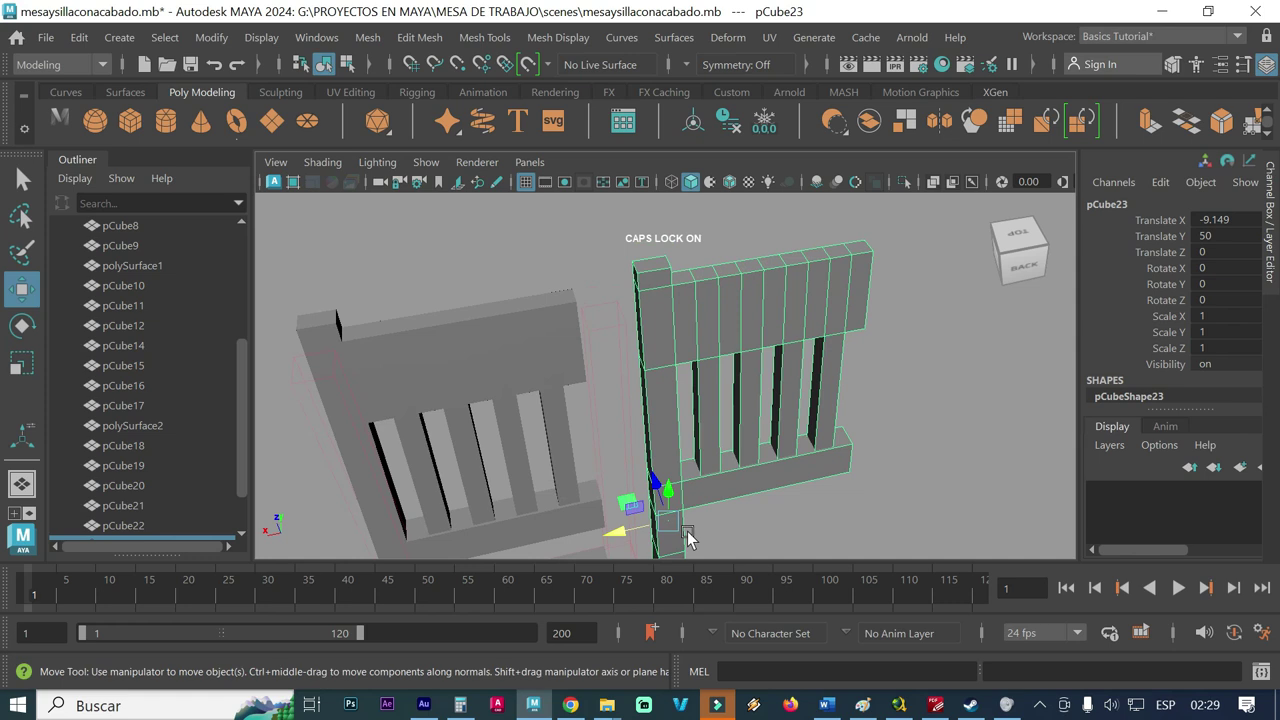
- Snap the copy's pivot to the top corner vertex of its post using point snapping
key("d")
left_click(458, 64)
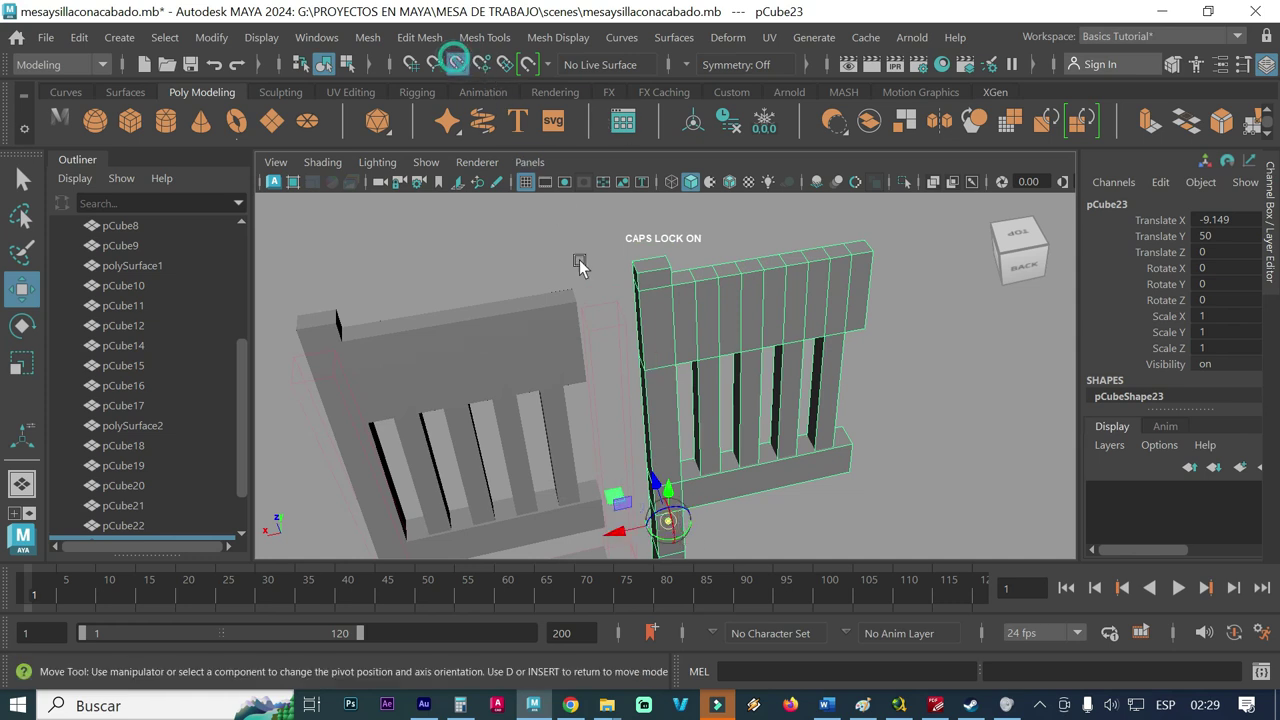
left_click_drag(667, 520, 649, 309)
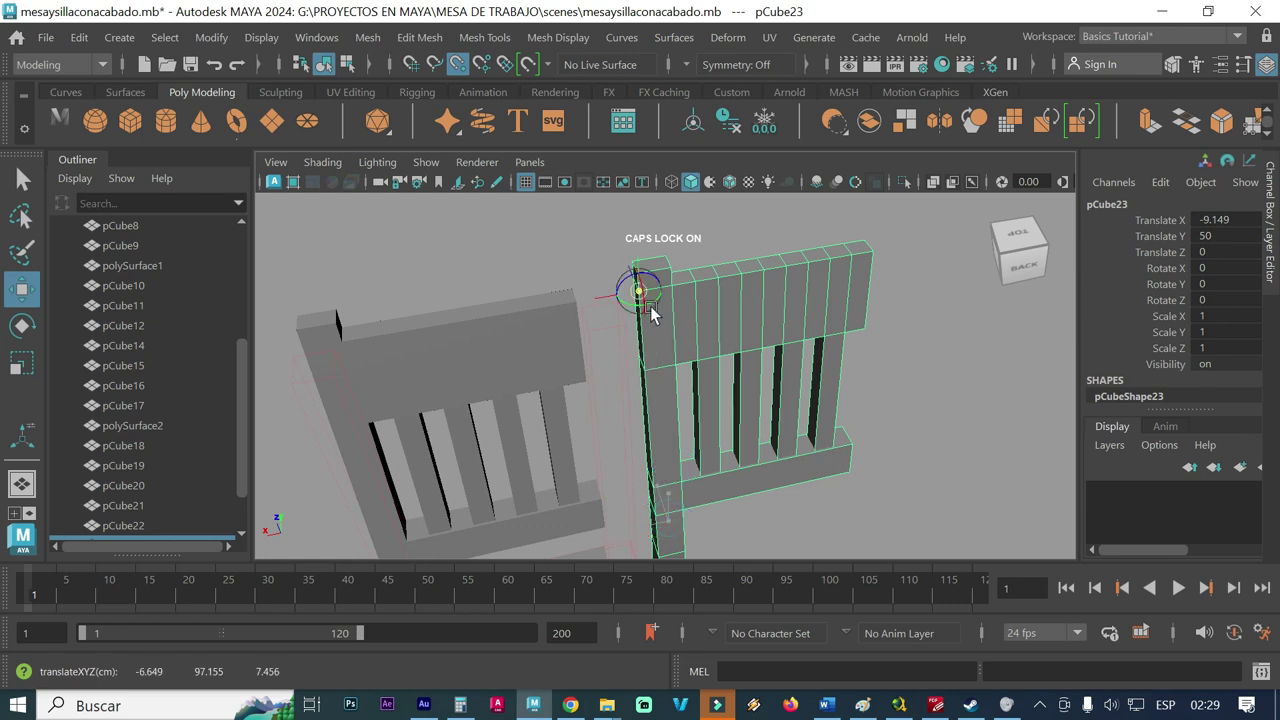
mouse_move(617, 371)
left_mouse_down("alt")
mouse_move(655, 390)
mouse_move(608, 365)
left_mouse_up("alt")
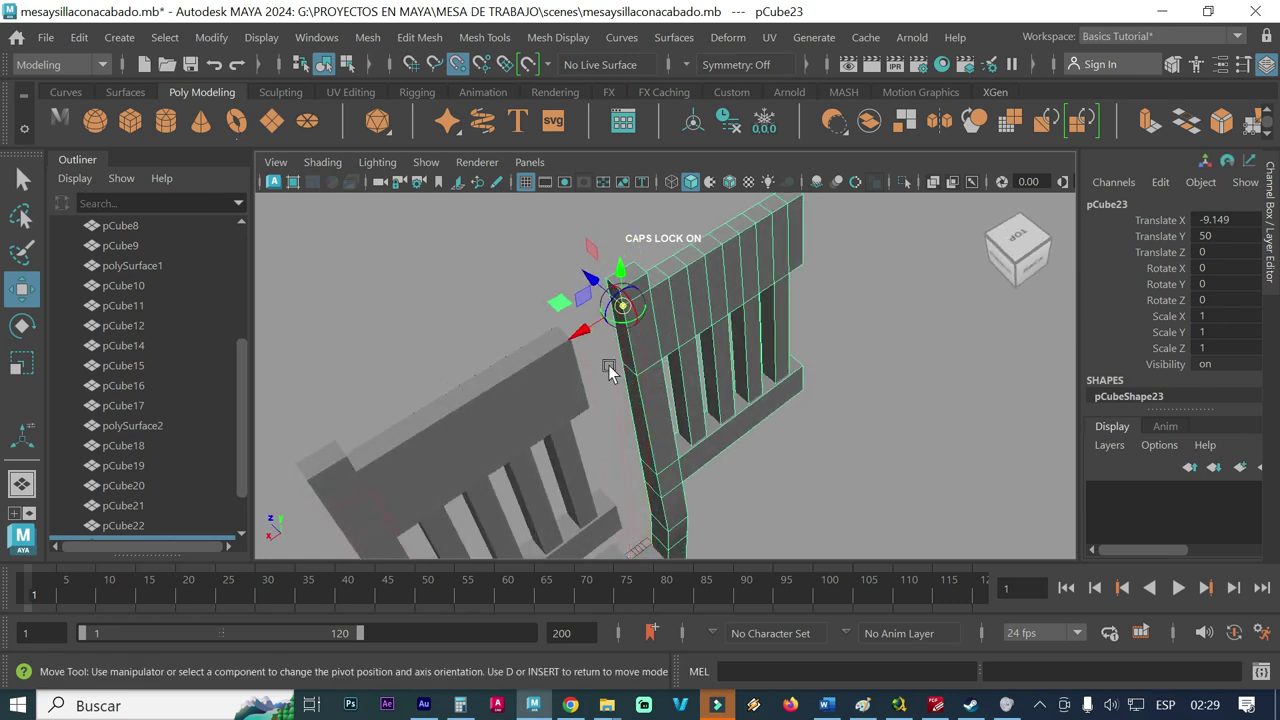
scroll(755, 352, "up", 2)
left_click_drag(755, 352, 682, 384, "alt")
key("d")
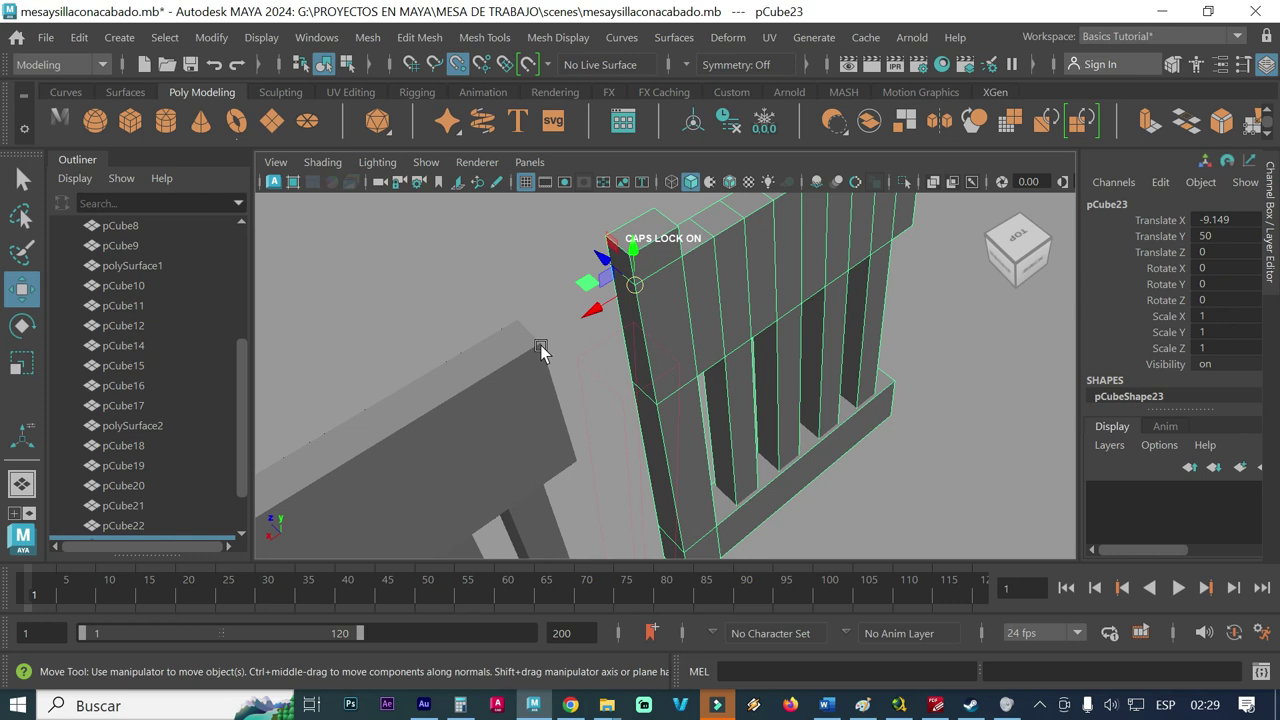
mouse_move(598, 356)
left_mouse_down("alt")
mouse_move(572, 359)
mouse_move(544, 327)
left_mouse_up("alt")
middle_click_drag(559, 328, 514, 324, "alt")
mouse_move(514, 324)
left_mouse_down("alt")
mouse_move(645, 327)
mouse_move(565, 330)
left_mouse_up("alt")
- In face mode, delete a large face of the copied panel
right_click(722, 320)
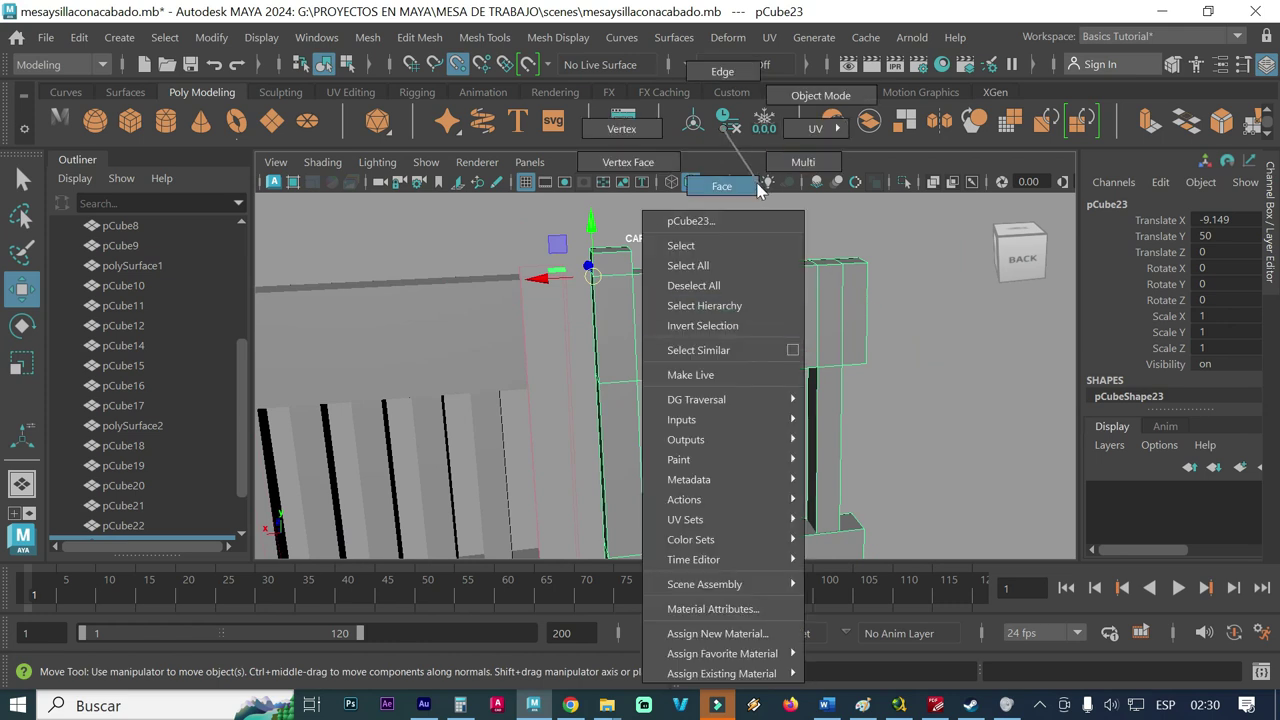
left_click(726, 186)
scroll(866, 443, "down", 1)
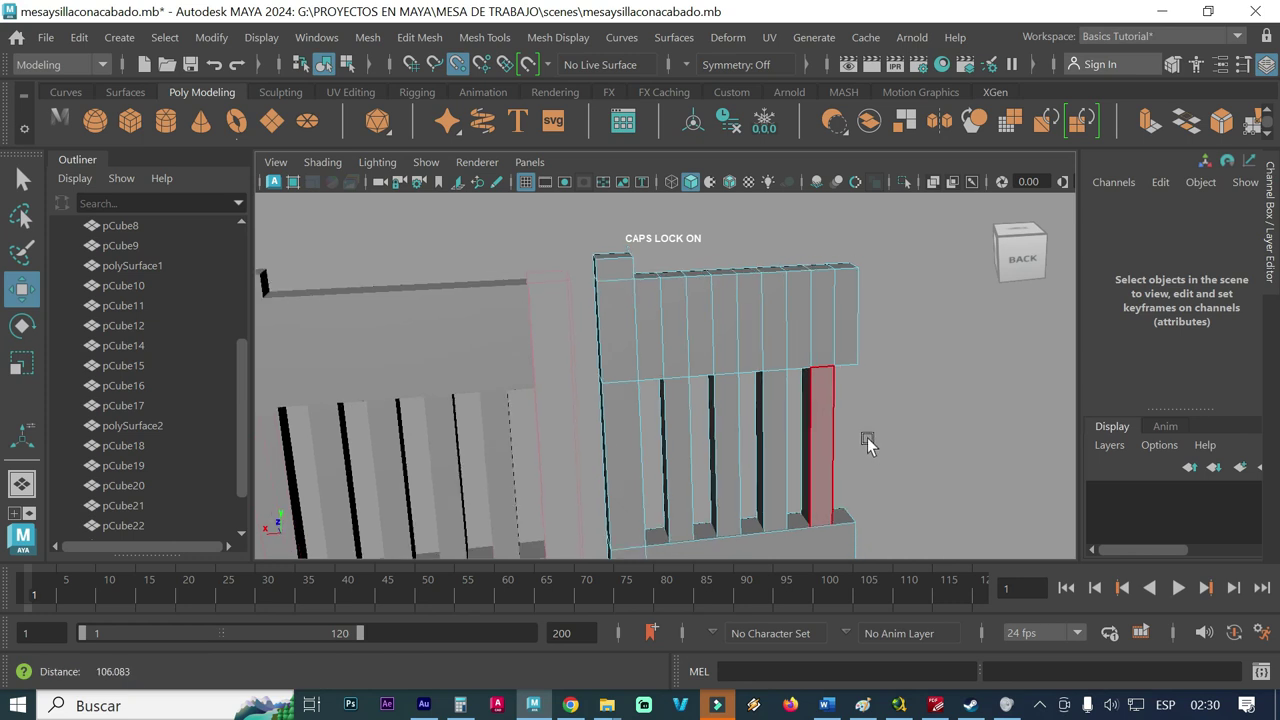
scroll(860, 450, "down", 1)
scroll(858, 453, "down", 1)
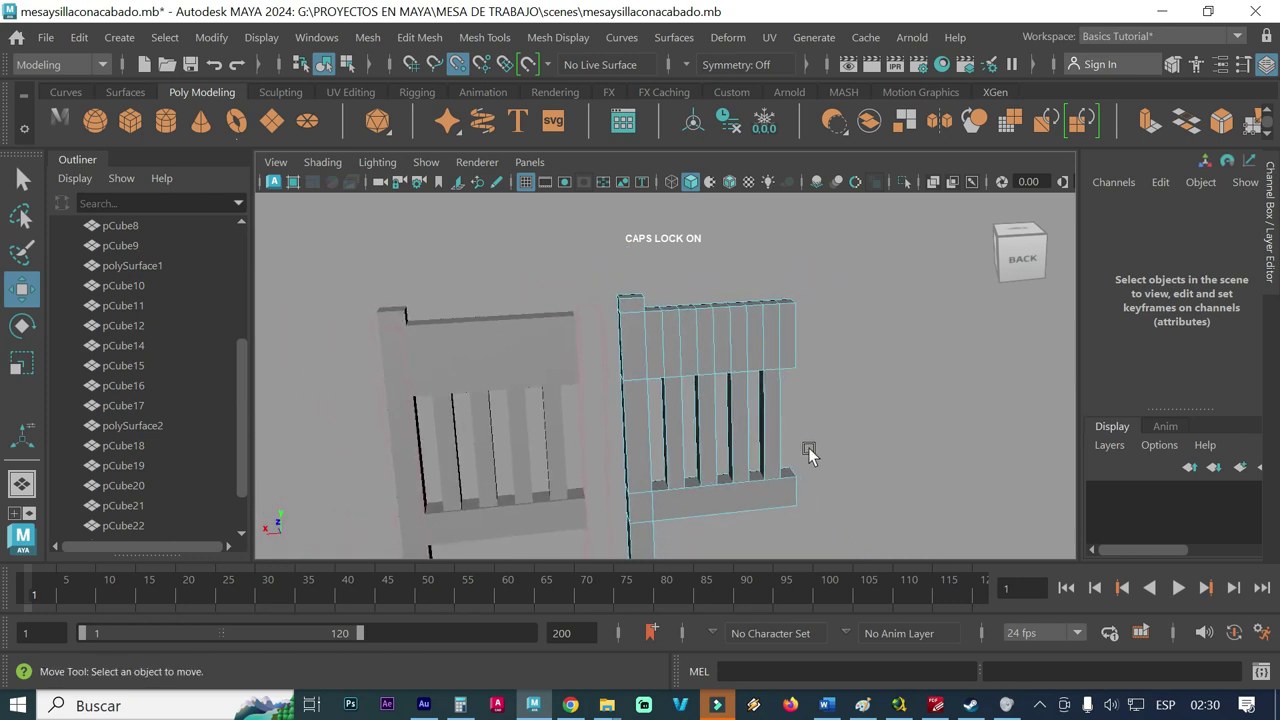
left_click(697, 300)
key("Delete")
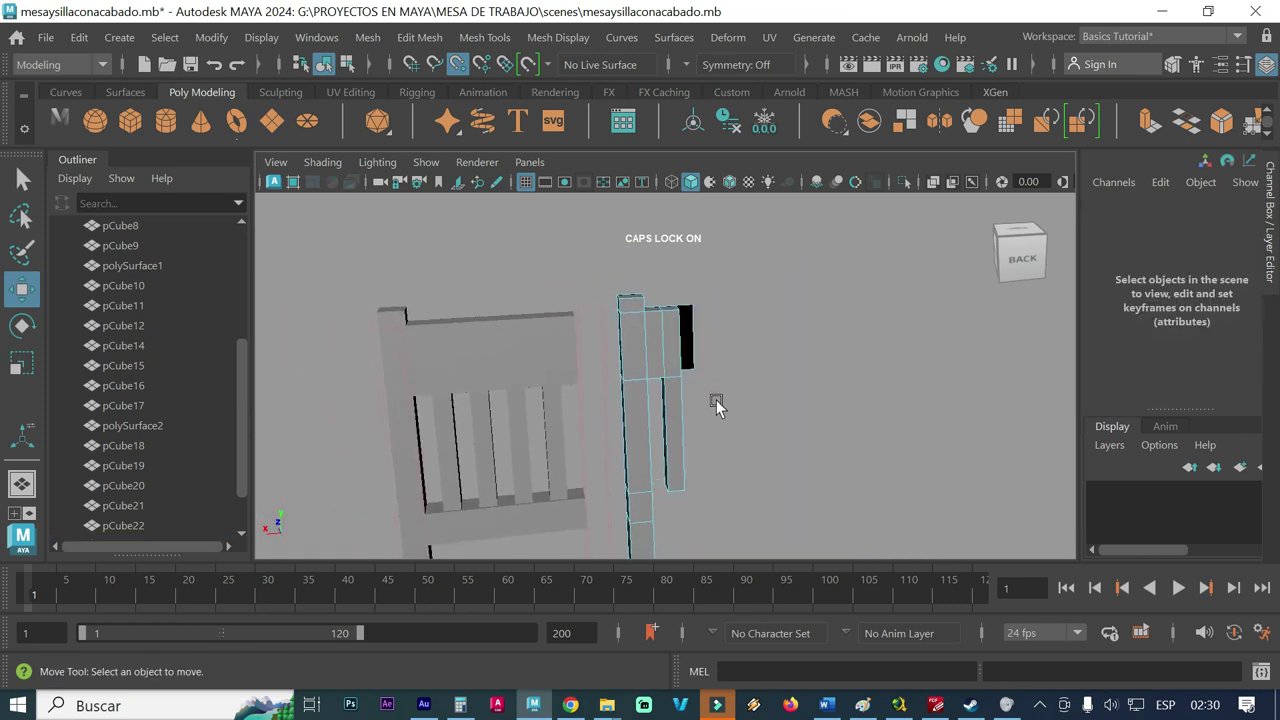
- Select and clear faces near the post's top, then move the view close to the post
left_click_drag(716, 400, 683, 362, "alt")
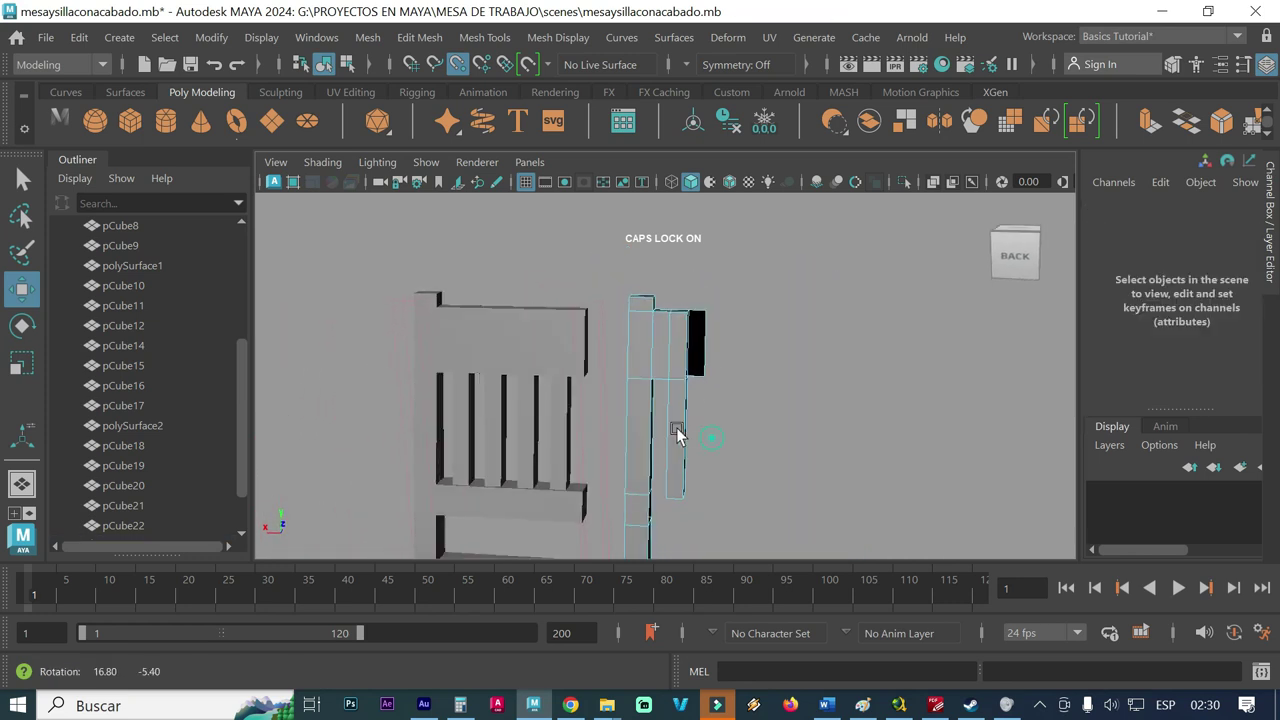
left_click(669, 318)
left_click(670, 354)
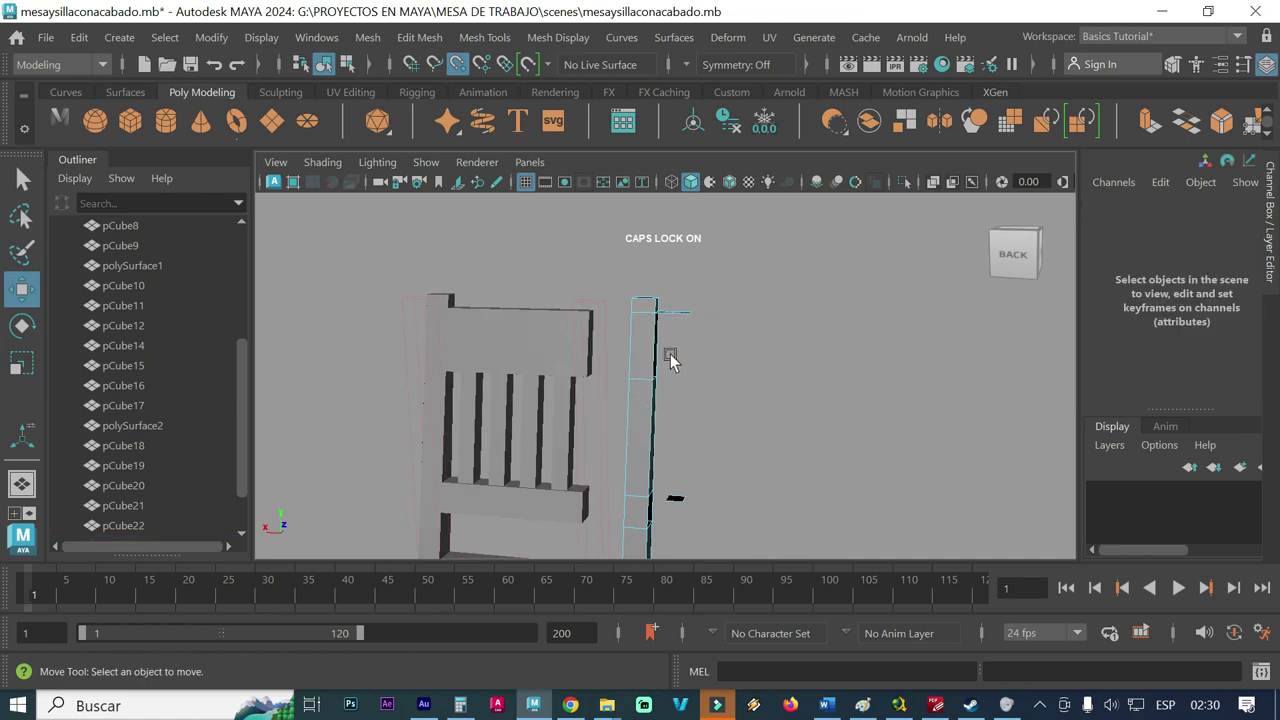
left_click(684, 300)
left_click(710, 474)
left_click(671, 468)
left_click(670, 490)
left_click_drag(672, 492, 800, 415, "alt")
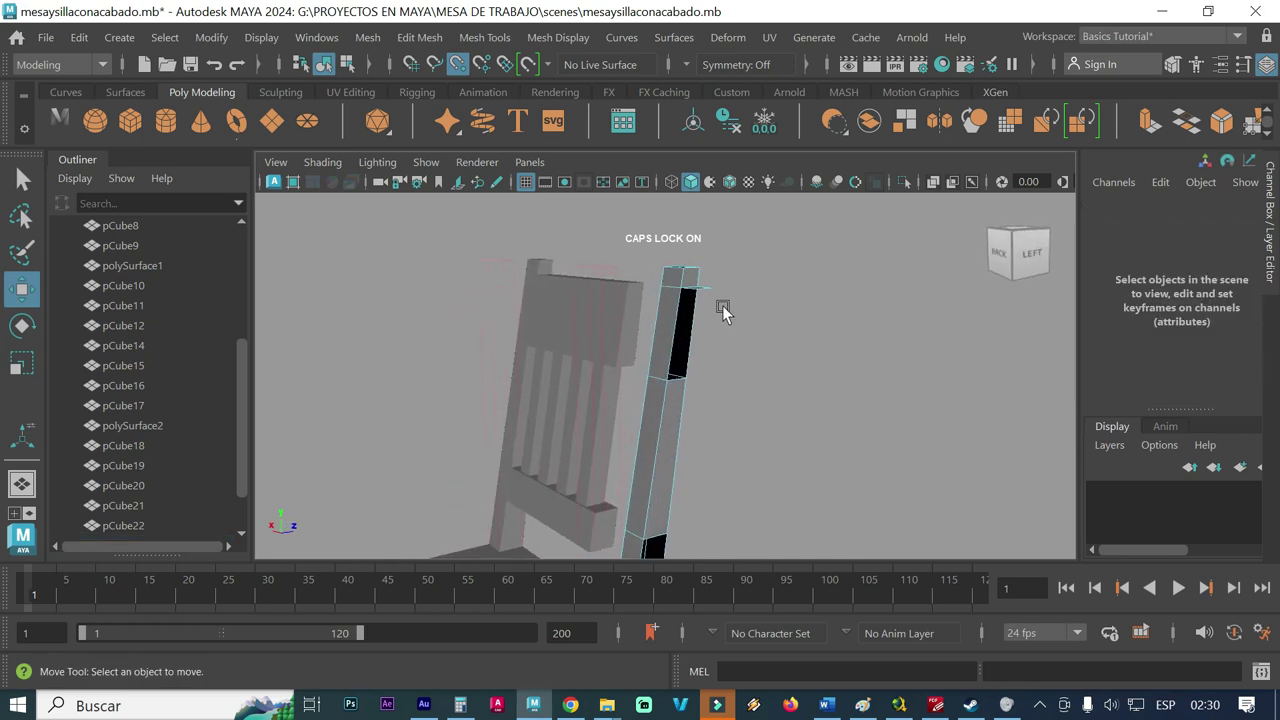
left_click(704, 286)
left_click(744, 344)
mouse_move(651, 396)
right_mouse_down("alt")
mouse_move(672, 366)
mouse_move(651, 300)
right_mouse_up("alt")
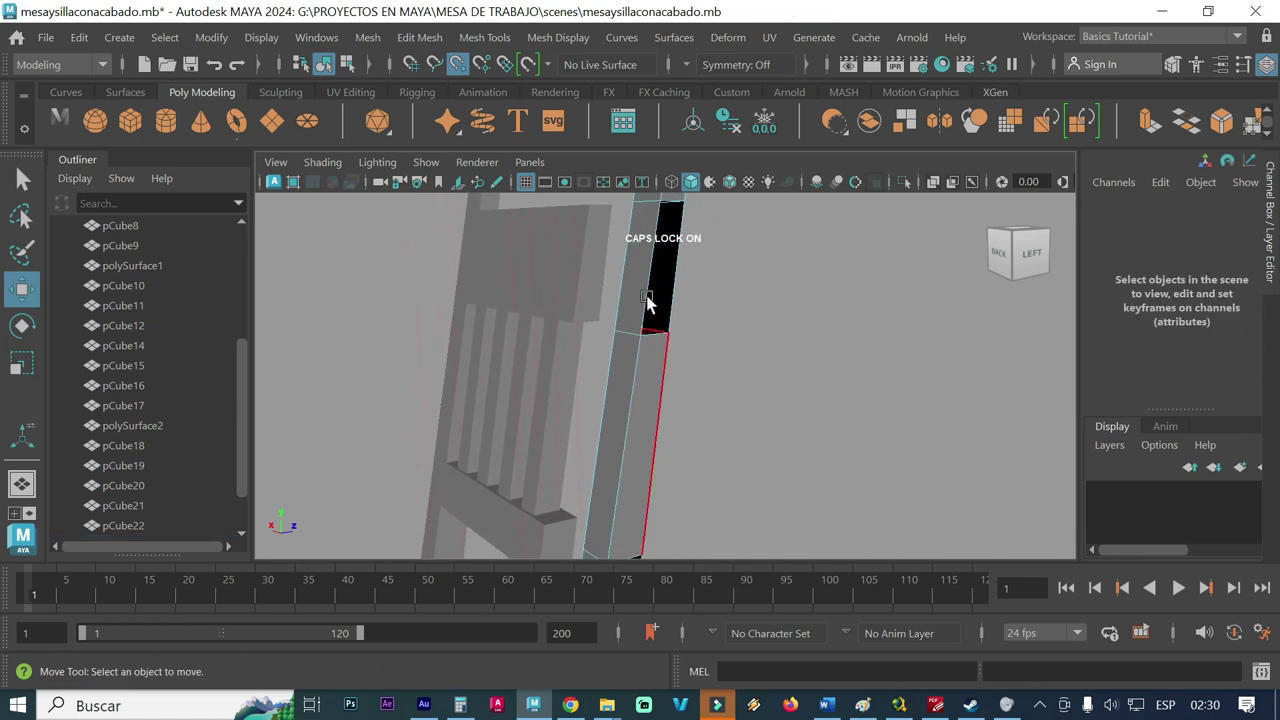
- In edge mode, cap the post's upper hole with Mesh > Fill Hole
right_click(645, 285)
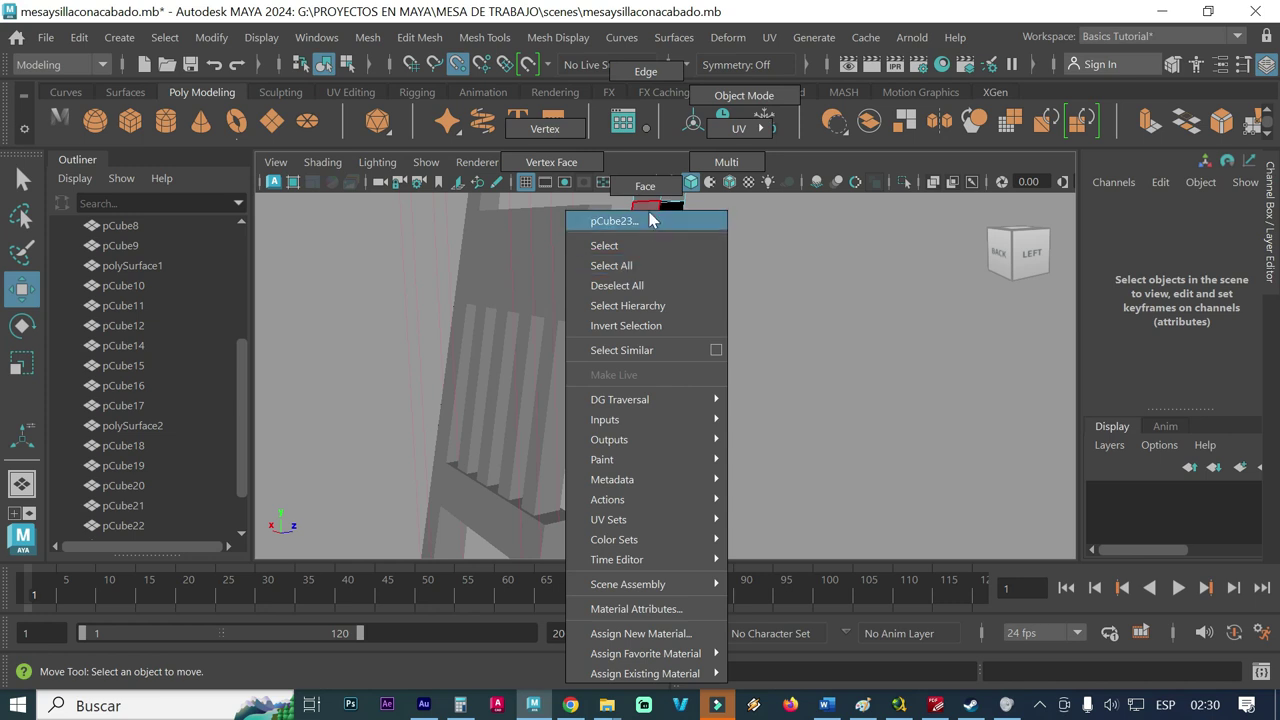
left_click(642, 70)
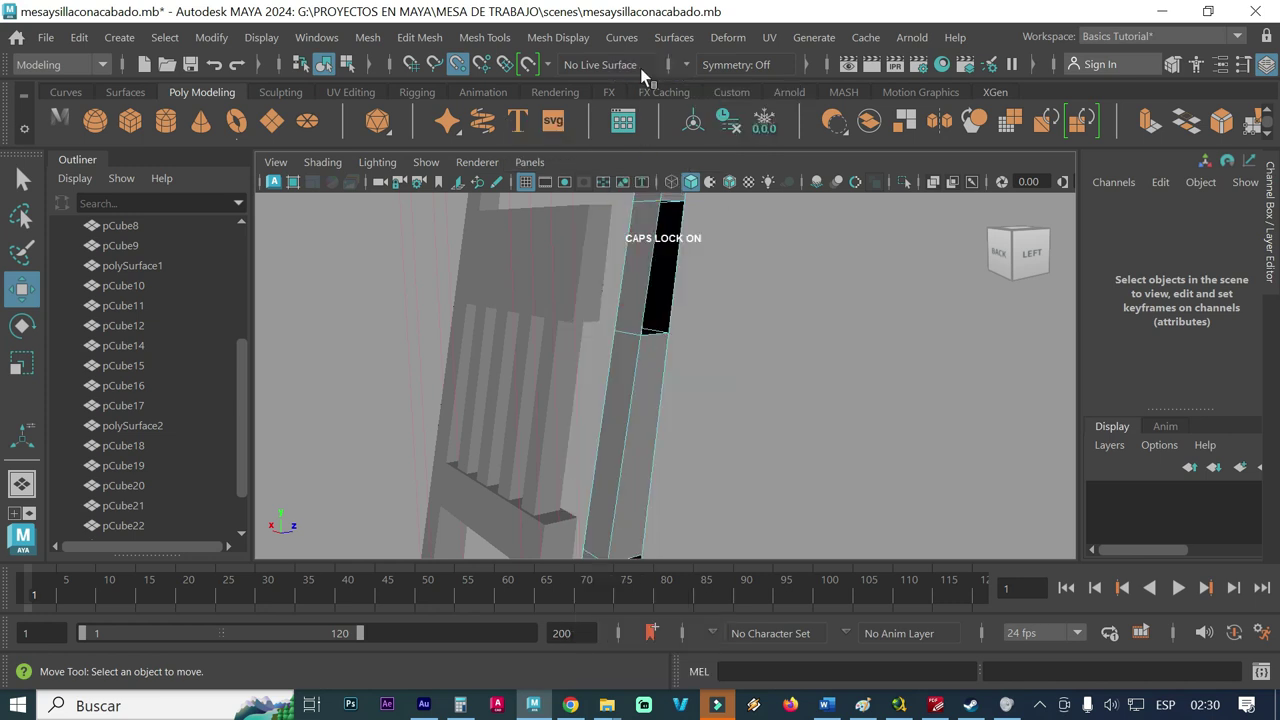
left_click(652, 283)
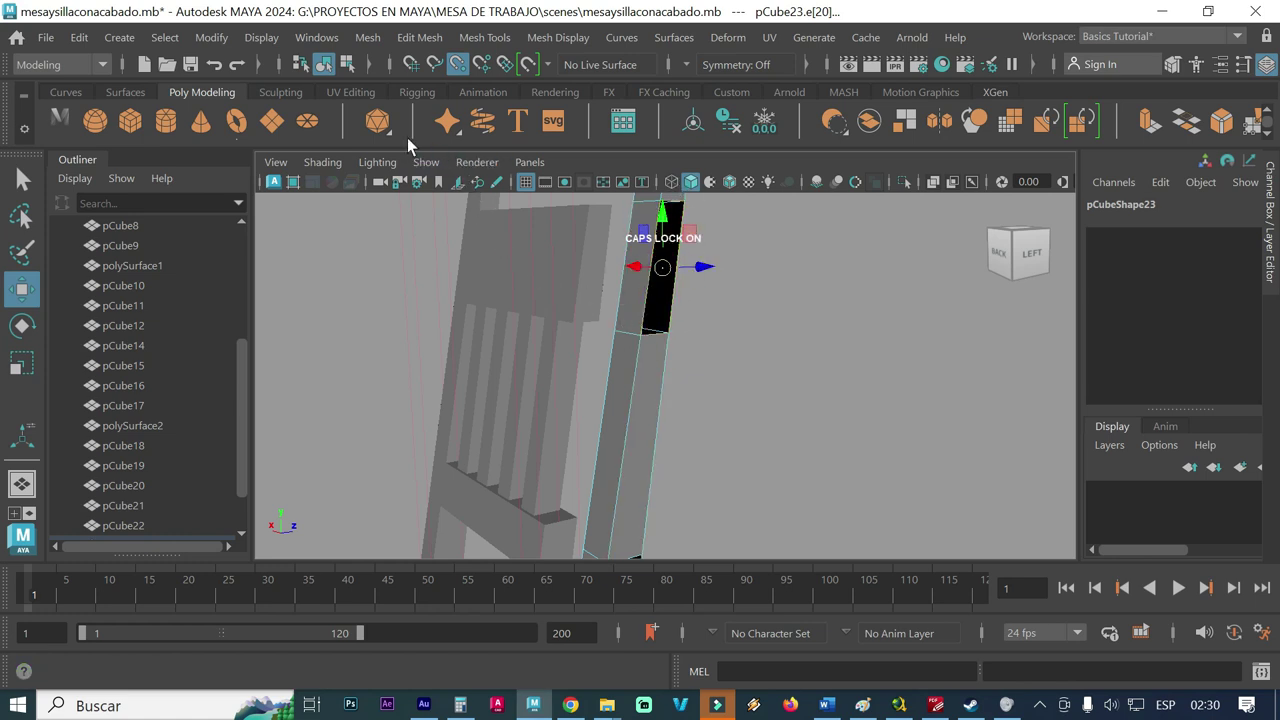
left_click(366, 38)
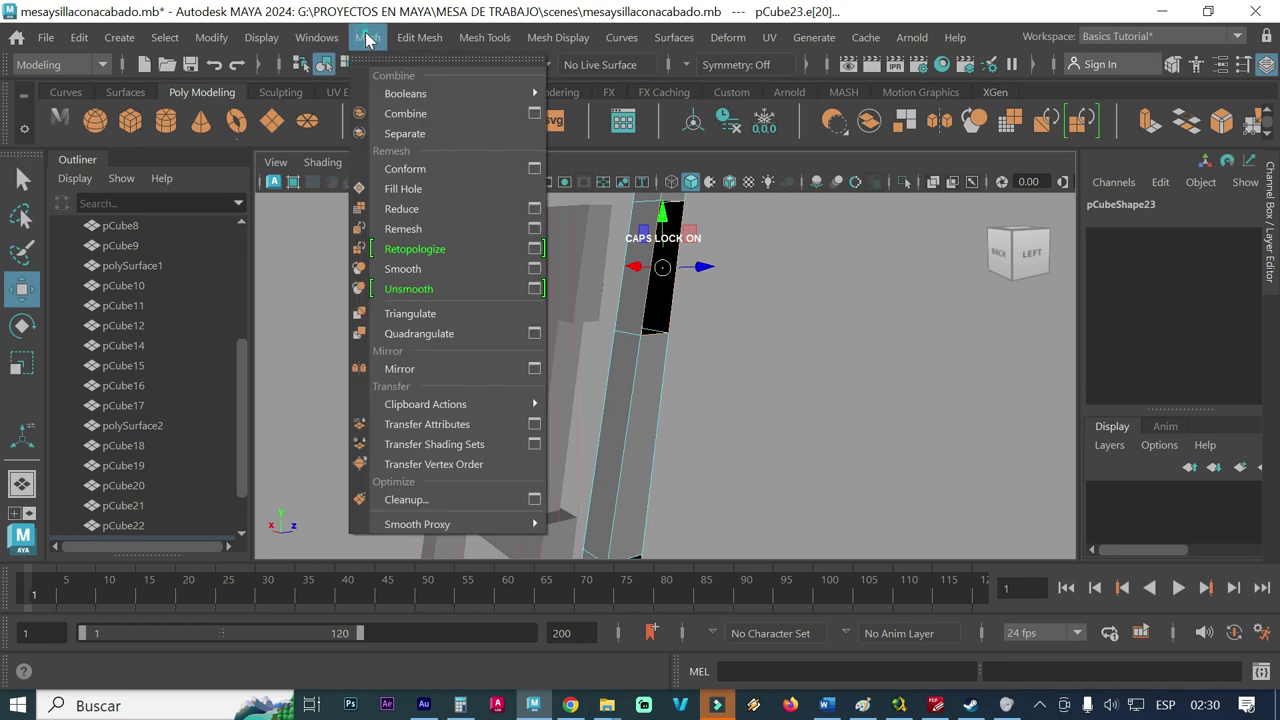
left_click(405, 190)
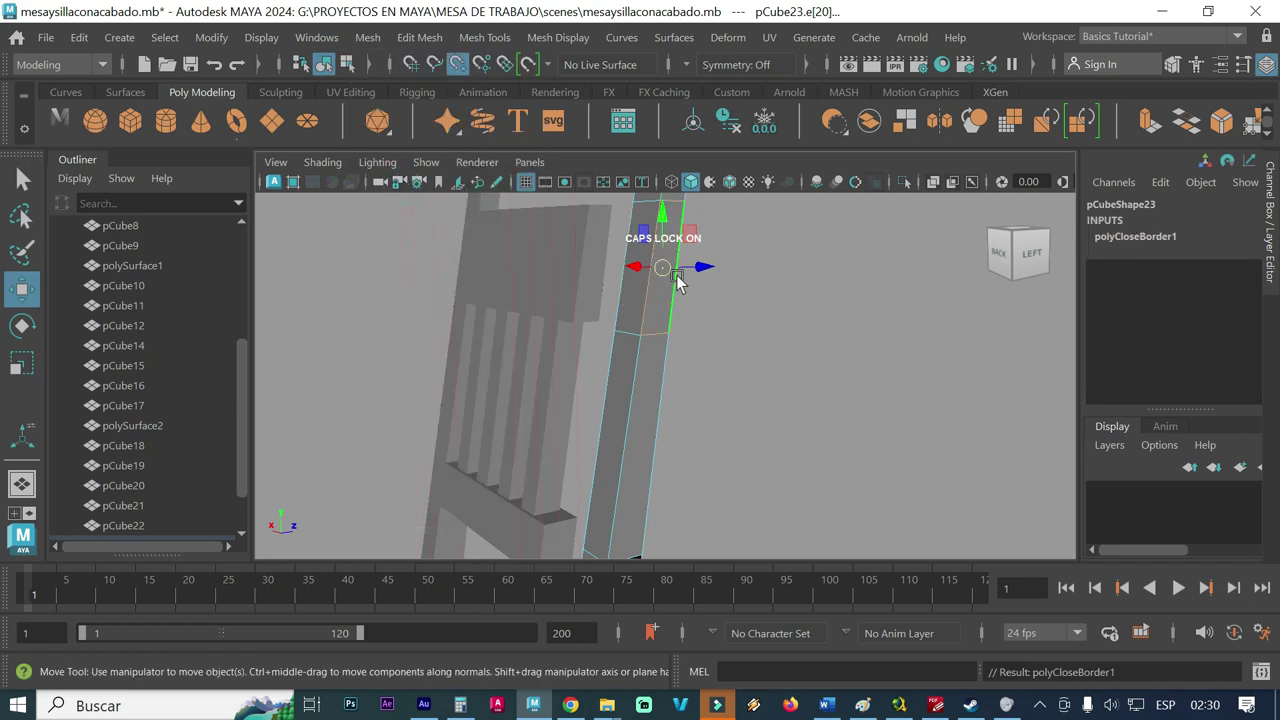
- Select the lower hole's border loop and fill it with Fill Hole
middle_click_drag(693, 378, 702, 383, "alt")
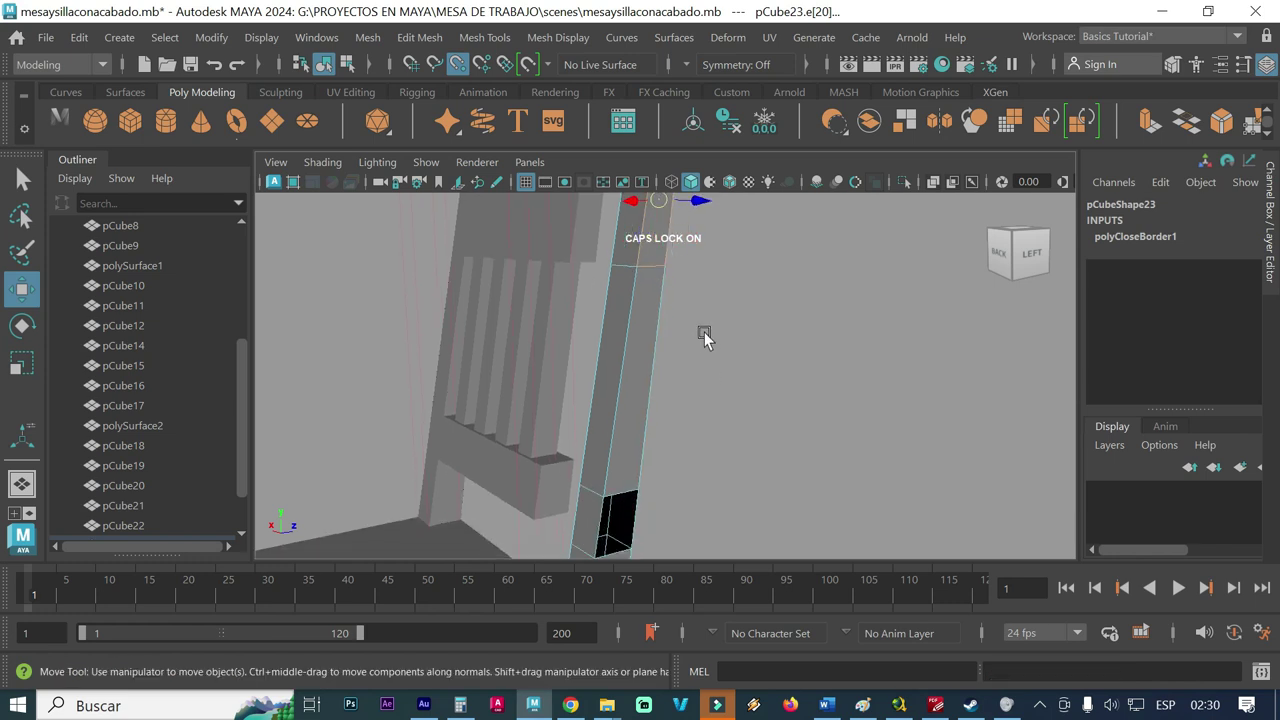
middle_click_drag(696, 456, 706, 410, "alt")
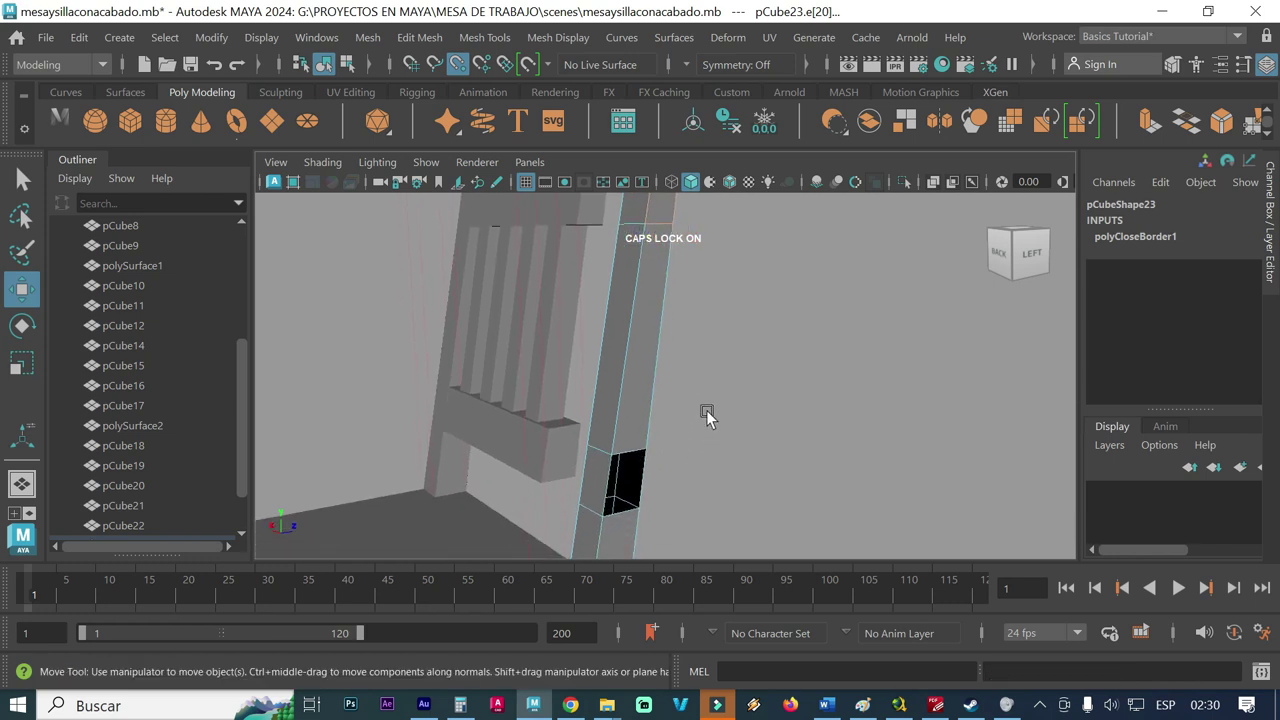
double_click(601, 492)
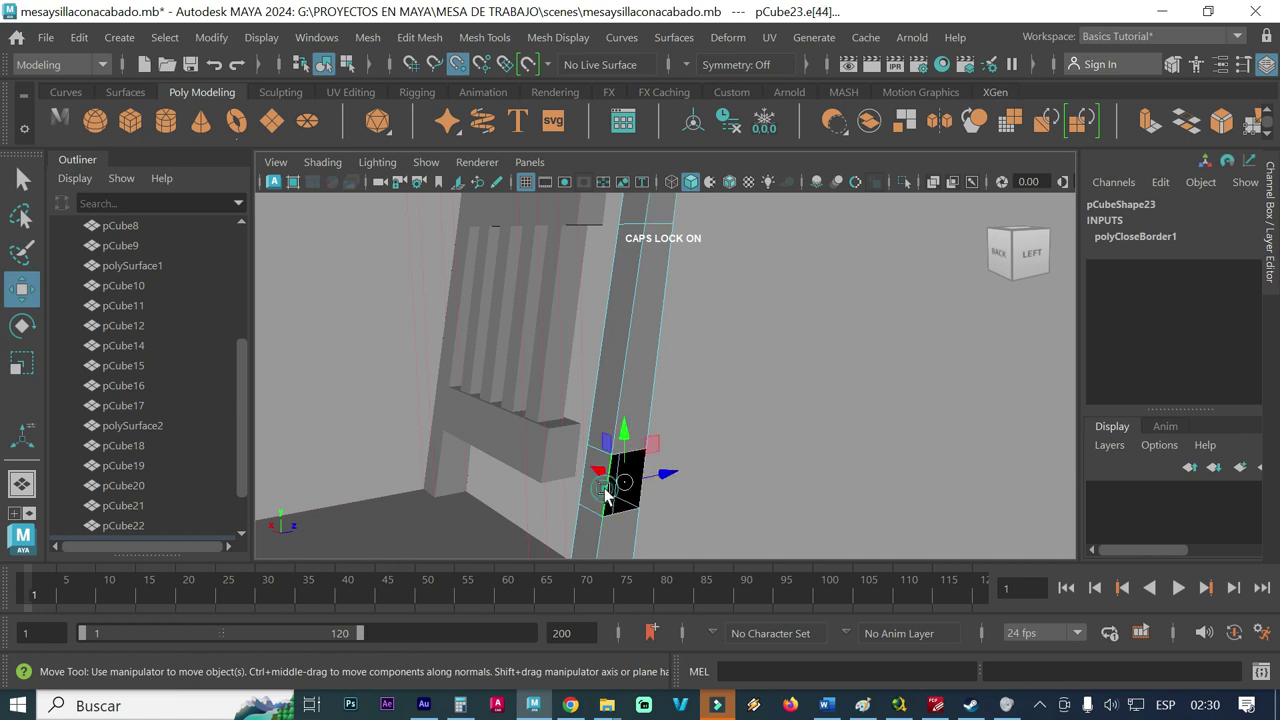
left_click(370, 37)
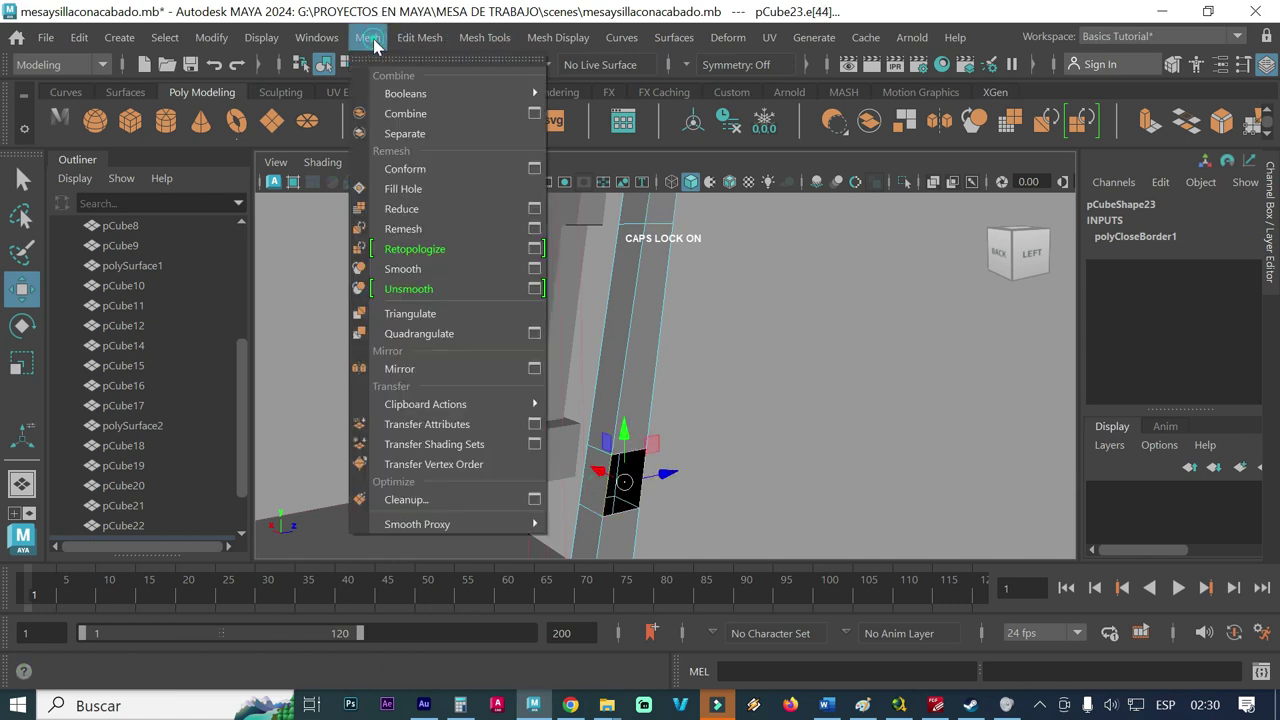
left_click(412, 188)
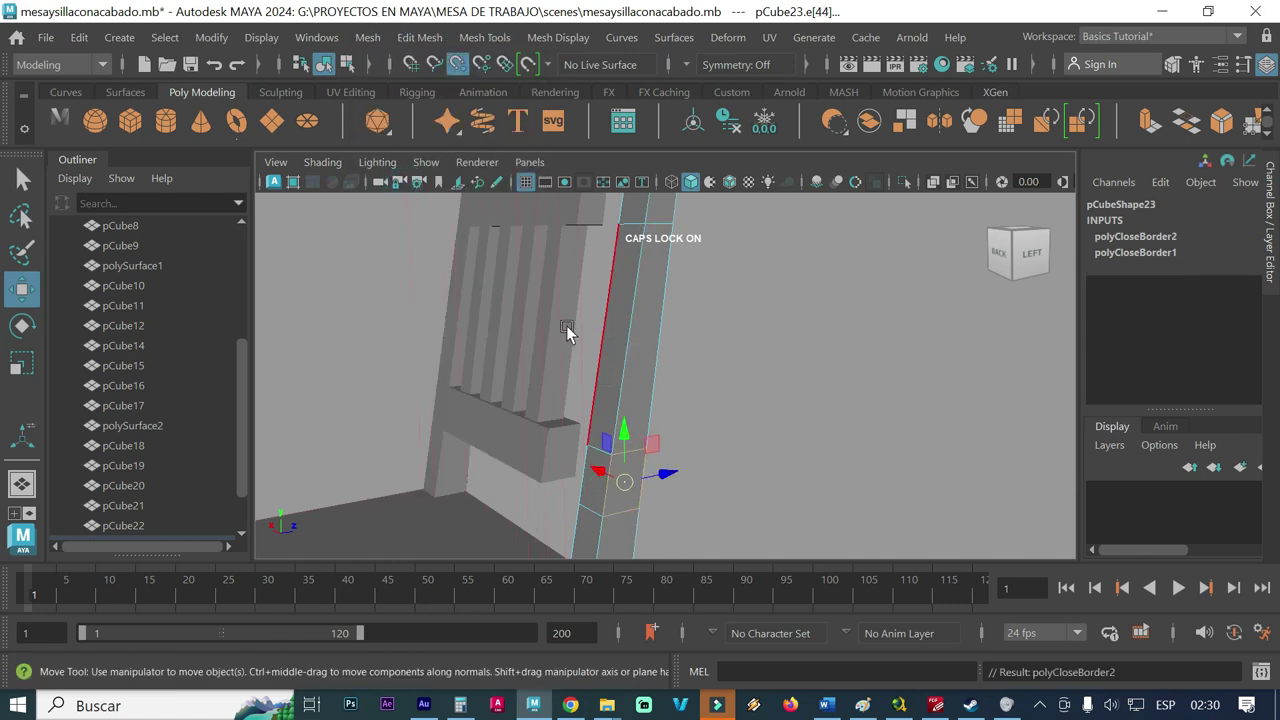
- Orbit around the capped post to check both filled ends
left_click_drag(566, 325, 704, 319, "alt")
mouse_move(618, 348)
left_mouse_down("alt")
mouse_move(528, 411)
mouse_move(517, 437)
mouse_move(452, 390)
mouse_move(510, 445)
left_mouse_up("alt")
left_click(550, 370)
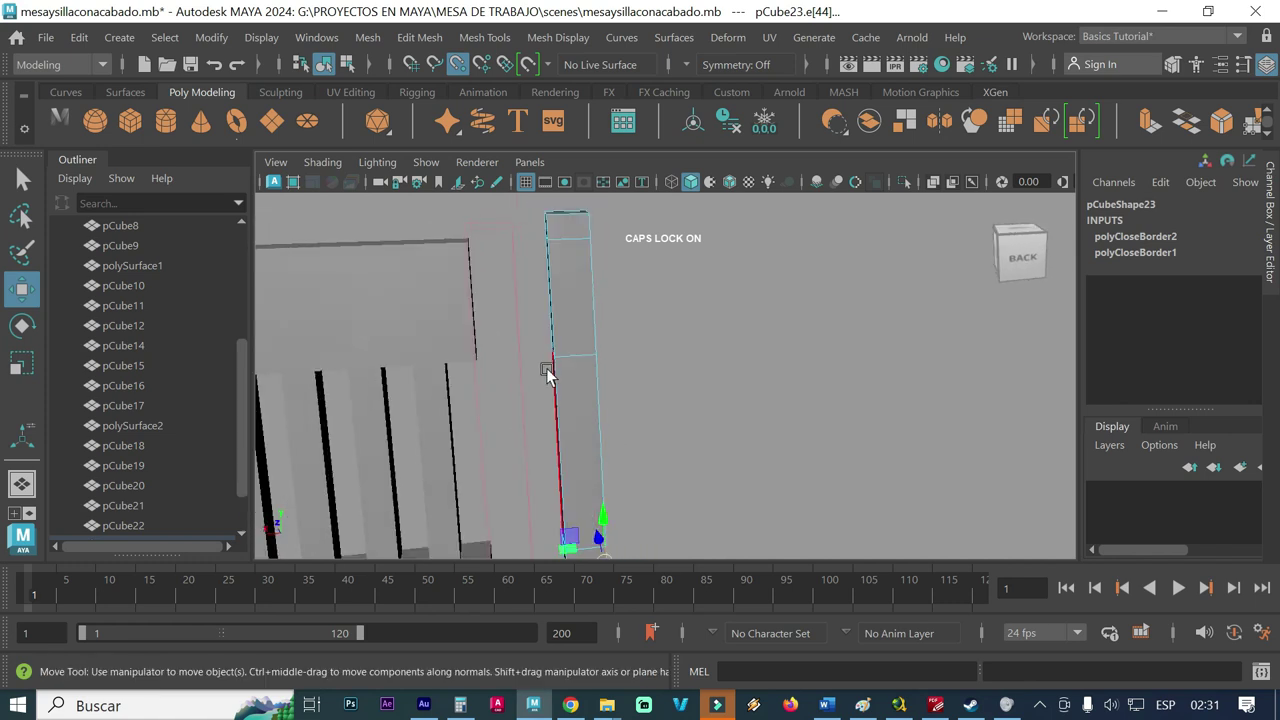
left_click_drag(508, 381, 538, 390, "alt")
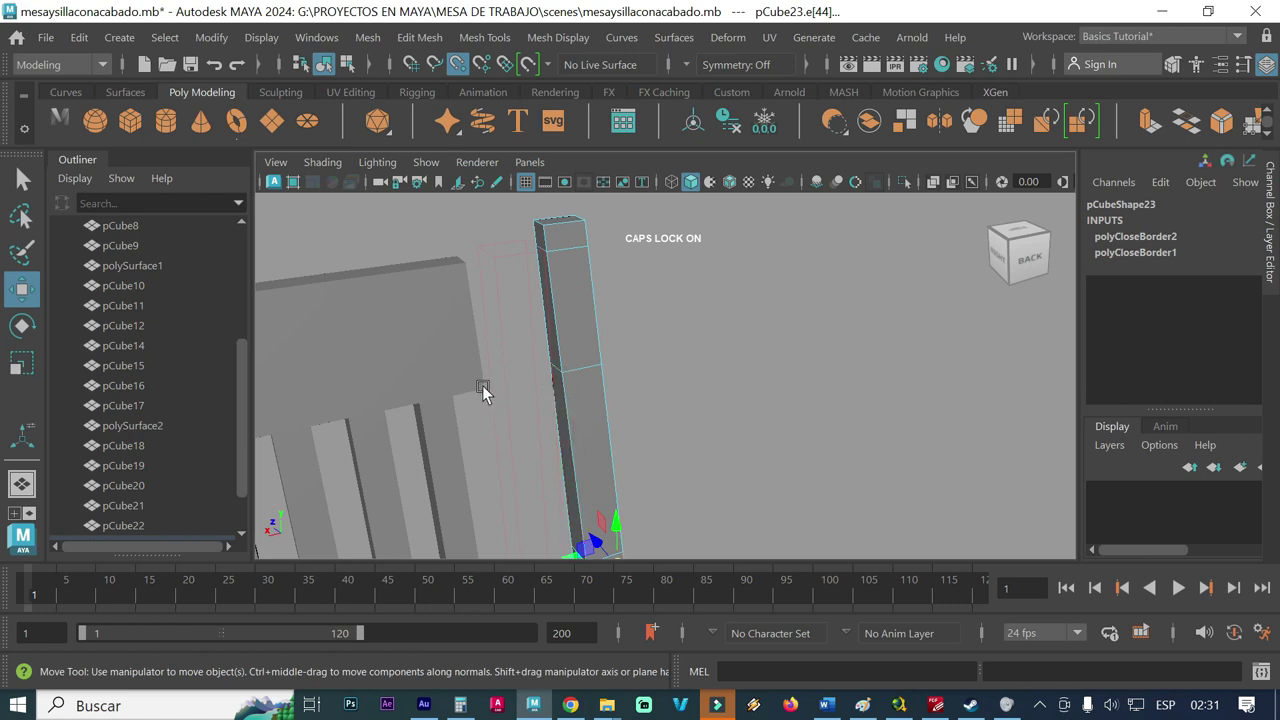
mouse_move(486, 384)
left_mouse_down("alt")
mouse_move(486, 426)
mouse_move(466, 423)
mouse_move(508, 428)
mouse_move(440, 428)
mouse_move(516, 430)
mouse_move(429, 414)
mouse_move(512, 425)
left_mouse_up("alt")
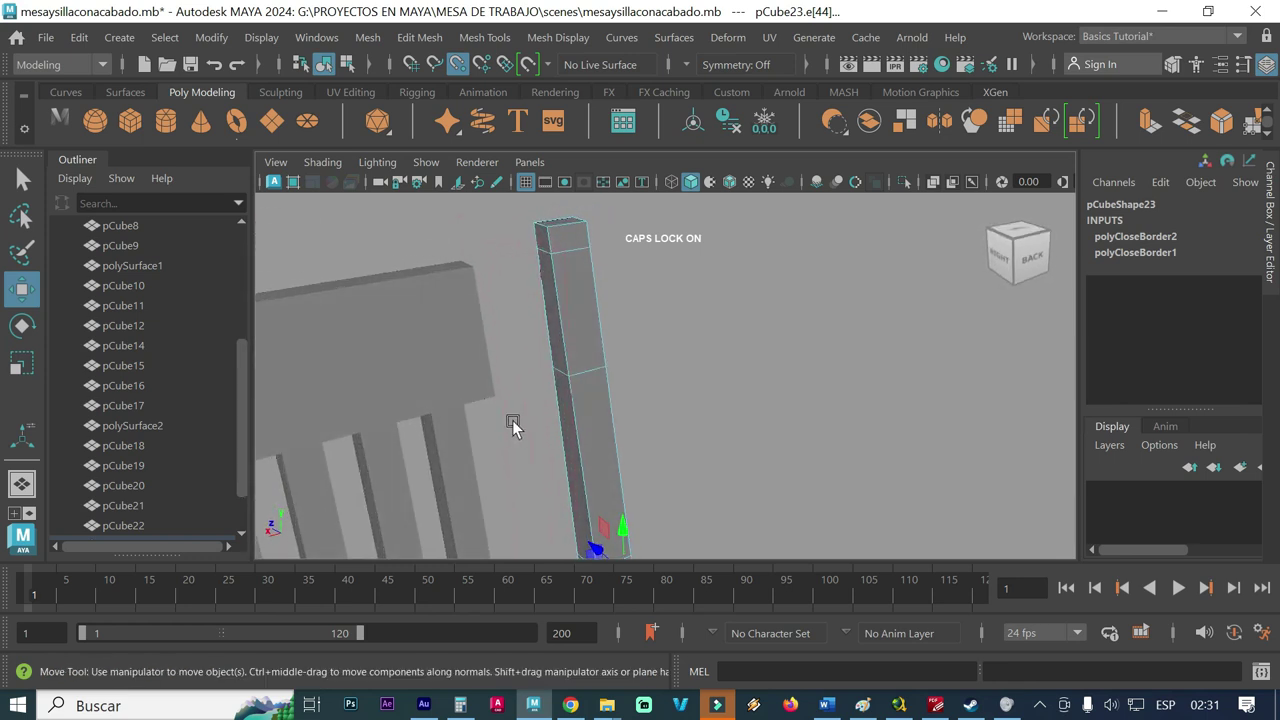
scroll(530, 410, "up", 2)
scroll(500, 390, "up", 2)
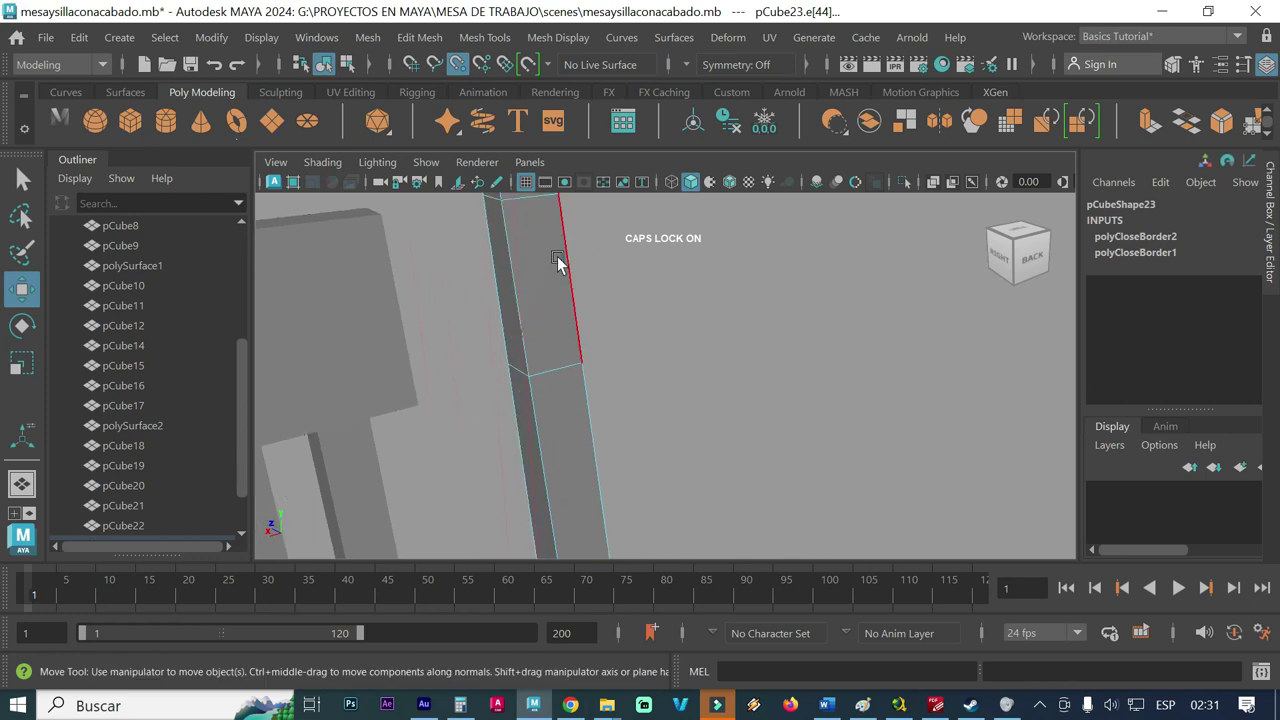
- Inspect the post's side faces where the upper and lower rails join it
right_click_drag(543, 267, 549, 192)
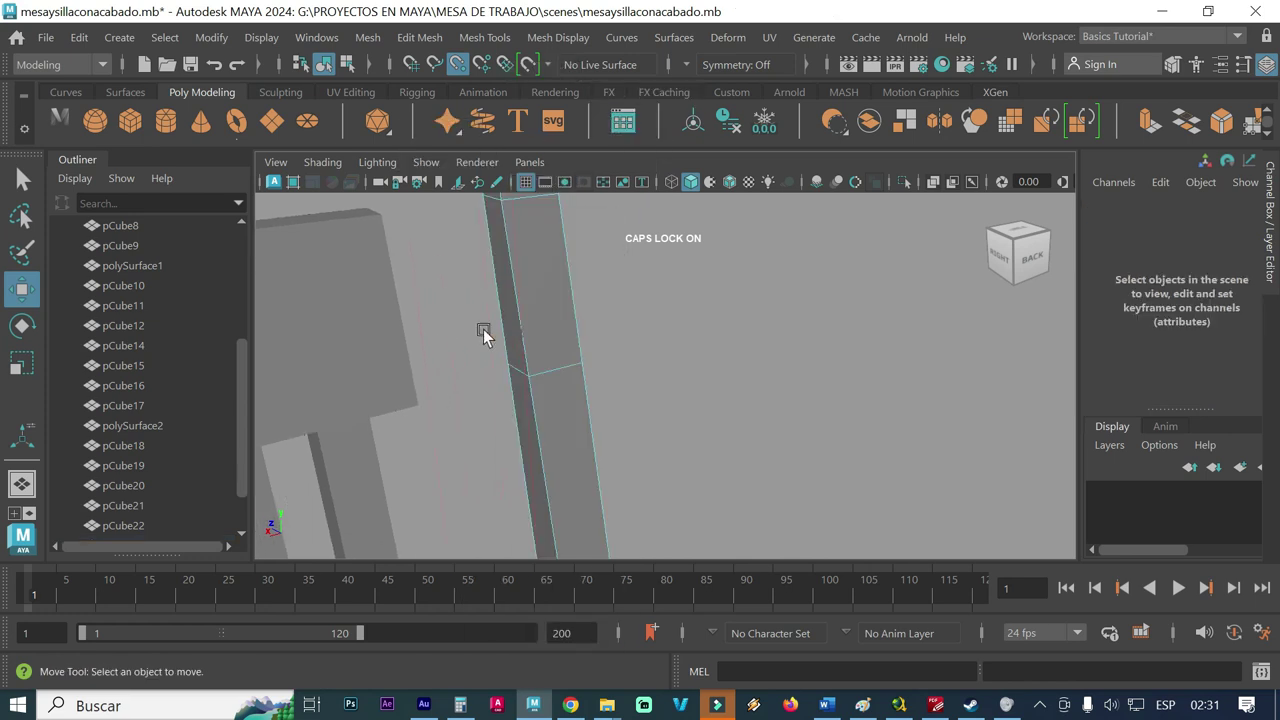
left_click(504, 326)
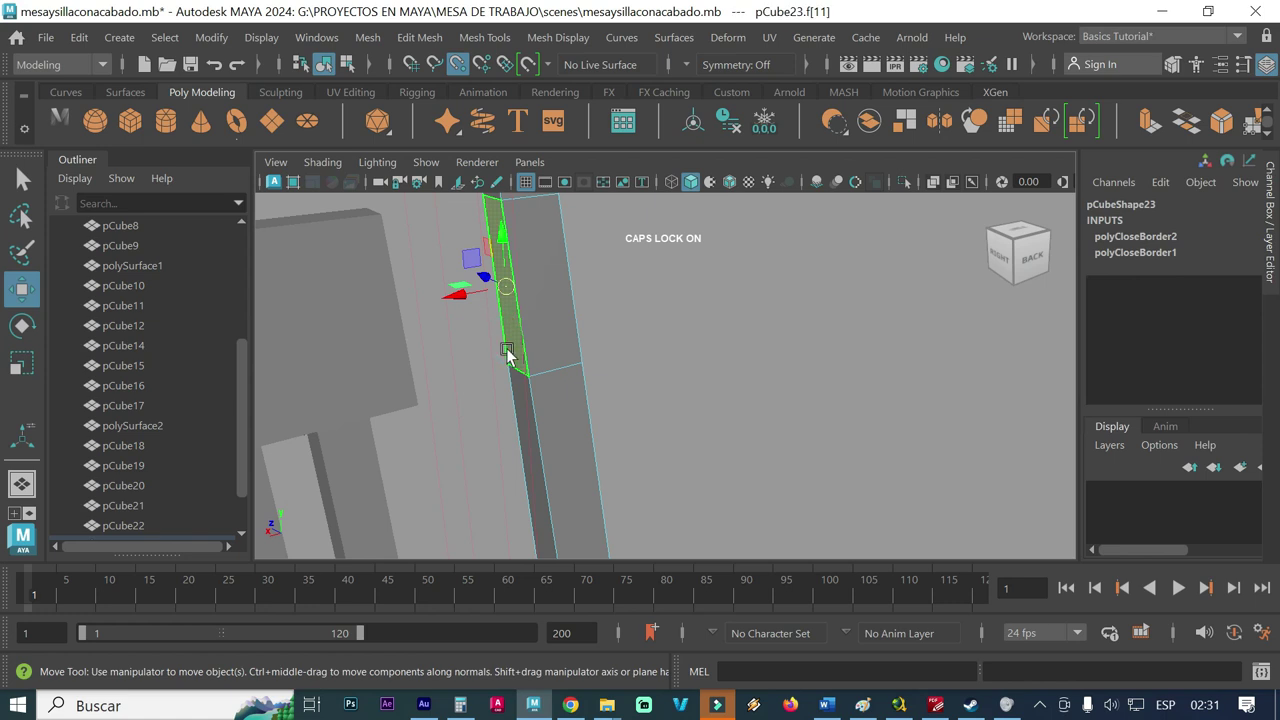
left_click(507, 355)
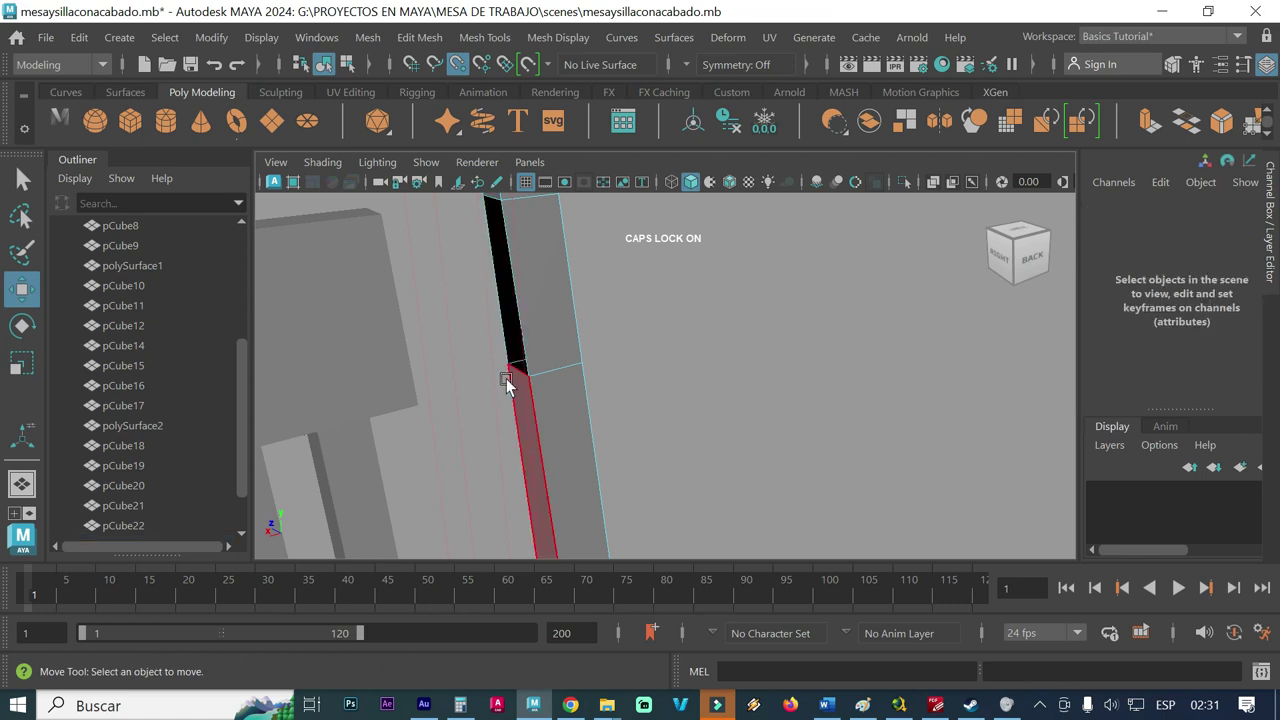
middle_click_drag(512, 439, 511, 206, "alt")
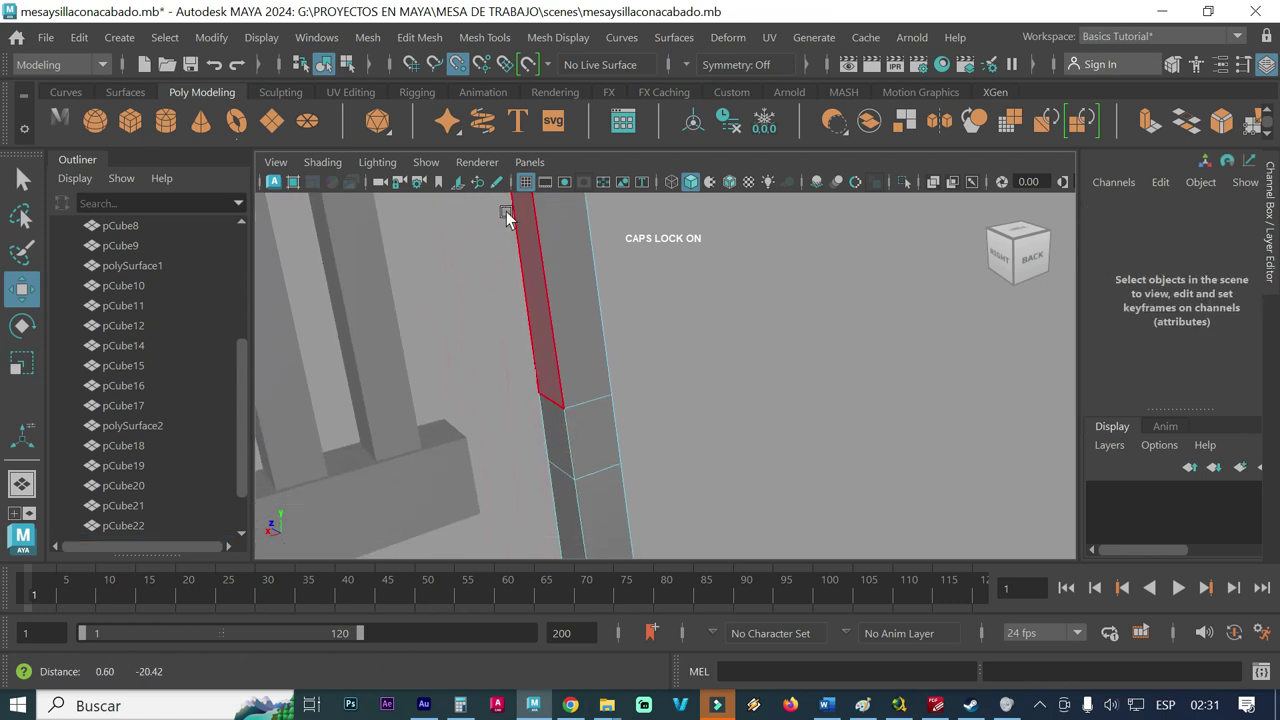
left_click(550, 432)
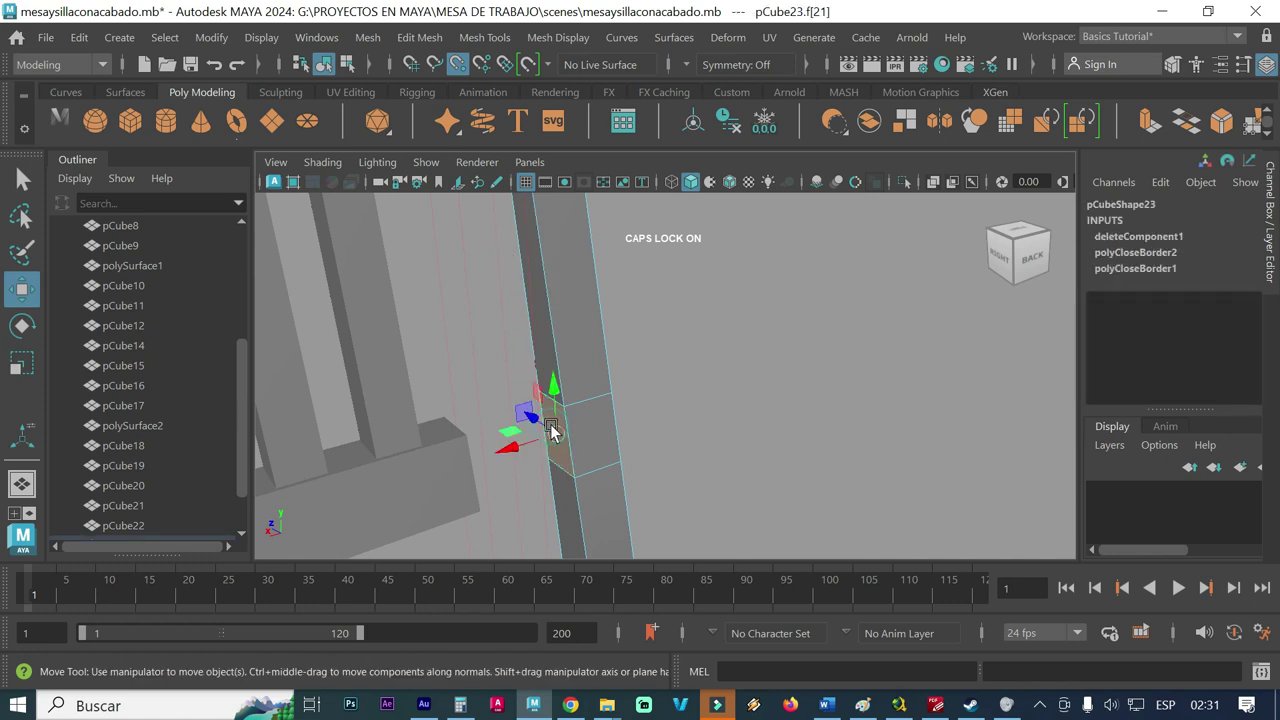
left_click(553, 440)
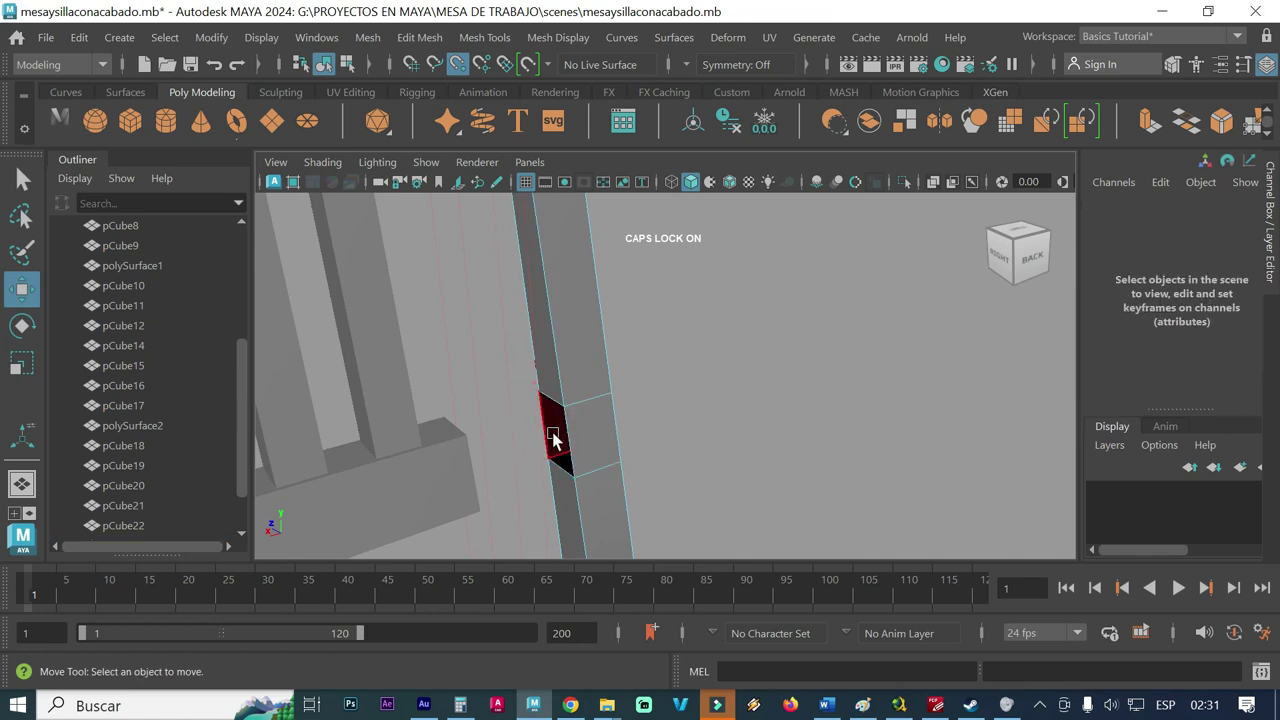
- Select the back piece pCube17 and the horizontal rail pCube18
mouse_move(531, 480)
left_mouse_down("alt")
mouse_move(412, 473)
mouse_move(431, 449)
left_mouse_up("alt")
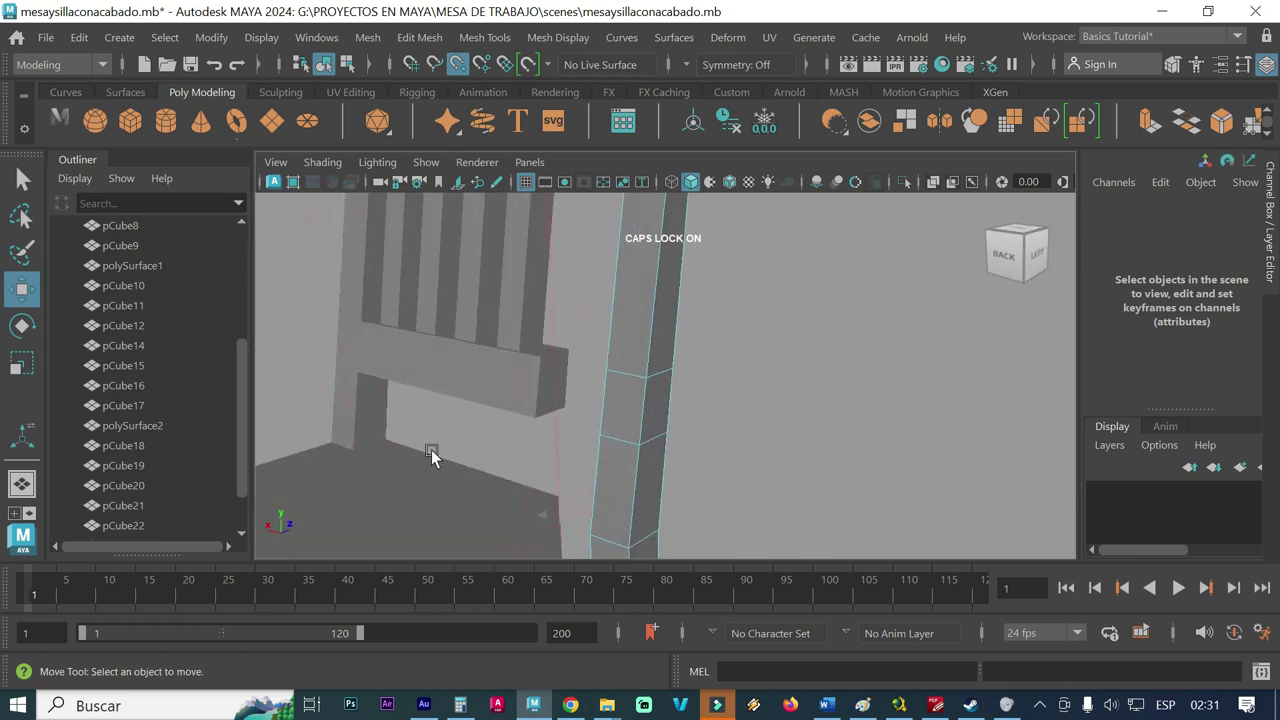
left_click(553, 378)
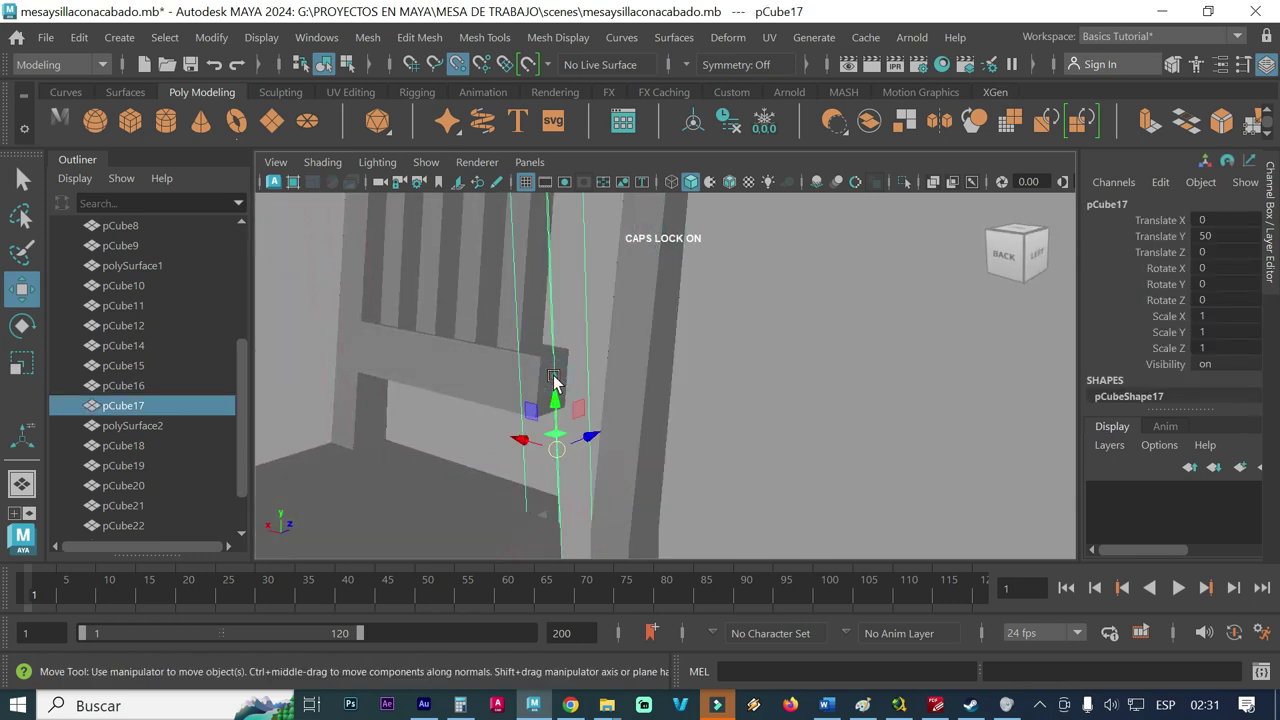
left_click(484, 374)
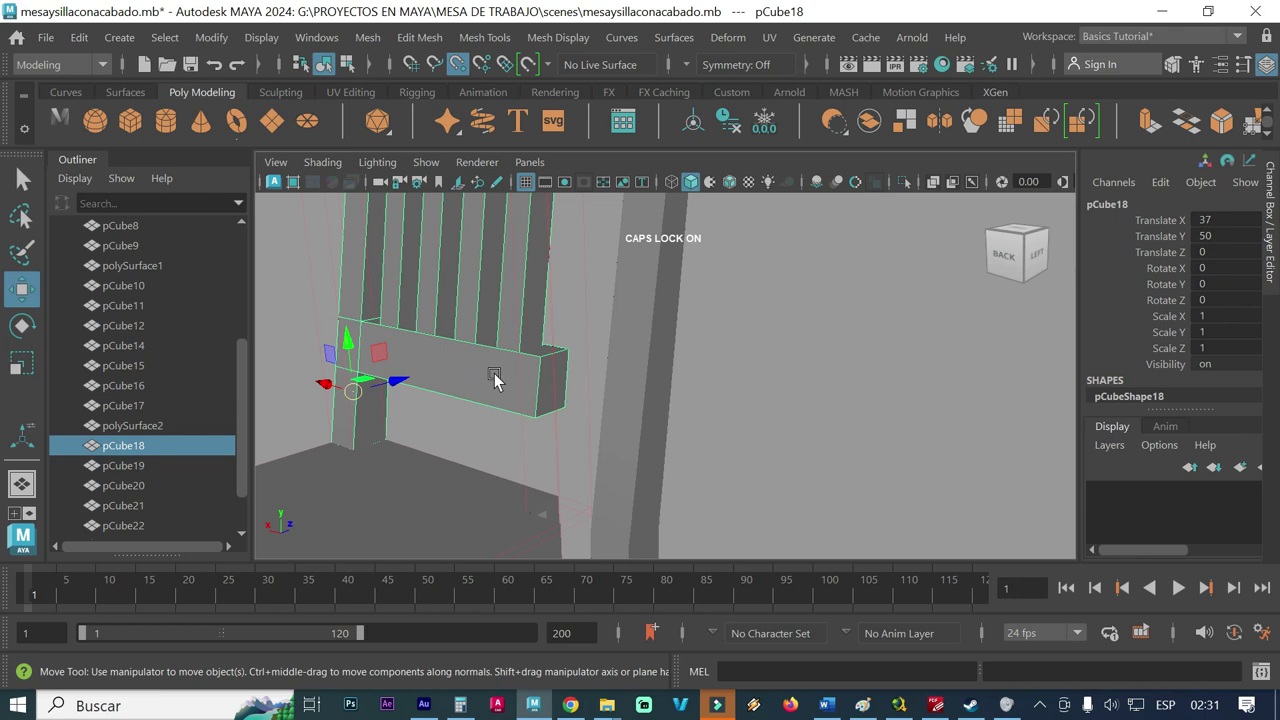
- Delete the two end faces of rail pCube18 that press against the back post
right_click_drag(496, 372, 491, 186)
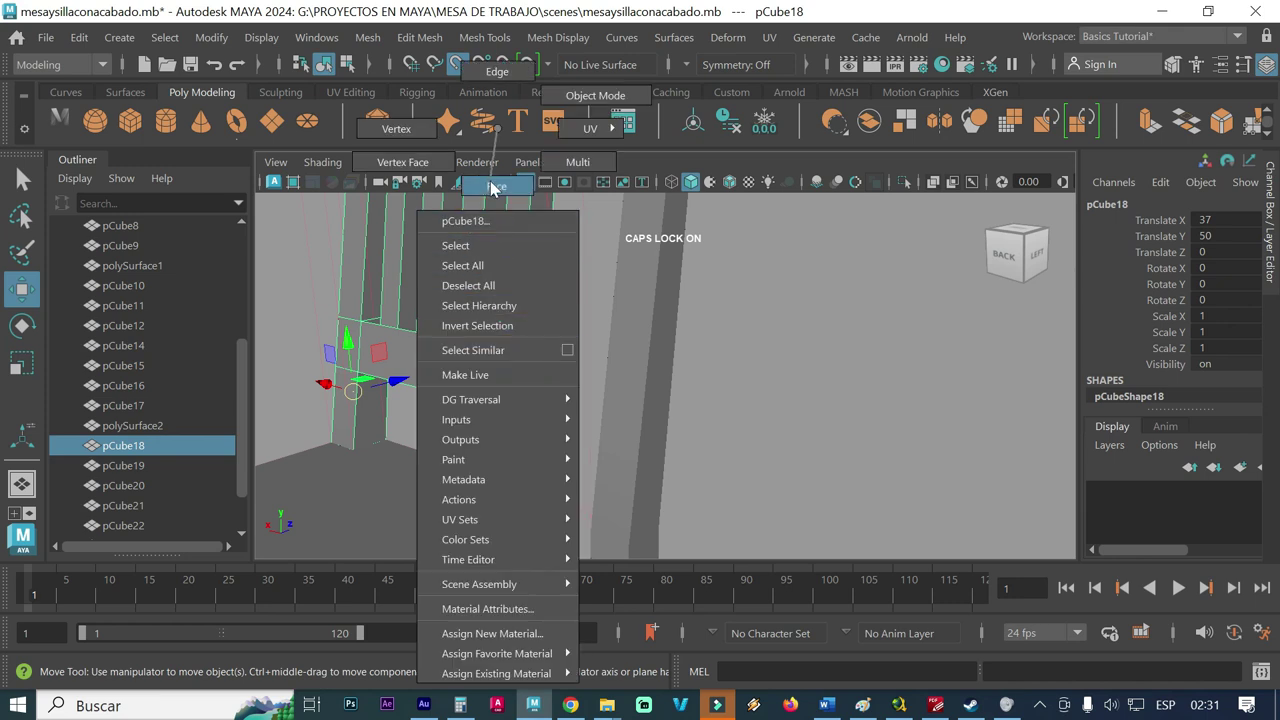
left_click_drag(592, 373, 612, 367, "alt")
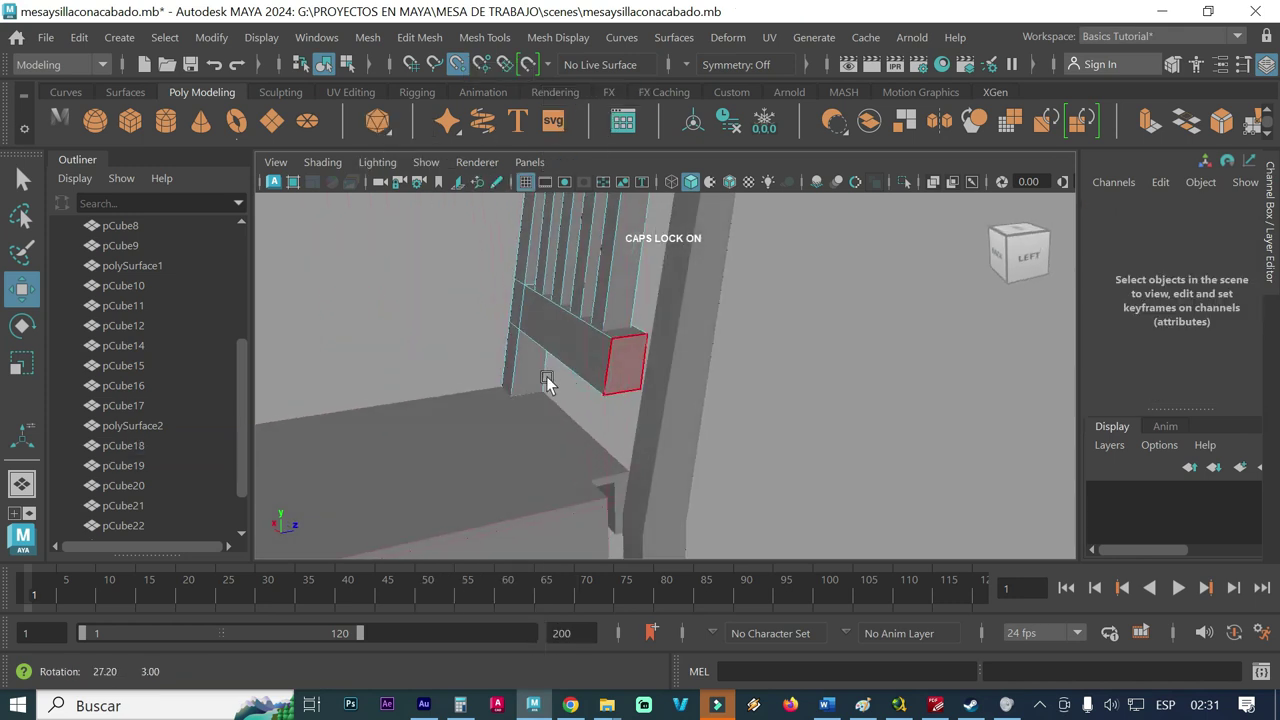
left_click(615, 363)
key("Delete")
mouse_move(620, 286)
left_mouse_down("alt")
mouse_move(623, 415)
mouse_move(630, 286)
left_mouse_up("alt")
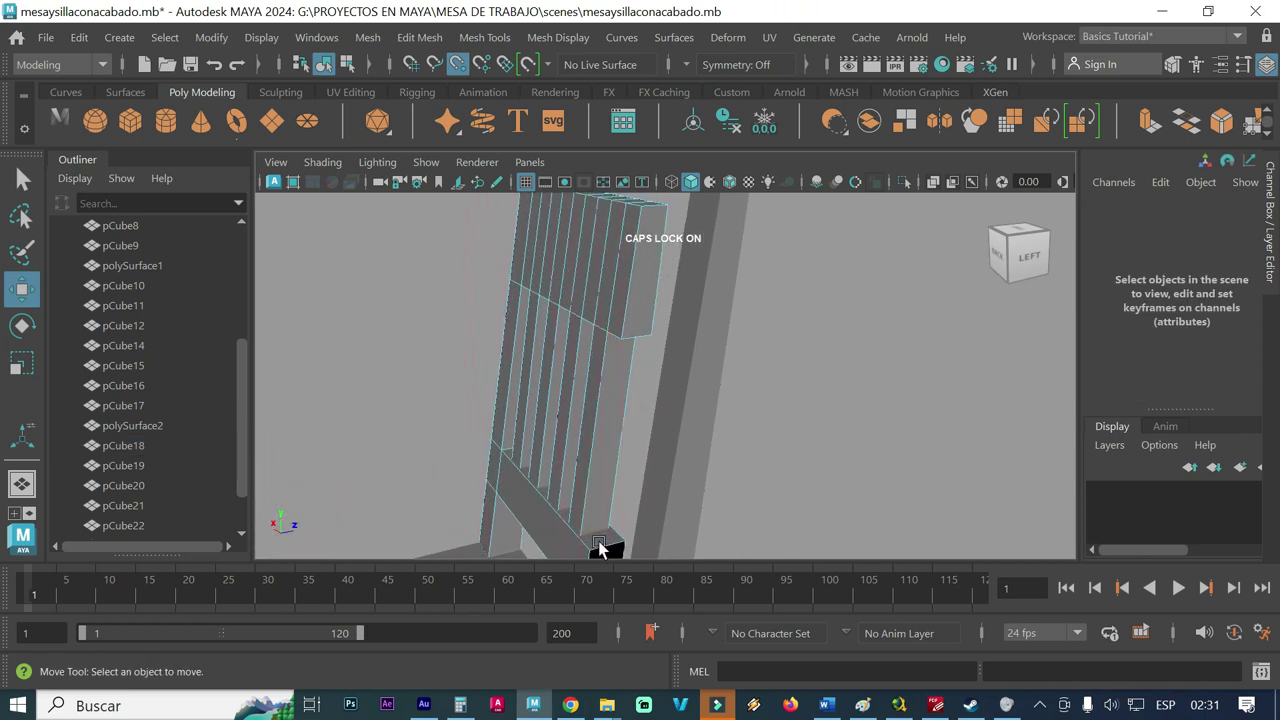
left_click(640, 287)
key("Delete")
- Inspect the upper and lower gaps along the back post, then return to object mode
mouse_move(535, 363)
left_mouse_down("alt")
mouse_move(586, 380)
mouse_move(660, 373)
mouse_move(659, 351)
mouse_move(486, 357)
mouse_move(546, 368)
left_mouse_up("alt")
mouse_move(551, 366)
right_mouse_down("alt")
mouse_move(500, 374)
mouse_move(636, 371)
mouse_move(455, 361)
mouse_move(555, 383)
right_mouse_up("alt")
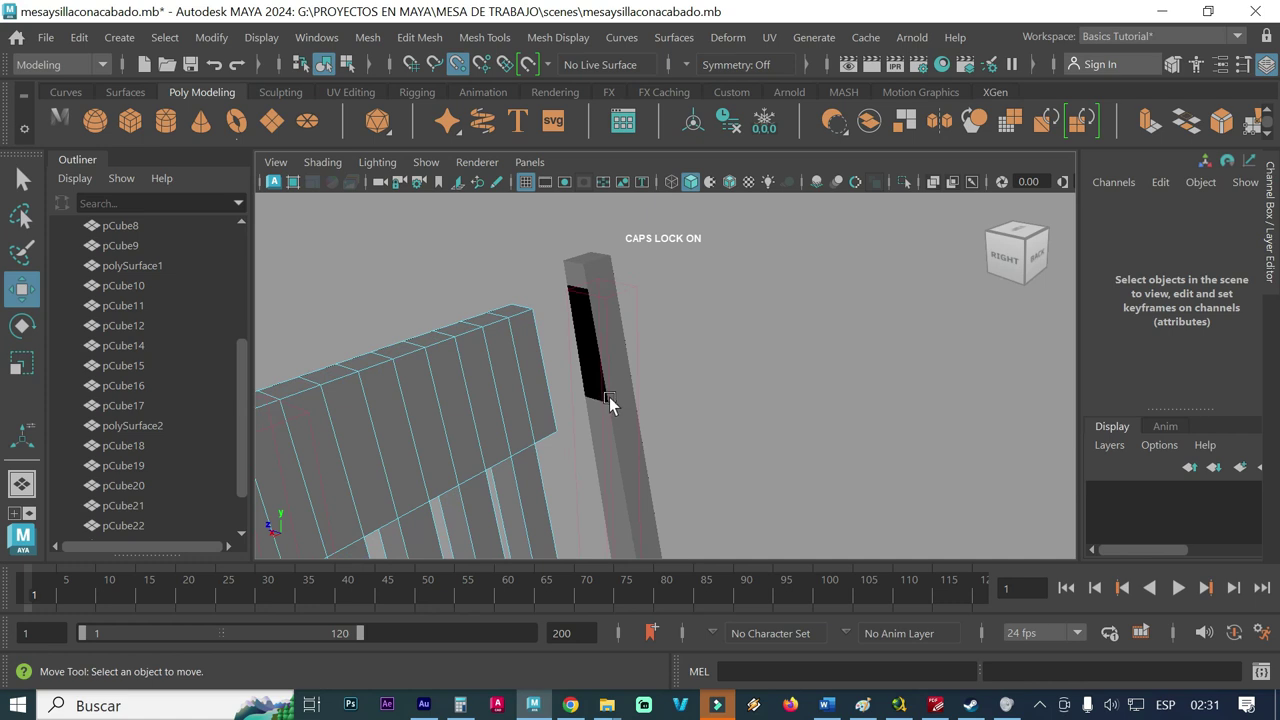
middle_click_drag(582, 460, 585, 389, "alt")
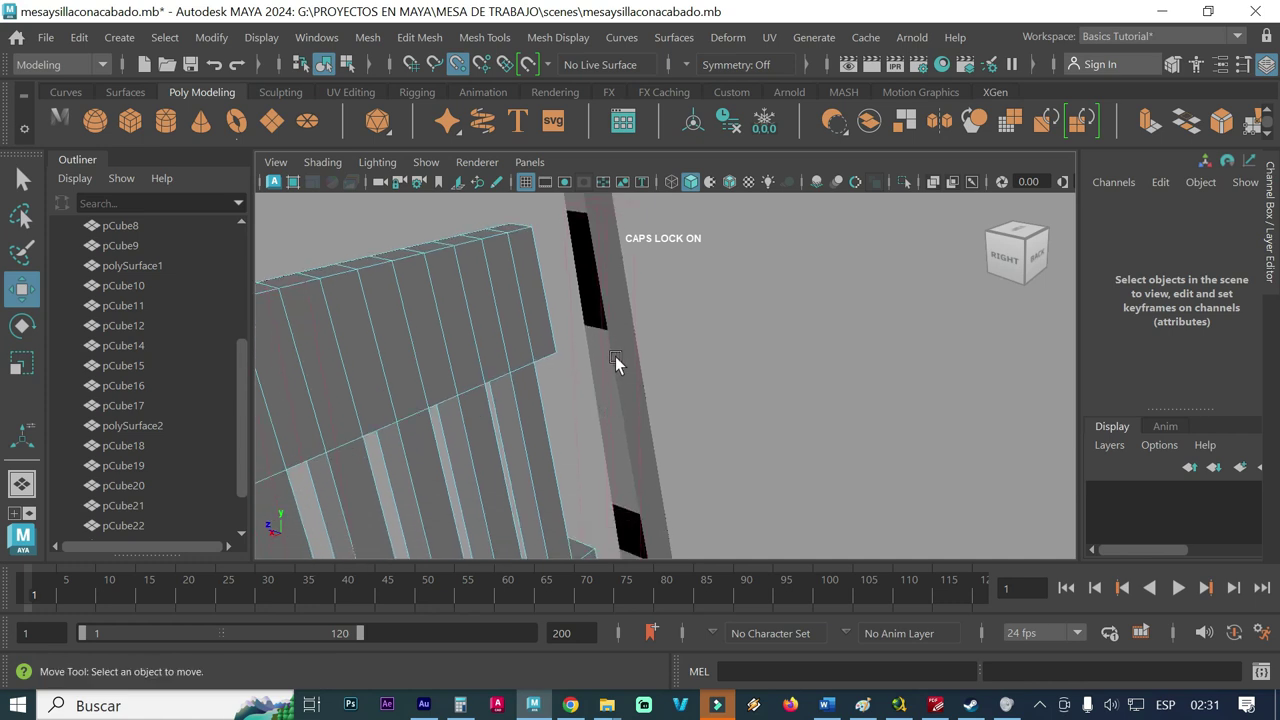
right_click_drag(615, 362, 711, 91)
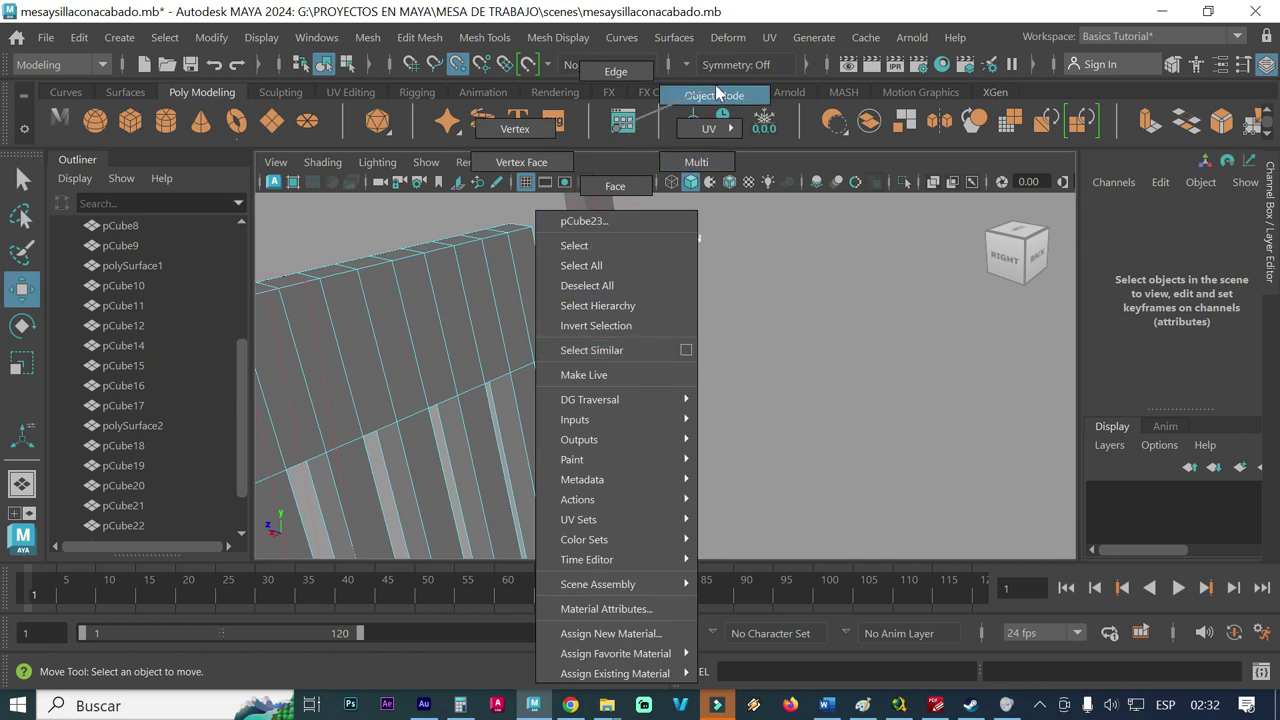
- Slide post pCube23 along X to -0.022 so it meets the backrest board's end
left_click(598, 339)
left_click_drag(605, 429, 576, 455, "alt")
left_click_drag(574, 364, 574, 451, "alt")
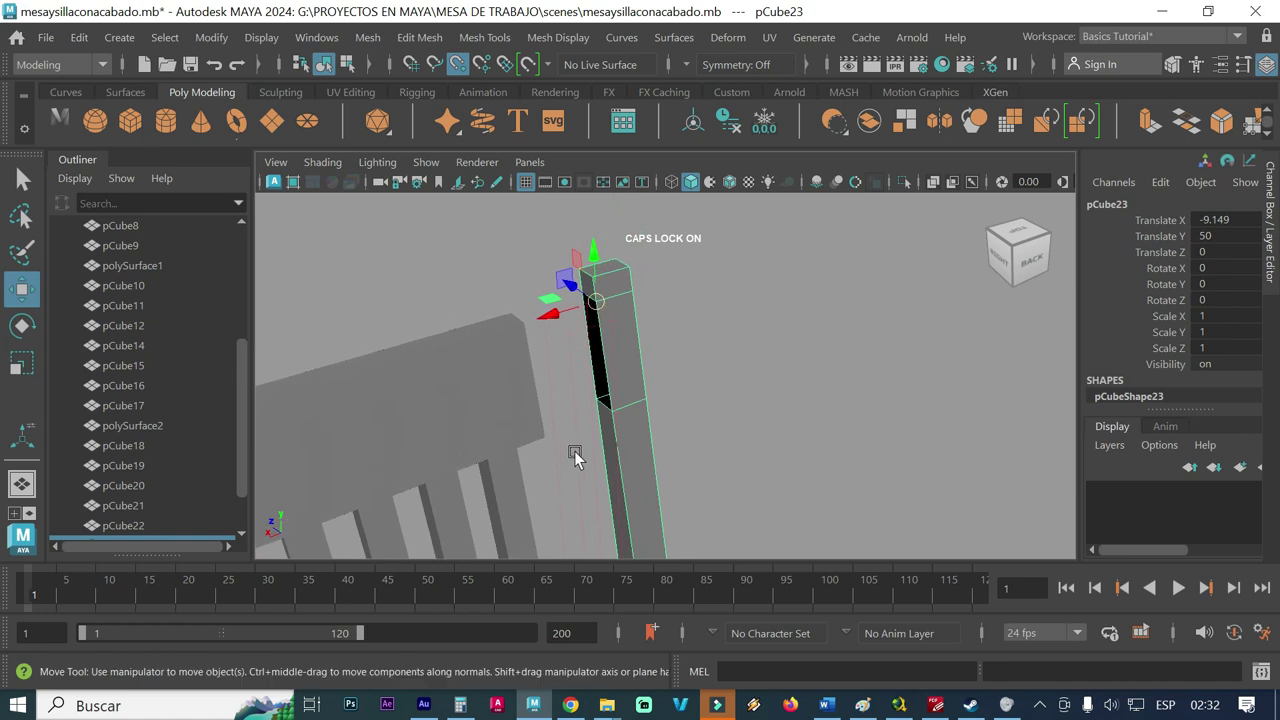
right_click_drag(574, 451, 651, 393, "alt")
left_click_drag(507, 377, 584, 413, "alt")
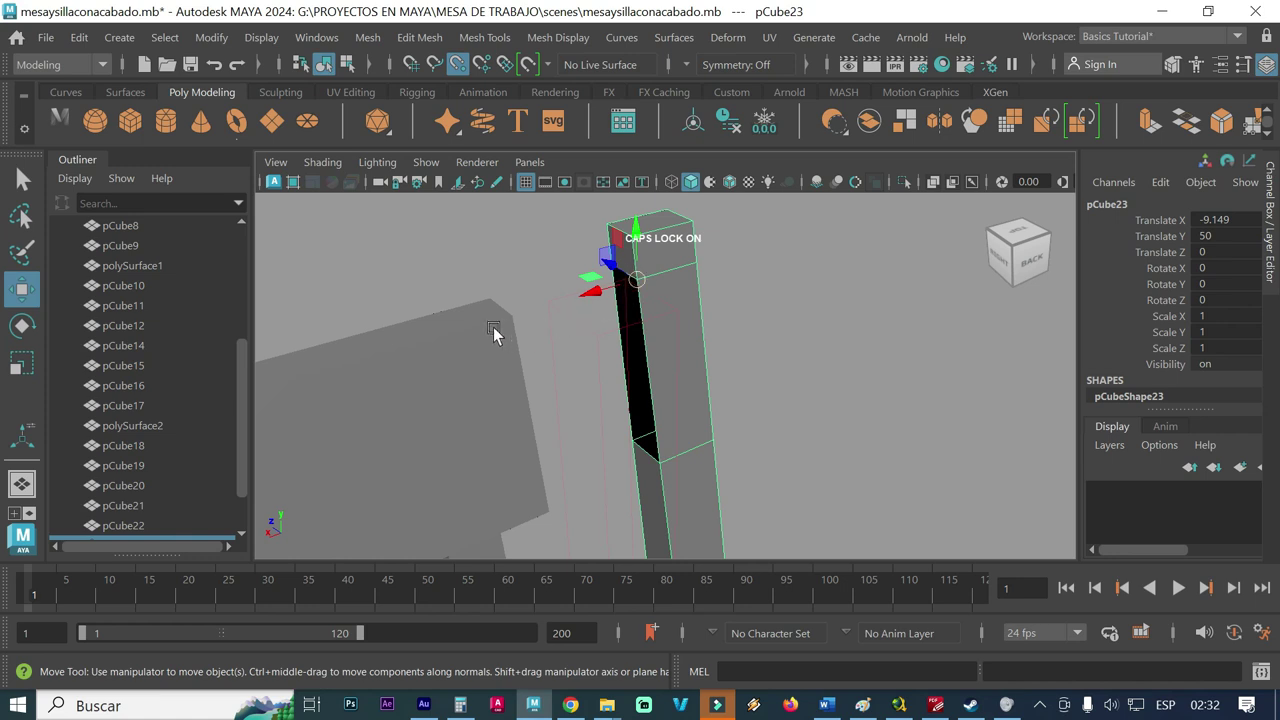
left_click_drag(642, 281, 503, 328)
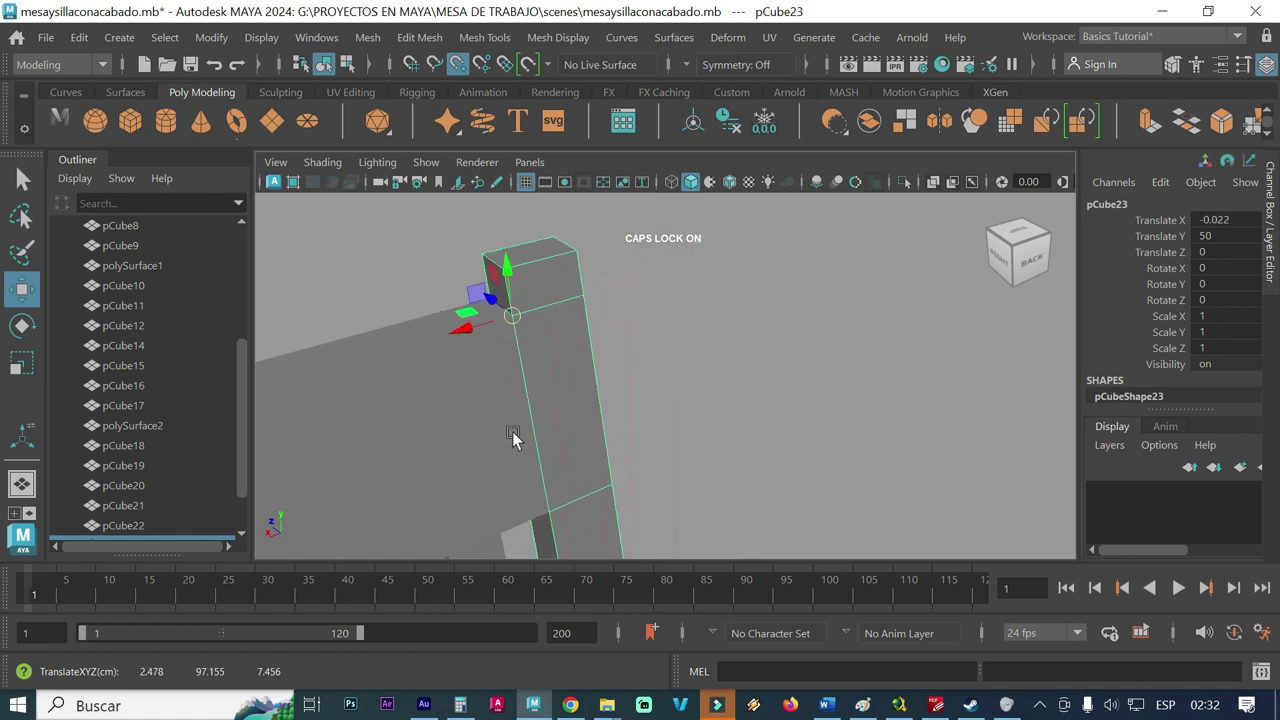
middle_click_drag(512, 431, 543, 423, "alt")
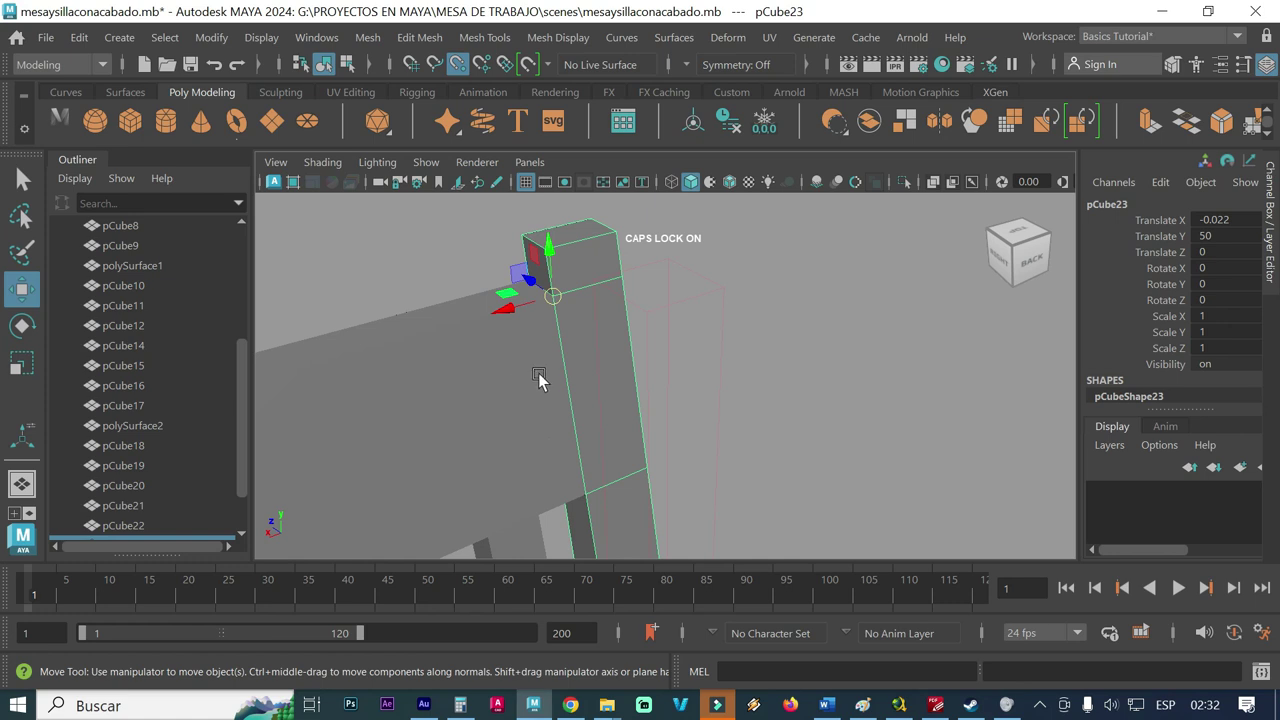
- Reselect the post, briefly switch it to vertex mode, then select backrest board pCube18
left_click(538, 373)
left_click(585, 297)
right_click_drag(577, 128, 548, 175)
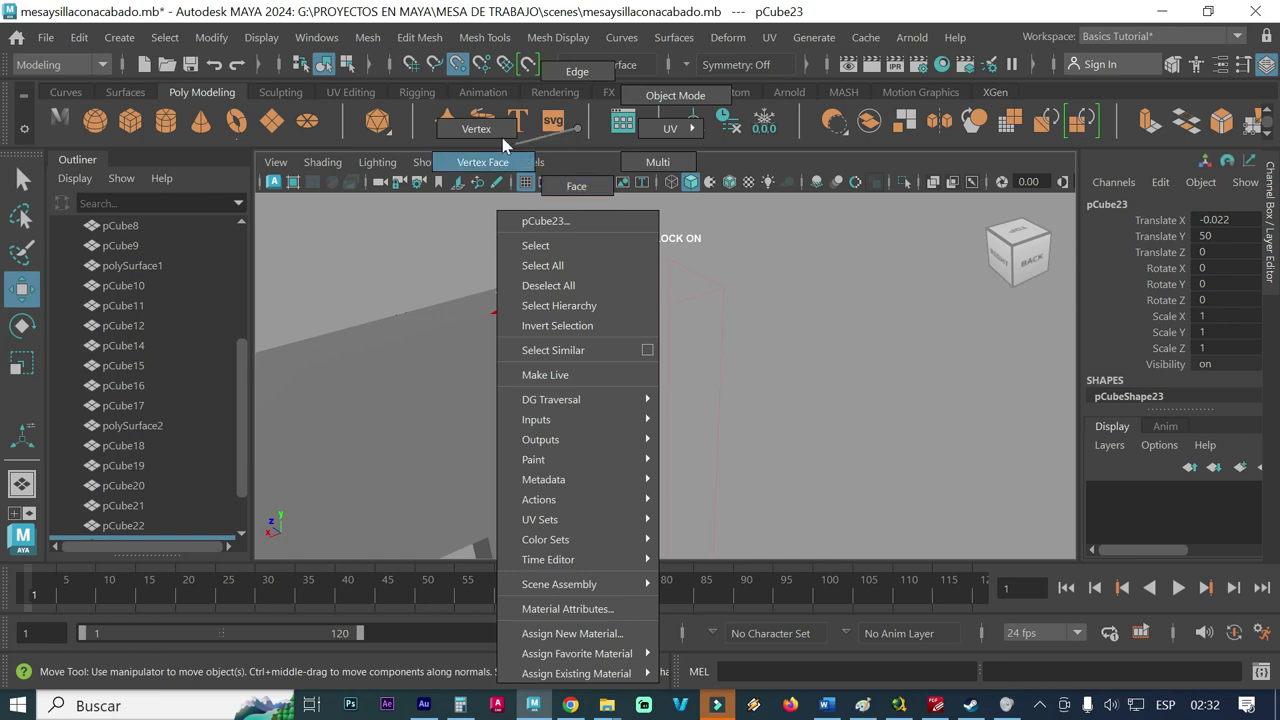
right_click_drag(548, 175, 476, 129)
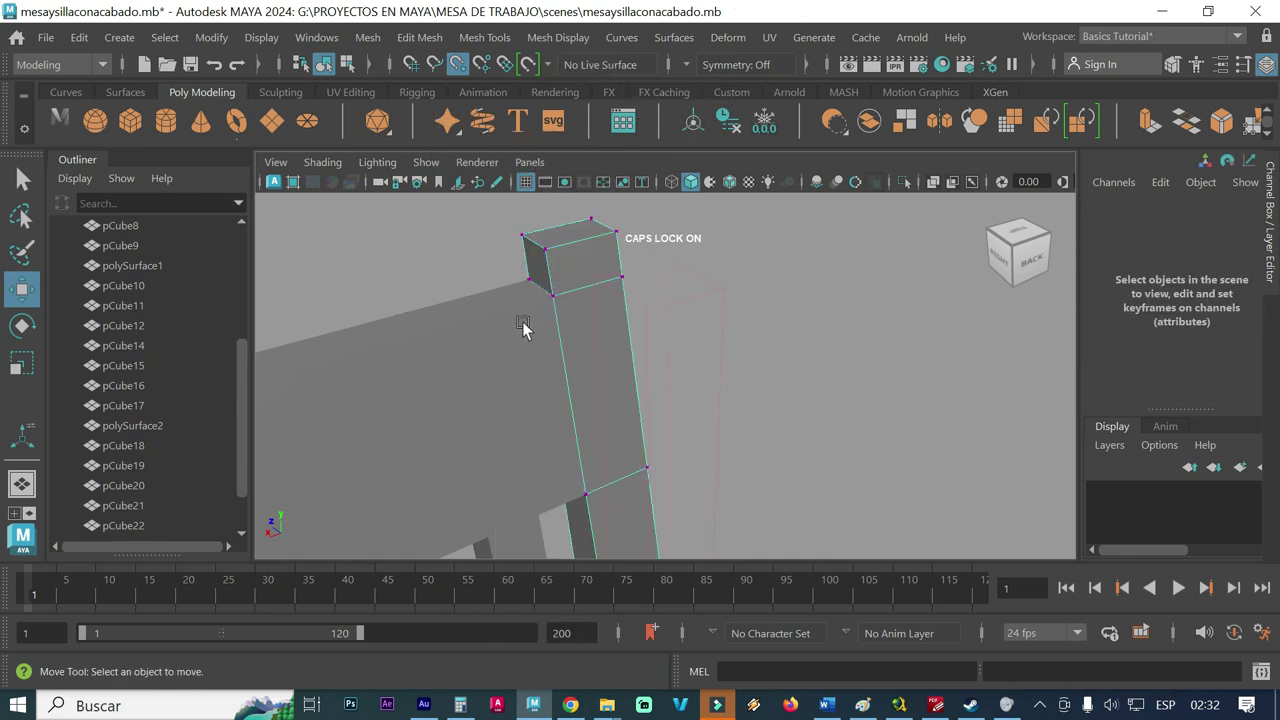
scroll(583, 346, "up", 5)
scroll(694, 491, "down", 3)
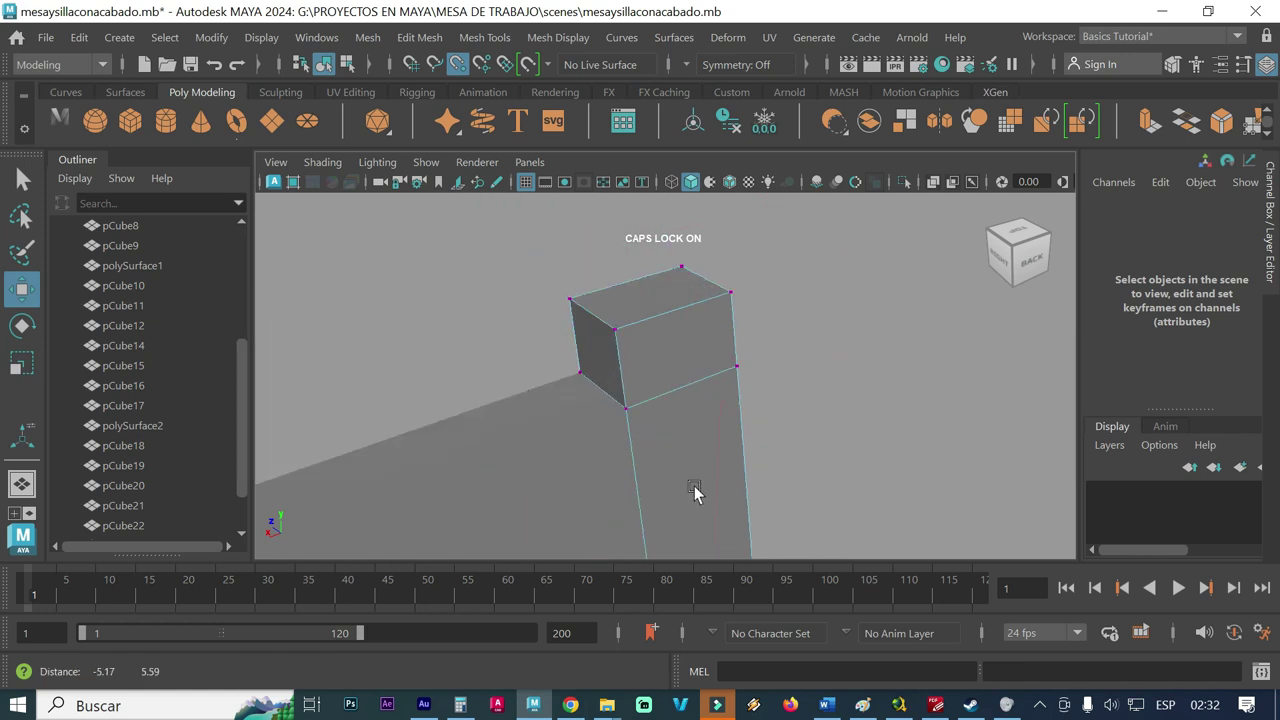
left_click(598, 468)
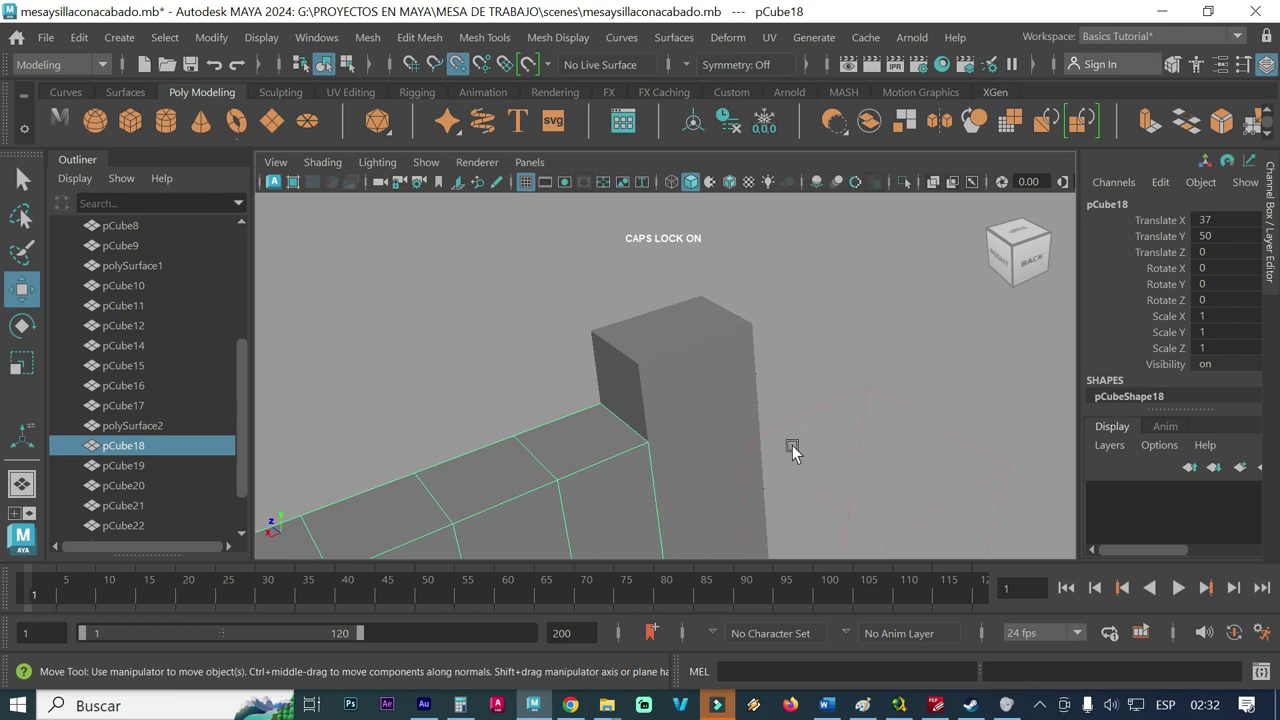
- Select post pCube23 and add backrest board pCube18 to the selection
middle_click_drag(792, 496, 750, 444, "alt")
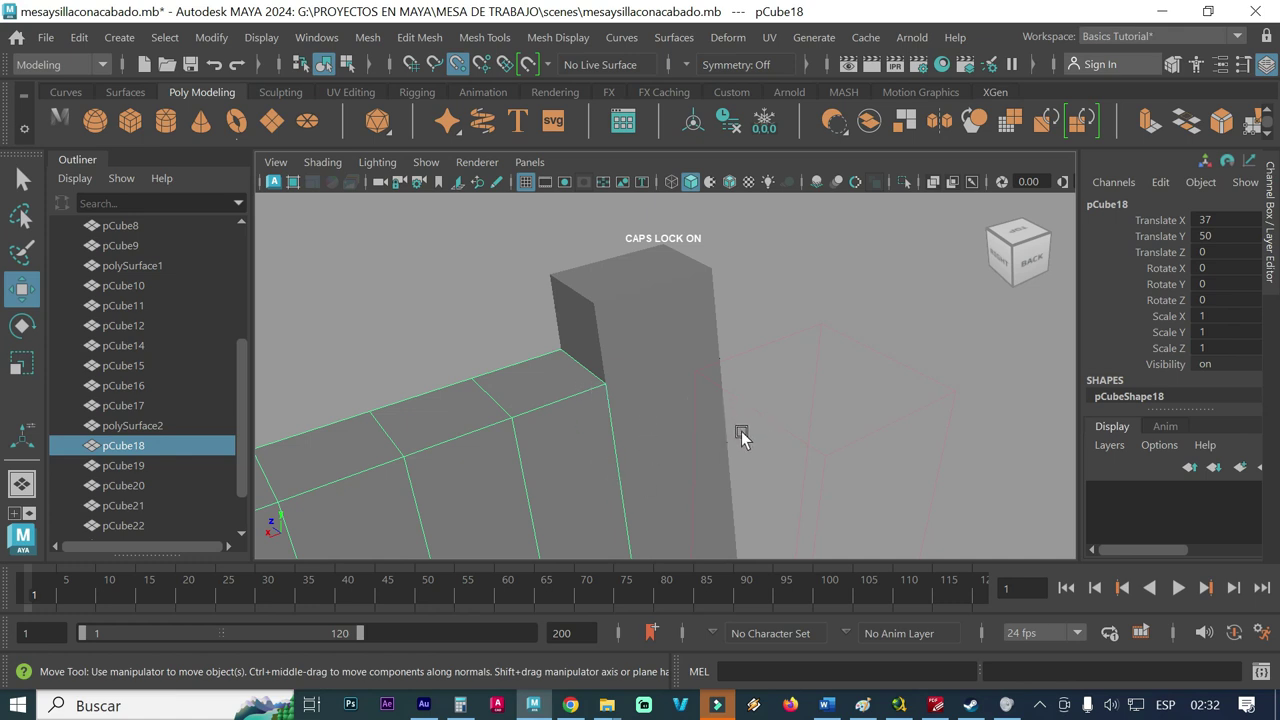
mouse_move(627, 381)
left_mouse_down("alt")
mouse_move(506, 389)
mouse_move(540, 426)
mouse_move(578, 312)
left_mouse_up("alt")
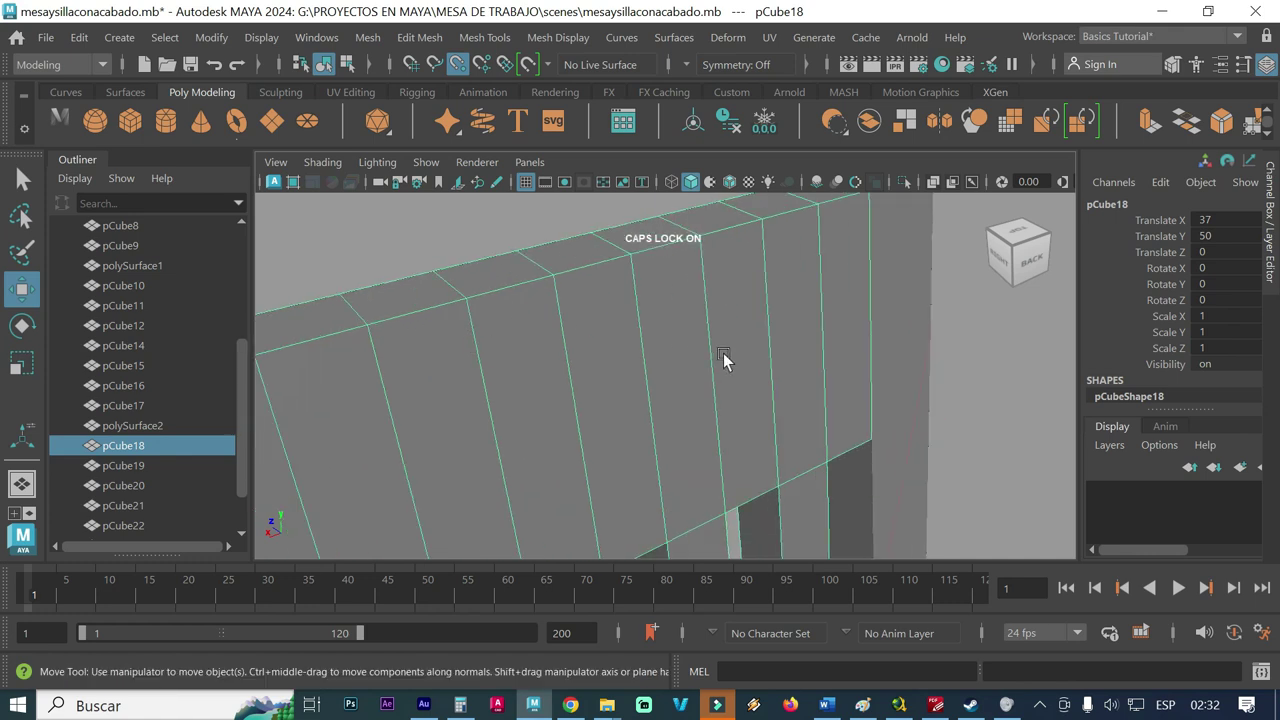
right_click_drag(723, 358, 462, 393, "alt")
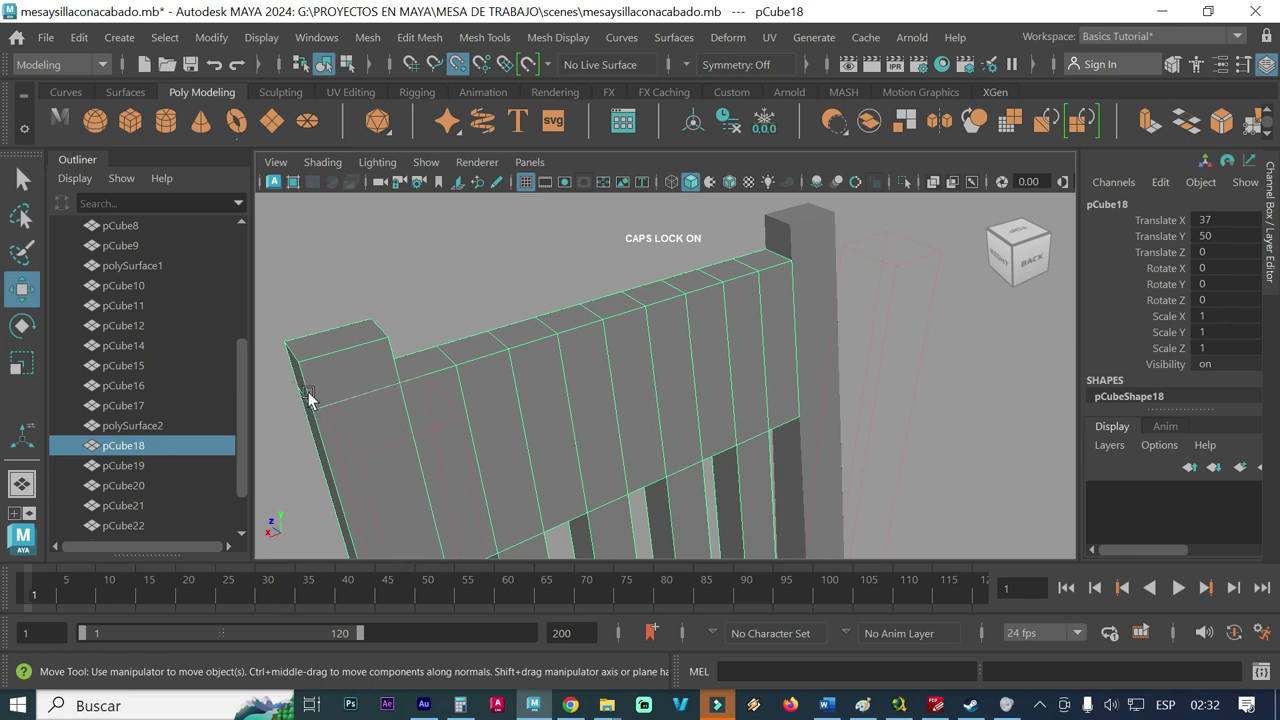
left_click(806, 258)
left_click_drag(762, 328, 782, 376, "alt")
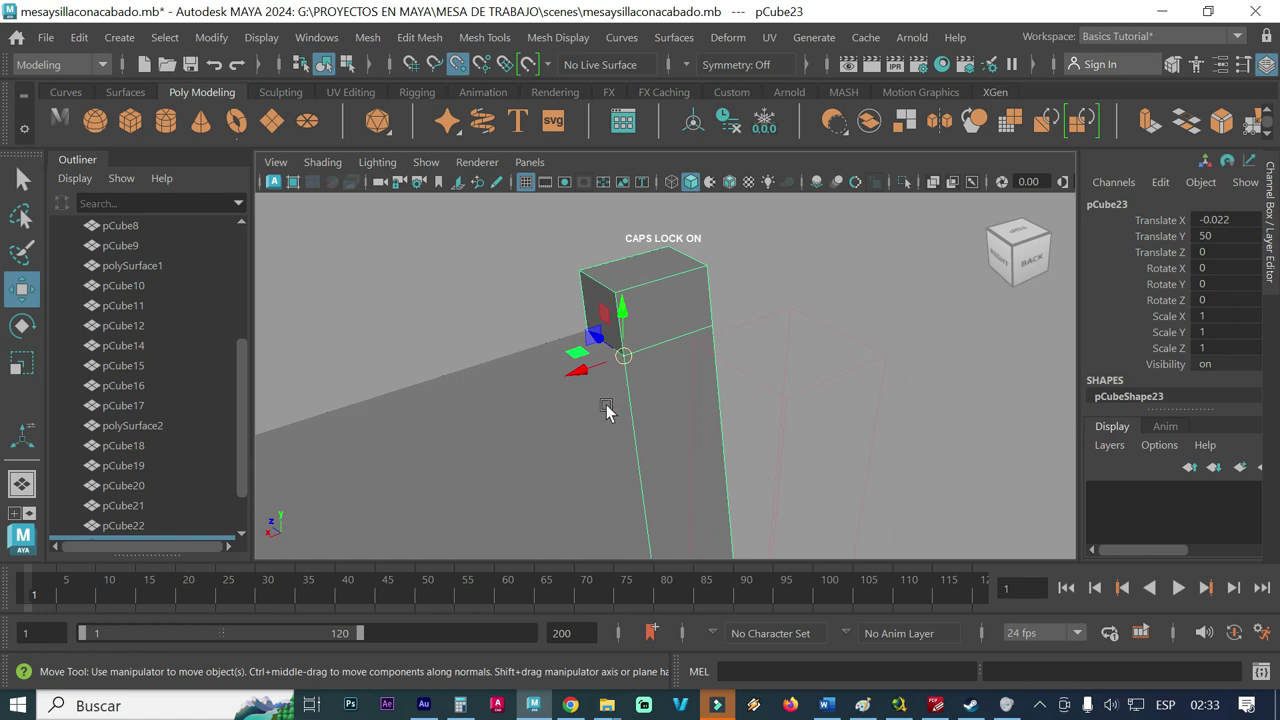
left_click_drag(576, 398, 683, 386, "alt")
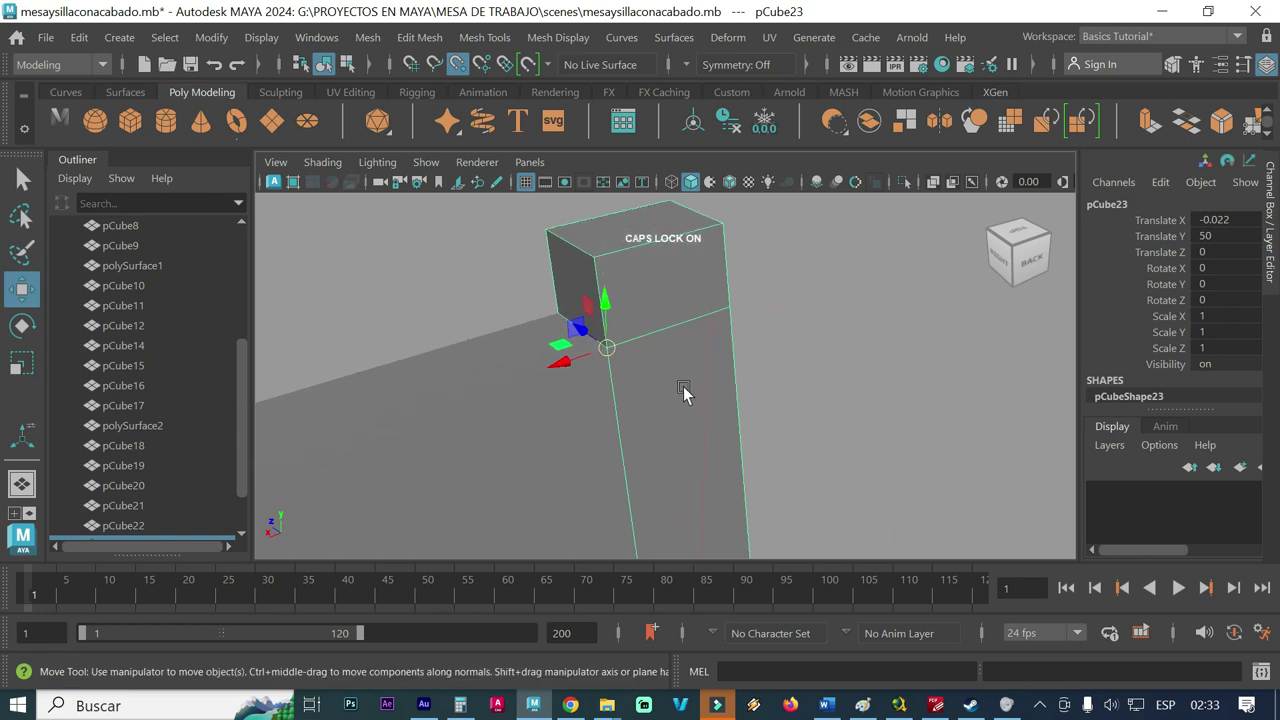
left_click(499, 389)
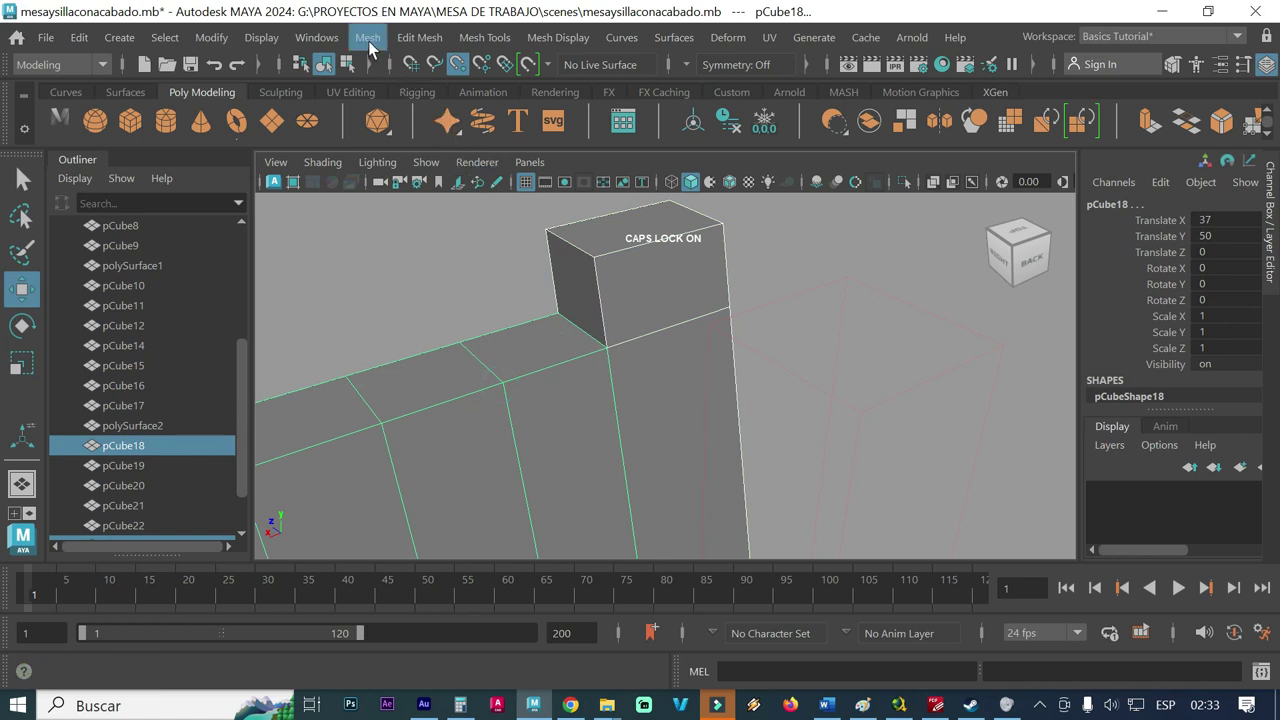
- Combine post and board into mesh pCube24, then box-select the vertex at the post's corner
left_click(368, 40)
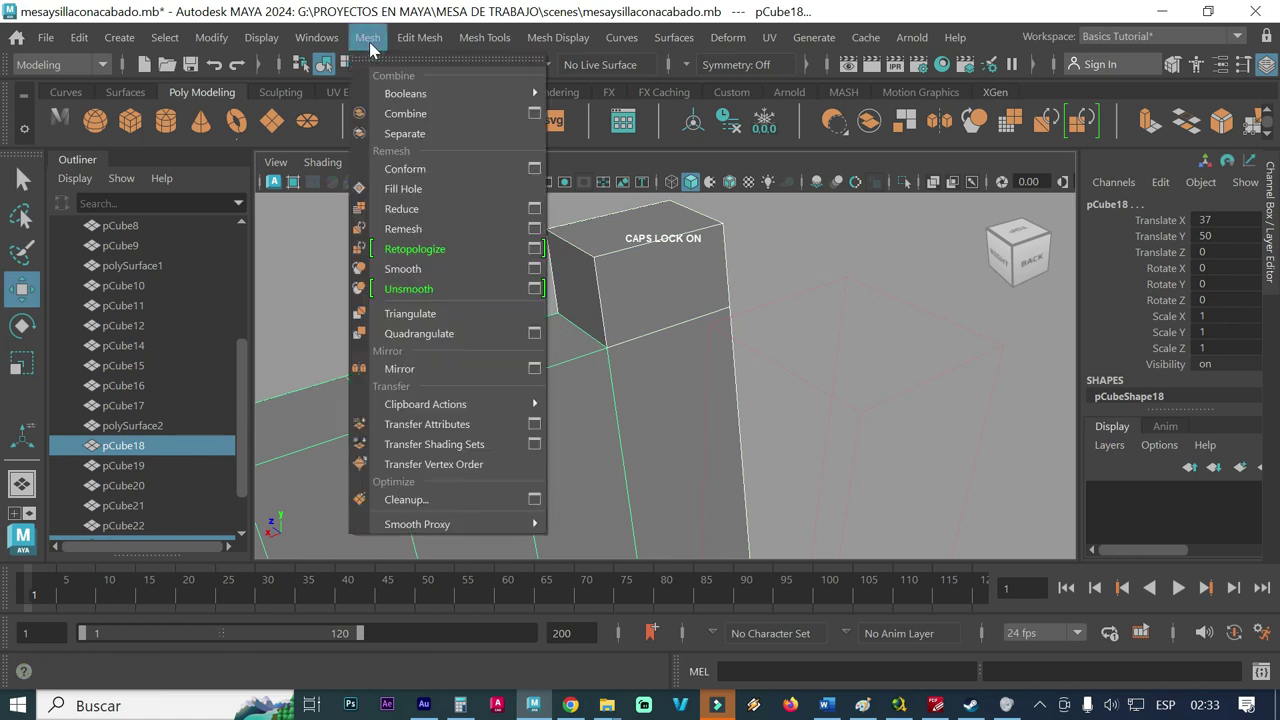
left_click(401, 113)
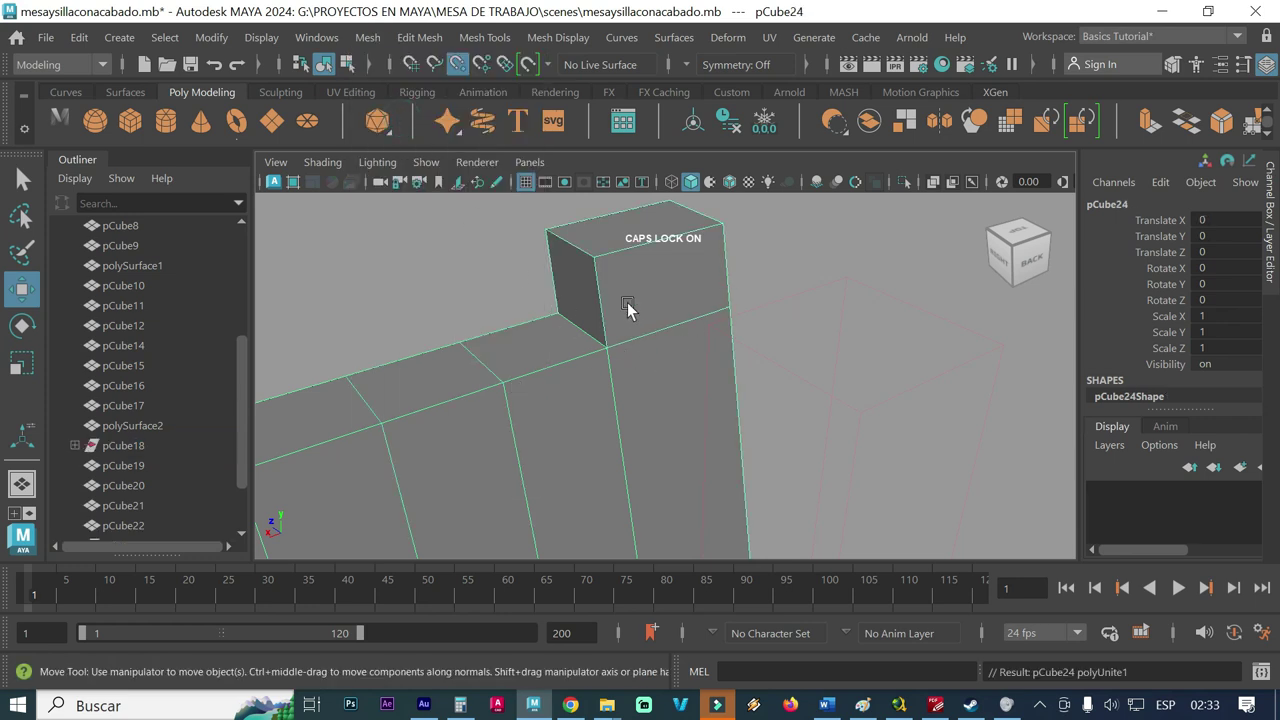
mouse_move(626, 300)
right_mouse_down()
mouse_move(585, 151)
mouse_move(561, 139)
right_mouse_up()
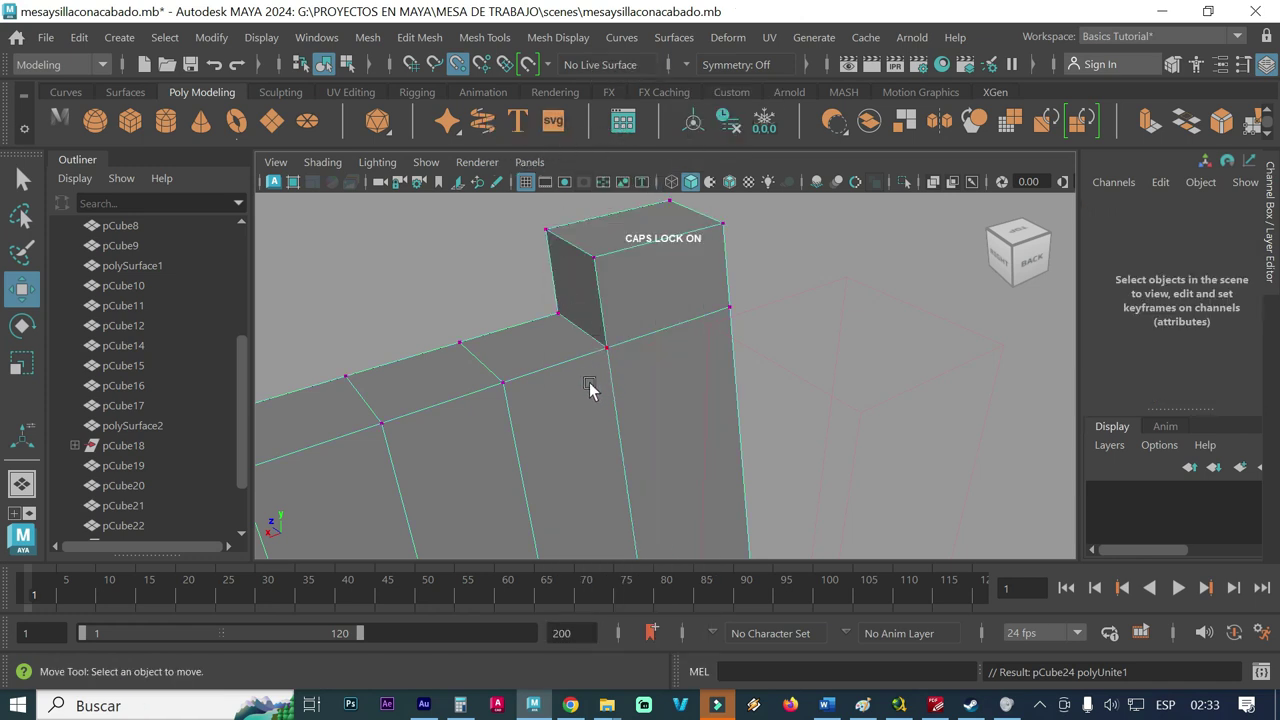
left_click_drag(534, 373, 568, 374, "alt")
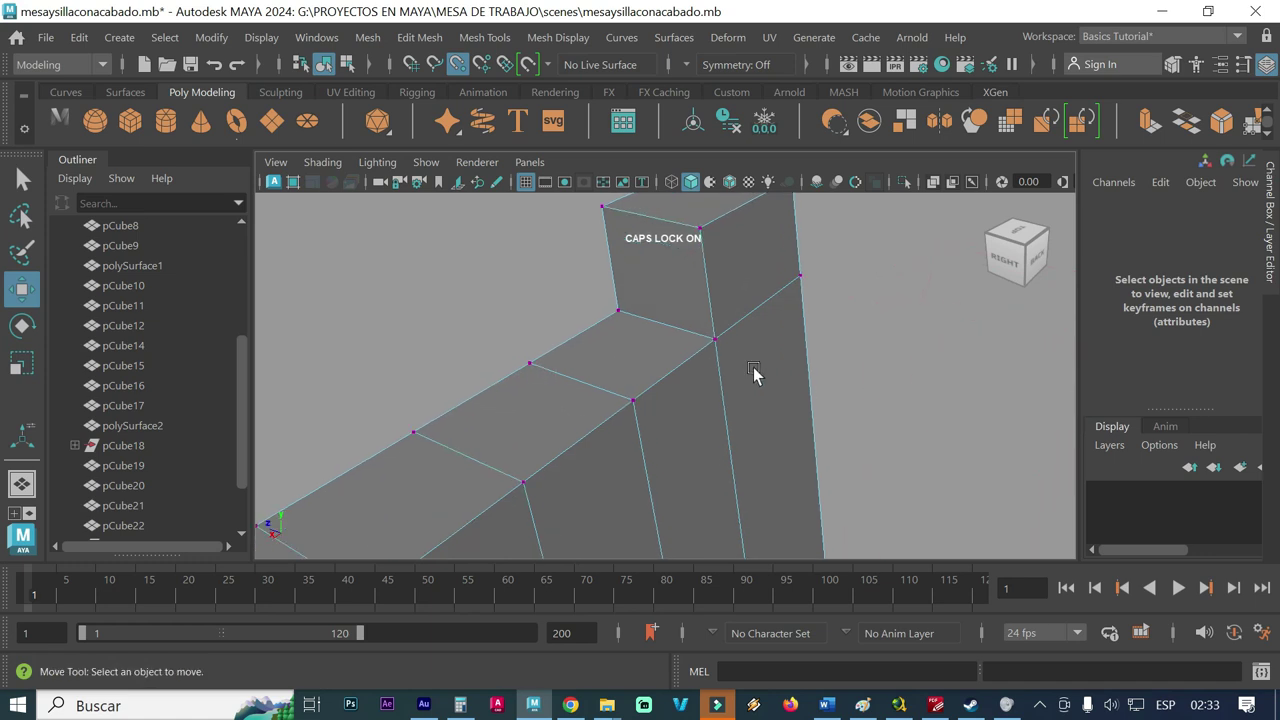
left_click_drag(727, 347, 704, 337)
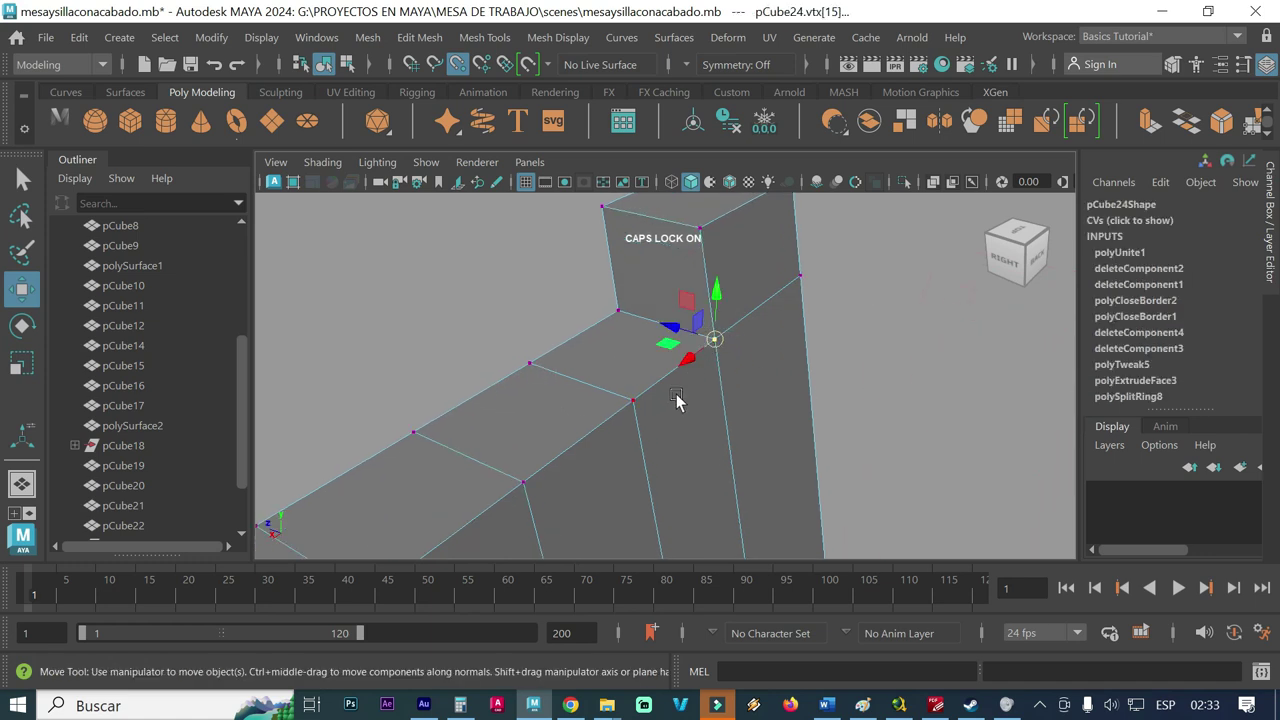
- Merge the selected corner vertices at a 0.01 threshold, test-moving the result and undoing
left_click(378, 42)
mouse_move(419, 37)
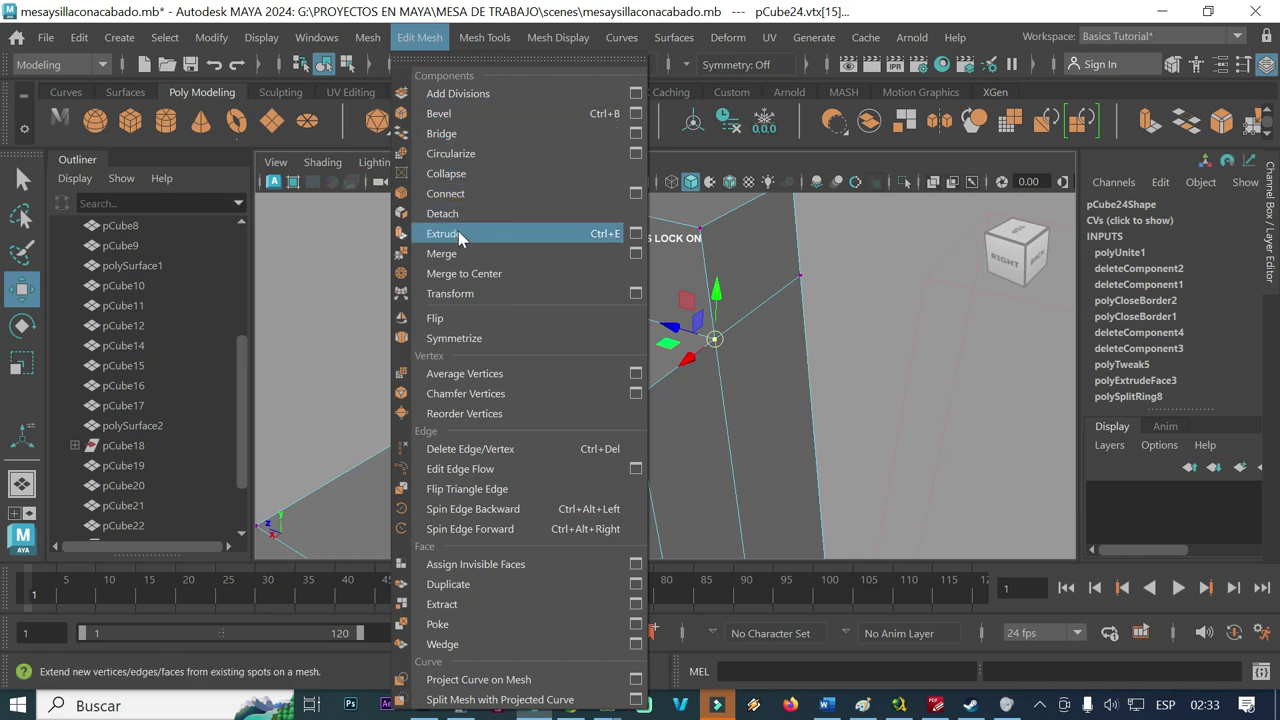
left_click(443, 254)
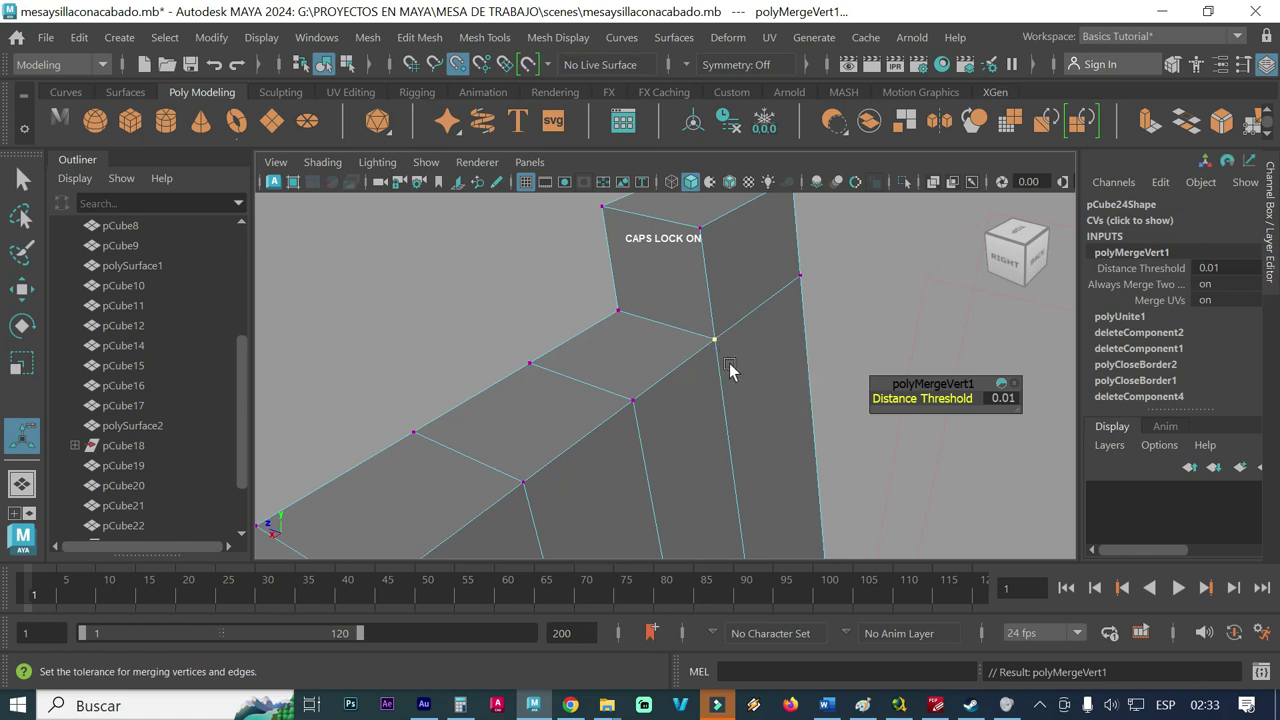
key("w")
left_click_drag(697, 356, 724, 320)
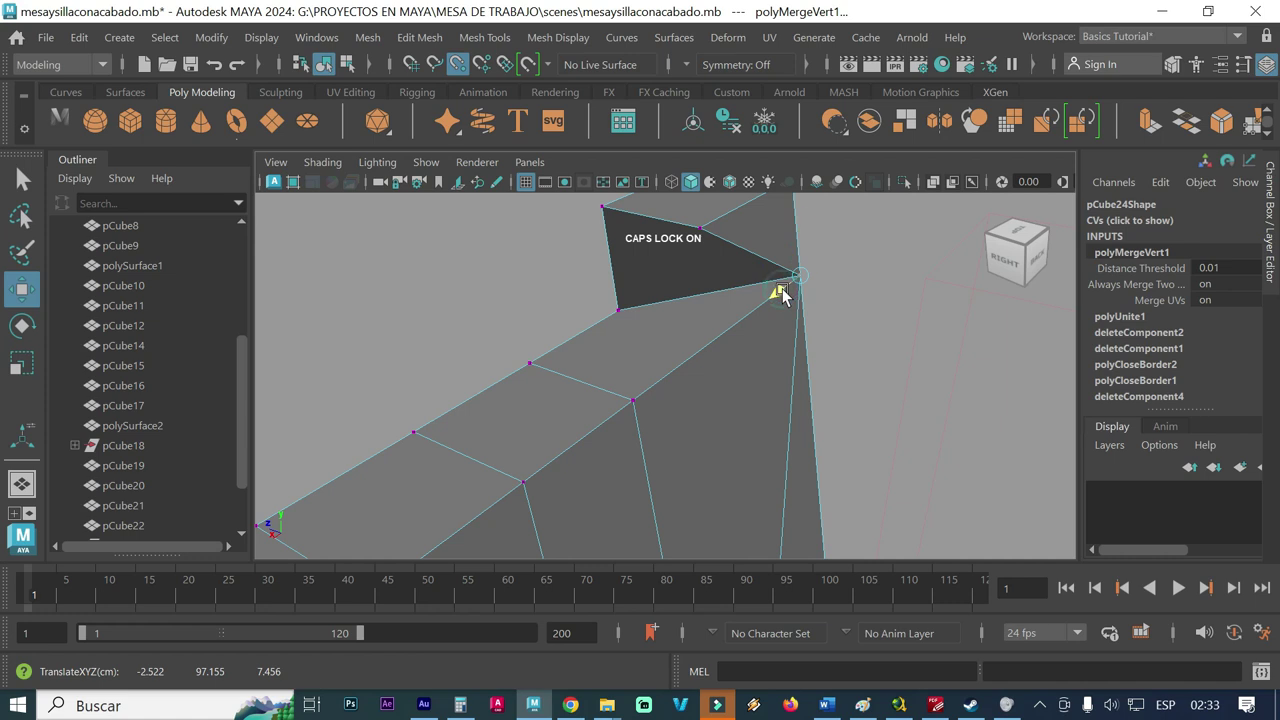
key("ctrl+z")
- Select vertex 15 of pCube24, test raising it, then undo the move
left_click(897, 340)
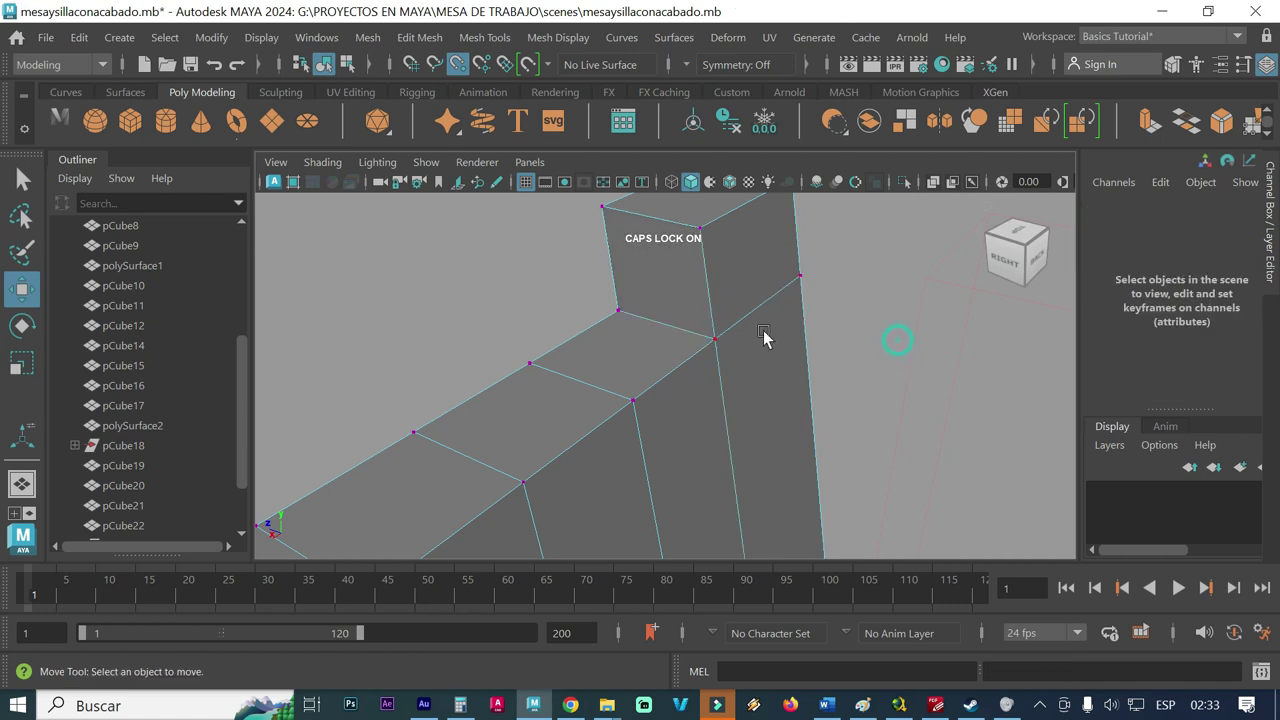
left_click(713, 339)
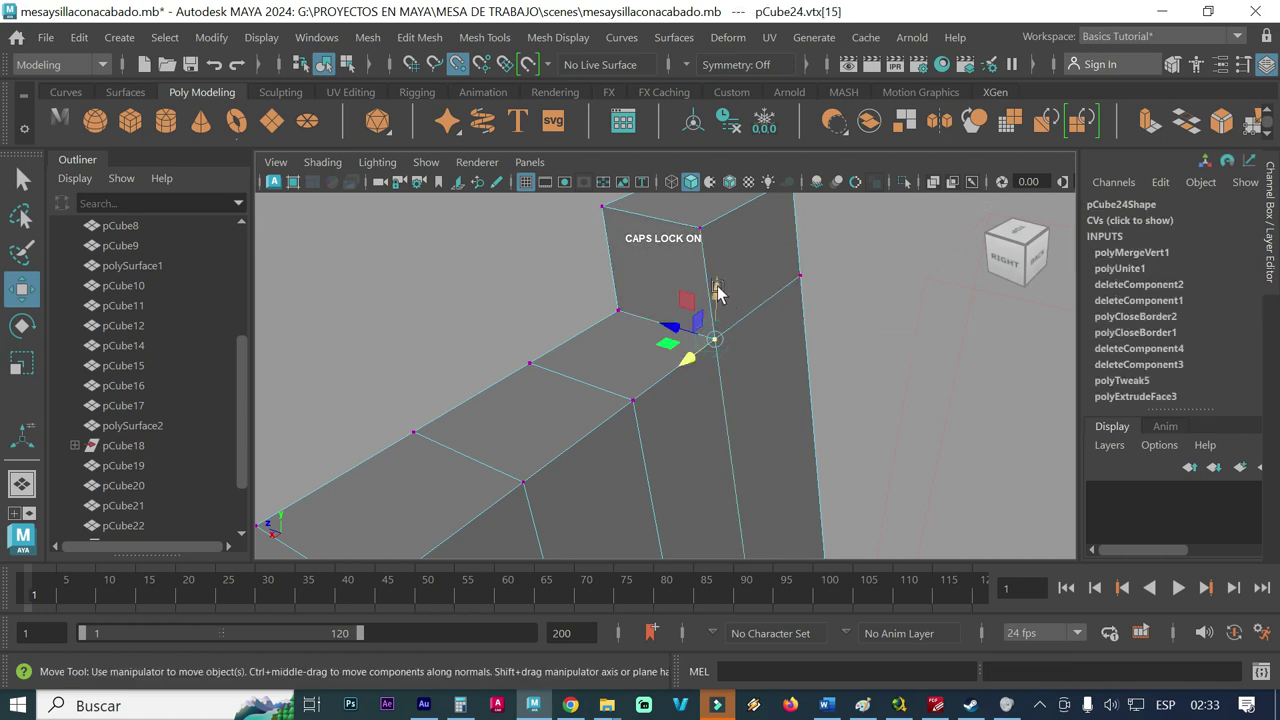
left_click(717, 291)
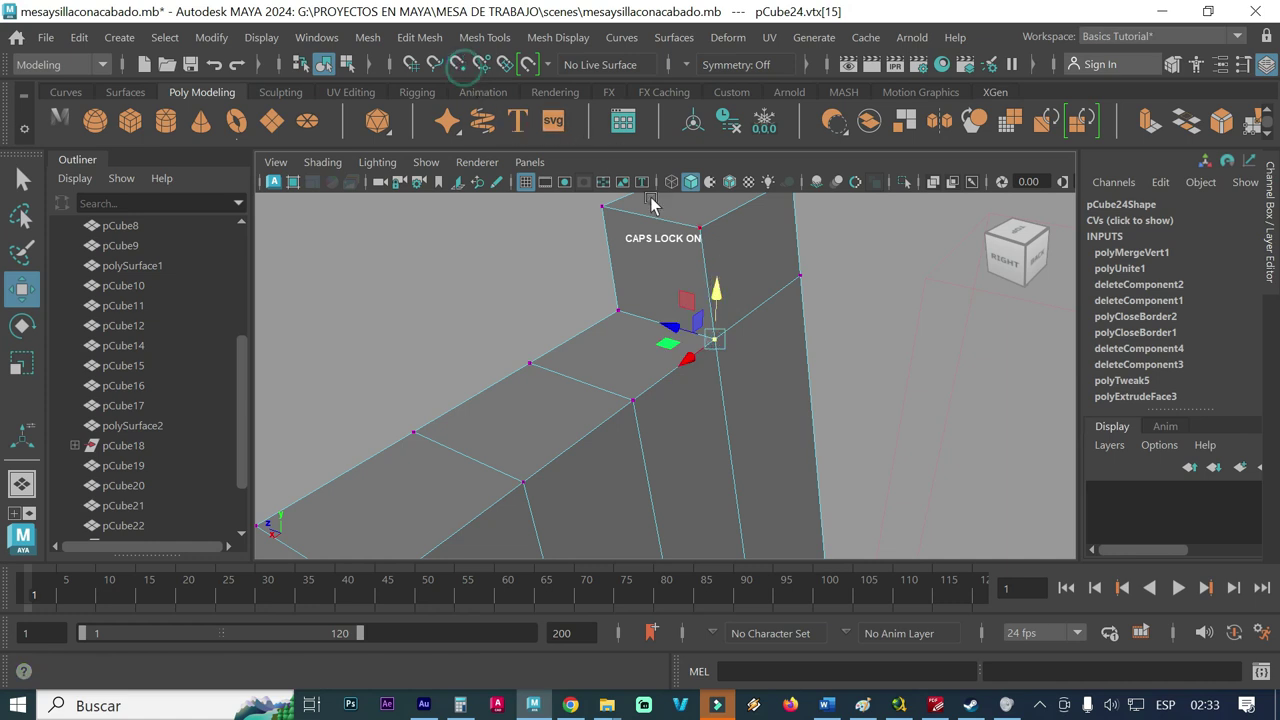
mouse_move(717, 291)
left_mouse_down()
mouse_move(717, 210)
mouse_move(691, 286)
left_mouse_up()
left_click_drag(686, 331, 740, 332)
key("ctrl+z")
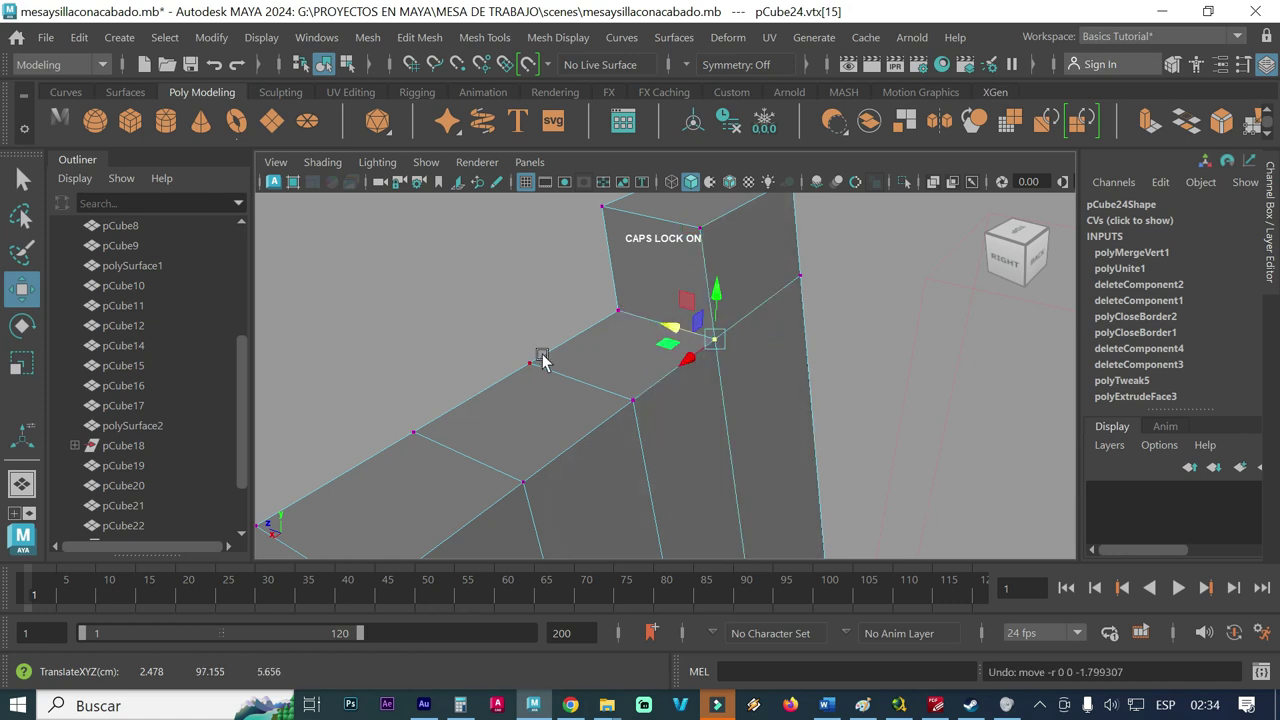
- Select vertex 14 instead, lift it vertically to inspect the corner, then undo
left_click_drag(541, 360, 658, 360, "alt")
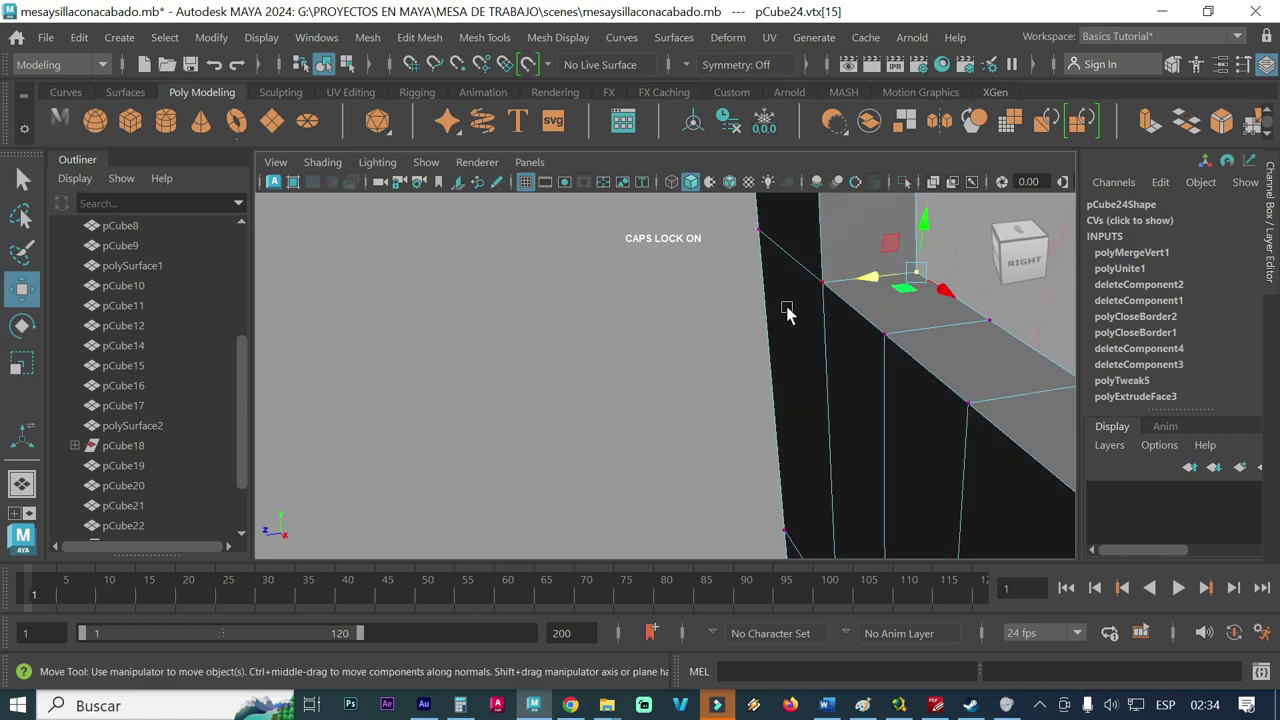
left_click(815, 290)
middle_click_drag(726, 394, 660, 460, "alt")
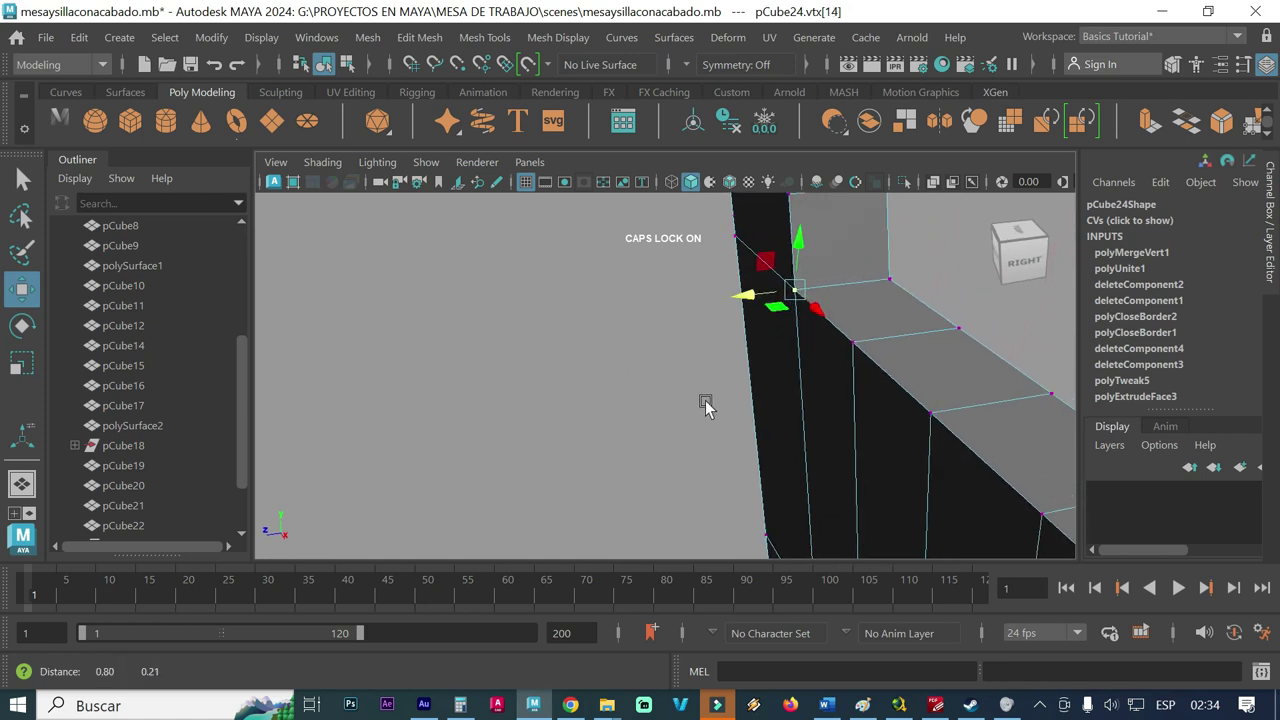
left_click_drag(732, 328, 734, 285)
mouse_move(727, 395)
left_mouse_down("alt")
mouse_move(688, 403)
mouse_move(785, 313)
left_mouse_up("alt")
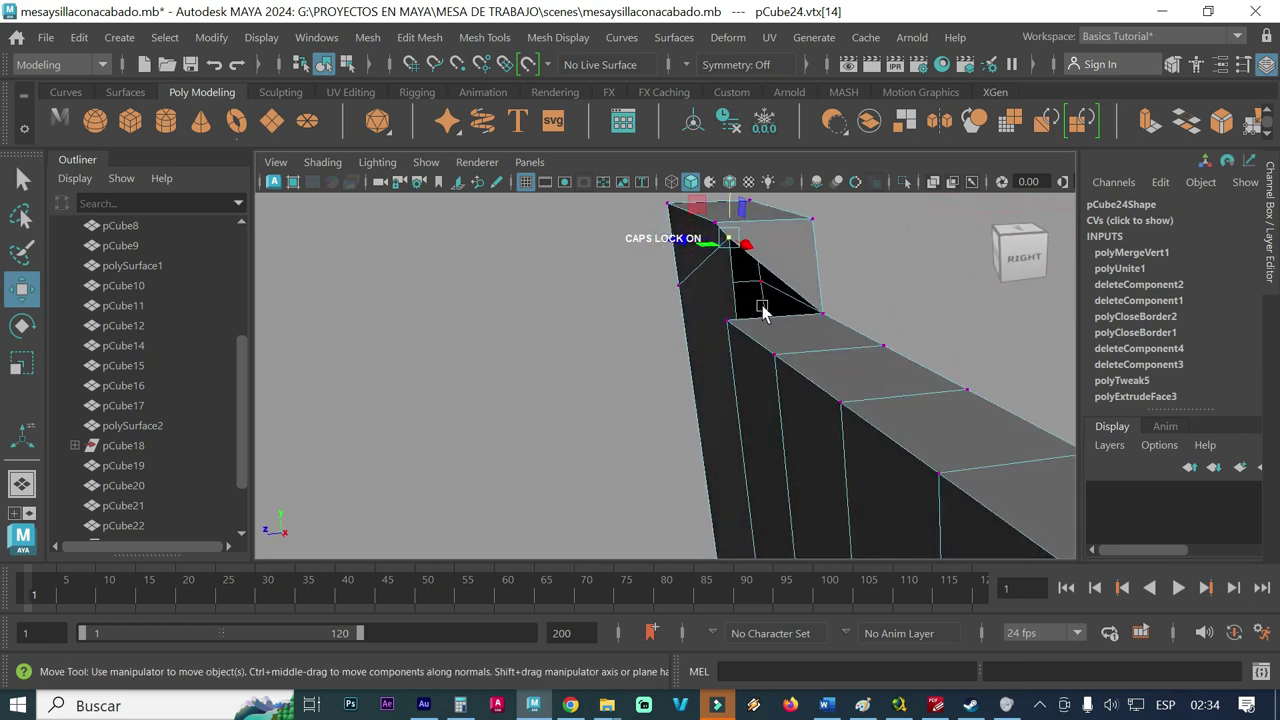
key("ctrl+z")
- Pick the overlapping corner vertices where the post and board meet
left_click_drag(724, 375, 744, 396, "alt")
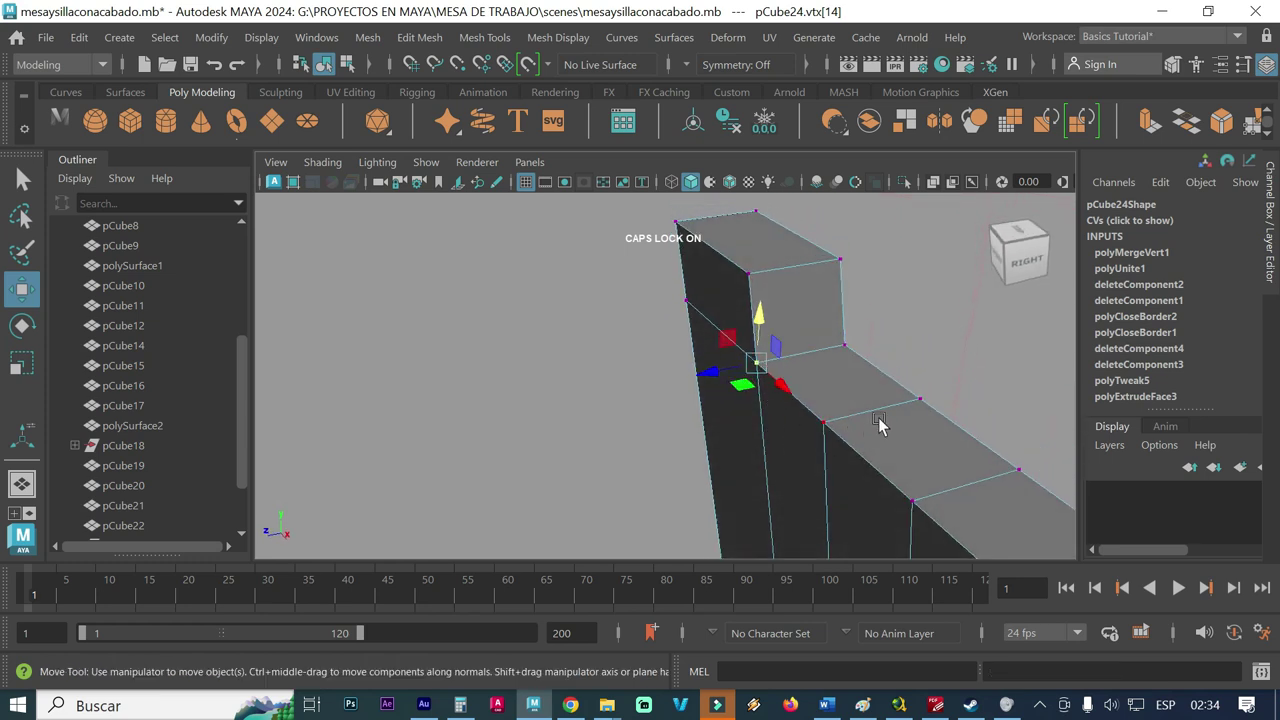
left_click(820, 412)
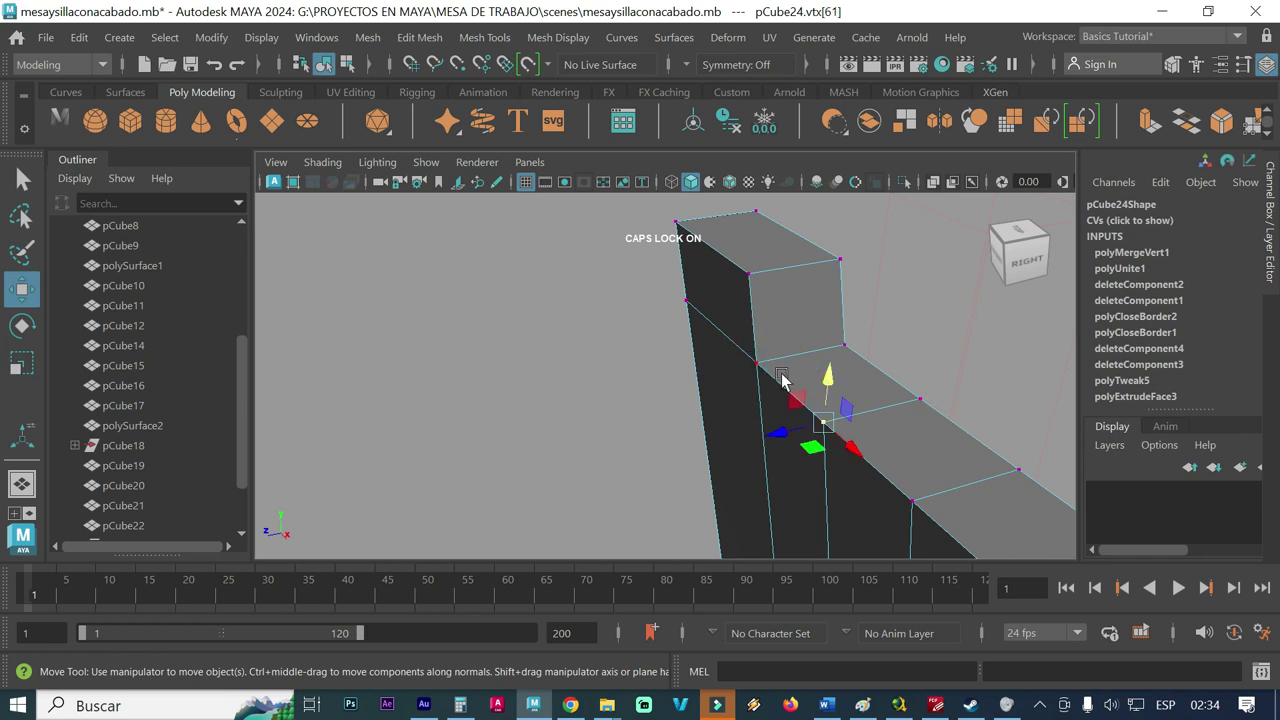
left_click(754, 366)
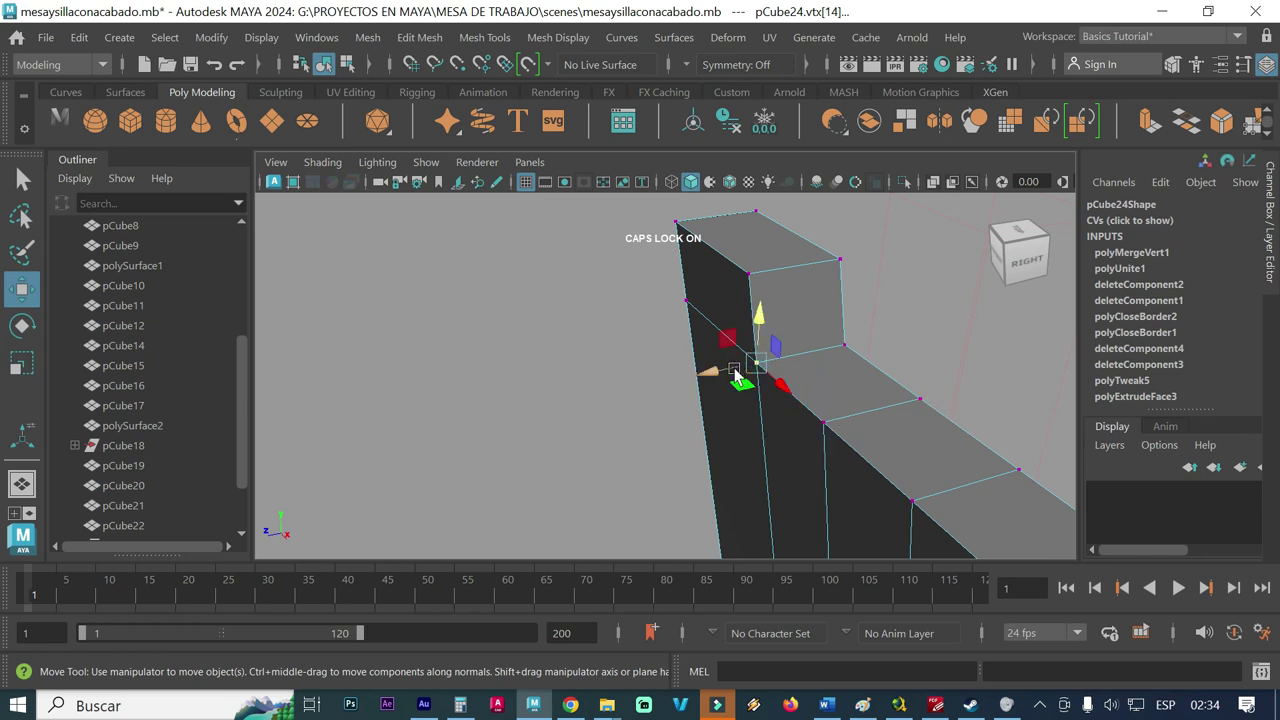
left_click(419, 37)
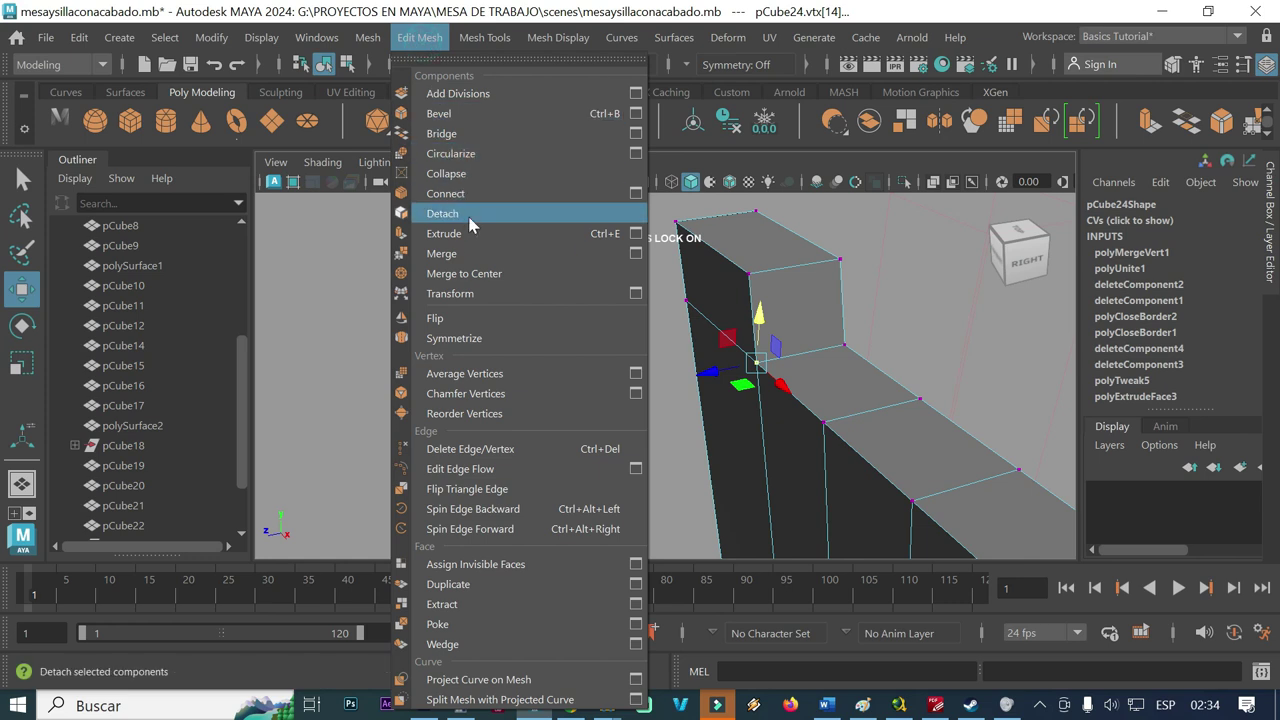
- Weld the selected corner pair, then the next overlapping vertex pair along the edge
left_click(460, 253)
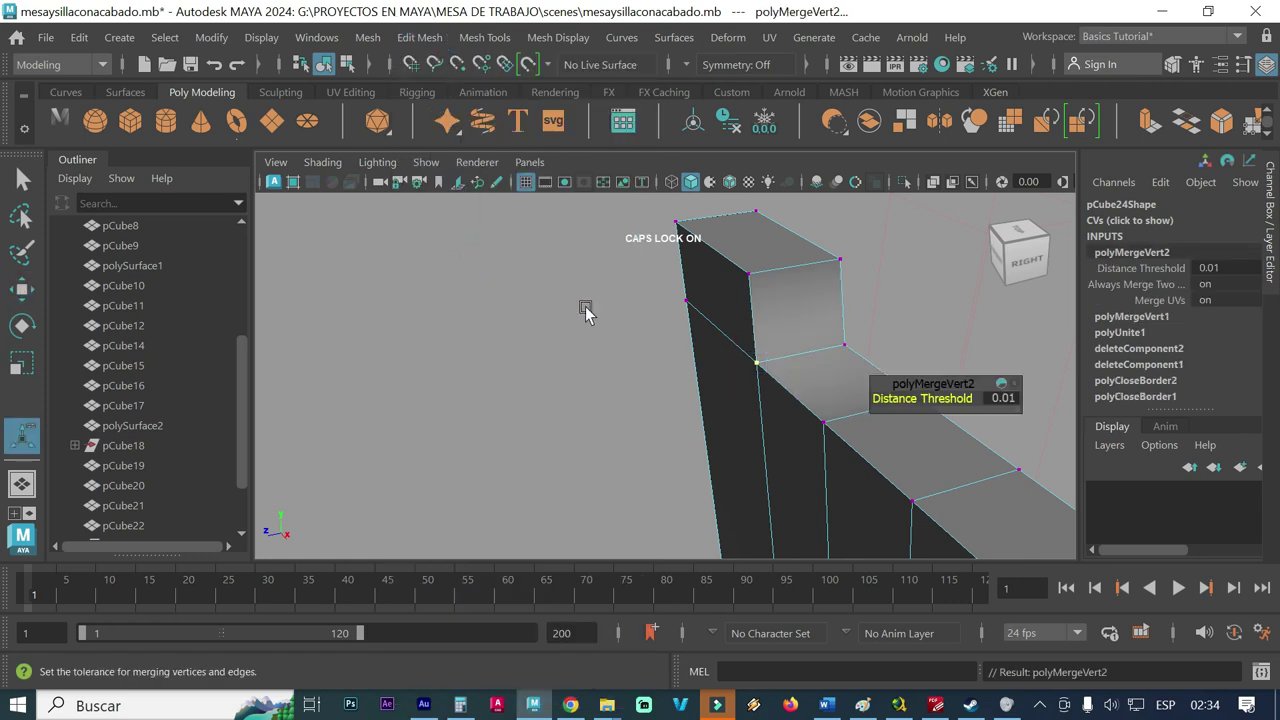
middle_click_drag(672, 416, 629, 319, "alt")
mouse_move(728, 375)
left_mouse_down("alt")
mouse_move(643, 368)
mouse_move(637, 380)
left_mouse_up("alt")
mouse_move(643, 390)
right_mouse_down("alt")
mouse_move(606, 289)
mouse_move(623, 323)
mouse_move(586, 364)
mouse_move(619, 384)
right_mouse_up("alt")
left_click(600, 367)
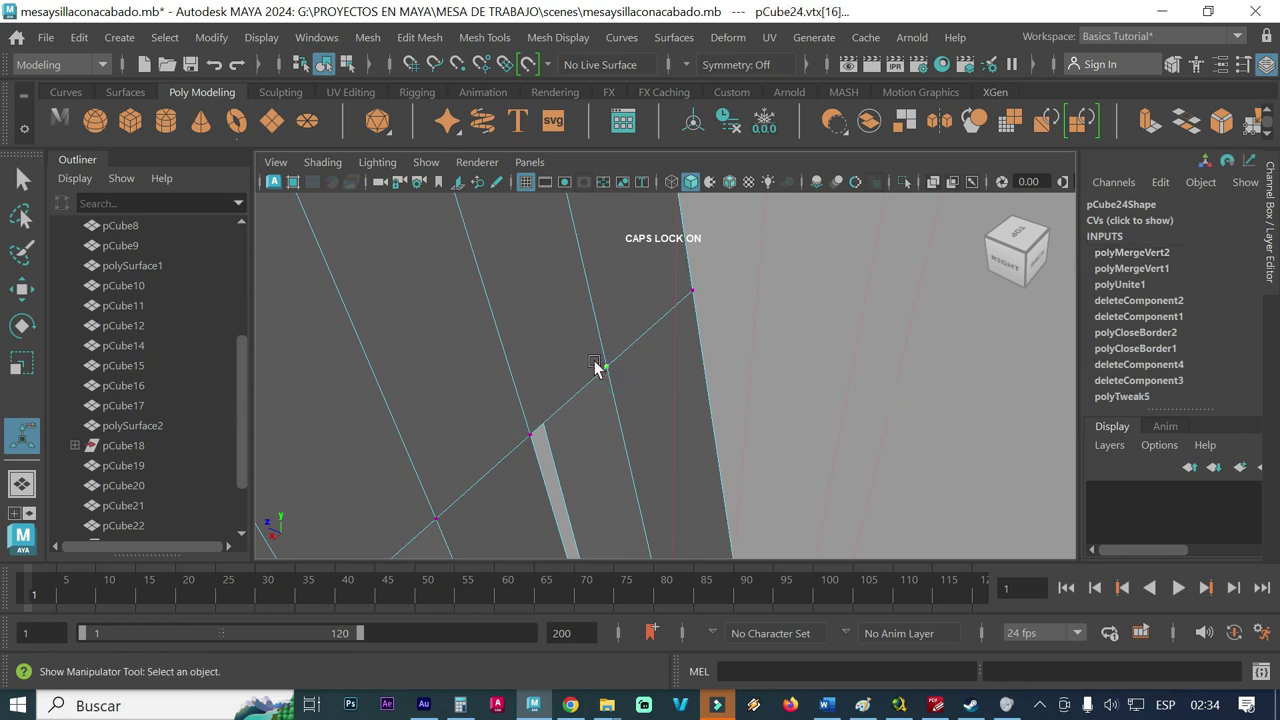
left_click(419, 37)
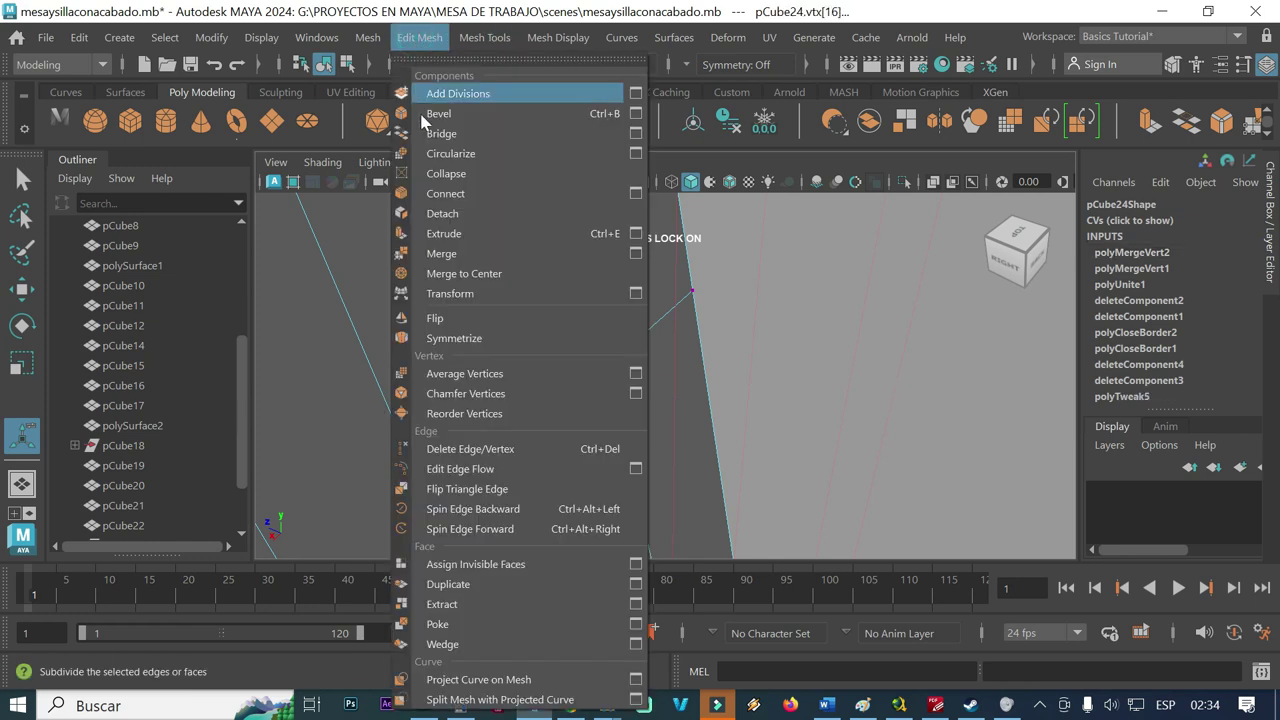
left_click(449, 252)
- Weld the overlapping seam vertices, test-move the merged vertex, and undo the test
mouse_move(420, 287)
left_mouse_down("alt")
mouse_move(480, 320)
mouse_move(571, 304)
left_mouse_up("alt")
mouse_move(702, 430)
middle_mouse_down("alt")
mouse_move(726, 374)
mouse_move(789, 357)
mouse_move(660, 380)
mouse_move(673, 310)
middle_mouse_up("alt")
left_click_drag(673, 310, 671, 357, "alt")
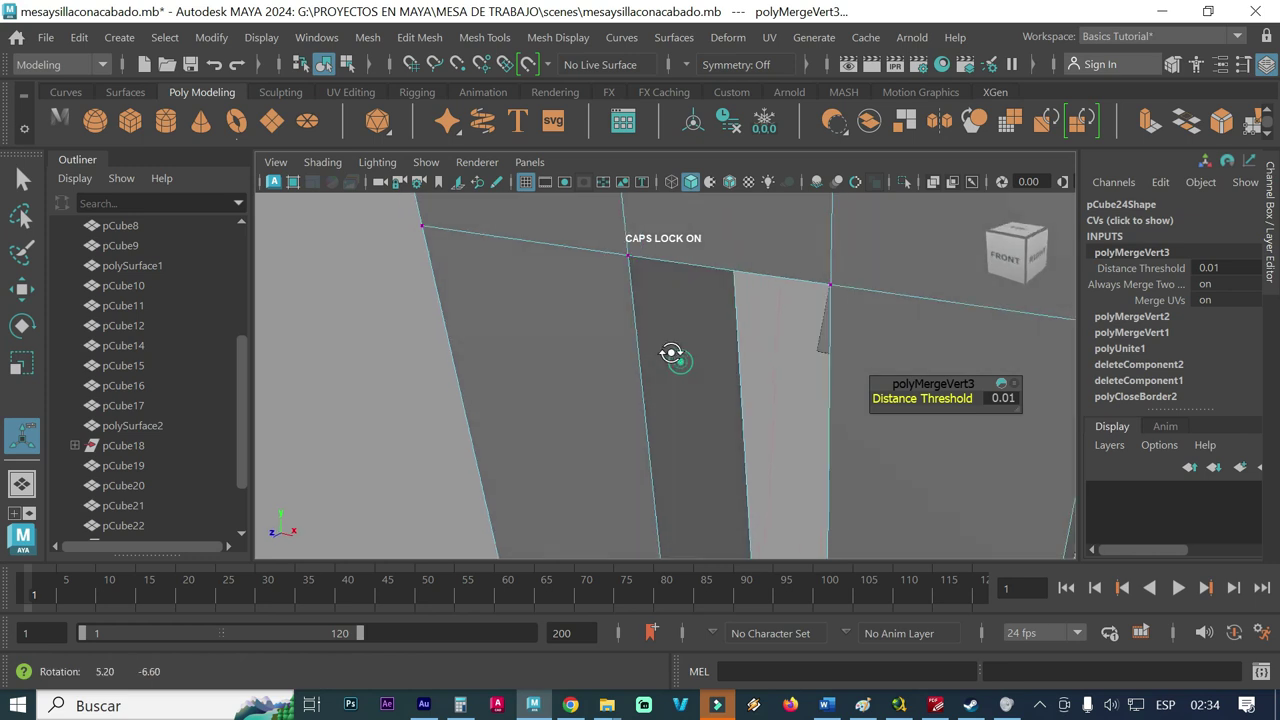
mouse_move(671, 343)
middle_mouse_down("alt")
mouse_move(663, 329)
mouse_move(661, 345)
middle_mouse_up("alt")
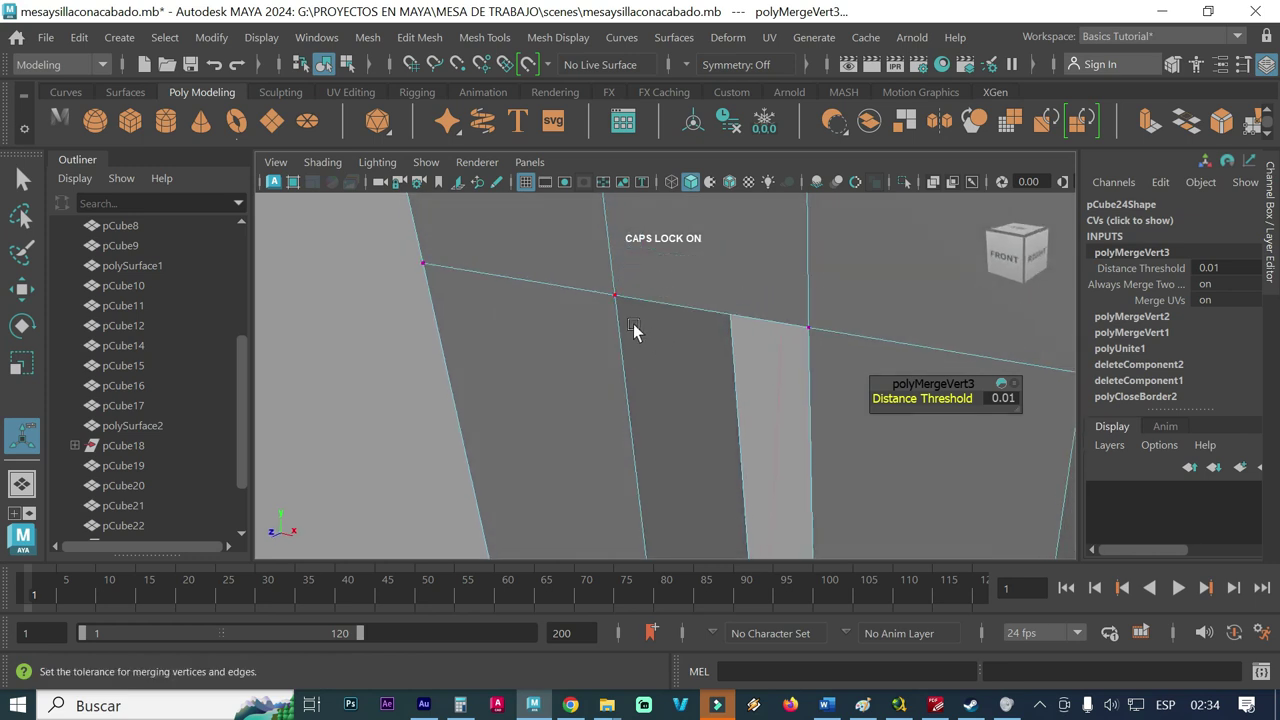
left_click(598, 287)
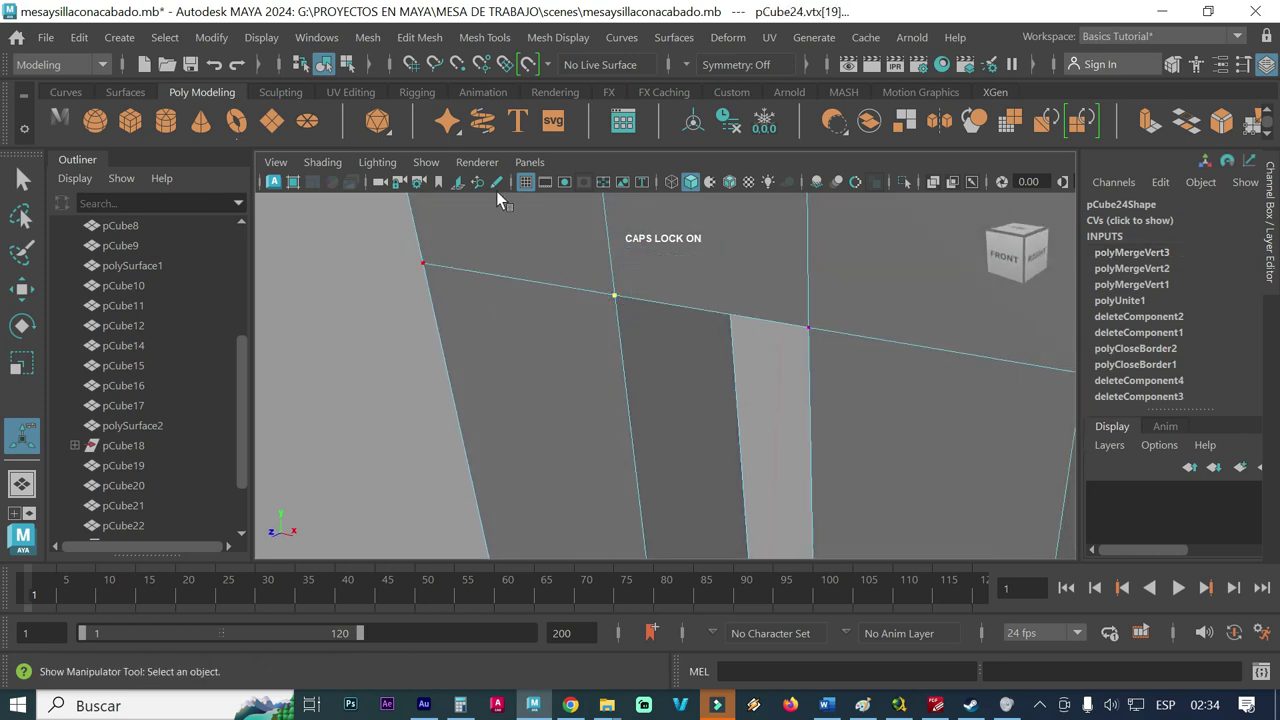
left_click(381, 41)
mouse_move(419, 37)
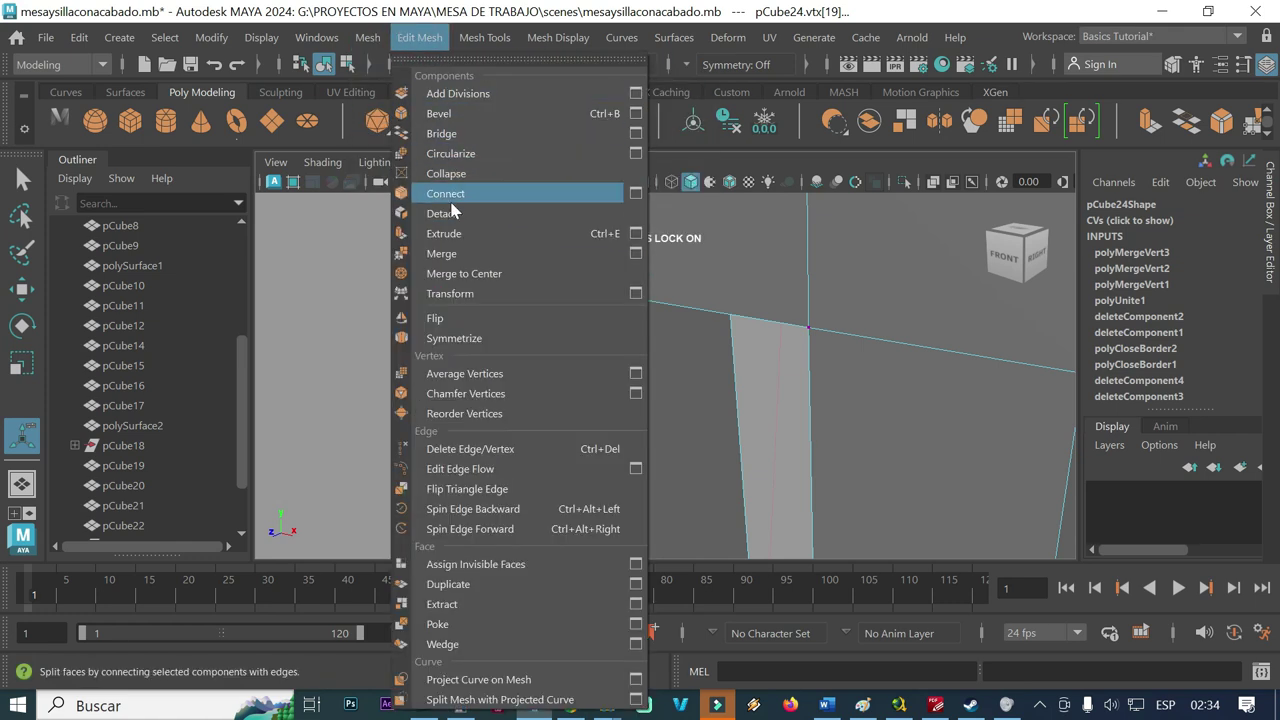
left_click(441, 253)
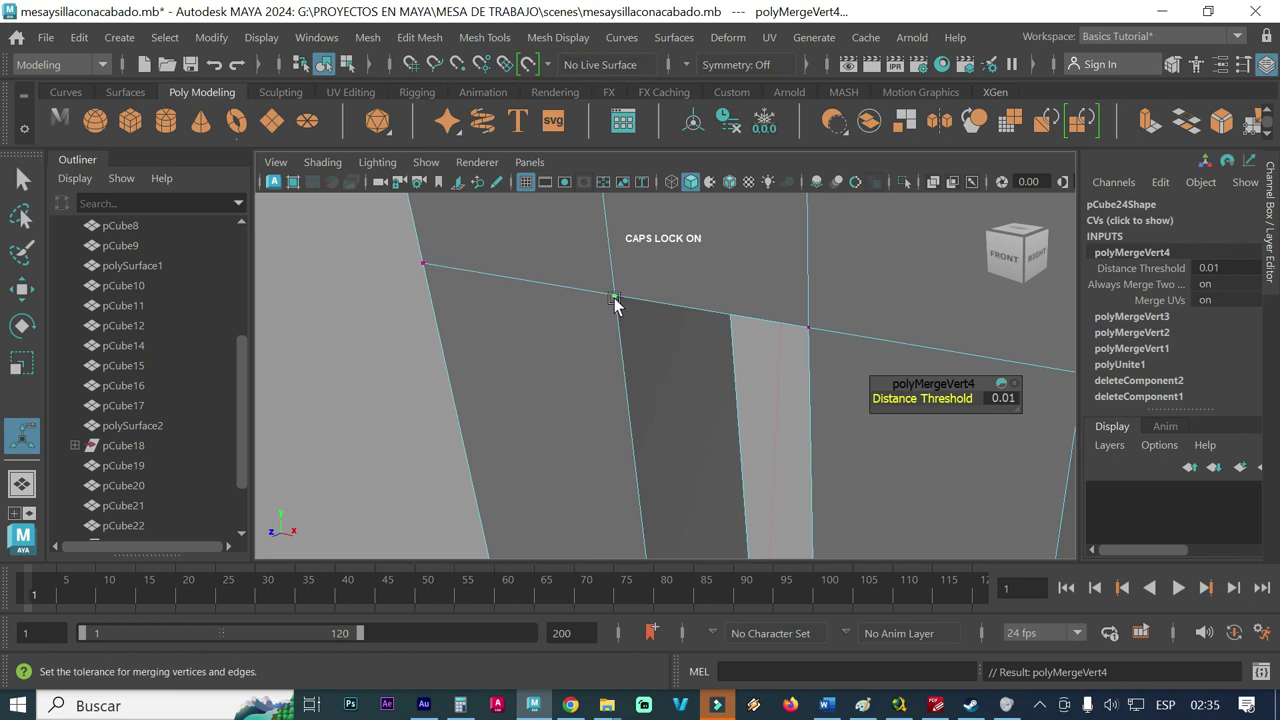
key("w")
mouse_move(580, 306)
middle_mouse_down()
mouse_move(549, 314)
mouse_move(541, 350)
middle_mouse_up()
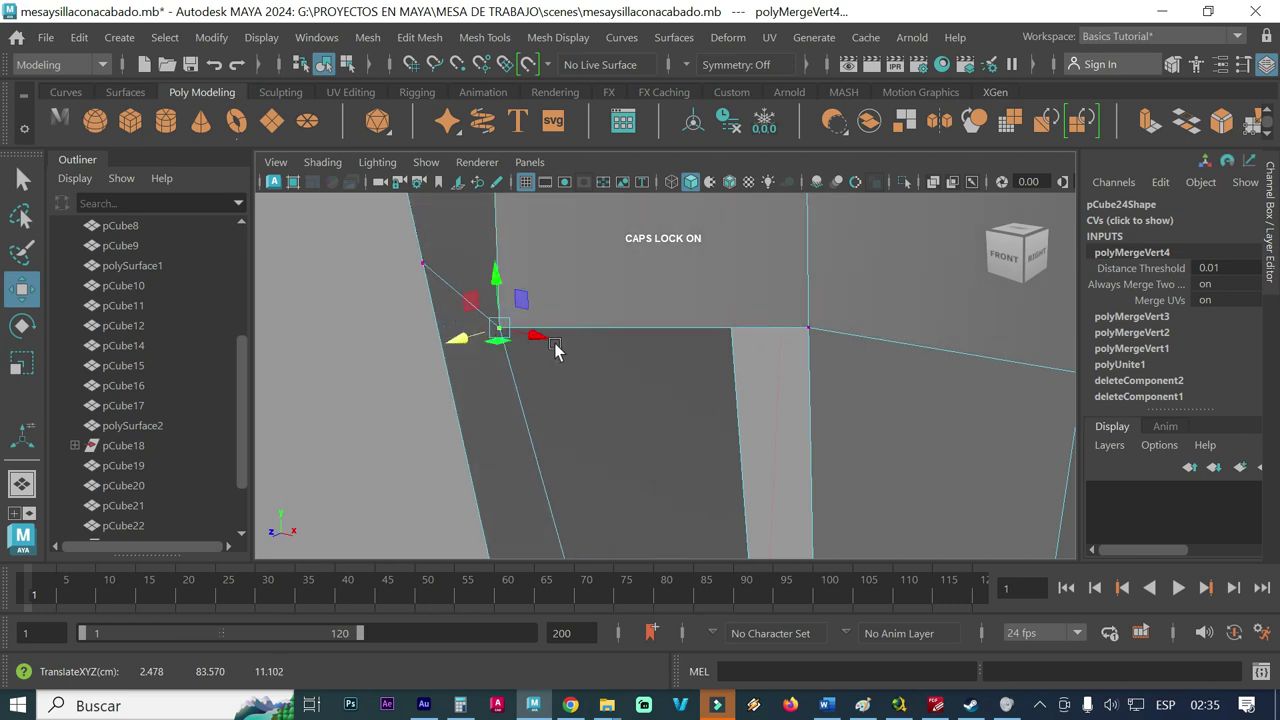
key("ctrl+z")
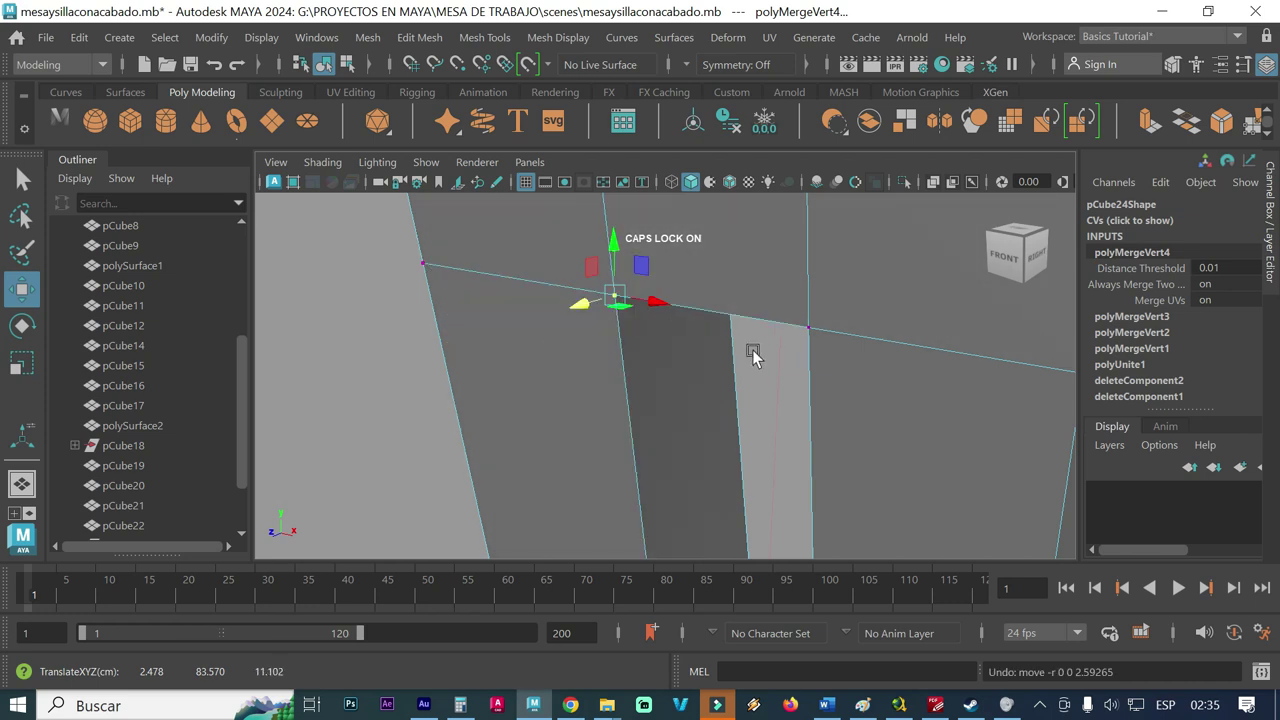
right_click_drag(752, 349, 645, 355, "alt")
left_click_drag(725, 379, 531, 386, "alt")
mouse_move(604, 426)
middle_mouse_down("alt")
mouse_move(598, 298)
mouse_move(607, 389)
middle_mouse_up("alt")
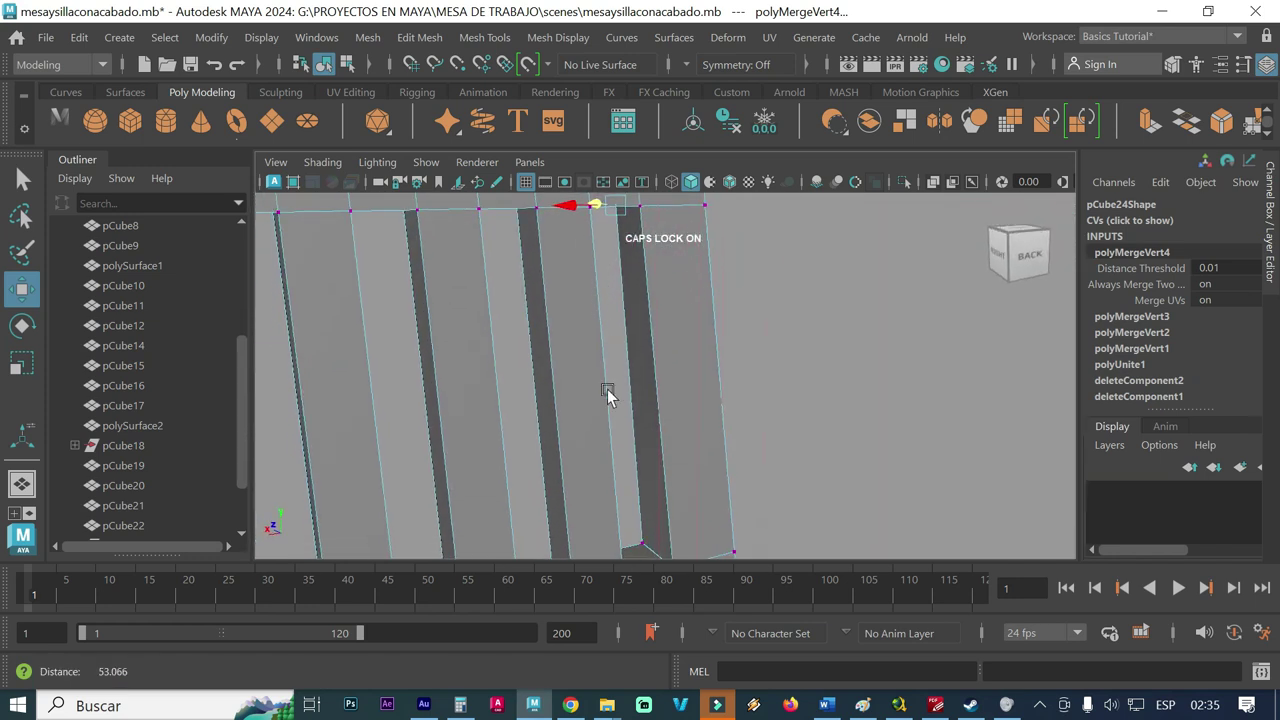
- Weld the coincident vertices at the first slat junction, test-move, then undo
mouse_move(608, 434)
right_mouse_down("alt")
mouse_move(588, 339)
mouse_move(691, 451)
right_mouse_up("alt")
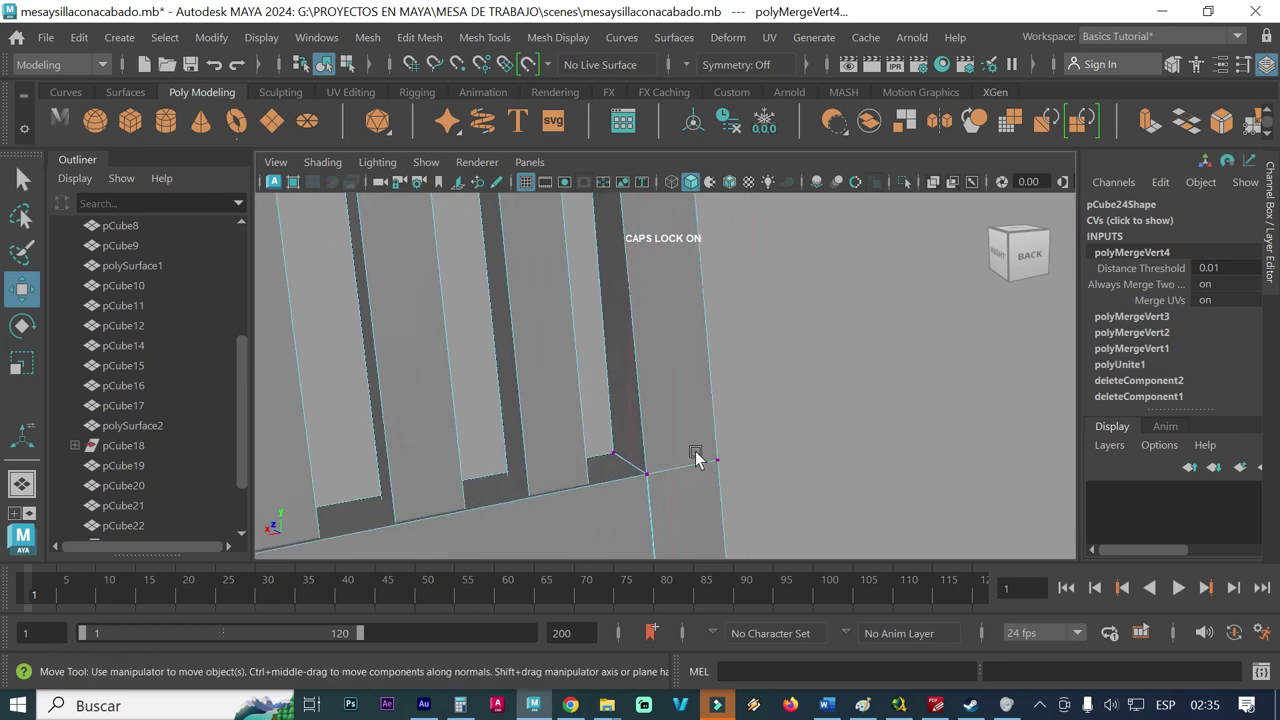
middle_click_drag(691, 451, 663, 380, "alt")
right_click_drag(663, 380, 829, 366, "alt")
left_click_drag(599, 376, 740, 387, "alt")
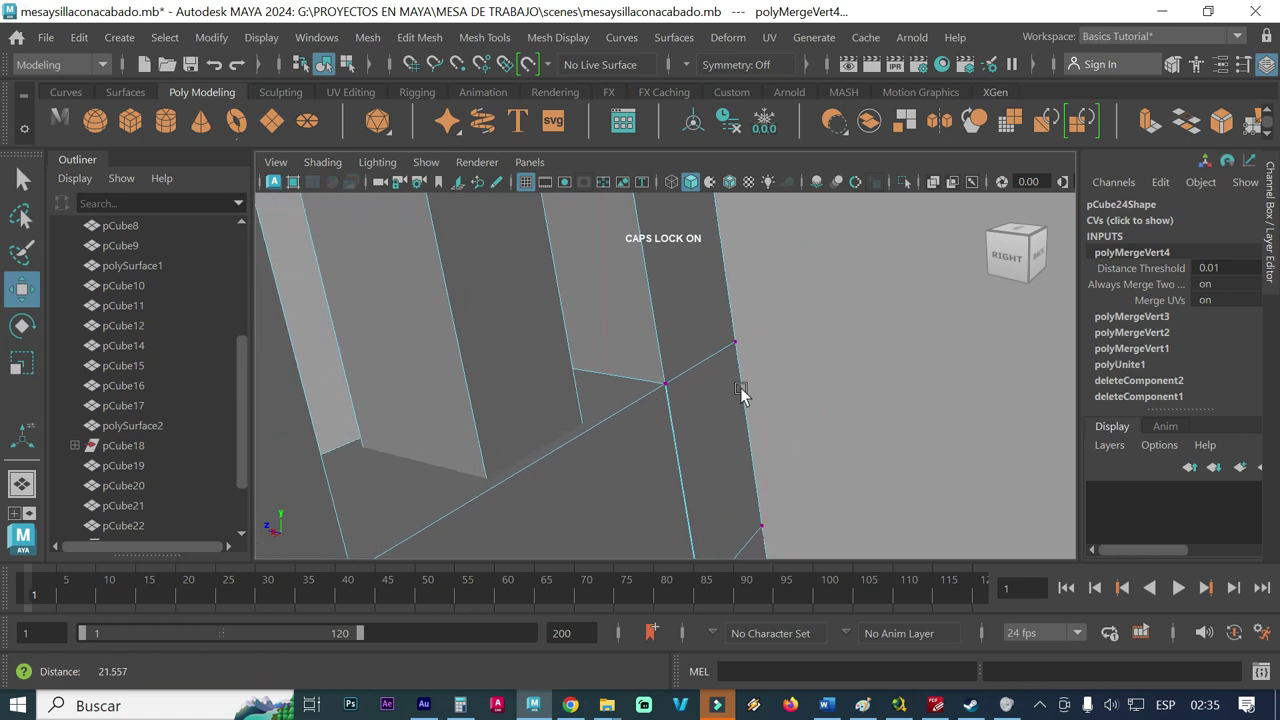
left_click(661, 367)
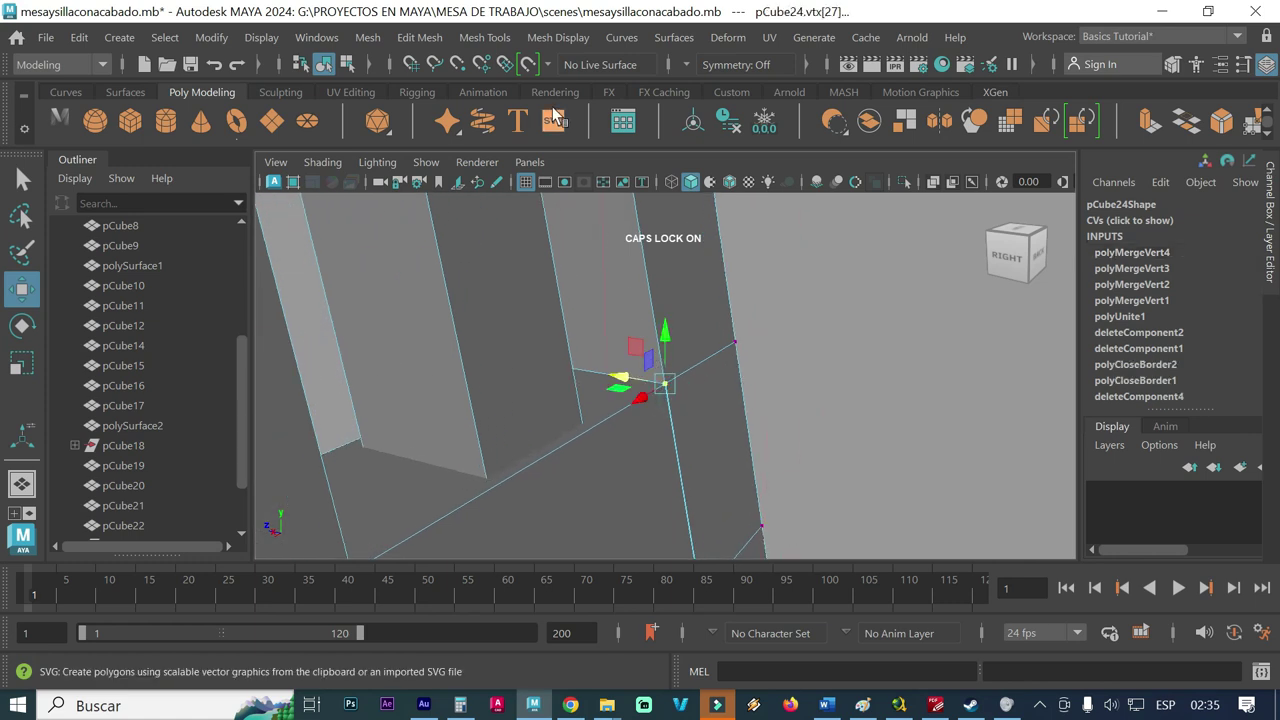
left_click(419, 37)
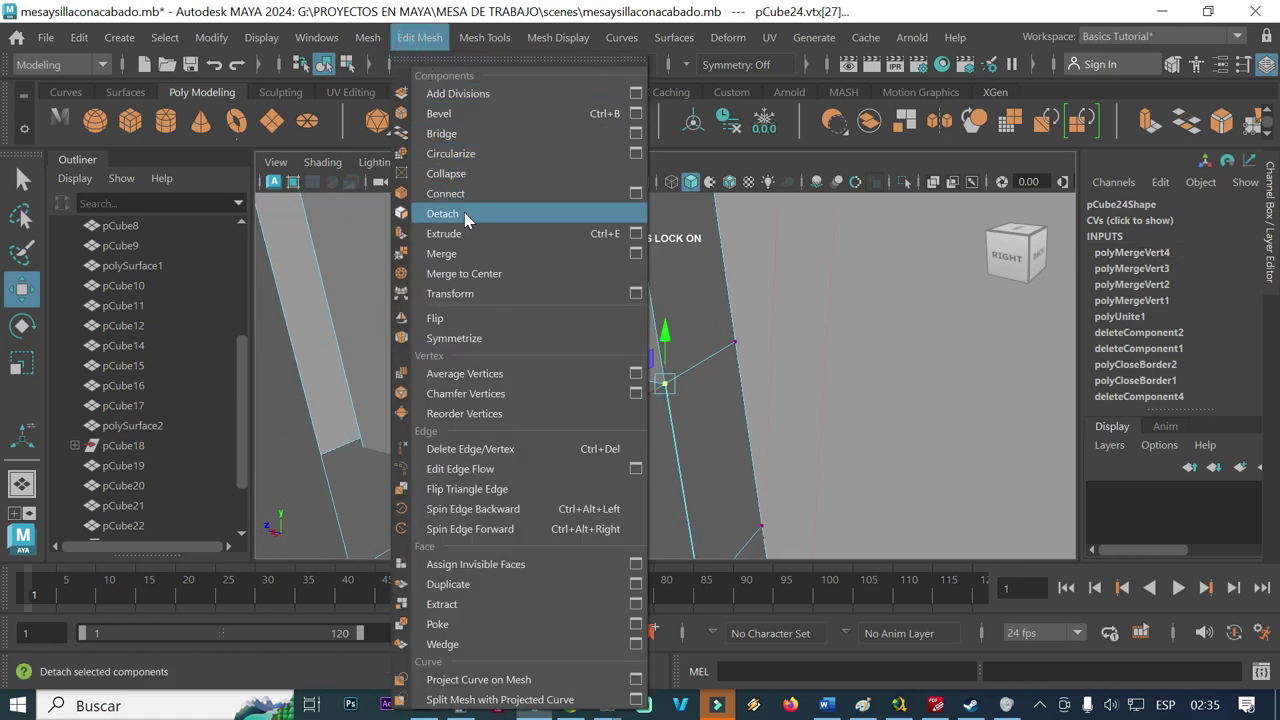
left_click(460, 253)
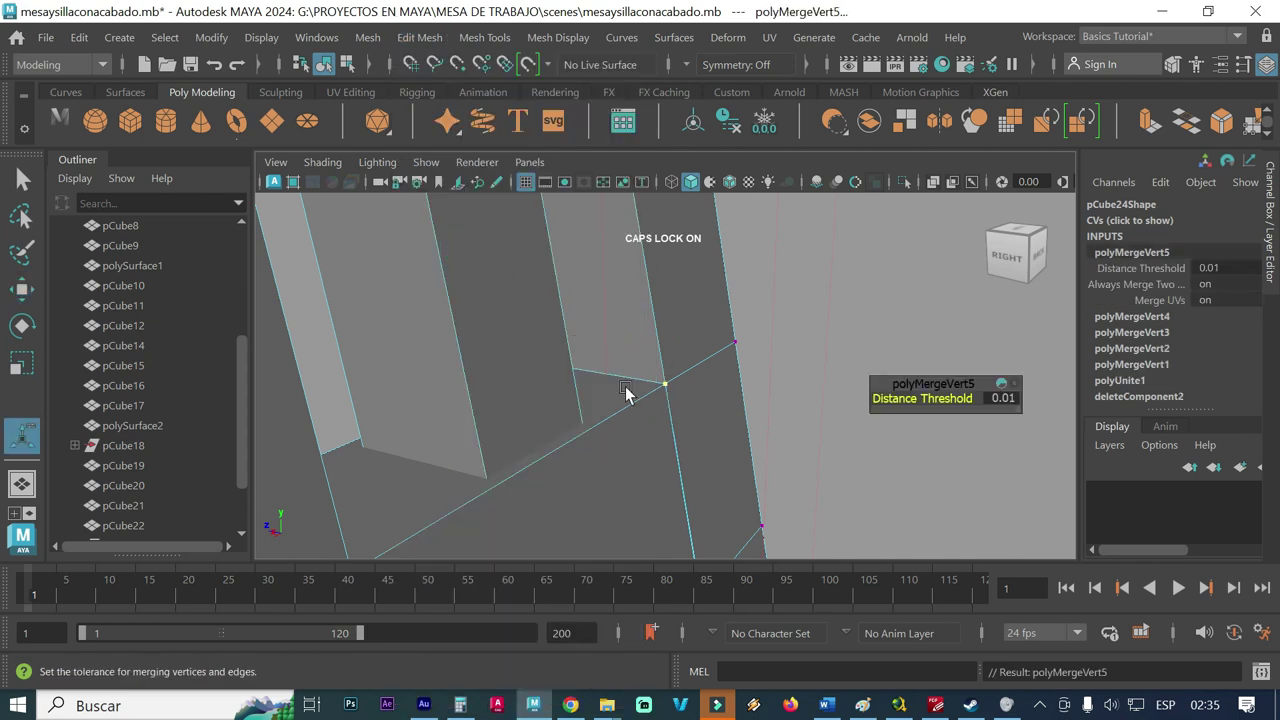
key("w")
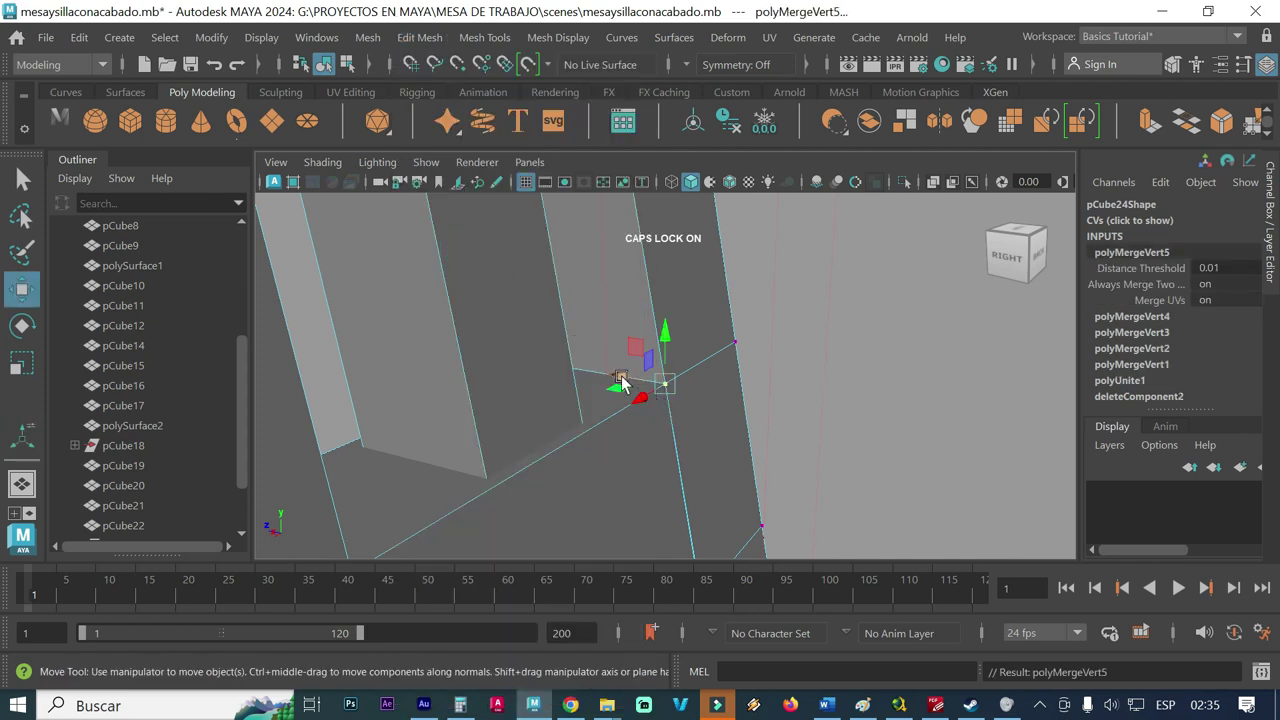
left_click_drag(621, 383, 676, 383)
key("ctrl+z")
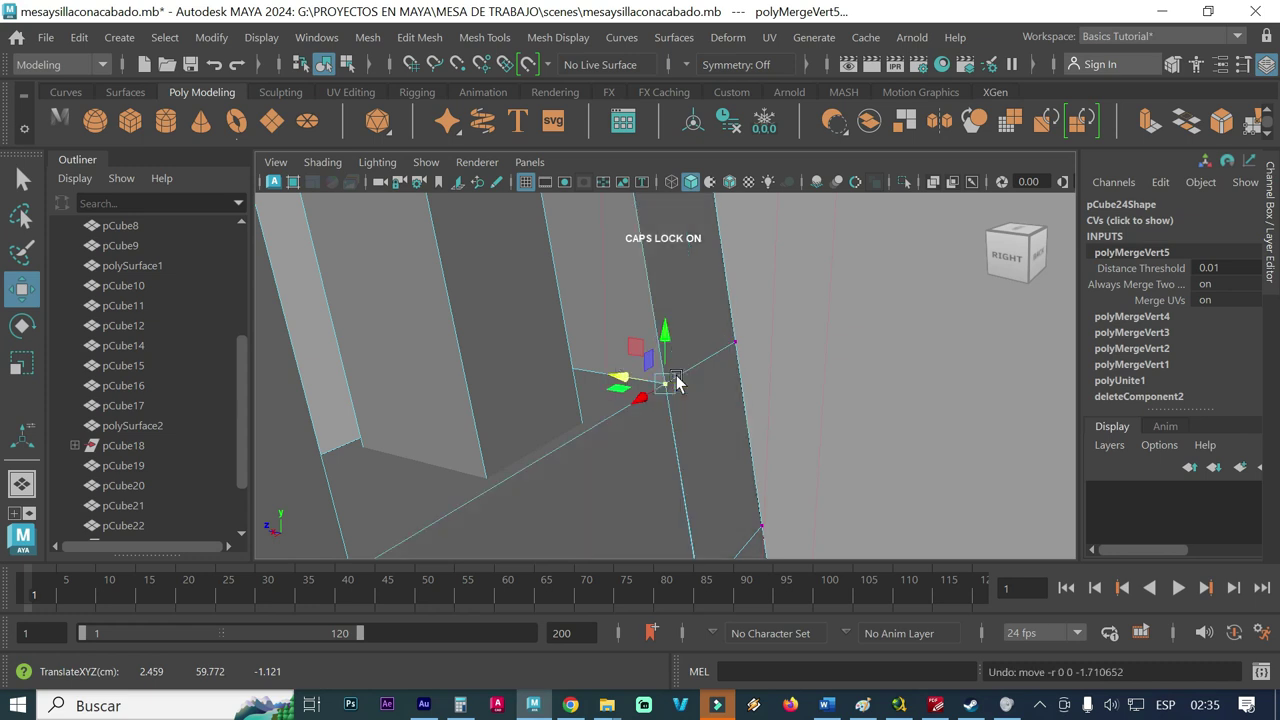
- Weld the overlapping vertices at the next slat junction, test-move, then undo
mouse_move(590, 388)
left_mouse_down("alt")
mouse_move(694, 383)
mouse_move(580, 428)
left_mouse_up("alt")
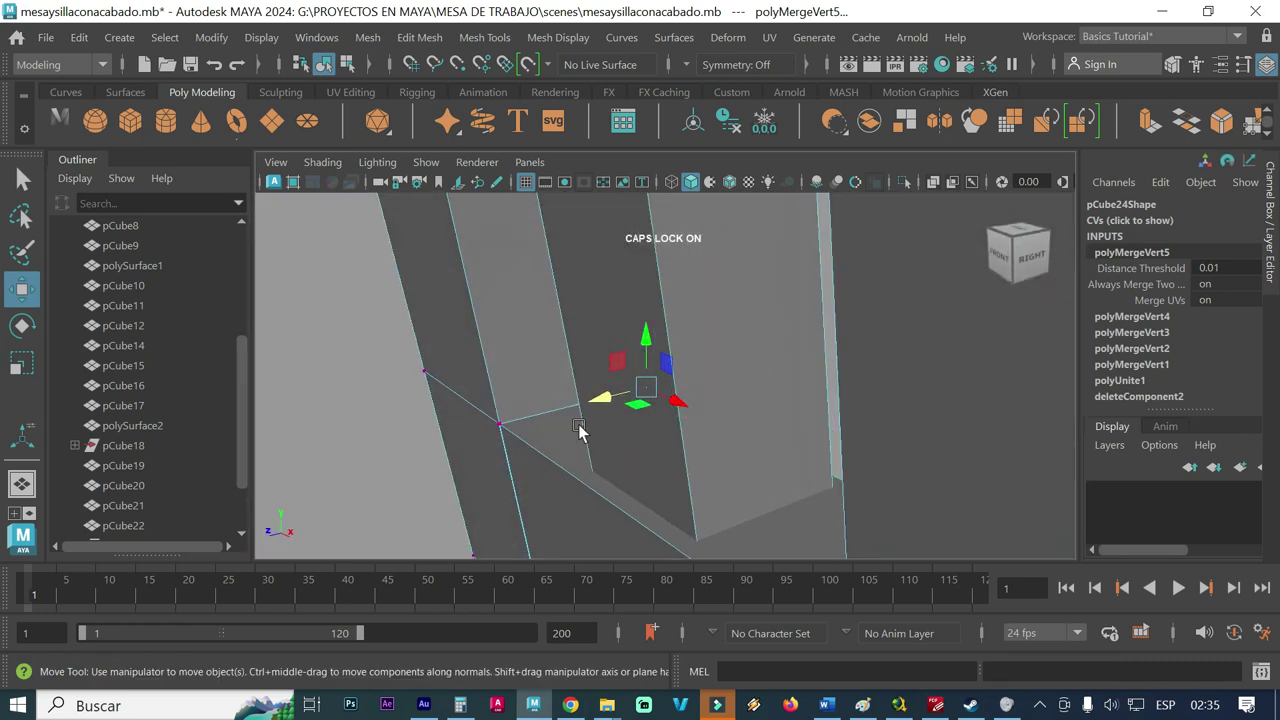
left_click(497, 424)
left_click(418, 40)
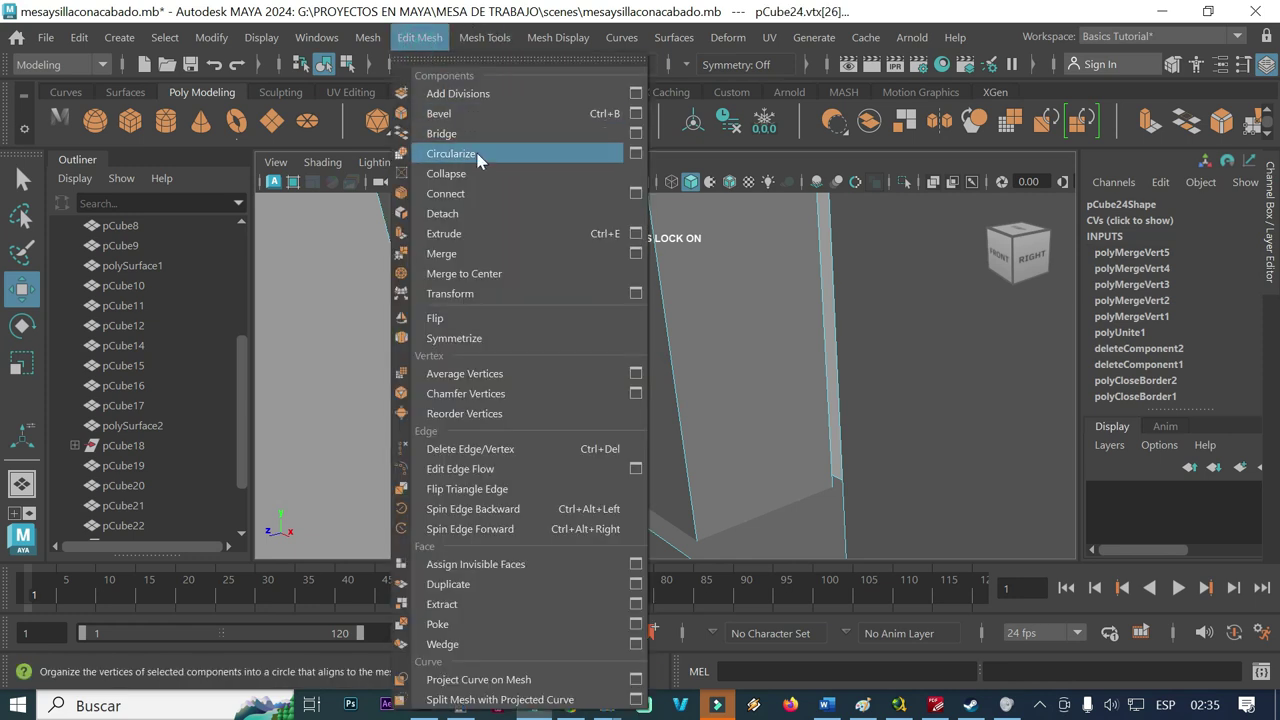
left_click(470, 254)
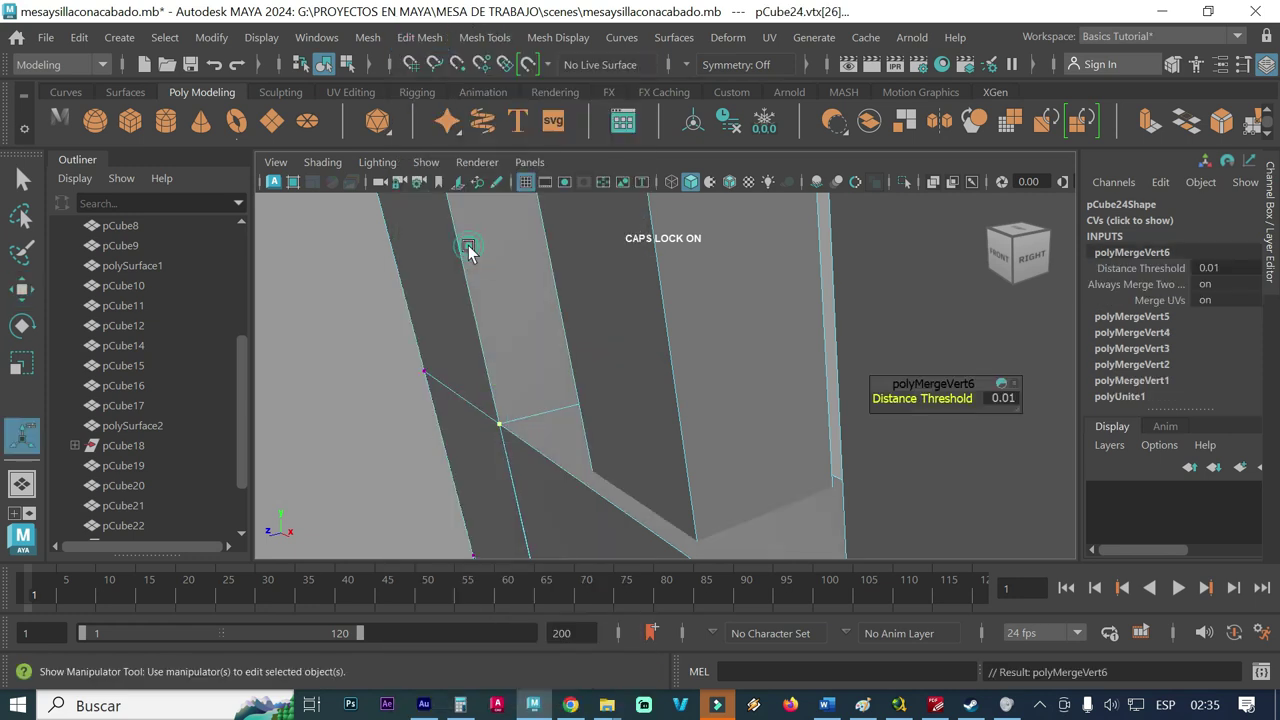
key("w")
left_click_drag(459, 432, 427, 440)
key("ctrl+z")
mouse_move(628, 445)
left_mouse_down("alt")
mouse_move(508, 428)
mouse_move(523, 430)
left_mouse_up("alt")
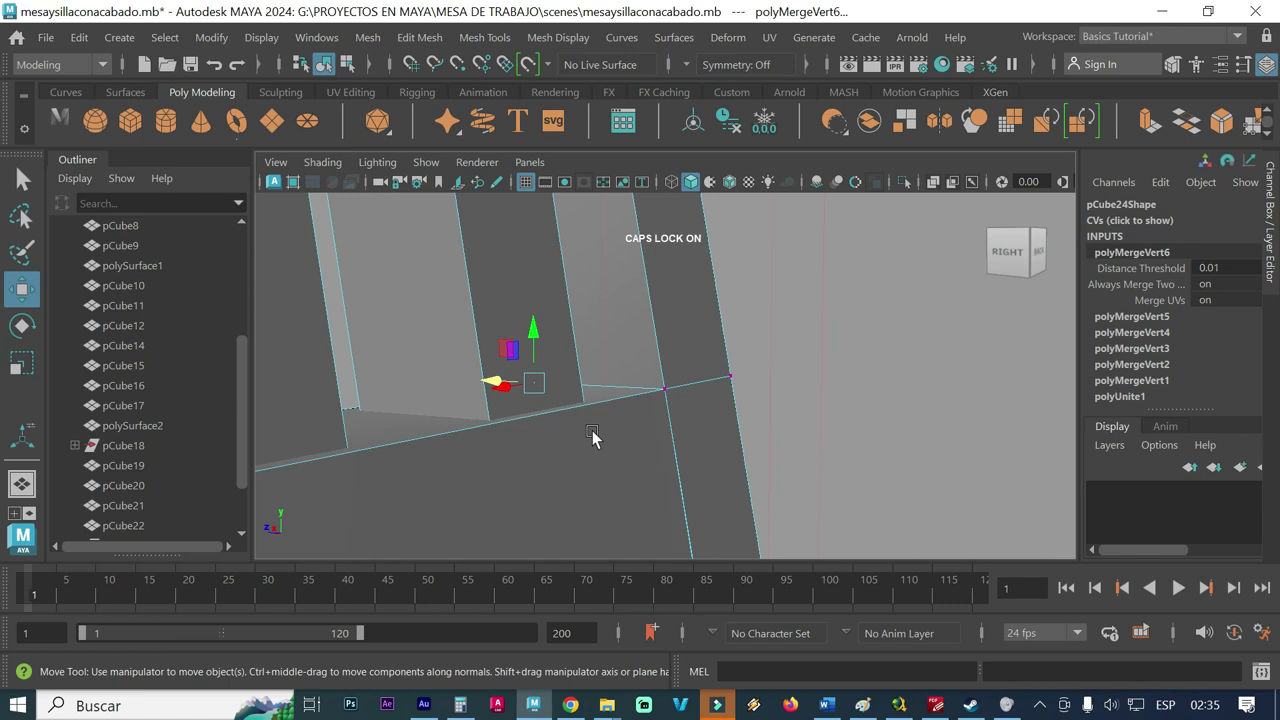
- Weld the overlapping vertices at the seam corner and test-move the result
scroll(592, 436, "up", 2)
scroll(597, 343, "up", 2)
scroll(606, 363, "up", 2)
scroll(630, 400, "up", 2)
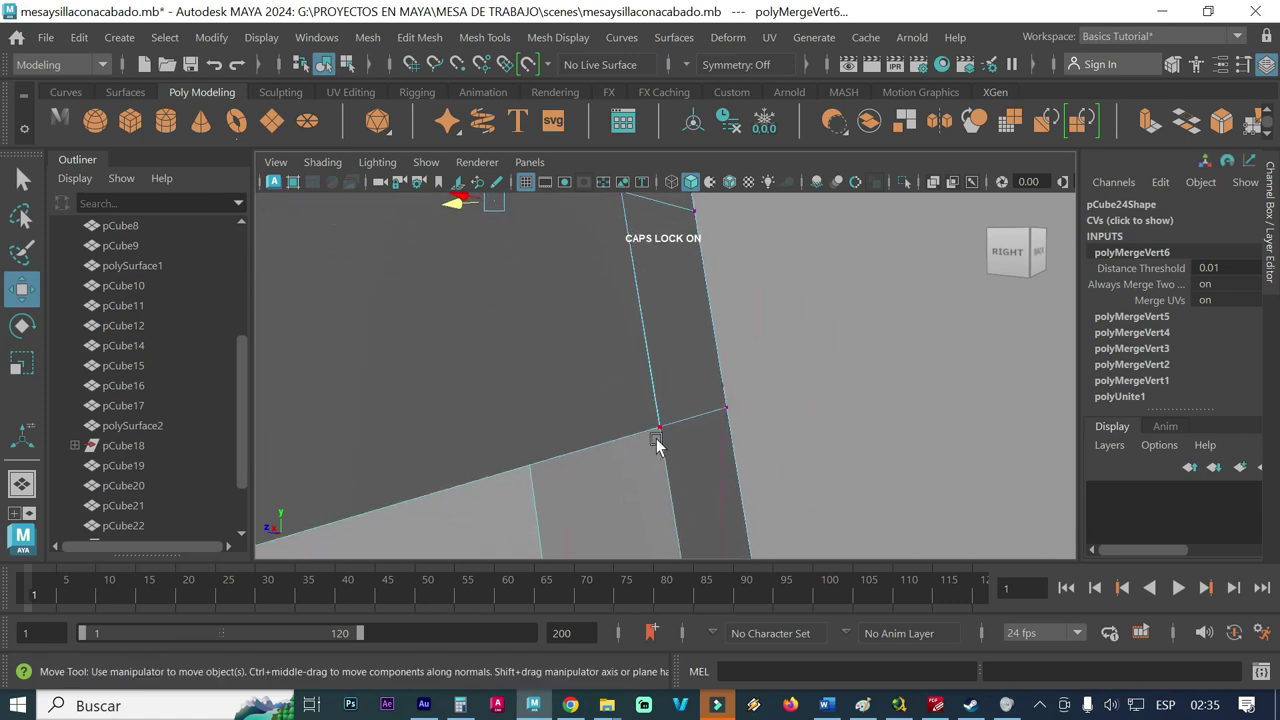
left_click(661, 433)
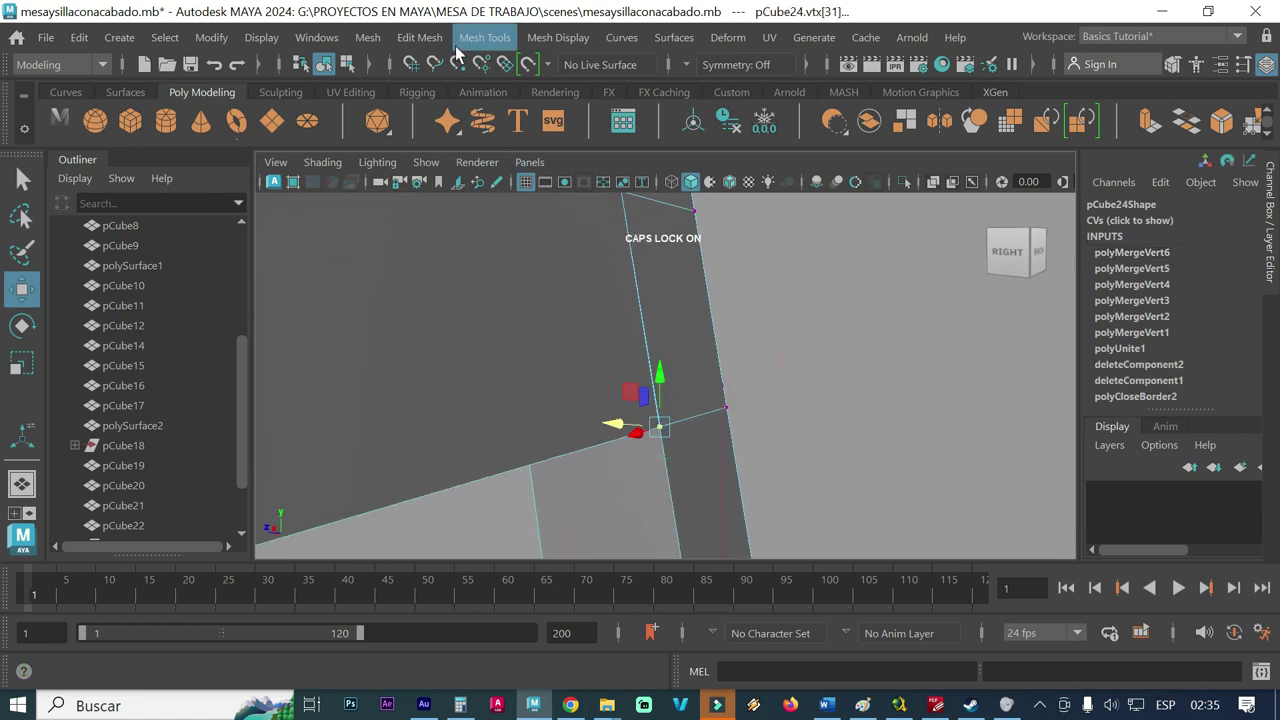
left_click(430, 40)
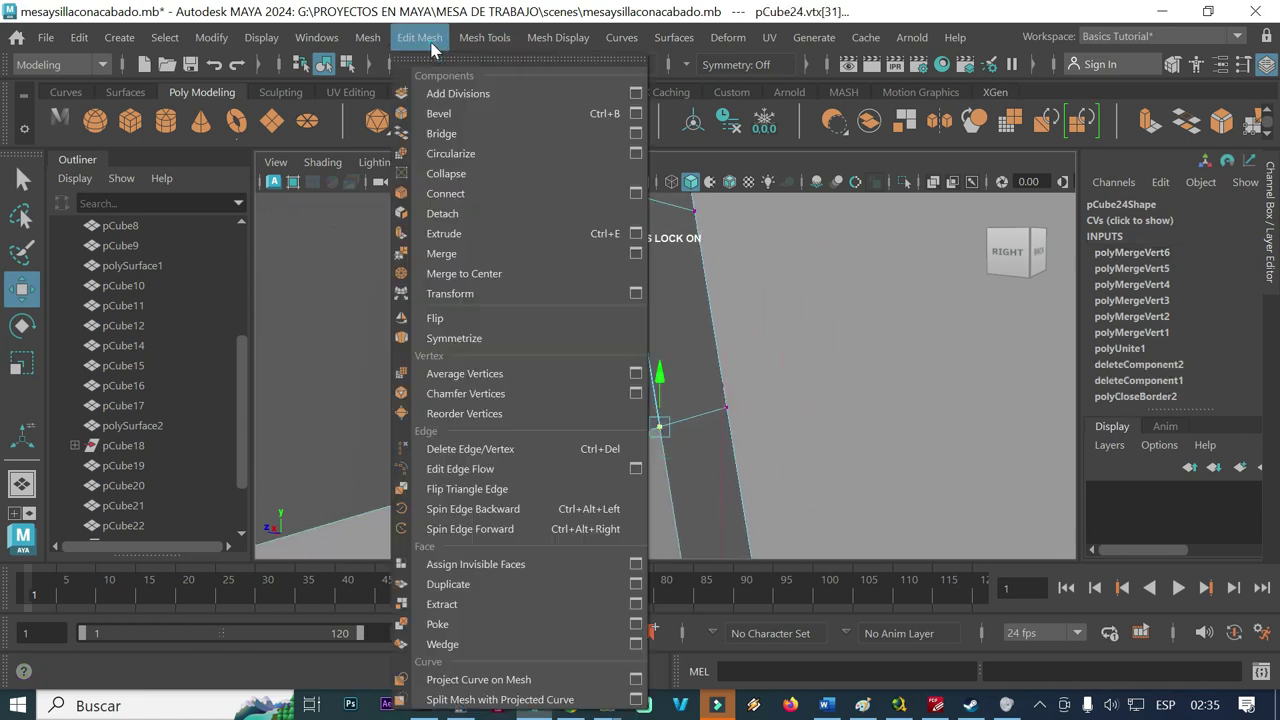
left_click(452, 253)
key("t")
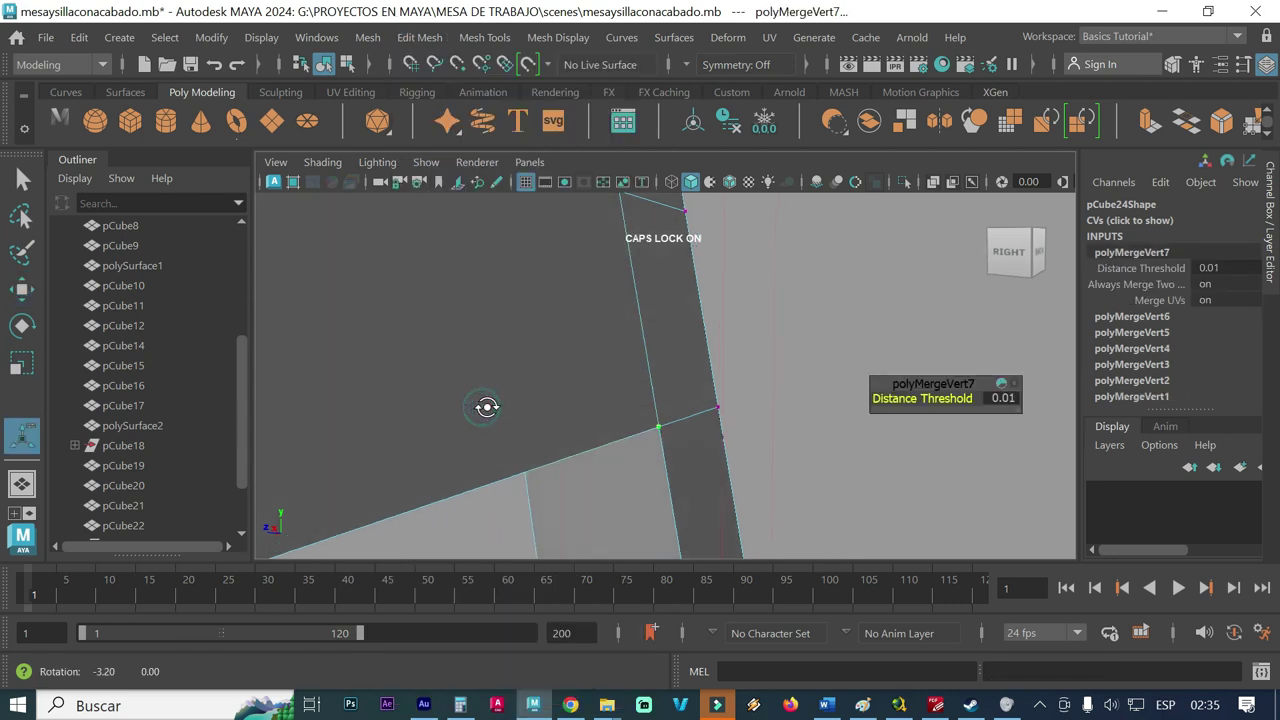
key("w")
mouse_move(614, 432)
left_mouse_down()
mouse_move(675, 428)
mouse_move(620, 428)
left_mouse_up()
- Merge the stray rail-corner vertex, test-move it, and undo the test
left_click_drag(531, 443, 634, 443, "alt")
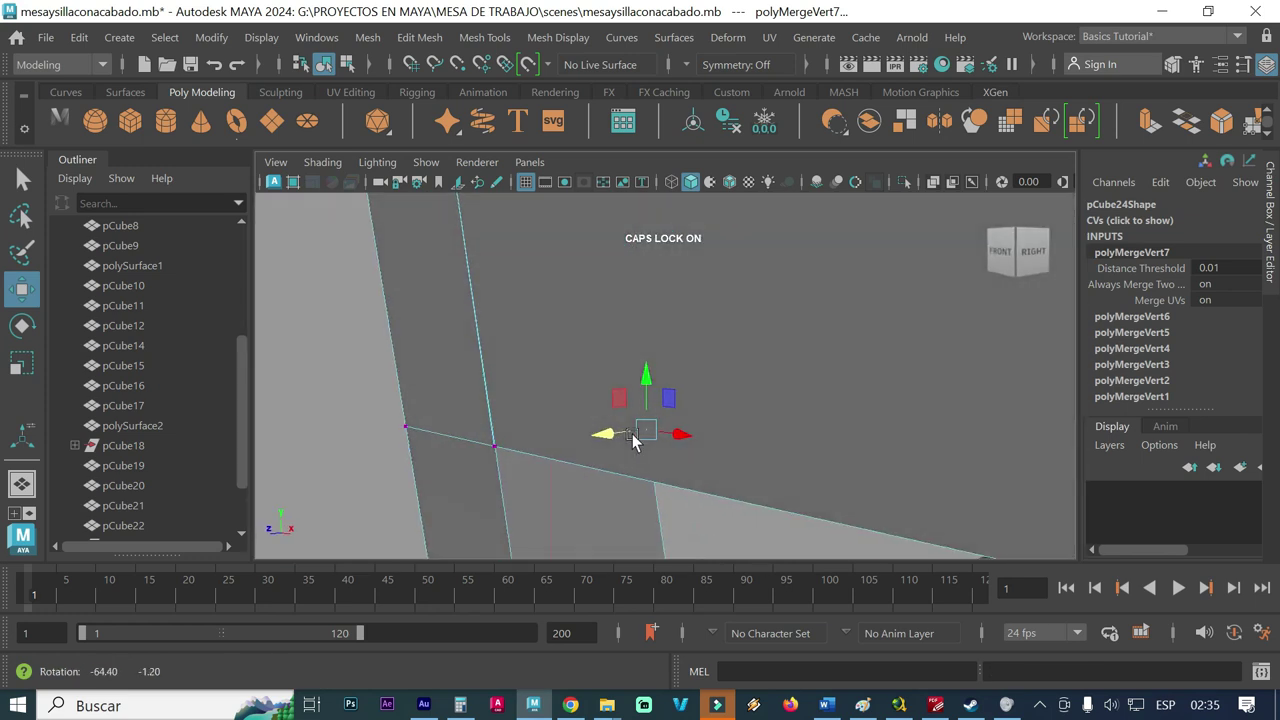
left_click(493, 445)
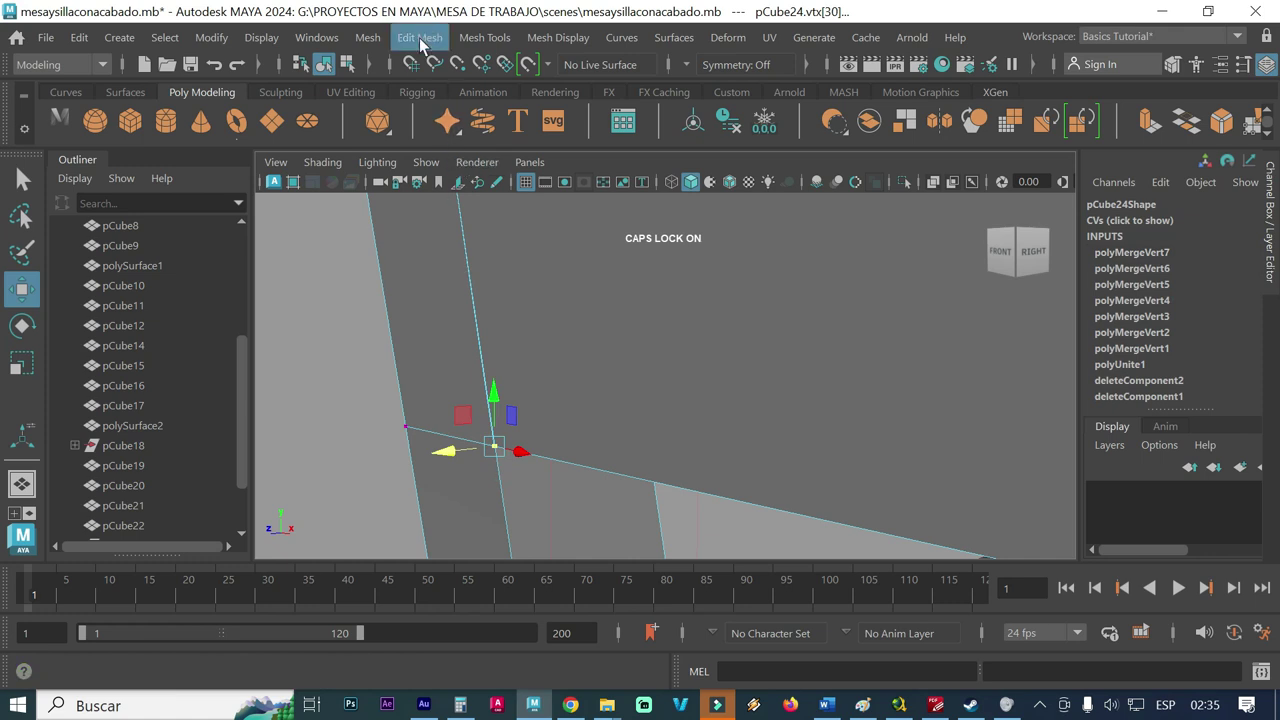
left_click(420, 40)
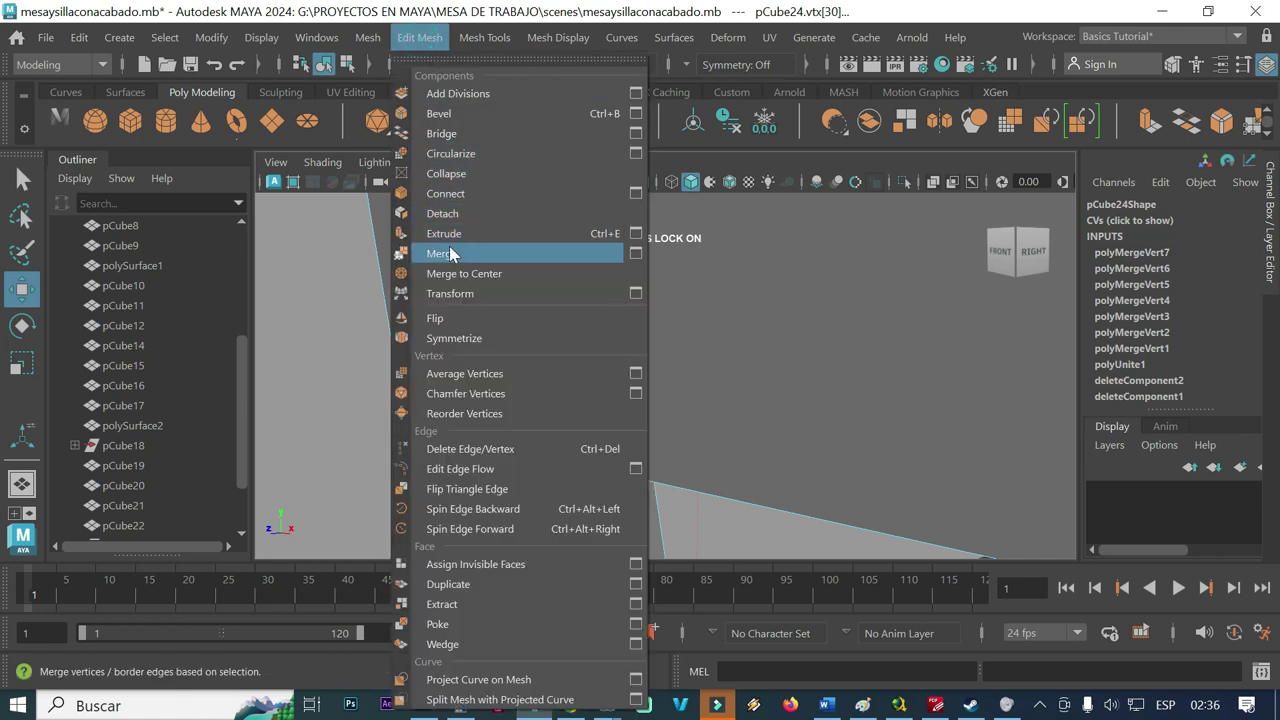
left_click(449, 253)
key("w")
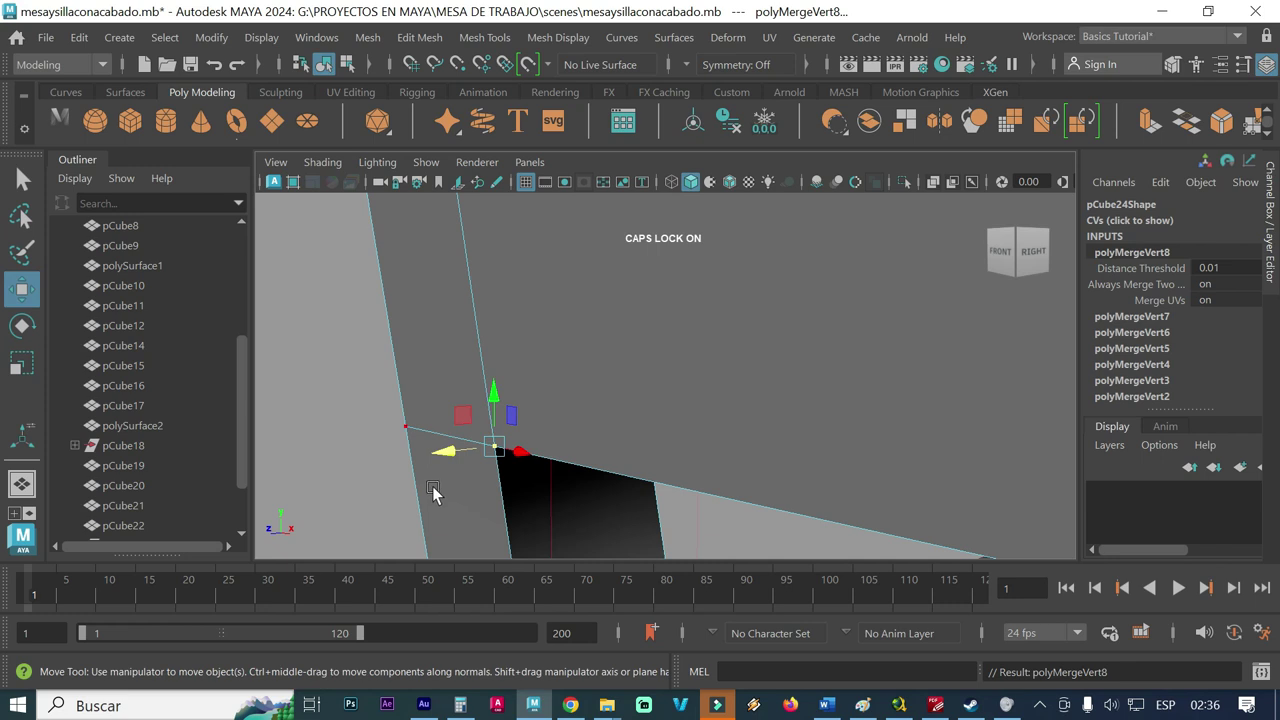
mouse_move(457, 455)
left_mouse_down()
mouse_move(383, 470)
mouse_move(677, 423)
mouse_move(558, 423)
left_mouse_up()
key("ctrl+z")
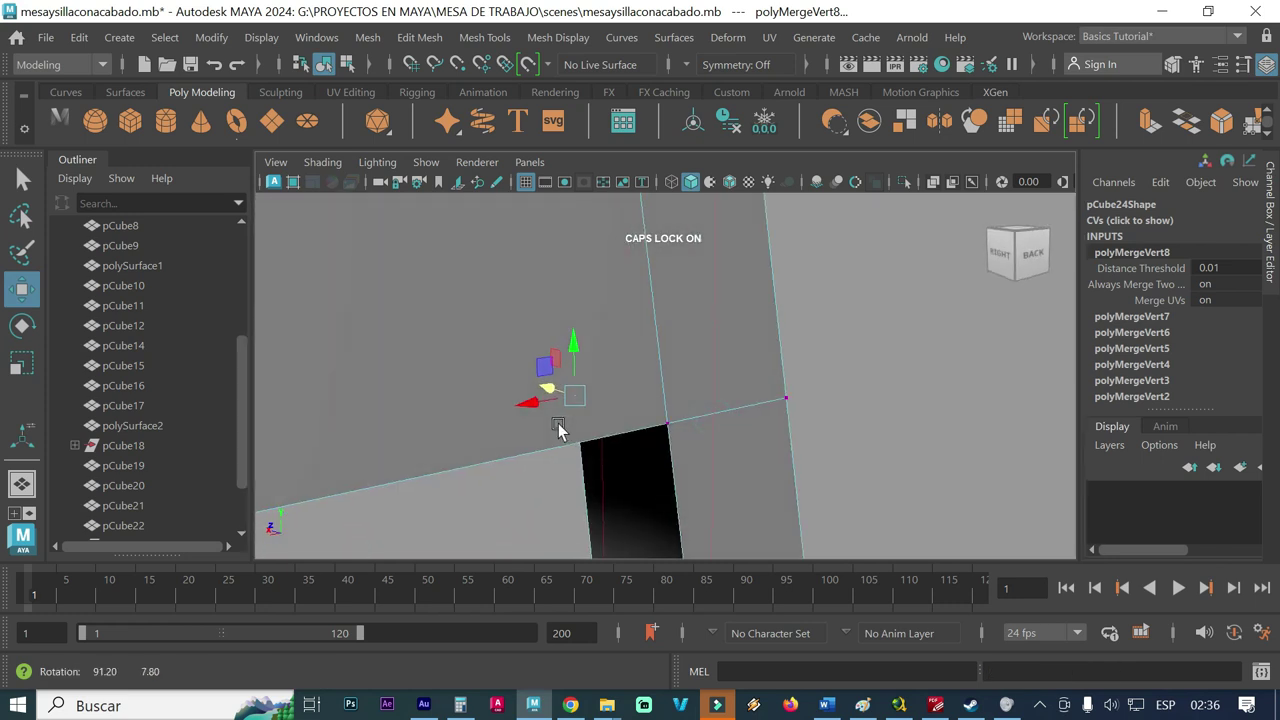
- Orbit around the chair back and seat to inspect the welded vertices
scroll(449, 389, "down", 1)
scroll(449, 389, "down", 1)
scroll(478, 385, "down", 1)
scroll(478, 385, "down", 1)
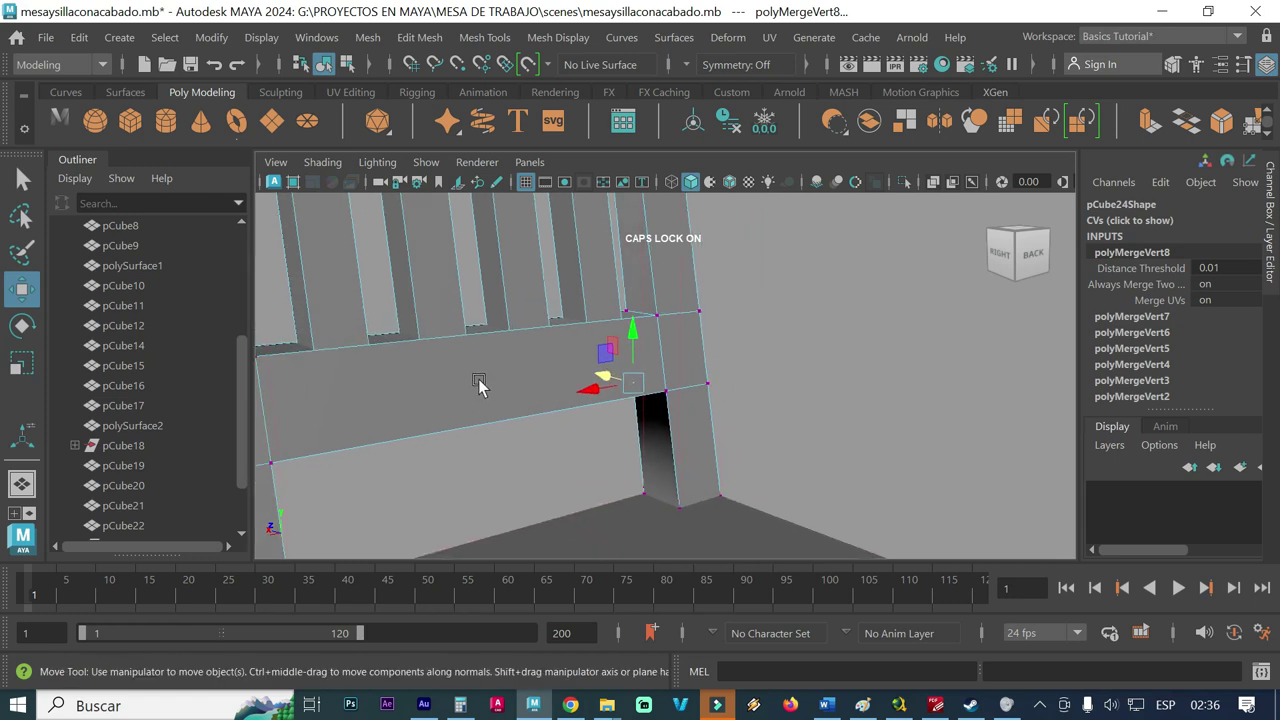
scroll(484, 387, "down", 1)
scroll(491, 389, "down", 1)
scroll(486, 401, "down", 1)
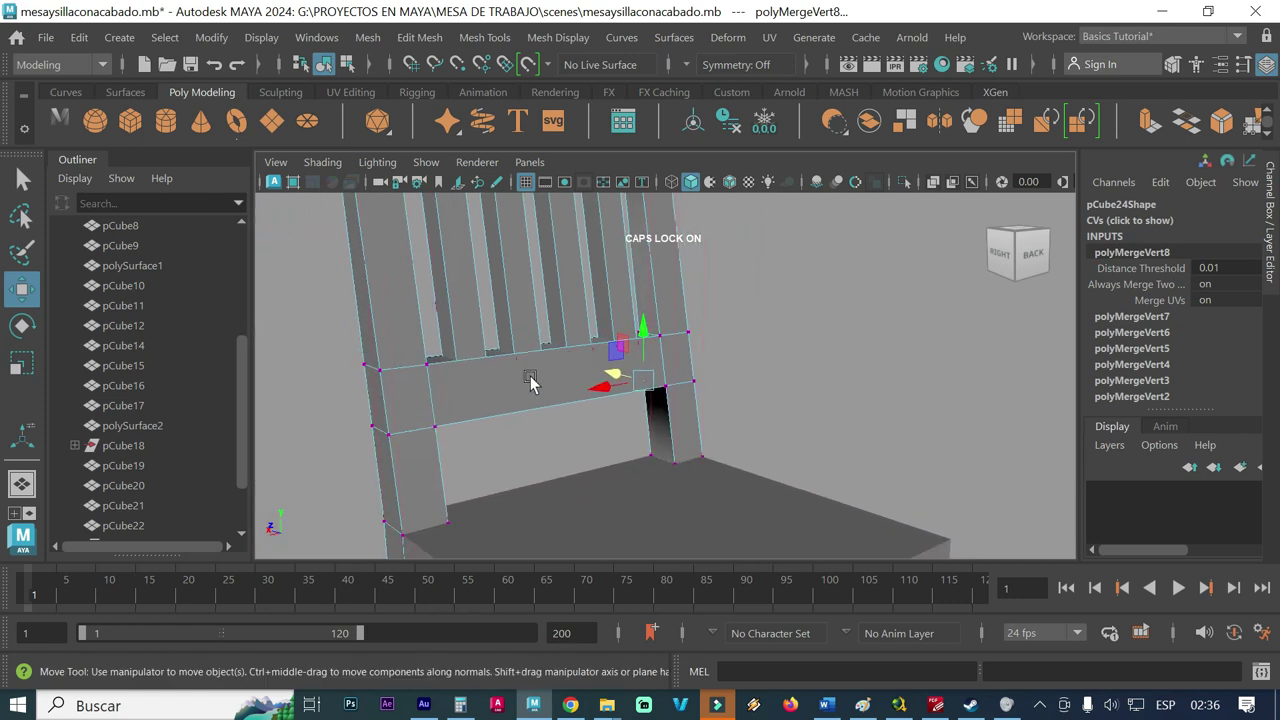
left_click_drag(595, 333, 610, 395, "alt")
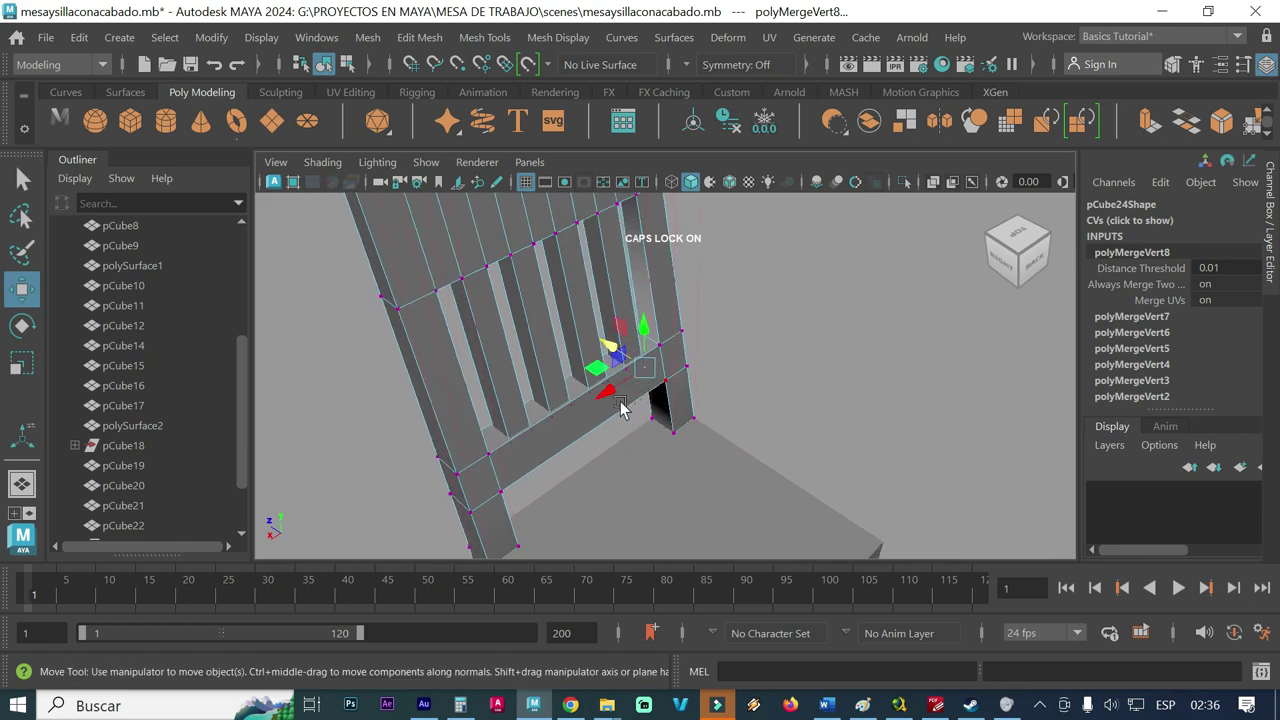
mouse_move(617, 432)
left_mouse_down("alt")
mouse_move(649, 357)
mouse_move(671, 376)
mouse_move(545, 290)
left_mouse_up("alt")
mouse_move(593, 477)
left_mouse_down("alt")
mouse_move(563, 417)
mouse_move(641, 418)
left_mouse_up("alt")
left_click_drag(670, 403, 686, 400, "alt")
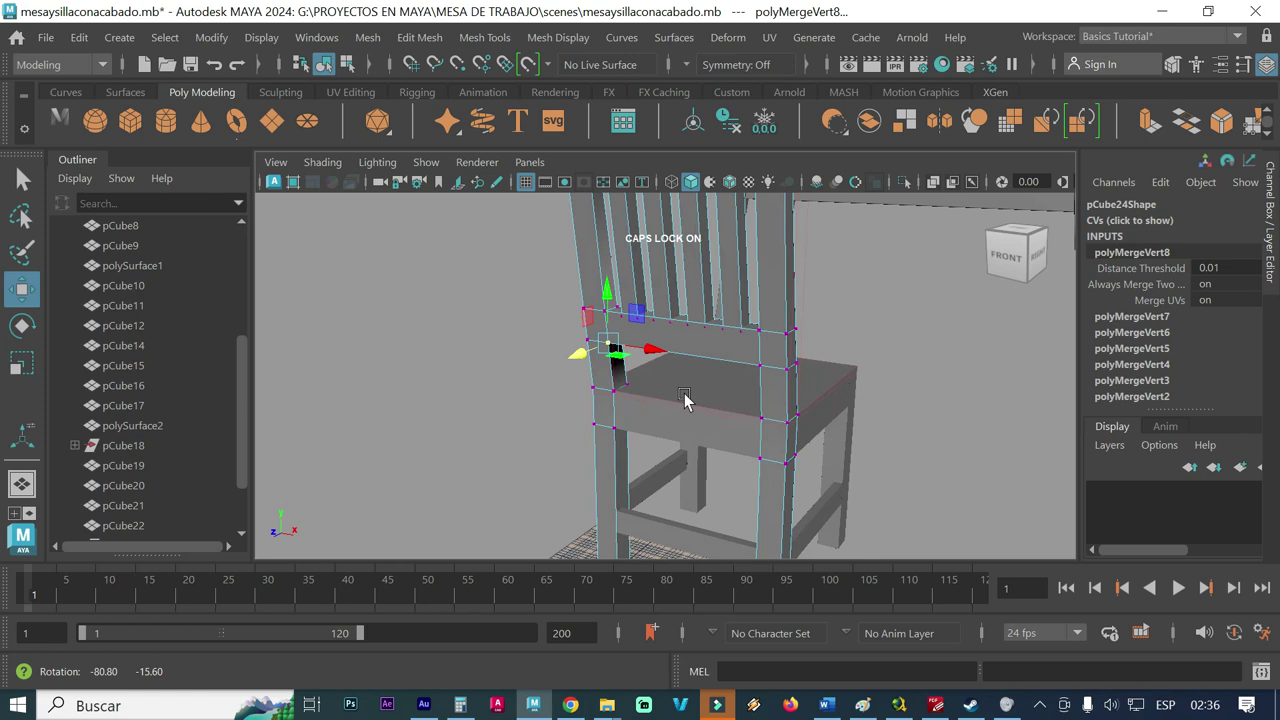
right_click_drag(697, 429, 683, 368, "alt")
mouse_move(683, 368)
left_mouse_down("alt")
mouse_move(738, 352)
mouse_move(600, 349)
left_mouse_up("alt")
mouse_move(600, 349)
right_mouse_down("alt")
mouse_move(560, 334)
mouse_move(543, 453)
right_mouse_up("alt")
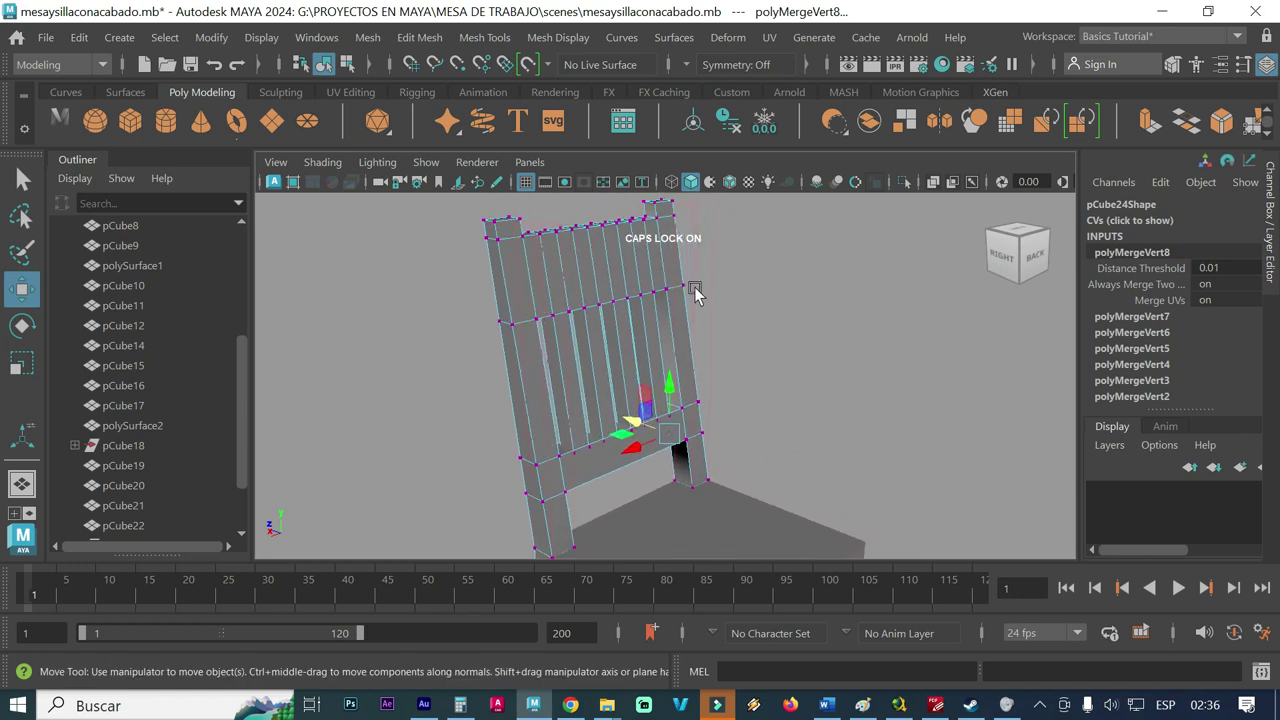
- Zoom in on the chair back and seat edge to check the seams
scroll(725, 315, "up", 2)
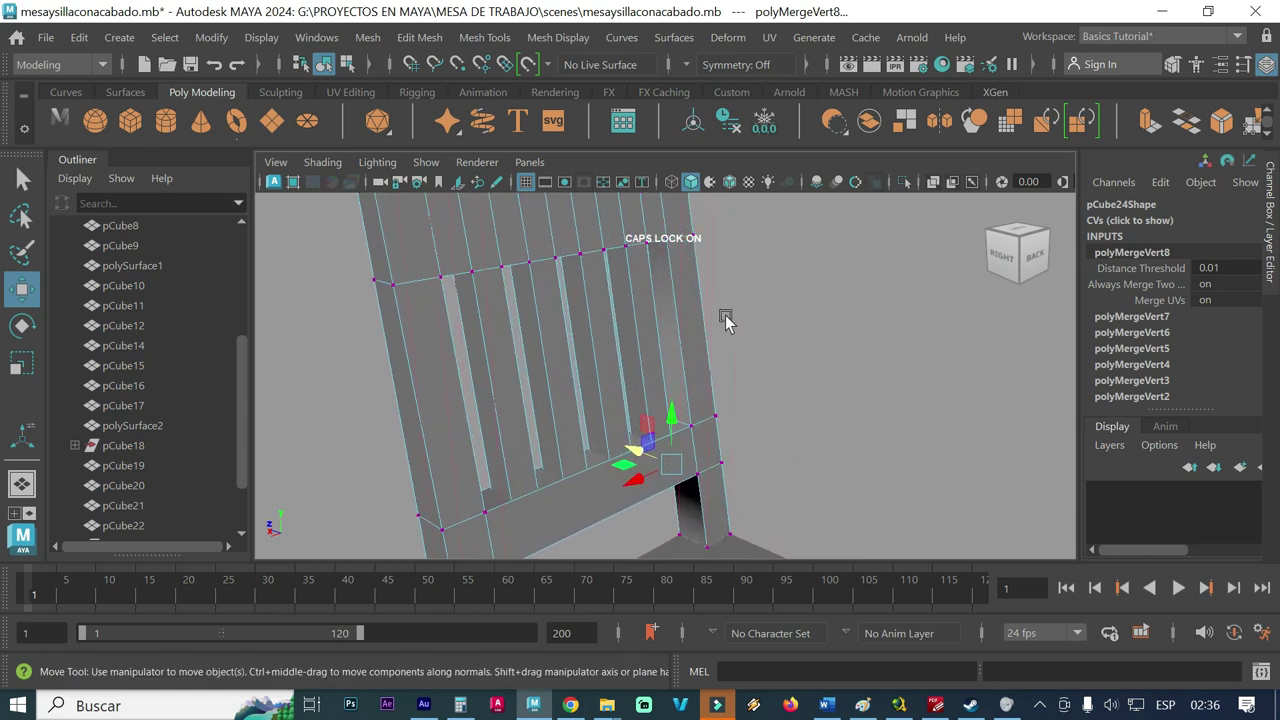
scroll(697, 321, "up", 2)
scroll(590, 345, "up", 1)
scroll(676, 341, "up", 2)
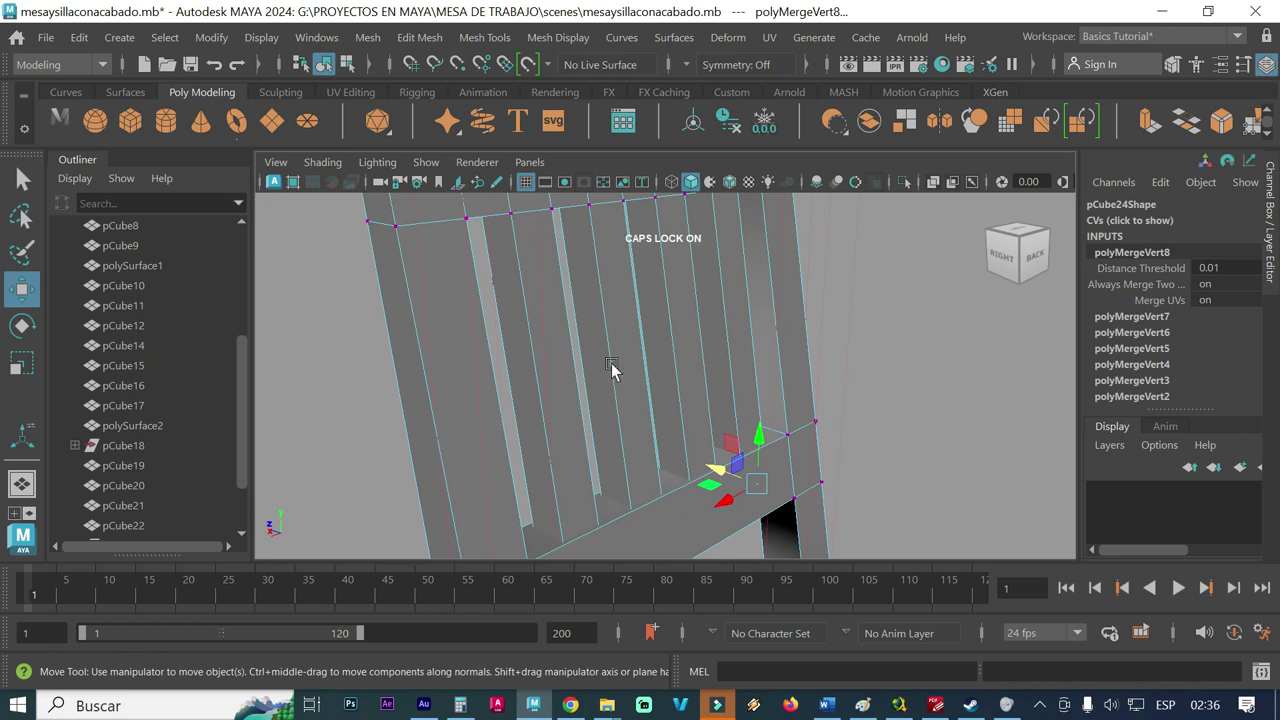
middle_click_drag(580, 447, 589, 405, "alt")
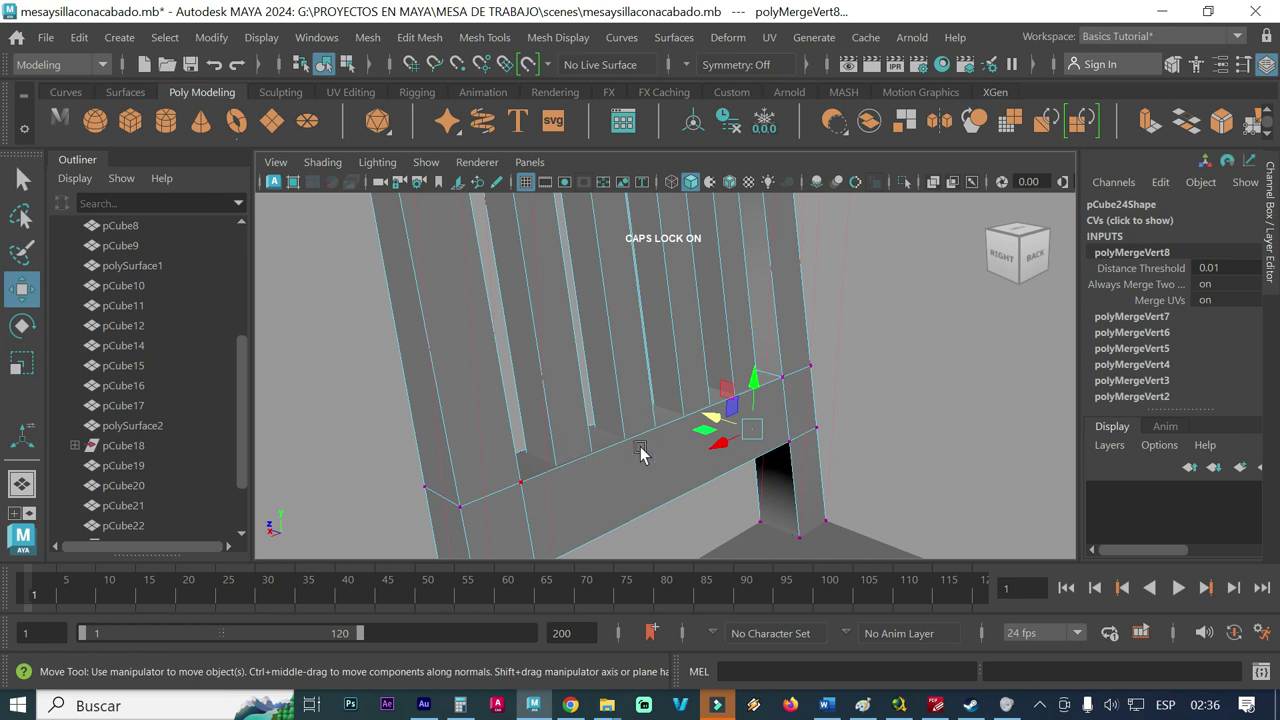
scroll(610, 443, "up", 2)
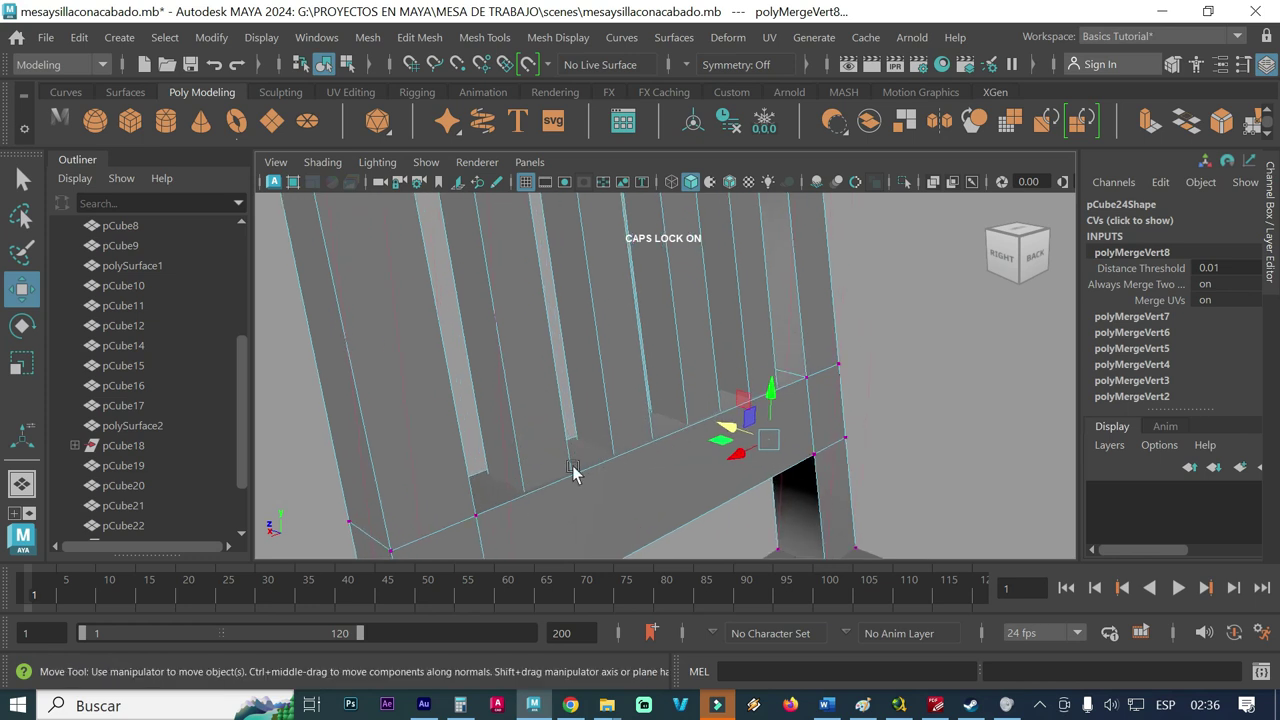
scroll(575, 488, "up", 1)
scroll(543, 455, "up", 1)
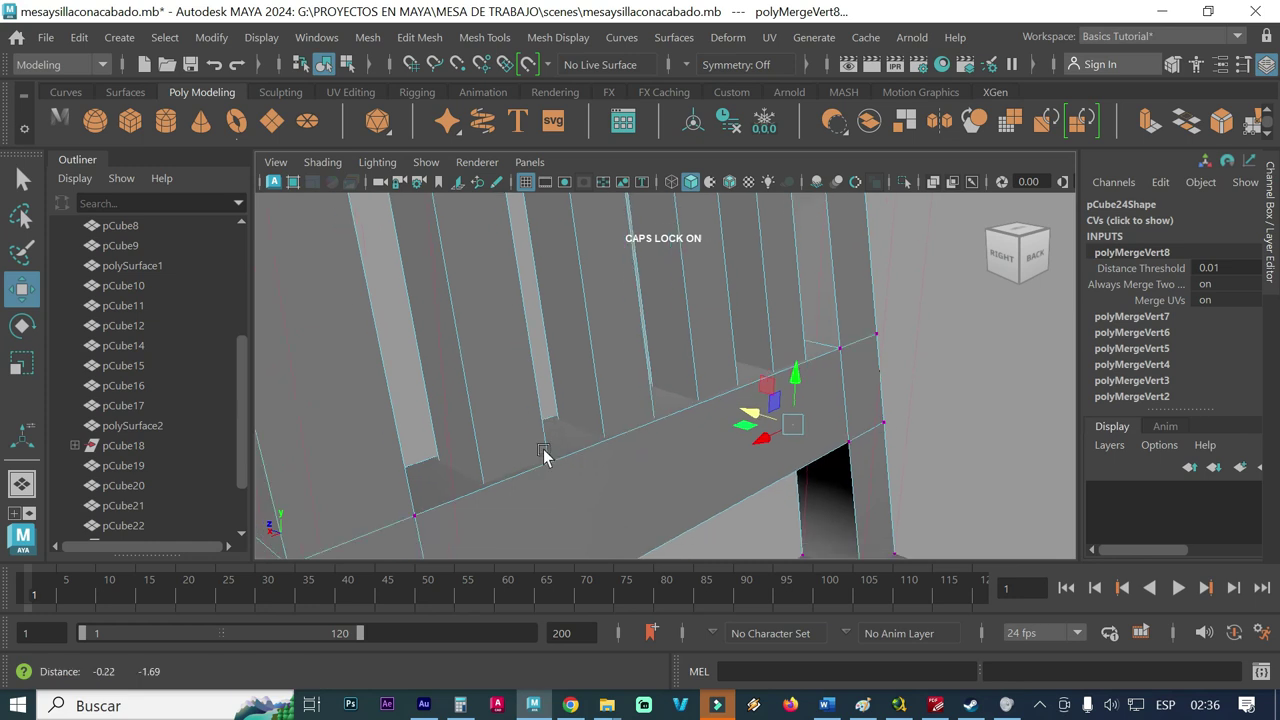
left_click_drag(543, 455, 515, 458, "alt")
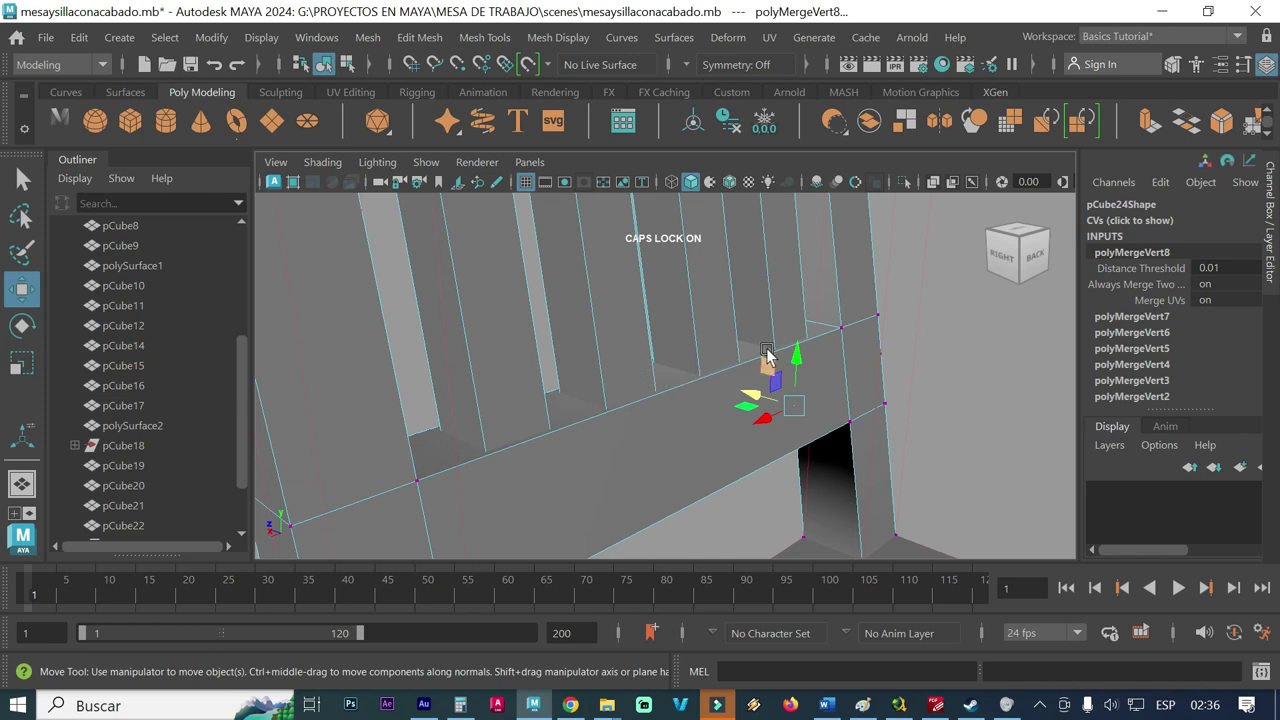
- Zoom back out and return pCube24 to Object Mode
scroll(693, 357, "down", 1)
scroll(690, 348, "down", 1)
scroll(620, 350, "down", 2)
scroll(590, 343, "down", 1)
scroll(608, 336, "down", 1)
scroll(600, 370, "down", 1)
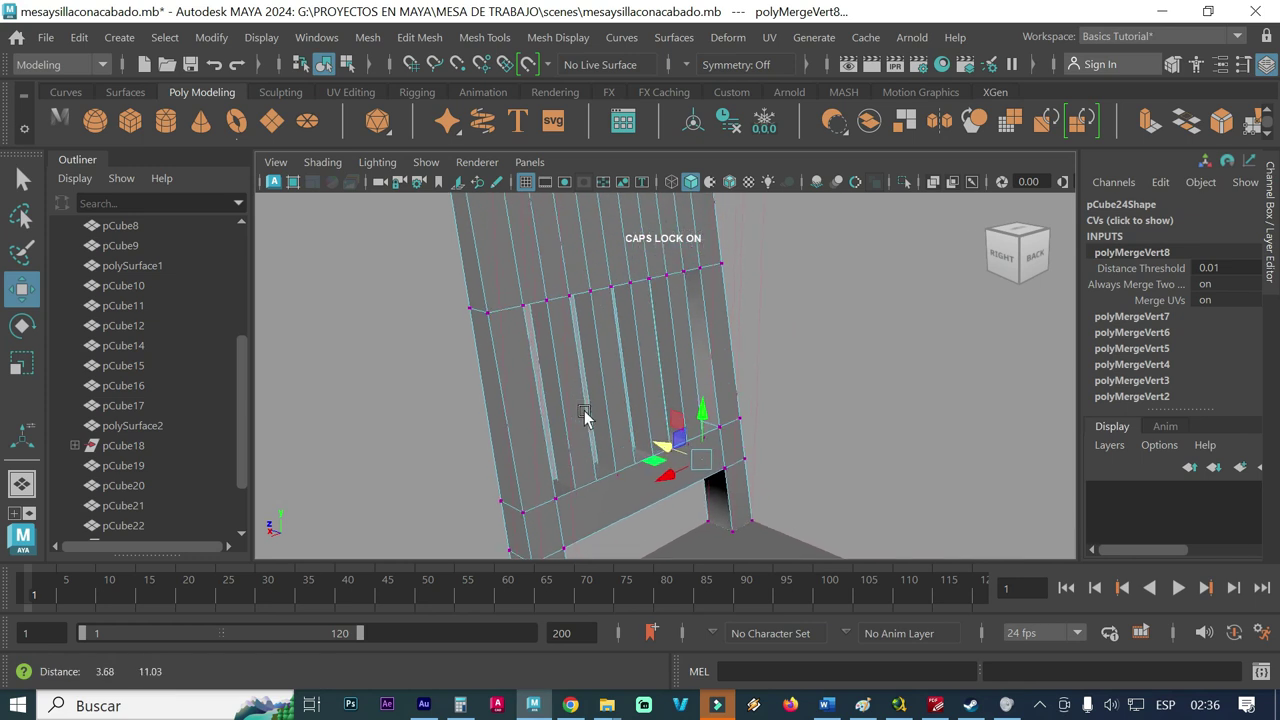
scroll(650, 364, "down", 1)
scroll(610, 368, "down", 1)
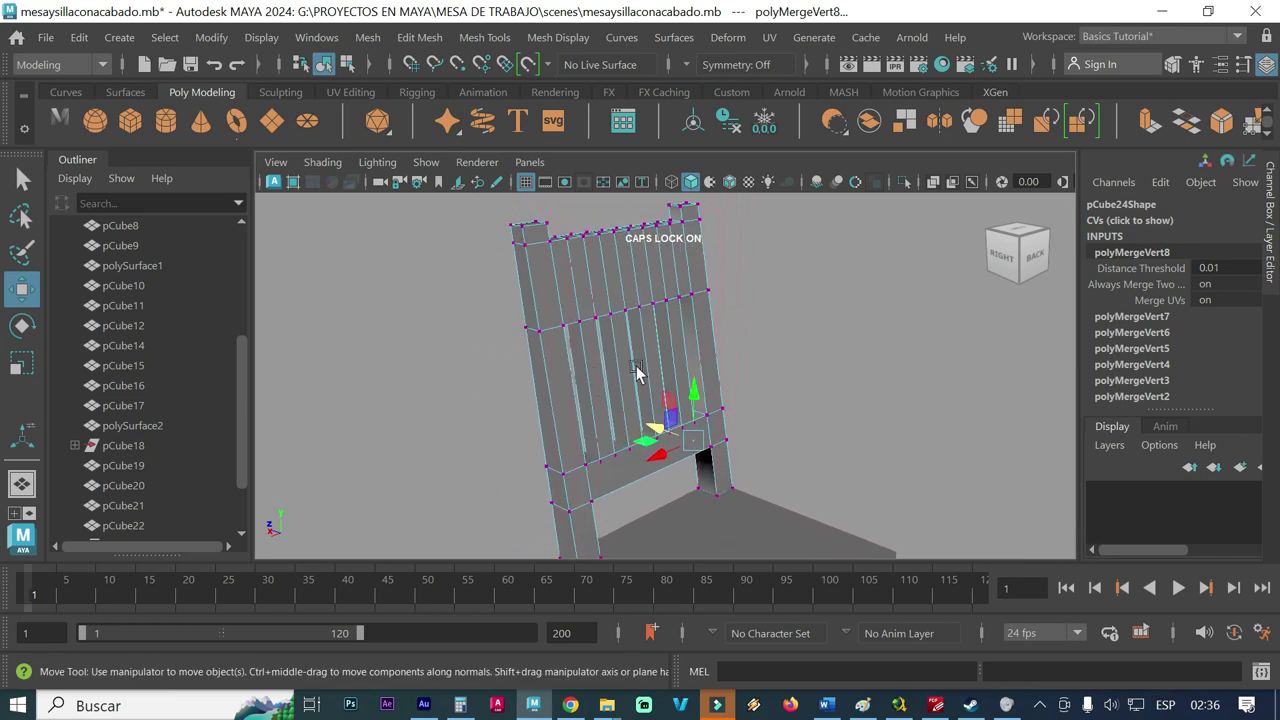
scroll(620, 372, "down", 2)
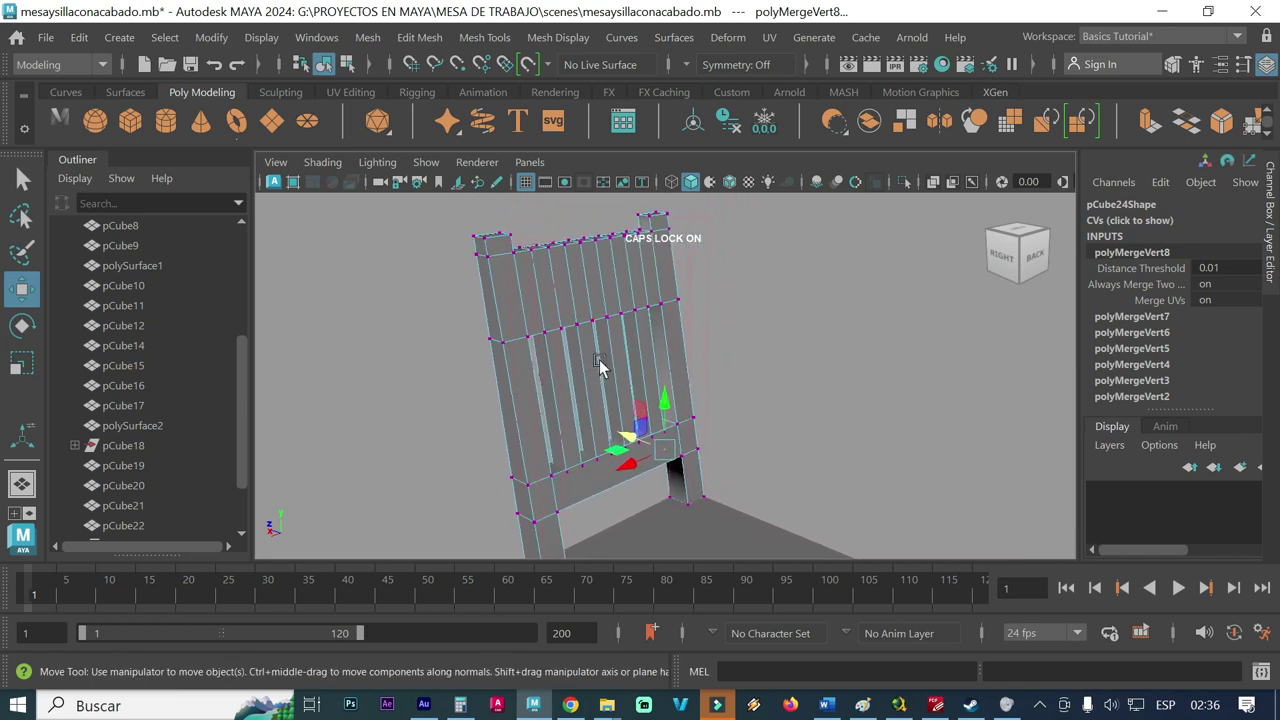
right_click_drag(591, 279, 686, 96)
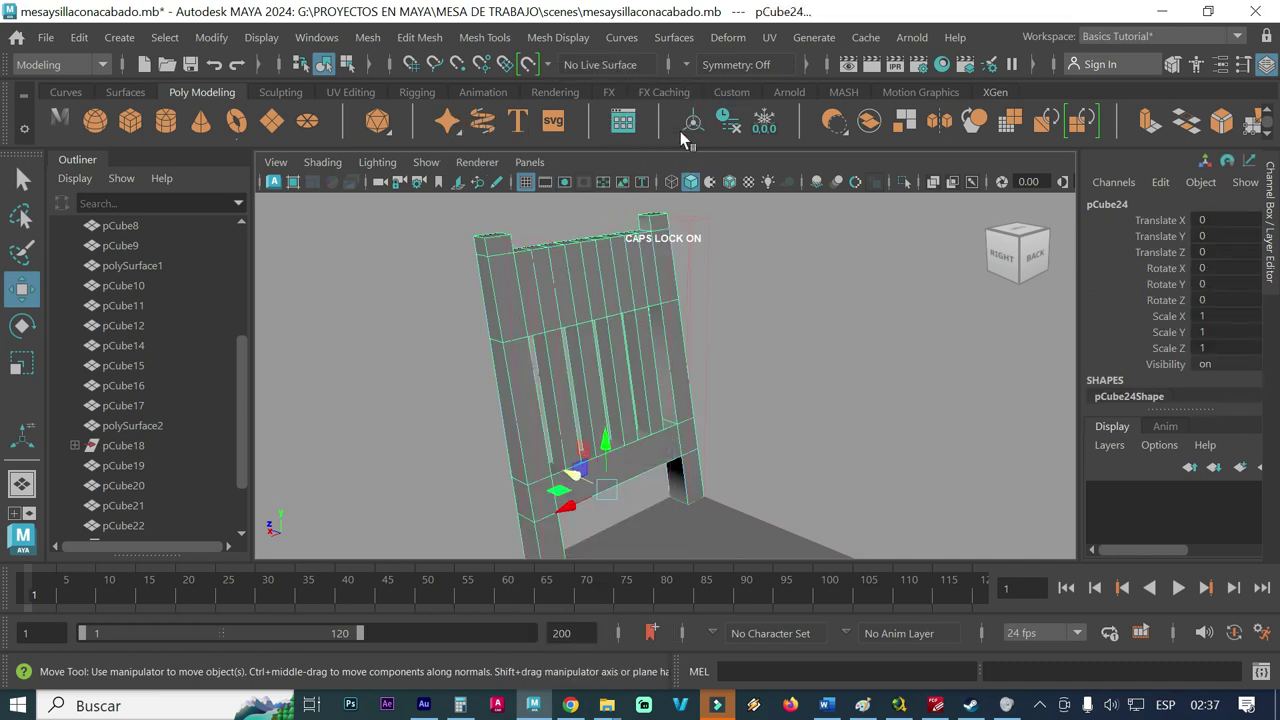
- Apply Edit Mesh > Bevel to the chair back with Fraction 0.4 and 4 segments
left_click(432, 37)
left_click(455, 113)
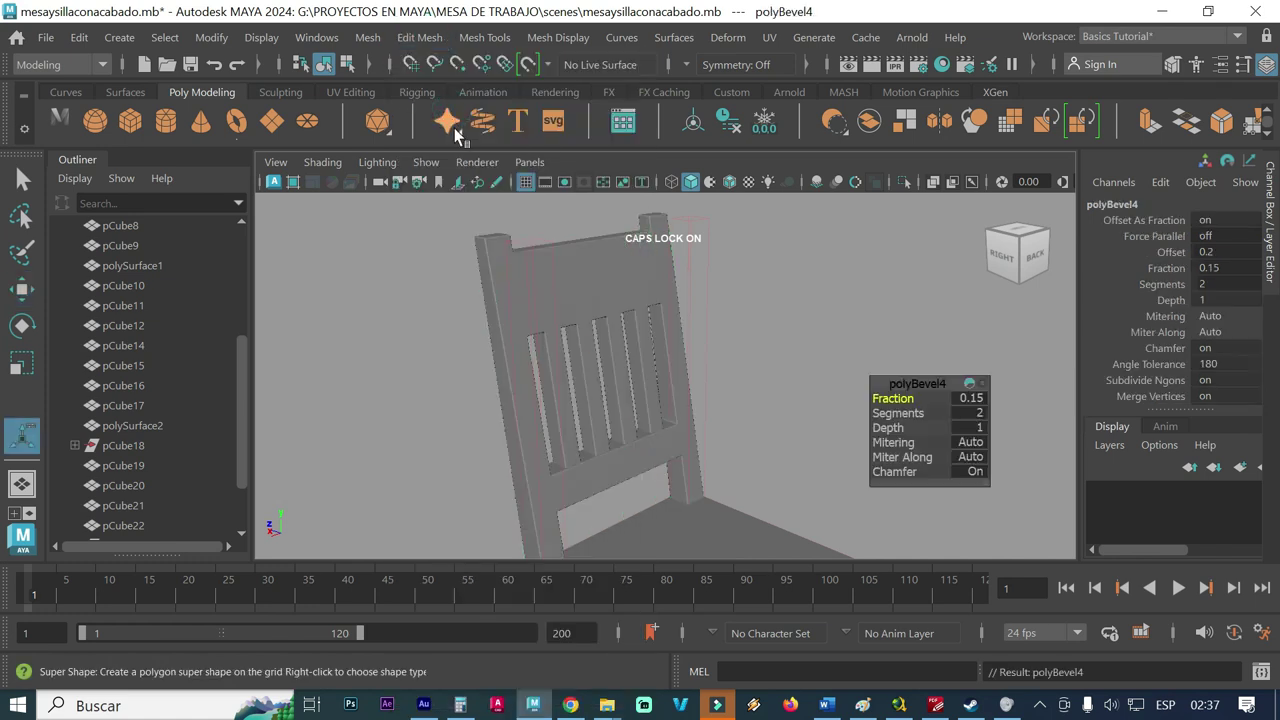
left_click_drag(691, 423, 623, 423, "alt")
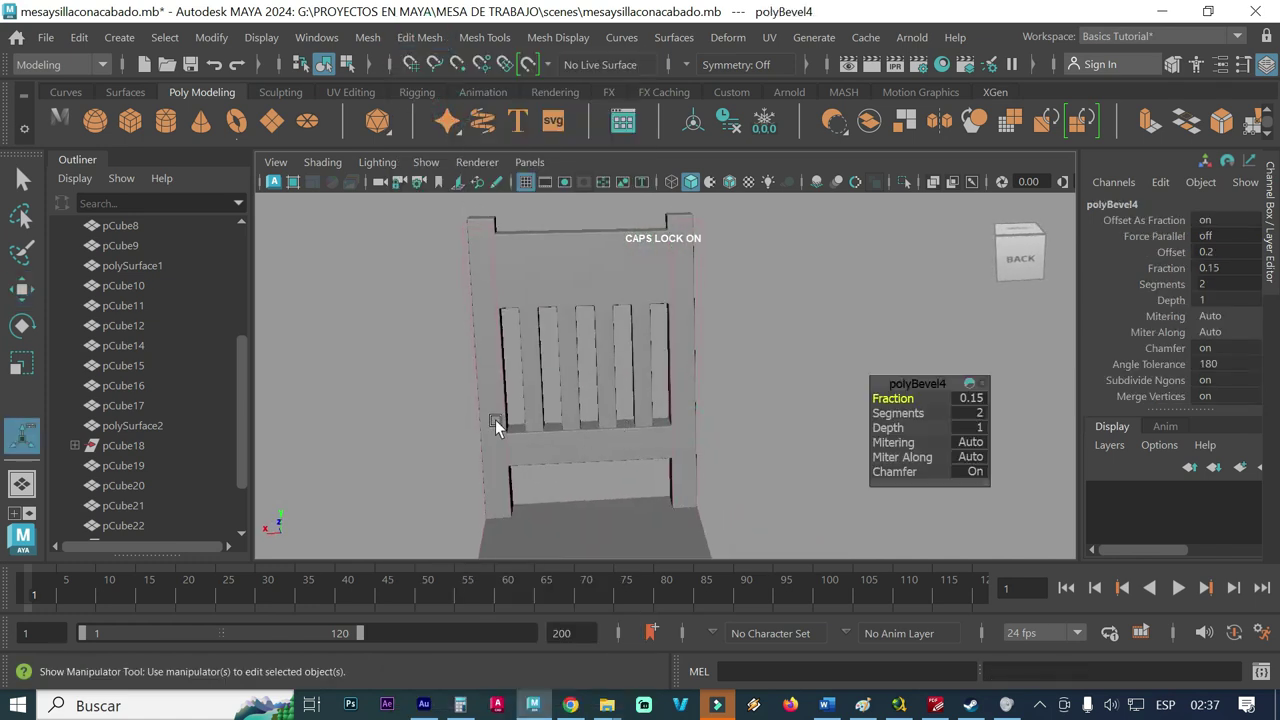
scroll(495, 419, "up", 3)
middle_click_drag(514, 306, 529, 437, "alt")
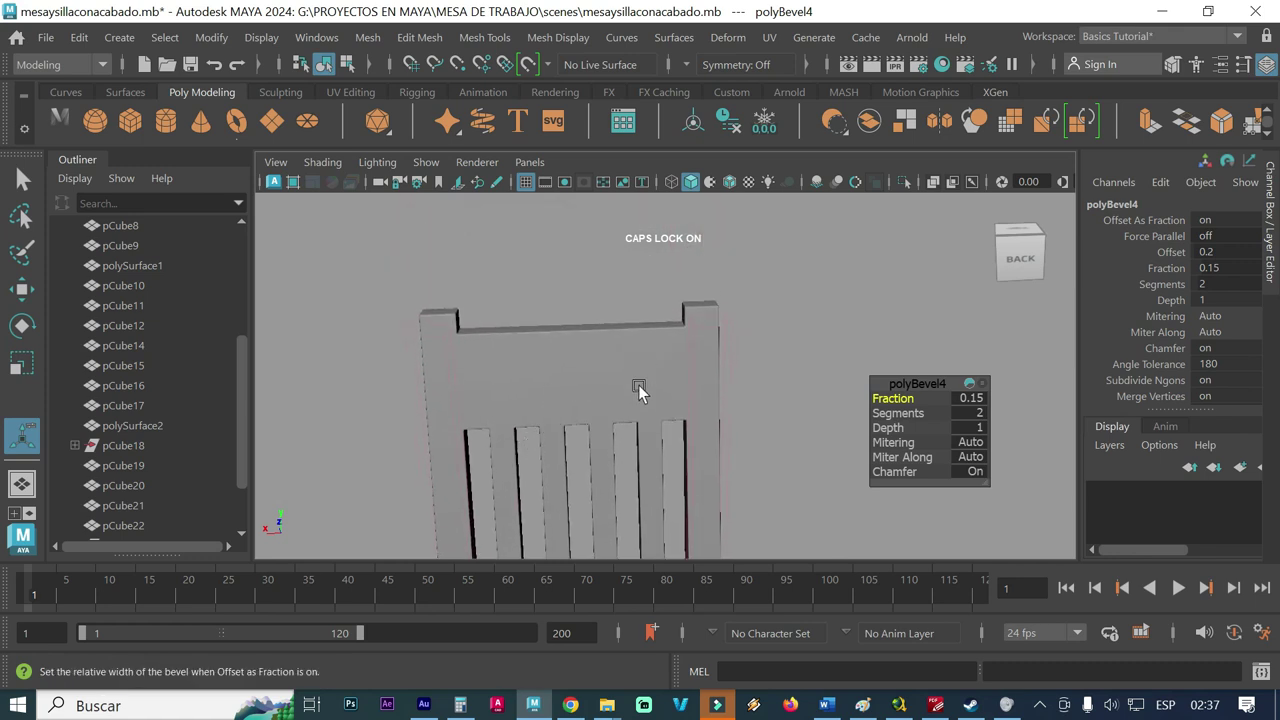
left_click(968, 398)
type("0.4")
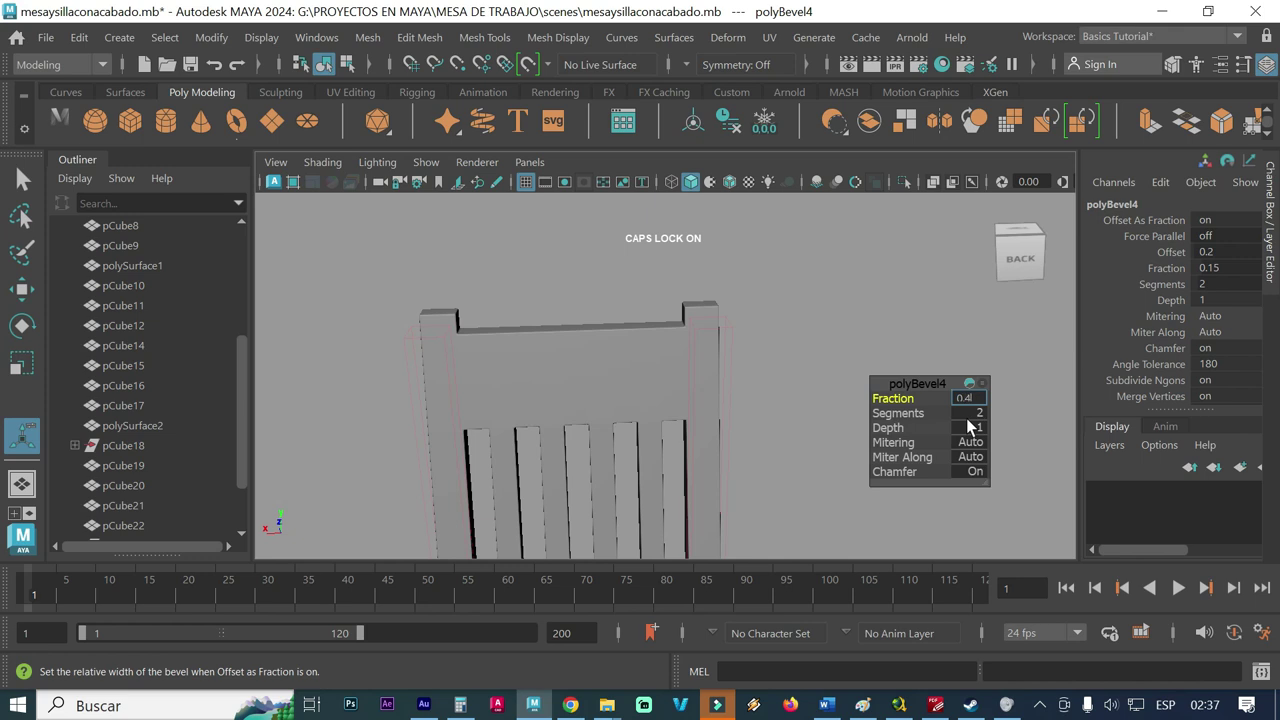
left_click(967, 415)
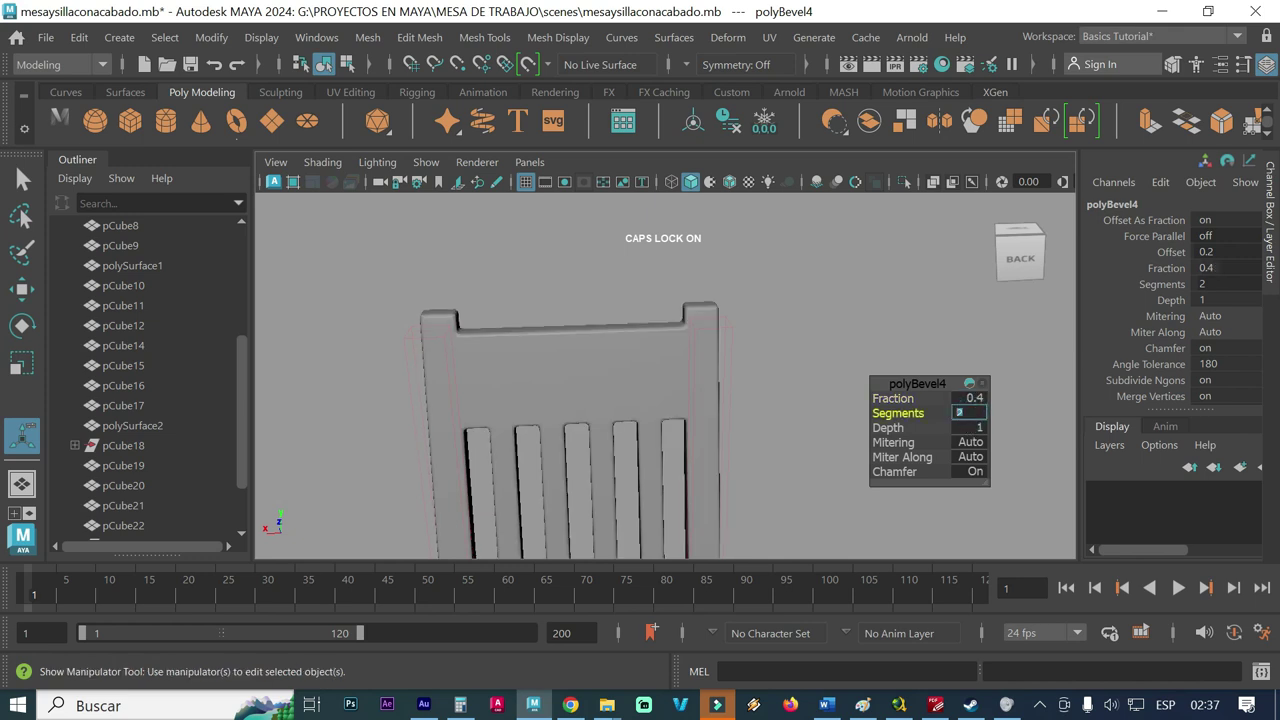
type("4")
key("Return")
- Orbit around the chair to inspect the rounded back slats, rail, seat and legs
mouse_move(735, 423)
left_mouse_down("alt")
mouse_move(768, 361)
mouse_move(705, 357)
left_mouse_up("alt")
mouse_move(620, 360)
left_mouse_down("alt")
mouse_move(644, 366)
mouse_move(640, 337)
mouse_move(558, 355)
mouse_move(594, 377)
mouse_move(566, 386)
mouse_move(580, 390)
left_mouse_up("alt")
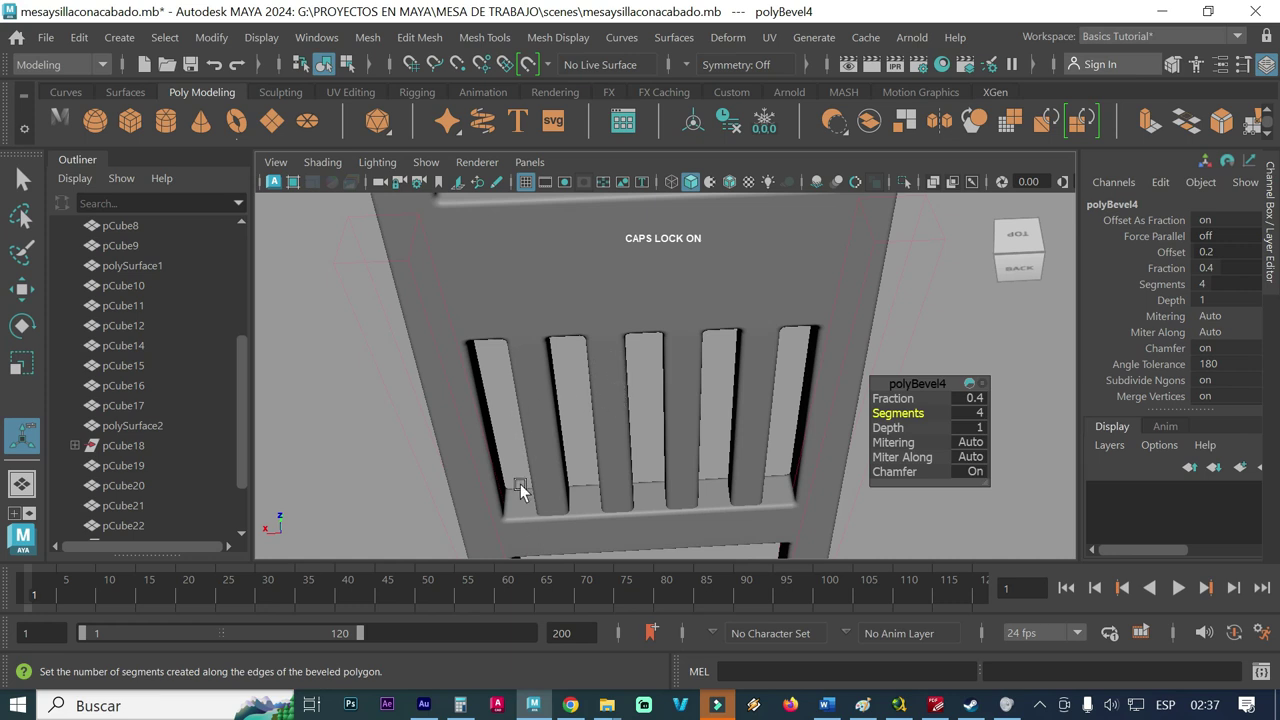
middle_click_drag(615, 479, 586, 428, "alt")
mouse_move(586, 428)
left_mouse_down("alt")
mouse_move(609, 417)
mouse_move(606, 400)
left_mouse_up("alt")
mouse_move(606, 400)
right_mouse_down("alt")
mouse_move(788, 443)
mouse_move(663, 463)
mouse_move(529, 443)
mouse_move(725, 413)
right_mouse_up("alt")
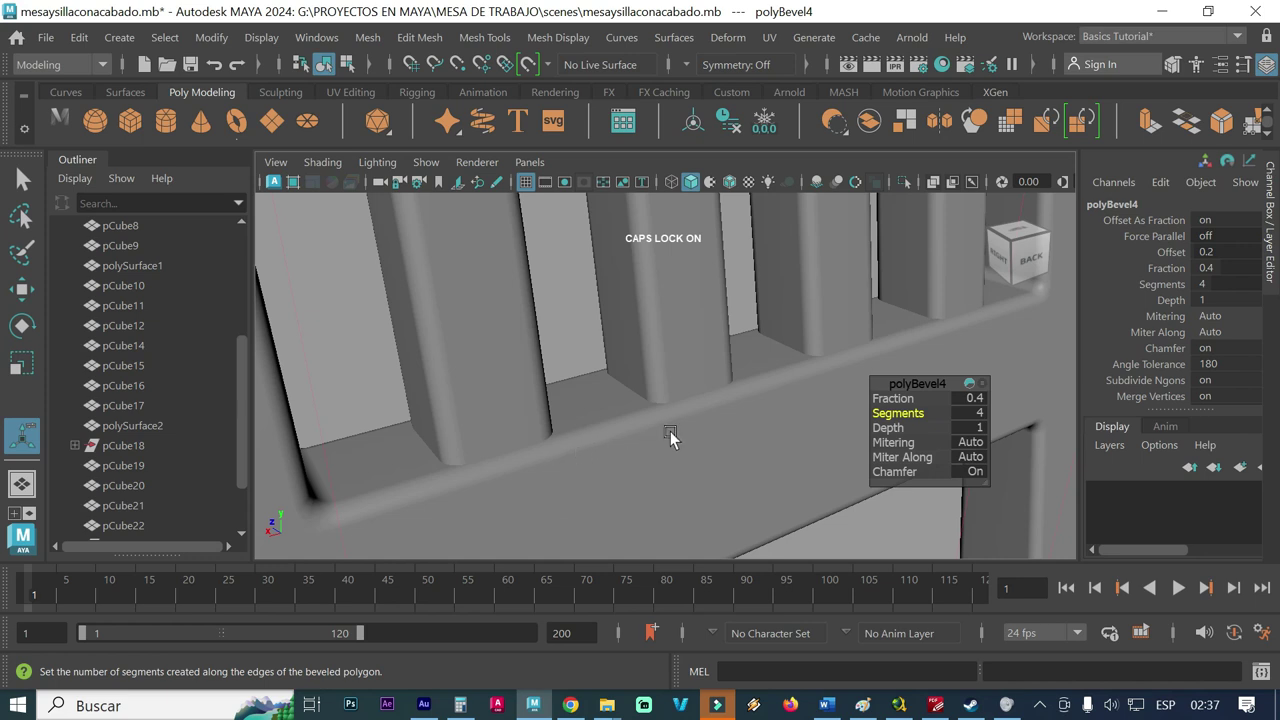
mouse_move(691, 421)
left_mouse_down("alt")
mouse_move(760, 400)
mouse_move(734, 413)
left_mouse_up("alt")
mouse_move(734, 413)
right_mouse_down("alt")
mouse_move(563, 400)
mouse_move(660, 394)
mouse_move(486, 379)
right_mouse_up("alt")
mouse_move(662, 377)
left_mouse_down("alt")
mouse_move(654, 365)
mouse_move(626, 371)
mouse_move(623, 509)
mouse_move(594, 477)
mouse_move(674, 497)
left_mouse_up("alt")
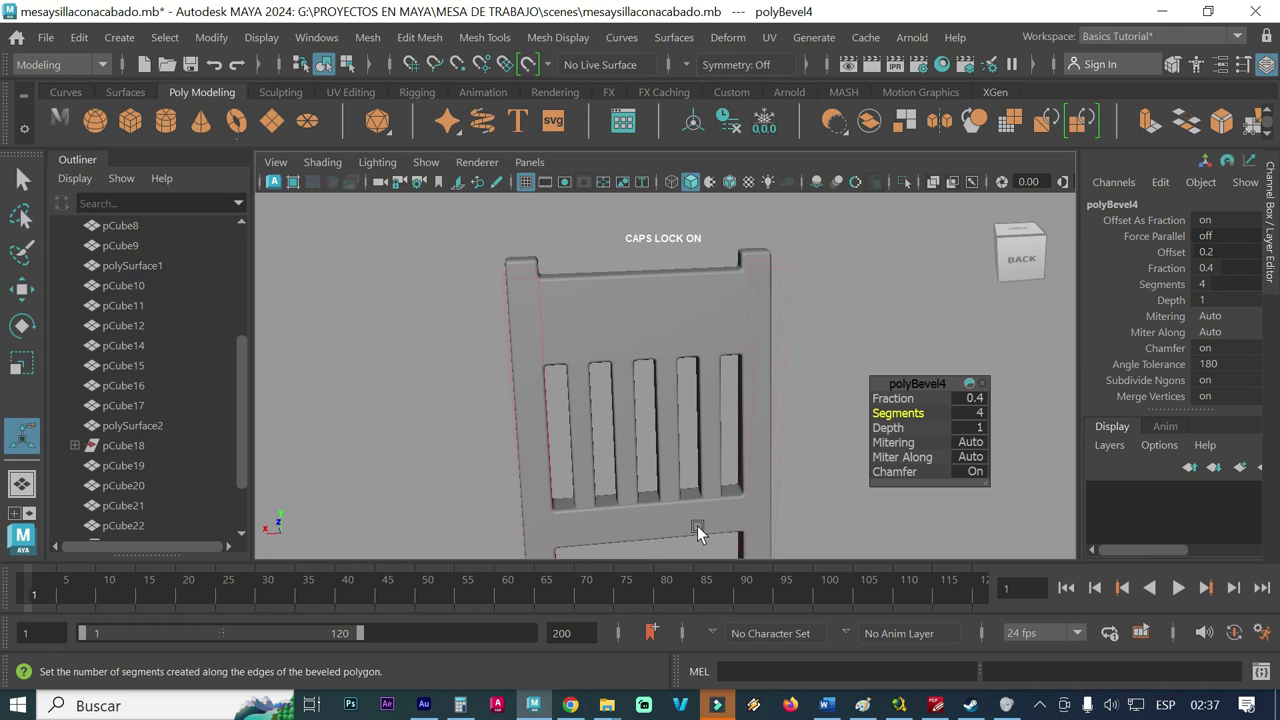
mouse_move(604, 443)
left_mouse_down("alt")
mouse_move(680, 457)
mouse_move(643, 251)
left_mouse_up("alt")
mouse_move(685, 340)
left_mouse_down("alt")
mouse_move(629, 329)
mouse_move(626, 397)
mouse_move(586, 400)
mouse_move(634, 398)
mouse_move(589, 389)
mouse_move(546, 471)
left_mouse_up("alt")
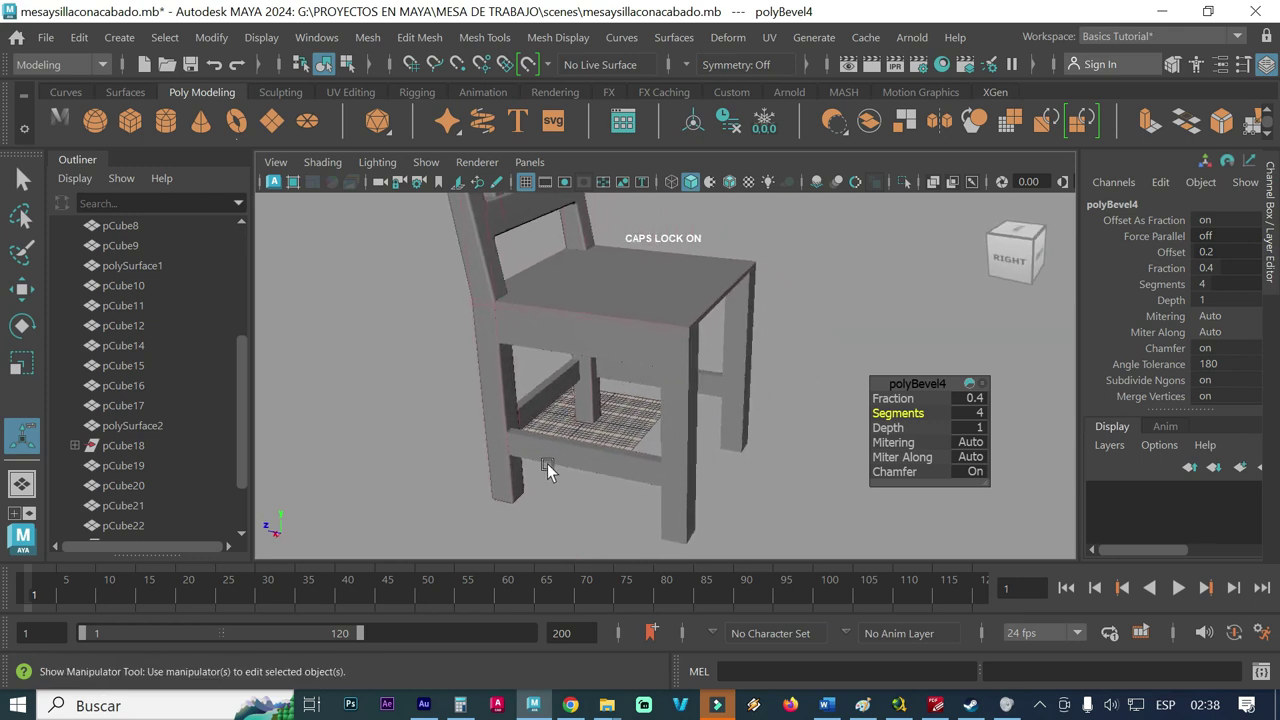
right_click_drag(546, 471, 709, 457, "alt")
mouse_move(709, 457)
middle_mouse_down("alt")
mouse_move(707, 383)
mouse_move(632, 411)
middle_mouse_up("alt")
- Bevel the rail below the seat with Fraction 0.4 and 4 segments, then deselect
left_click(630, 411)
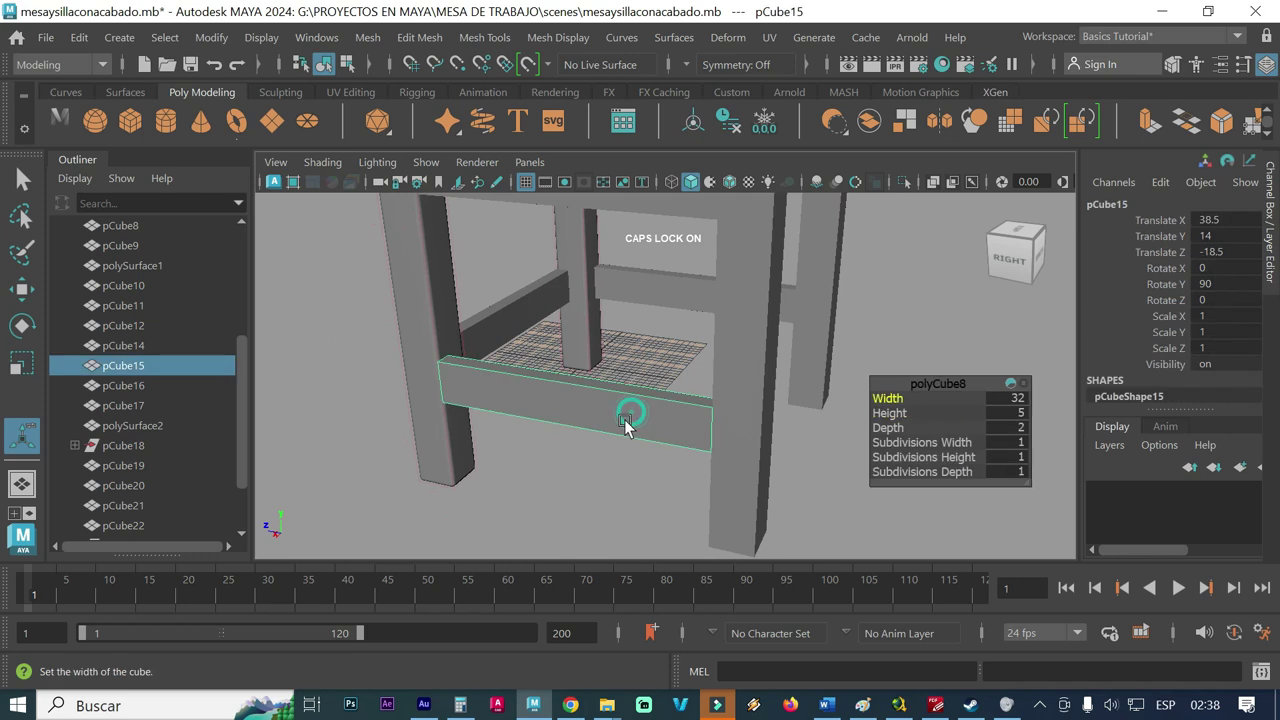
left_click(420, 37)
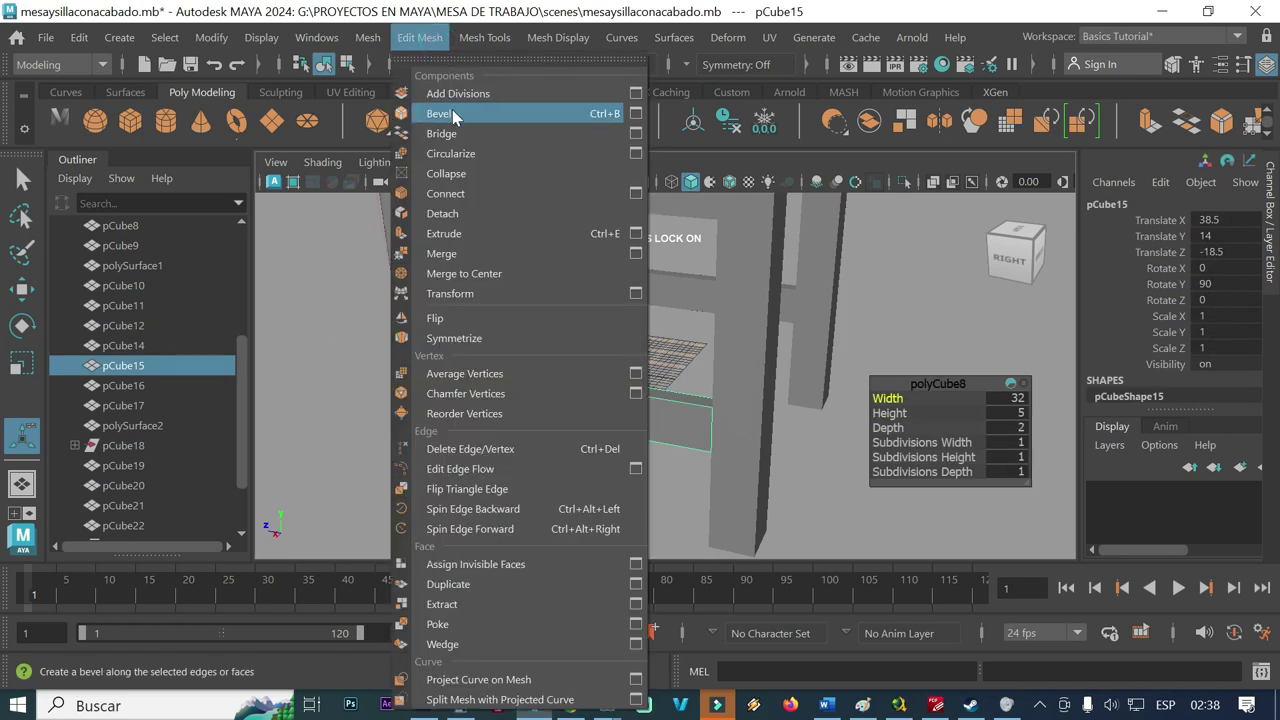
left_click(452, 113)
left_click(979, 401)
type("0.4")
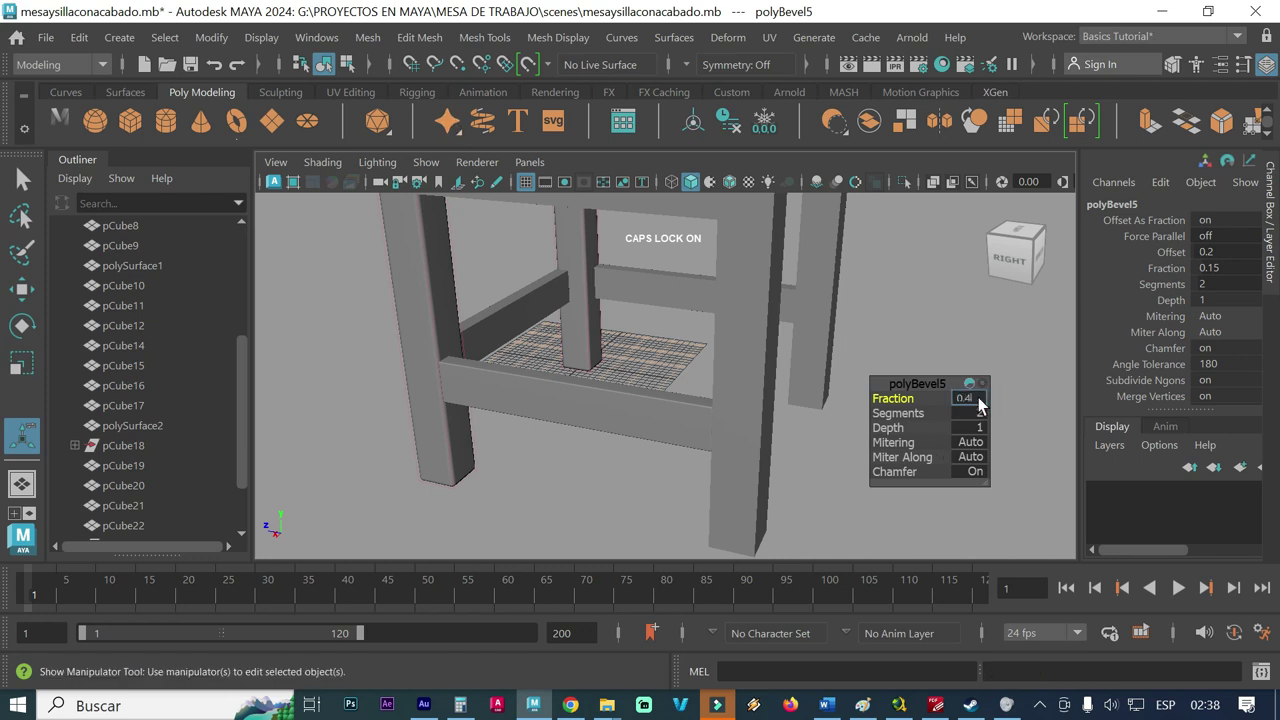
left_click(973, 420)
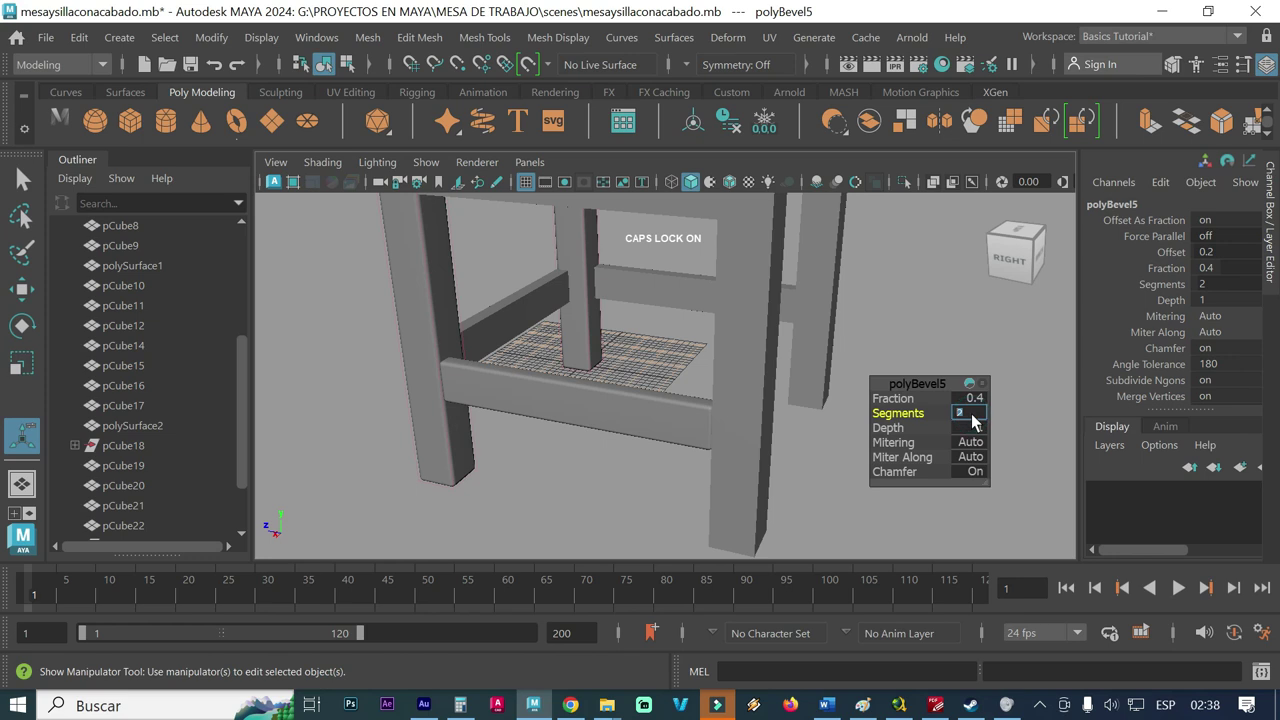
left_click(643, 486)
- Orbit and zoom around the stool to check the beveled rail from below and front
mouse_move(629, 494)
left_mouse_down("alt")
mouse_move(589, 506)
mouse_move(491, 408)
left_mouse_up("alt")
scroll(580, 400, "up", 5)
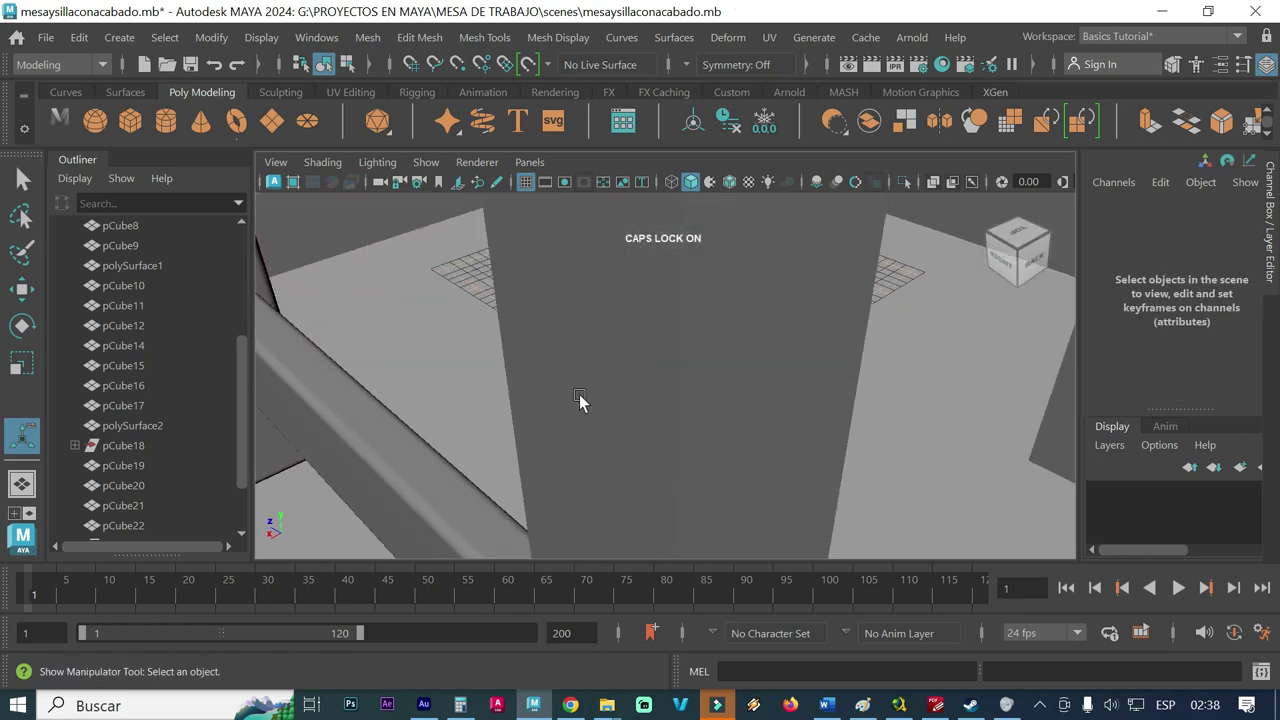
scroll(577, 386, "down", 2)
scroll(590, 368, "down", 2)
scroll(550, 364, "up", 2)
scroll(530, 360, "down", 3)
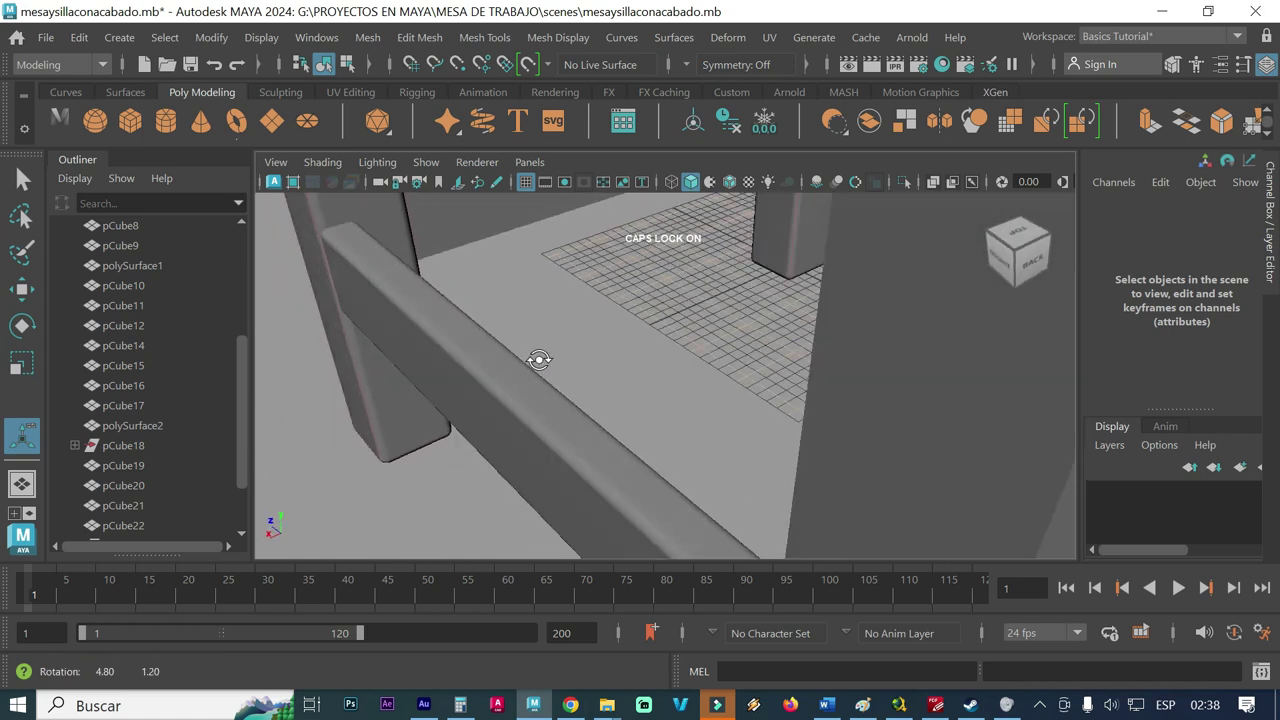
scroll(640, 360, "down", 2)
left_click_drag(729, 357, 606, 338, "alt")
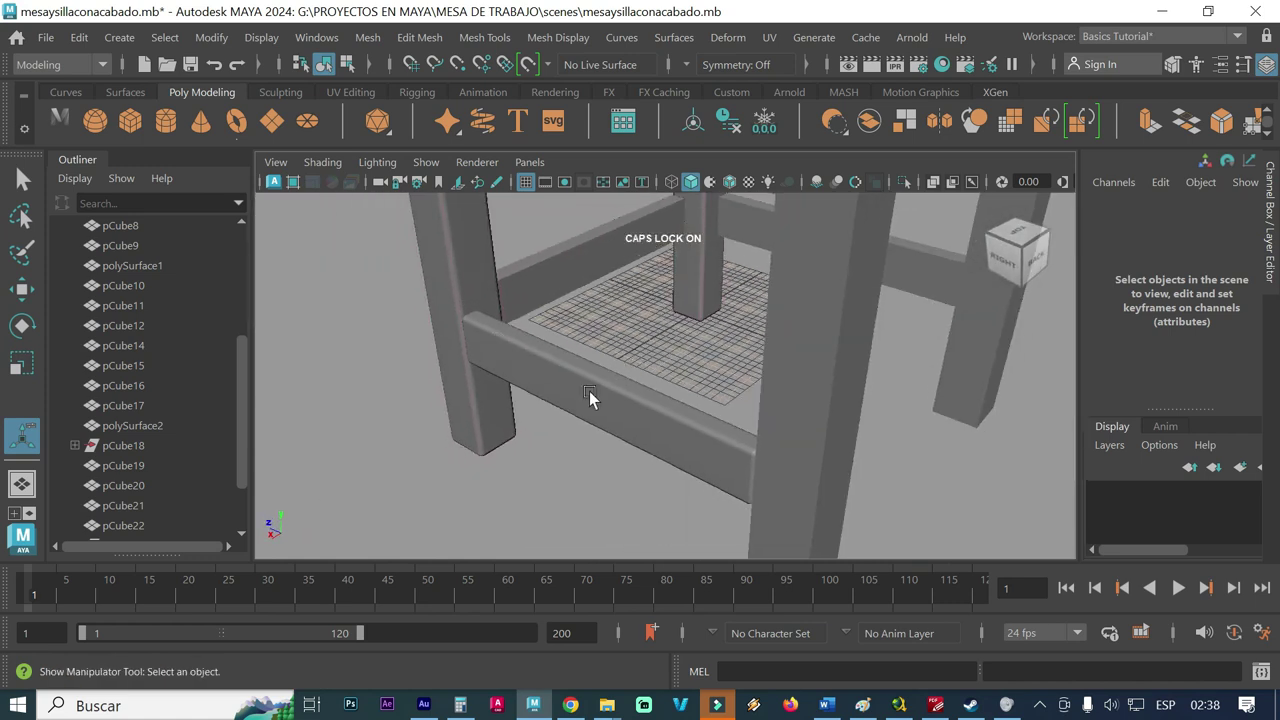
mouse_move(526, 408)
left_mouse_down("alt")
mouse_move(651, 406)
mouse_move(583, 415)
mouse_move(630, 422)
left_mouse_up("alt")
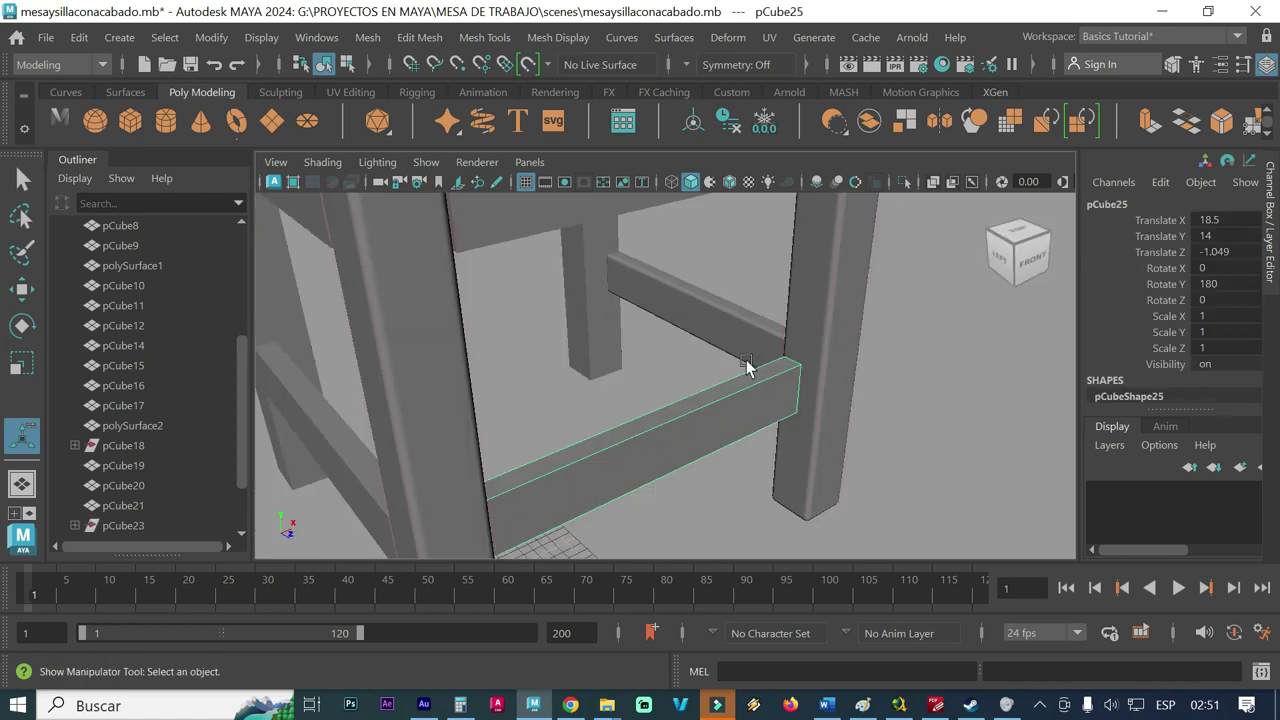
- Select the upper beam pCube15 and bring up its bevel settings for review
left_click(718, 363)
left_click(729, 345)
key("ctrl+b")
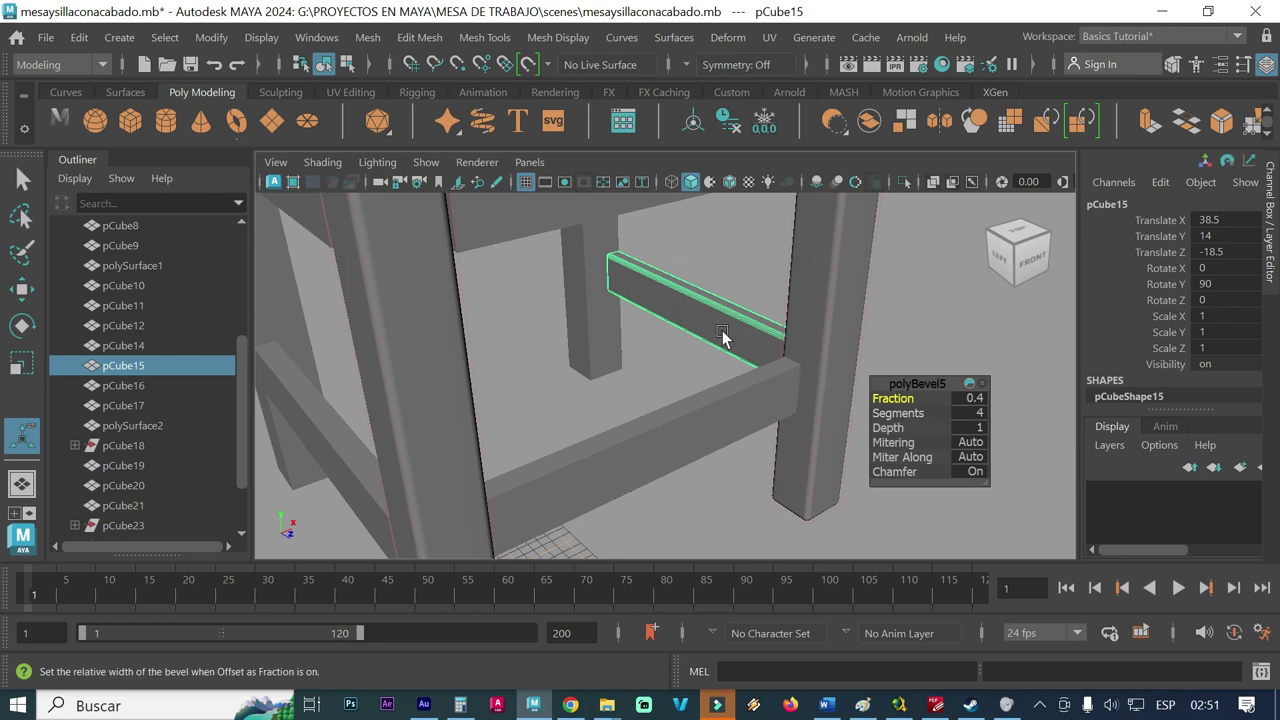
- Select the lower rail pCube25 and orbit around it to inspect it
left_click(707, 422)
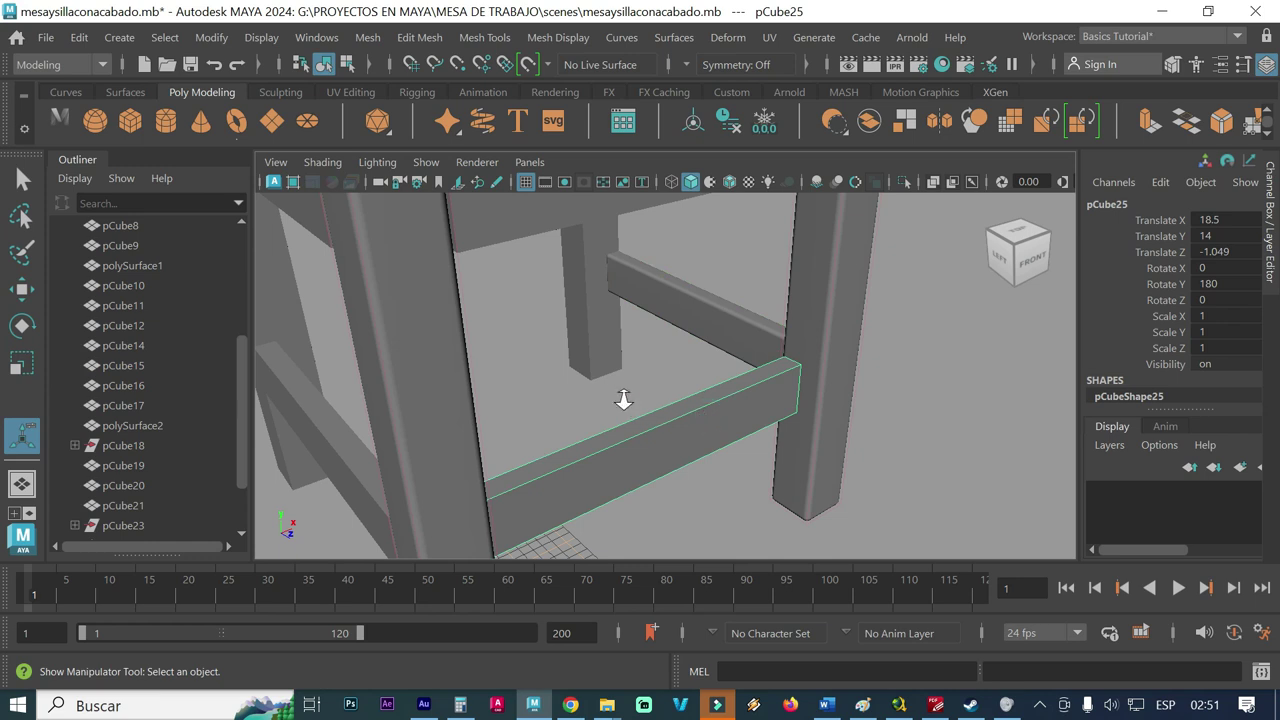
scroll(660, 400, "up", 2)
scroll(705, 385, "up", 2)
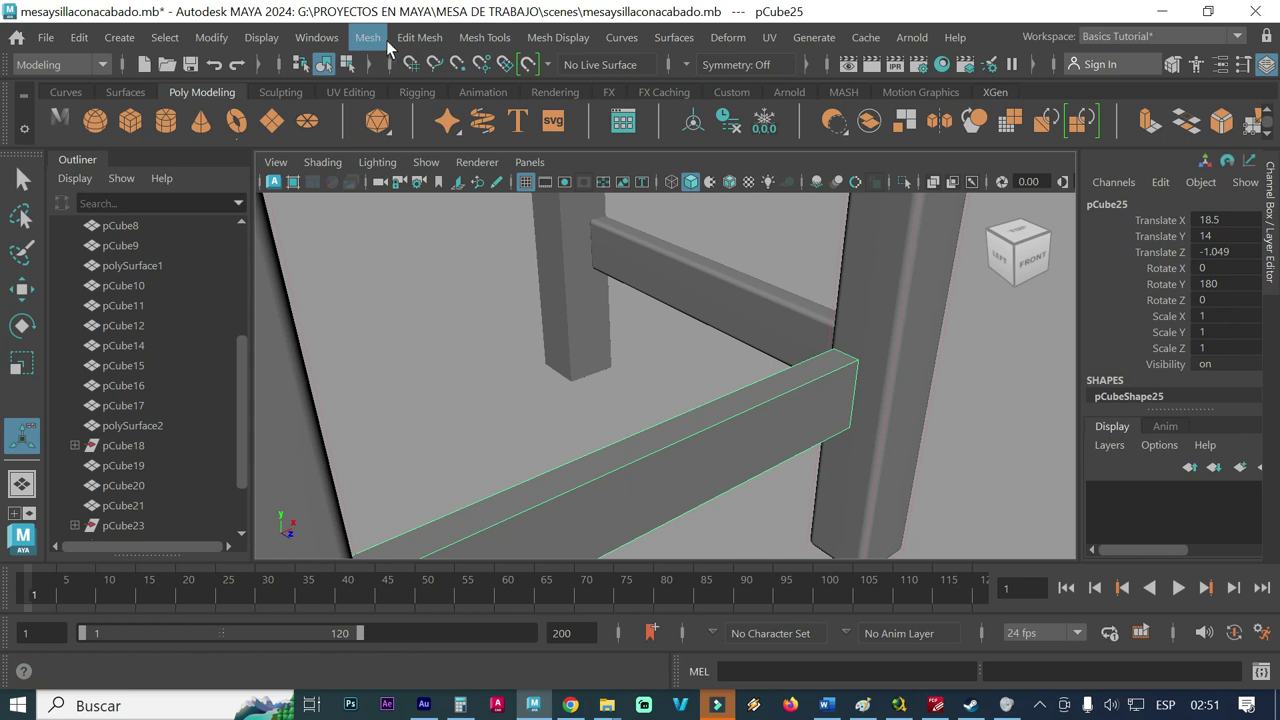
left_click(421, 38)
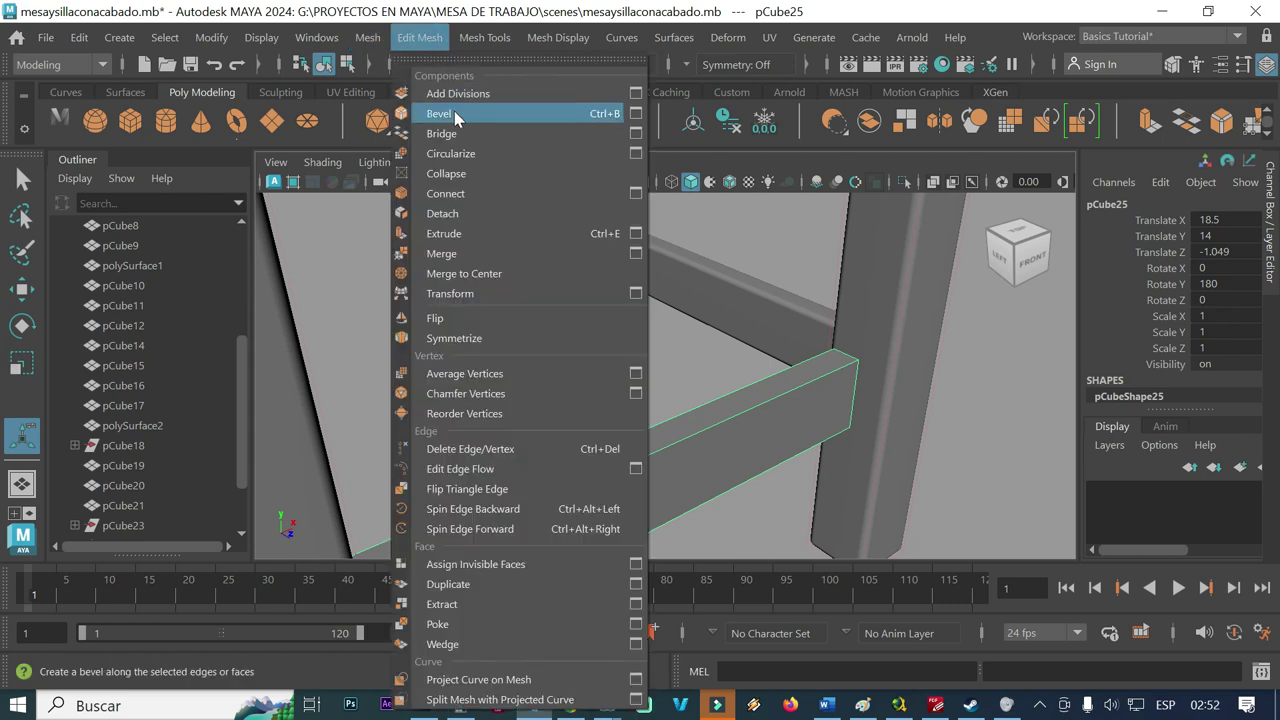
left_click(362, 281)
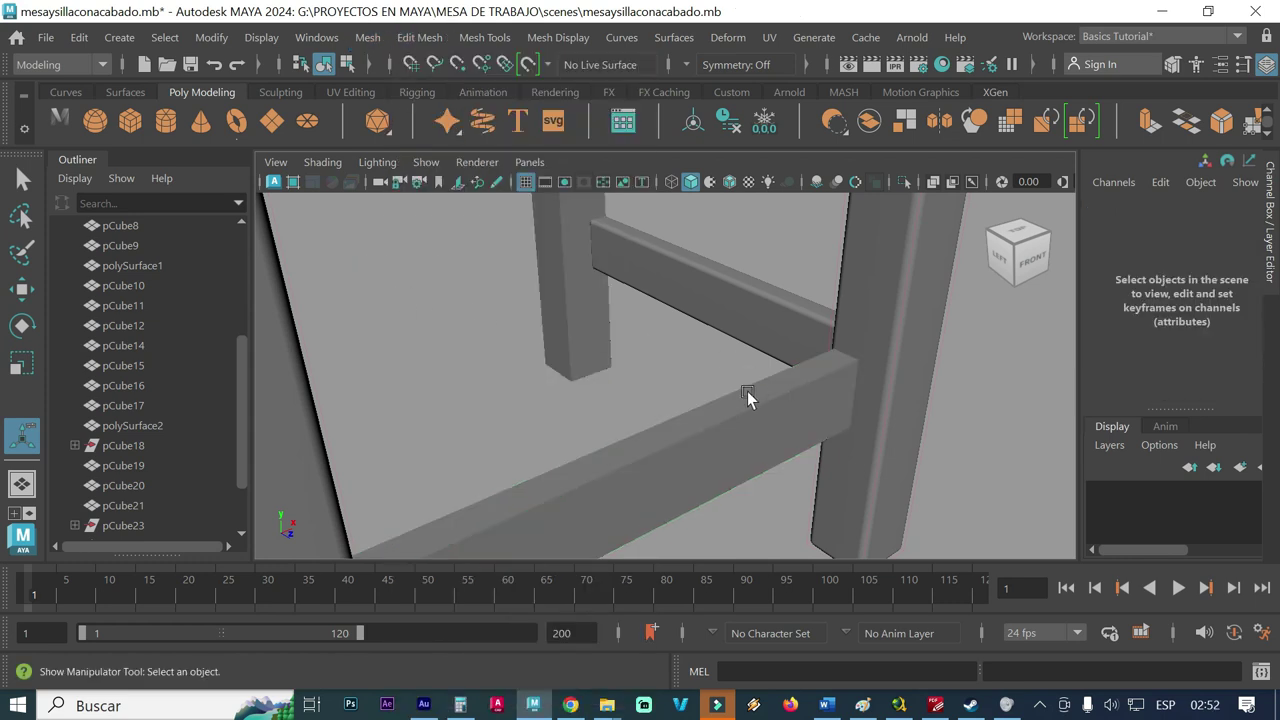
left_click_drag(750, 390, 773, 395, "alt")
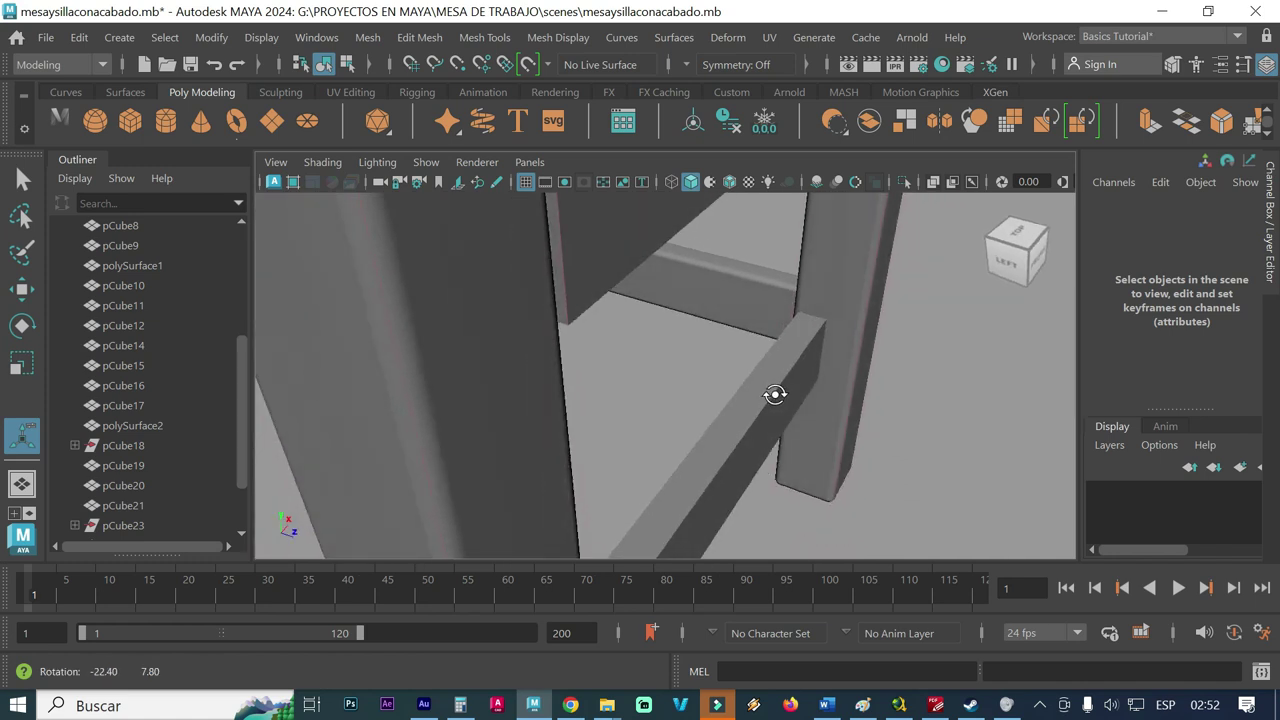
left_click(815, 350)
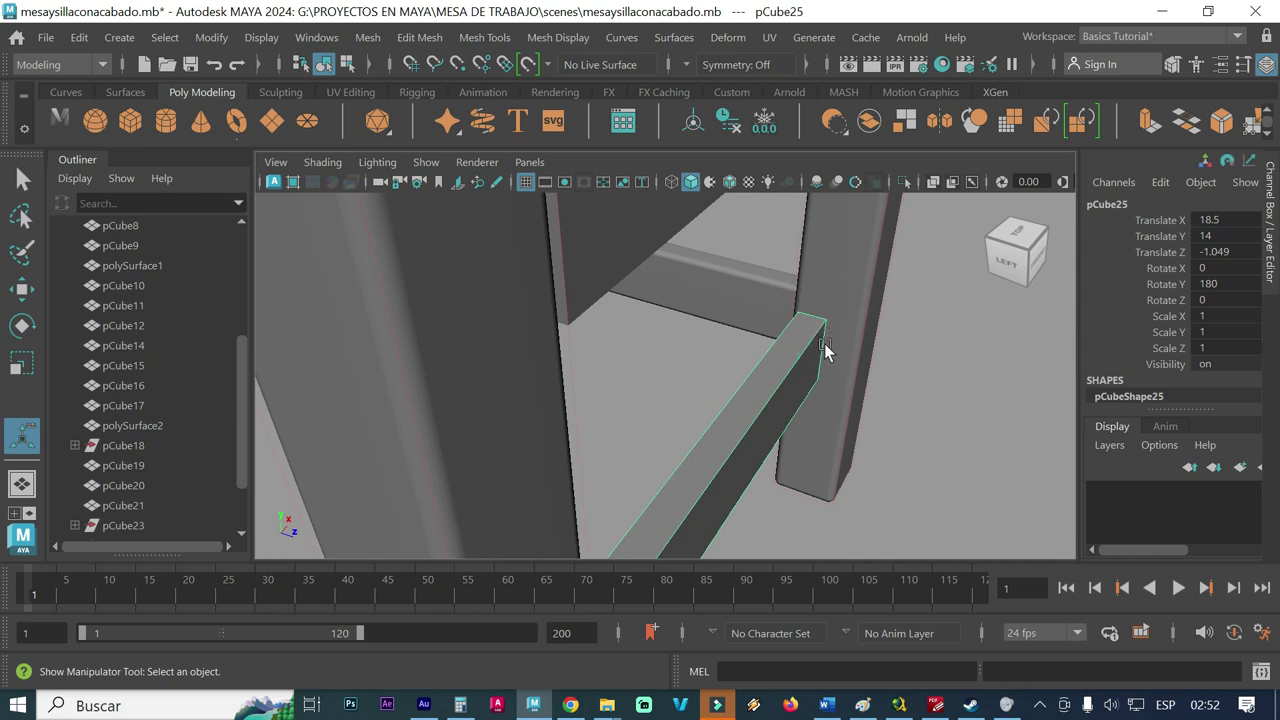
left_click_drag(806, 388, 772, 381, "alt")
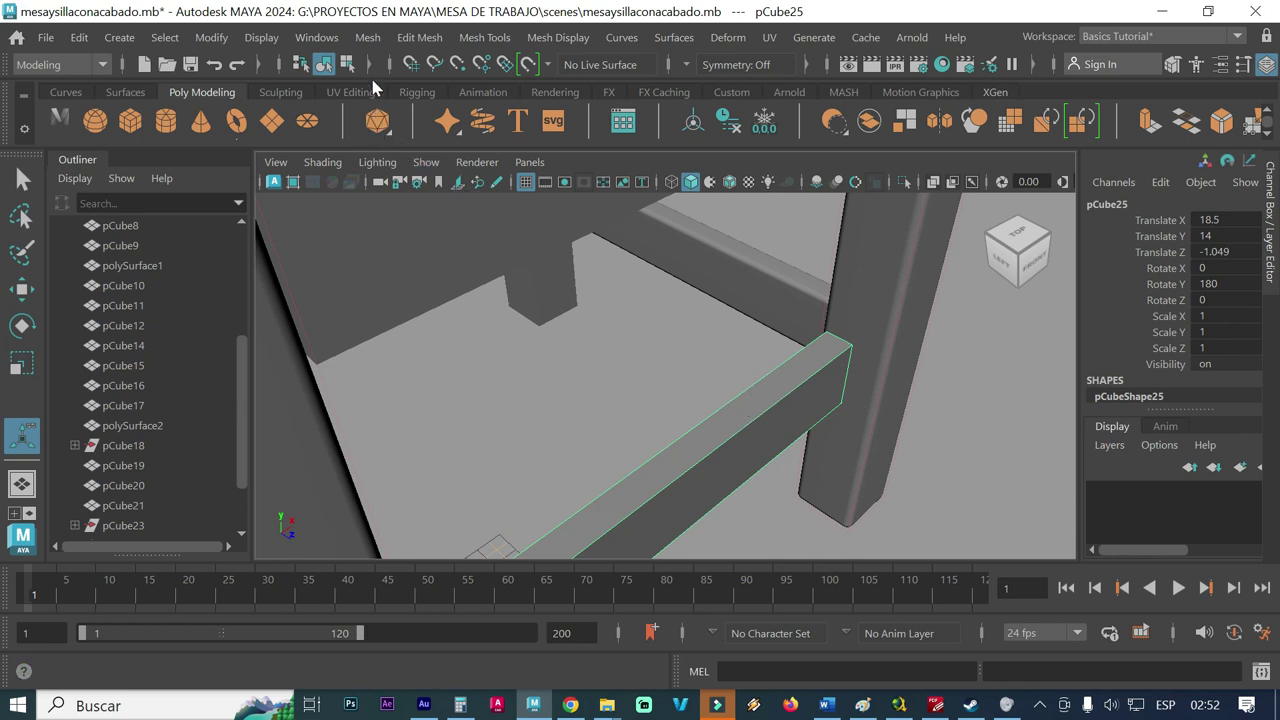
- Freeze pCube25's transformations so translate and rotate read 0, then reselect it
left_click(376, 46)
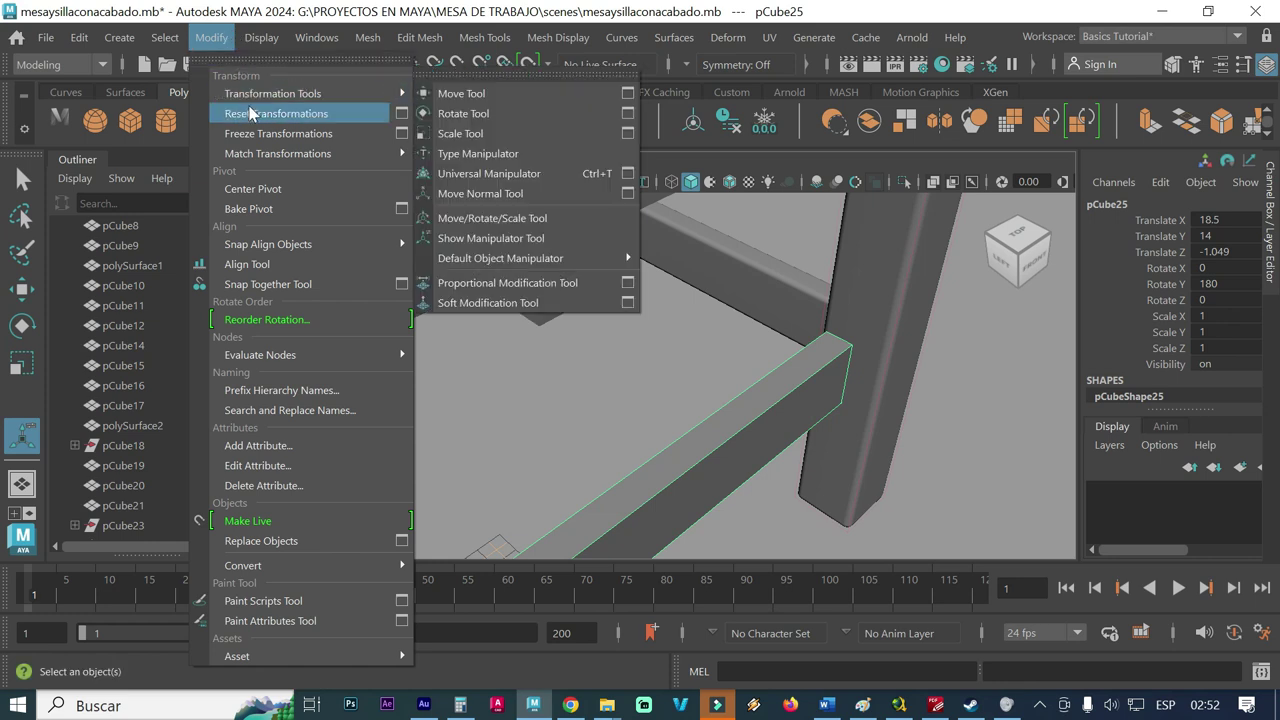
left_click(303, 137)
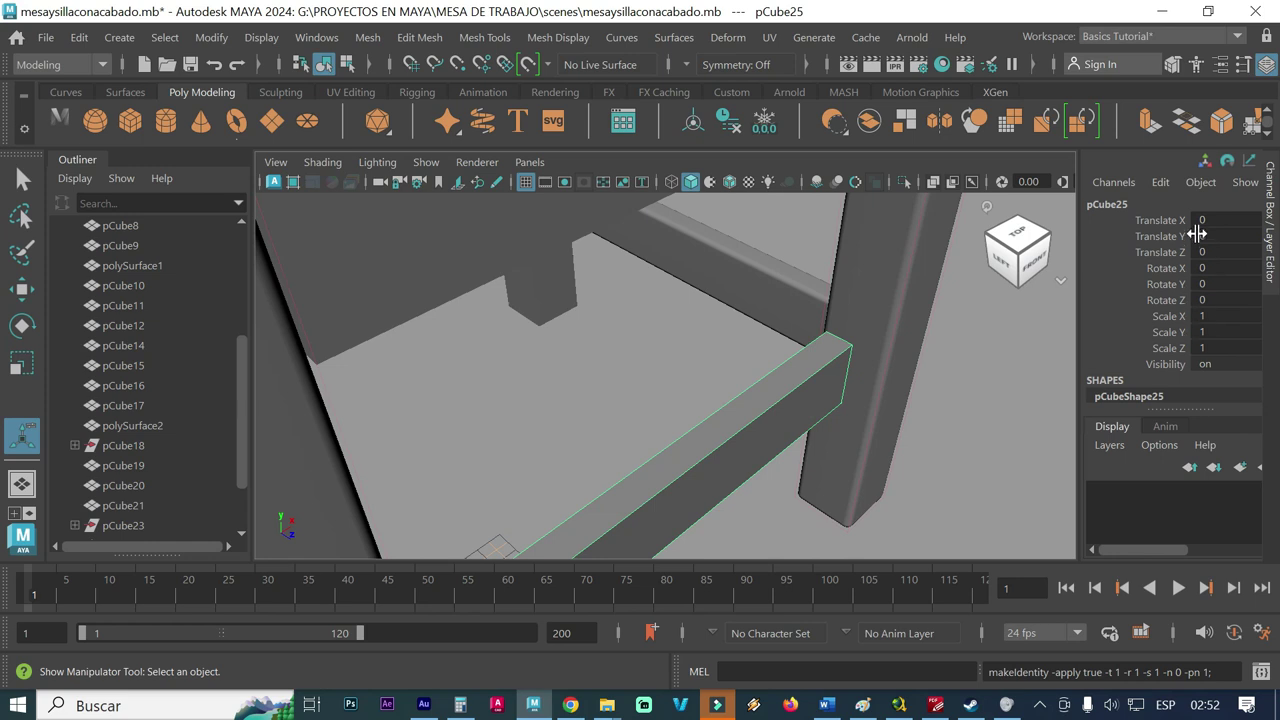
left_click(608, 367)
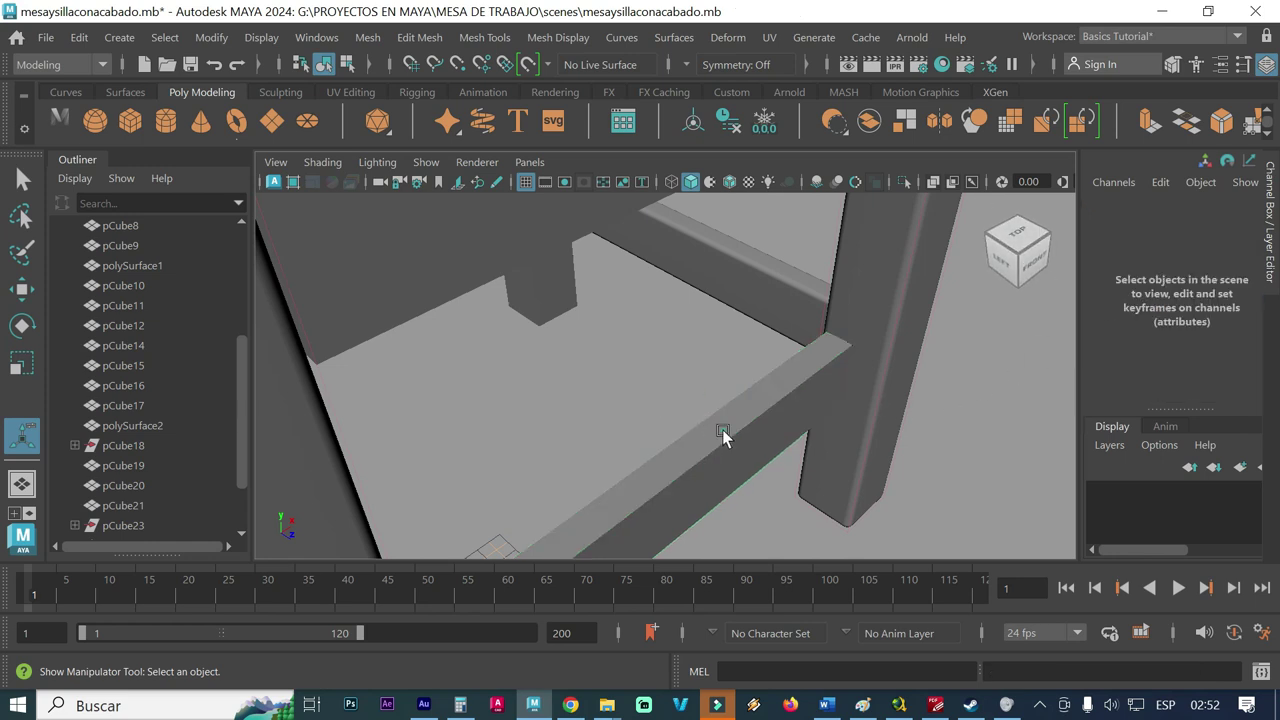
left_click(722, 429)
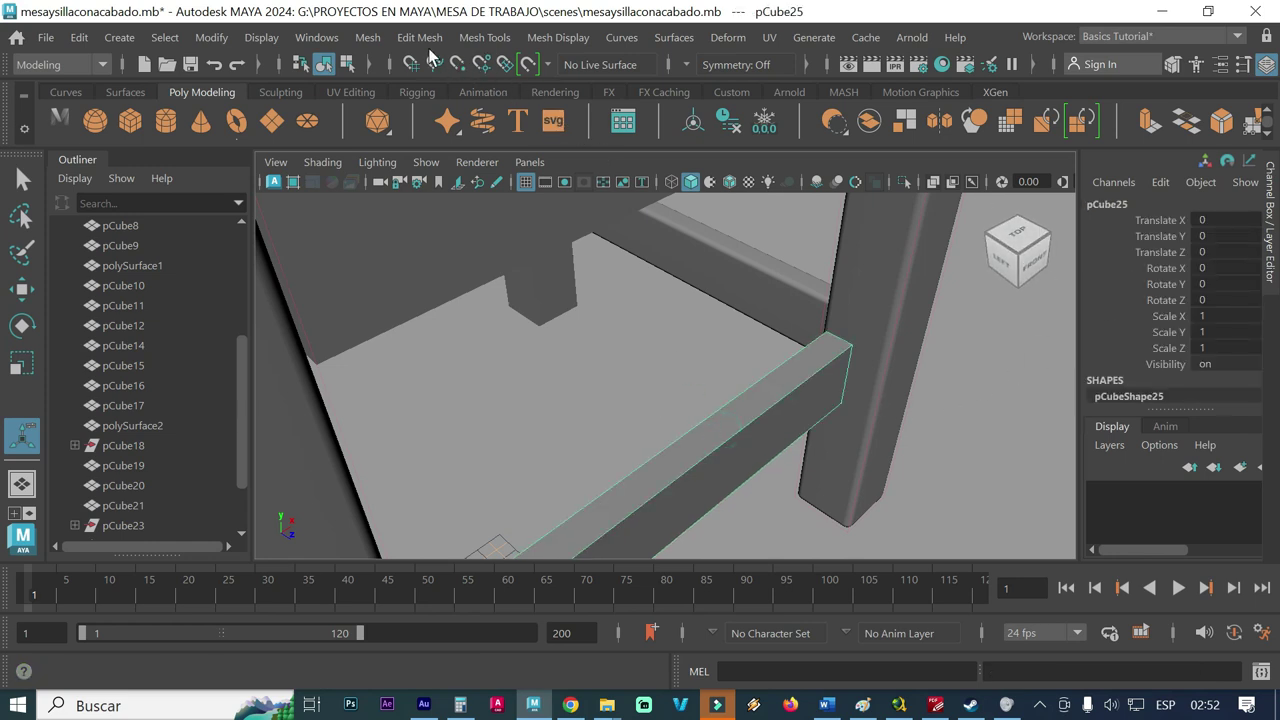
- Bevel pCube25's edges with Fraction 0.4 and 4 segments, then deselect it
left_click(420, 37)
left_click(447, 113)
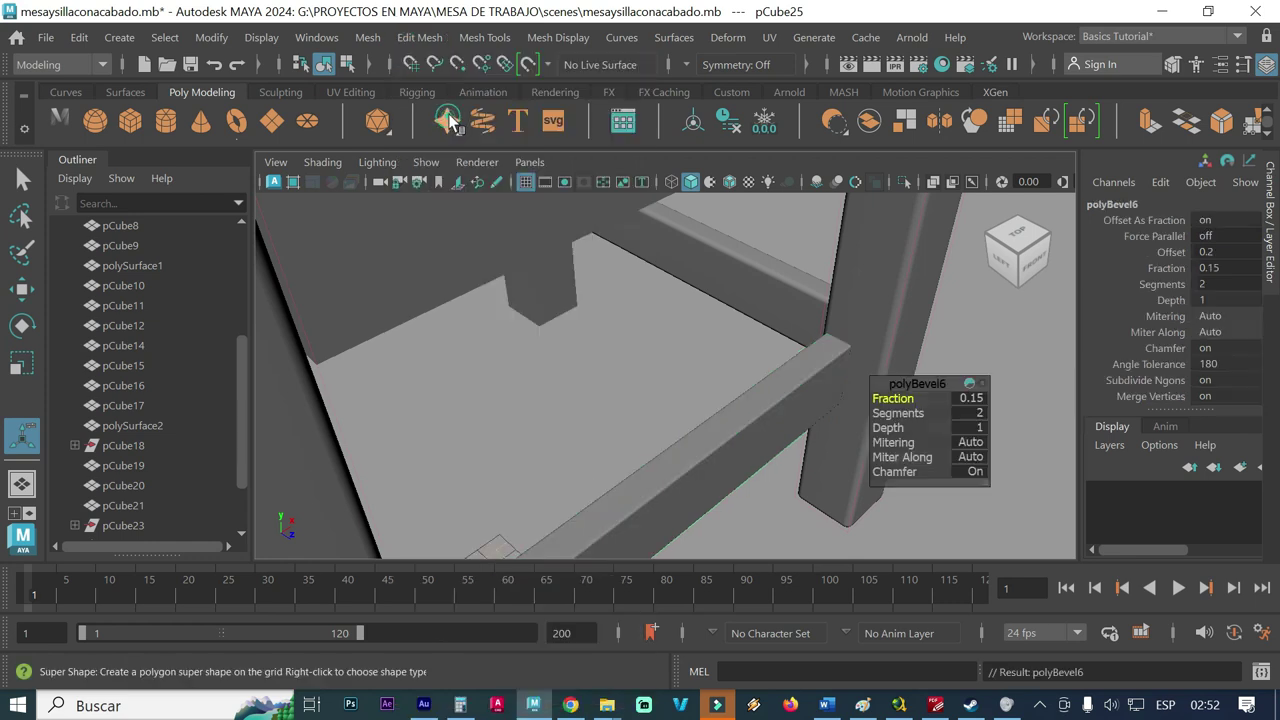
left_click(972, 400)
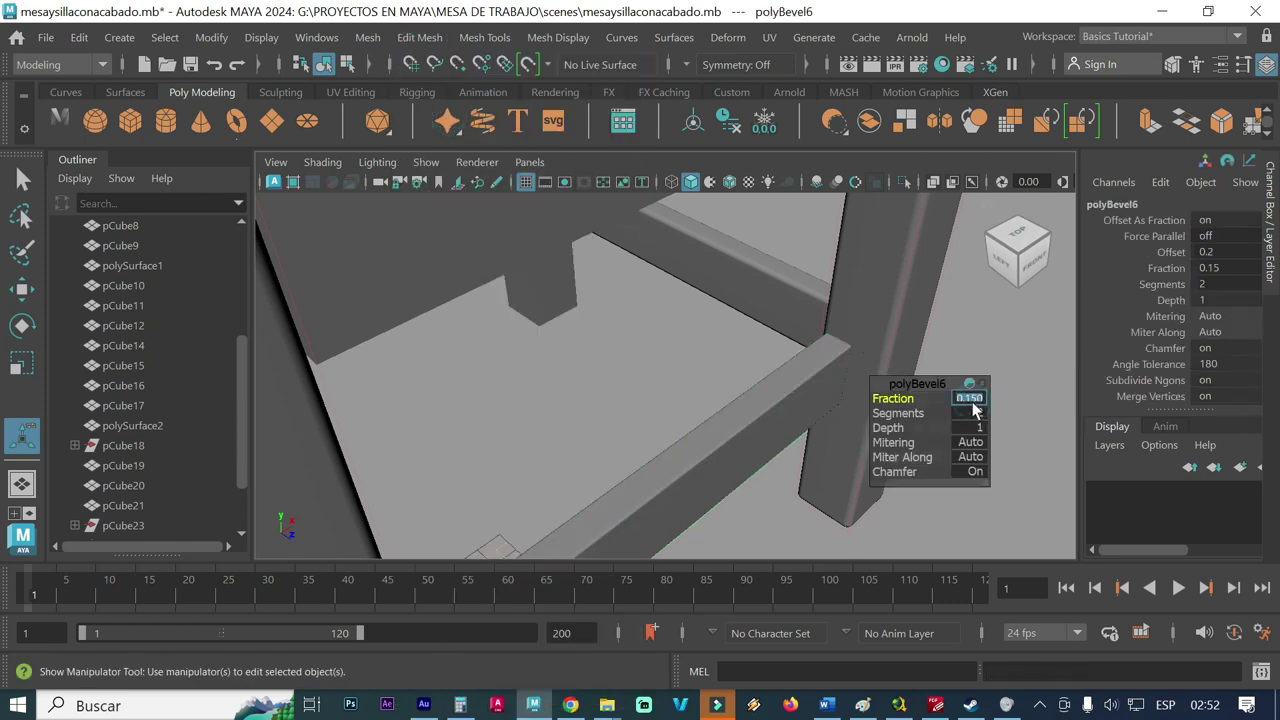
key("Return")
left_click(972, 413)
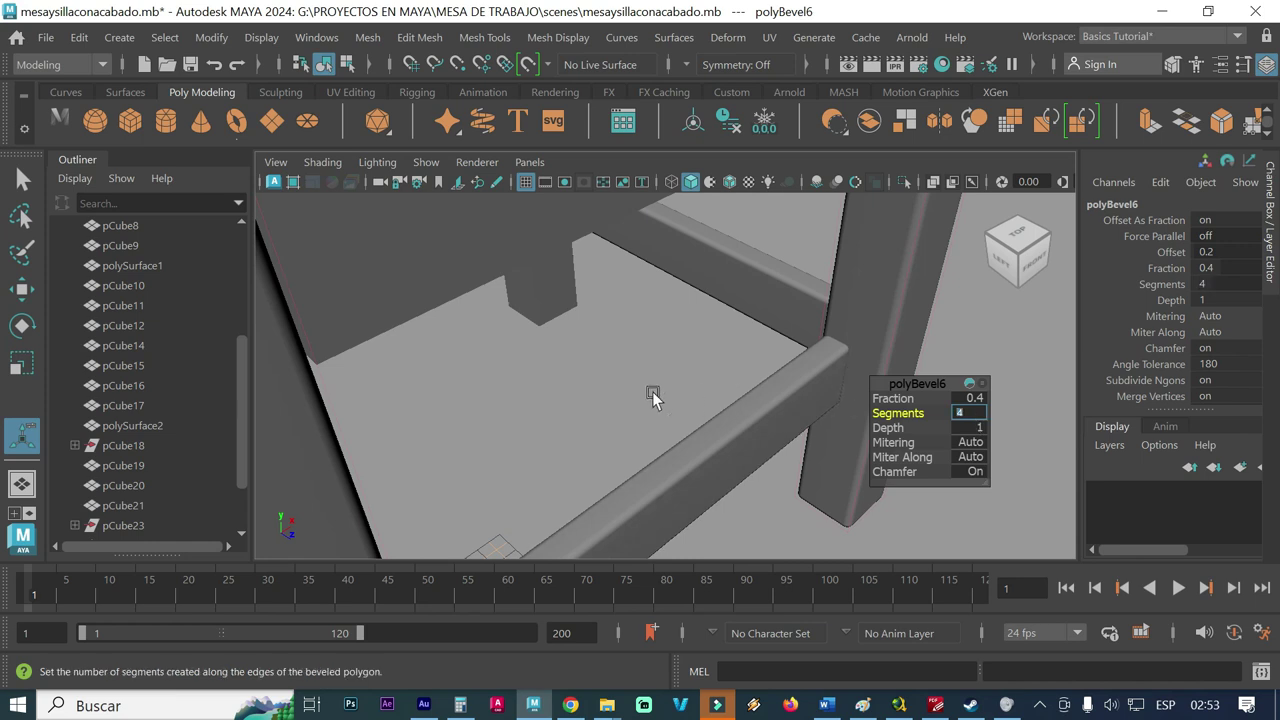
left_click(621, 390)
- Orbit under and around the chair to view the rounded lower rails
mouse_move(648, 440)
left_mouse_down("alt")
mouse_move(545, 377)
mouse_move(603, 346)
mouse_move(626, 357)
mouse_move(554, 363)
mouse_move(554, 374)
left_mouse_up("alt")
mouse_move(554, 374)
right_mouse_down("alt")
mouse_move(781, 399)
mouse_move(720, 423)
mouse_move(709, 417)
mouse_move(780, 399)
right_mouse_up("alt")
mouse_move(670, 415)
left_mouse_down("alt")
mouse_move(629, 400)
mouse_move(677, 383)
mouse_move(568, 398)
mouse_move(623, 403)
mouse_move(577, 409)
mouse_move(400, 406)
left_mouse_up("alt")
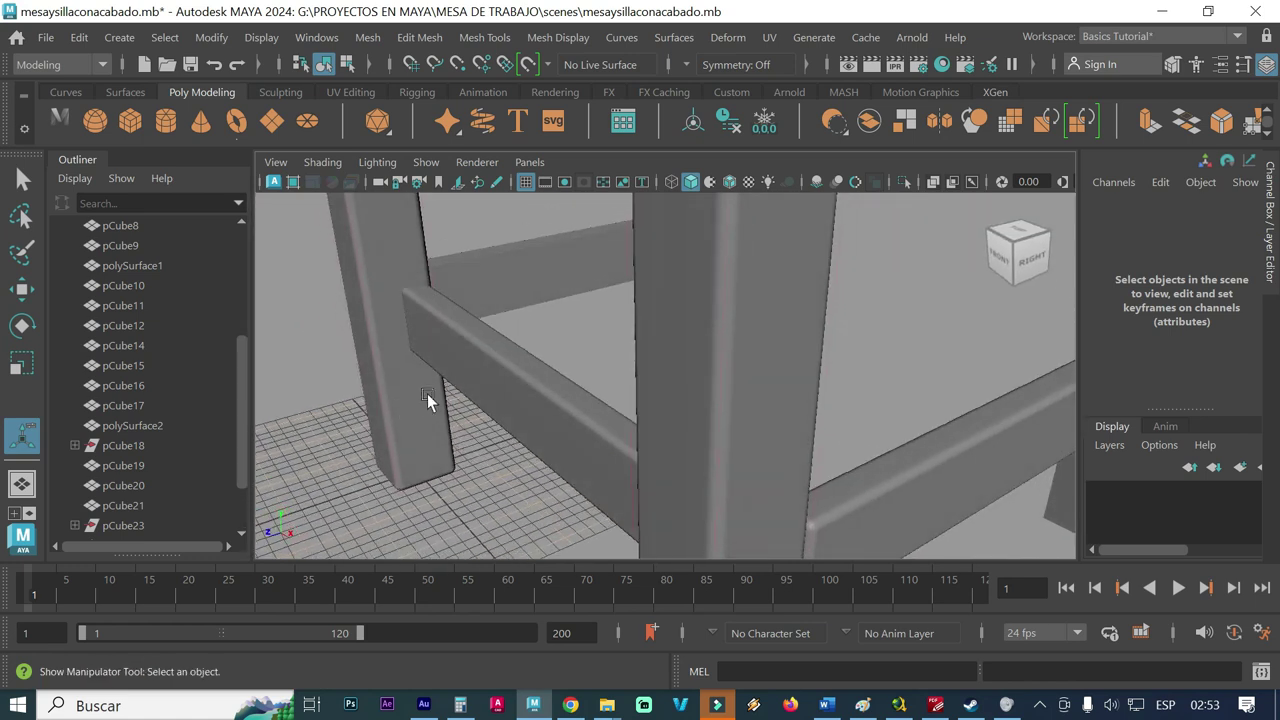
- Slide the stretcher pCube25 along Z to Translate Z 2.288
left_click(502, 386)
key("w")
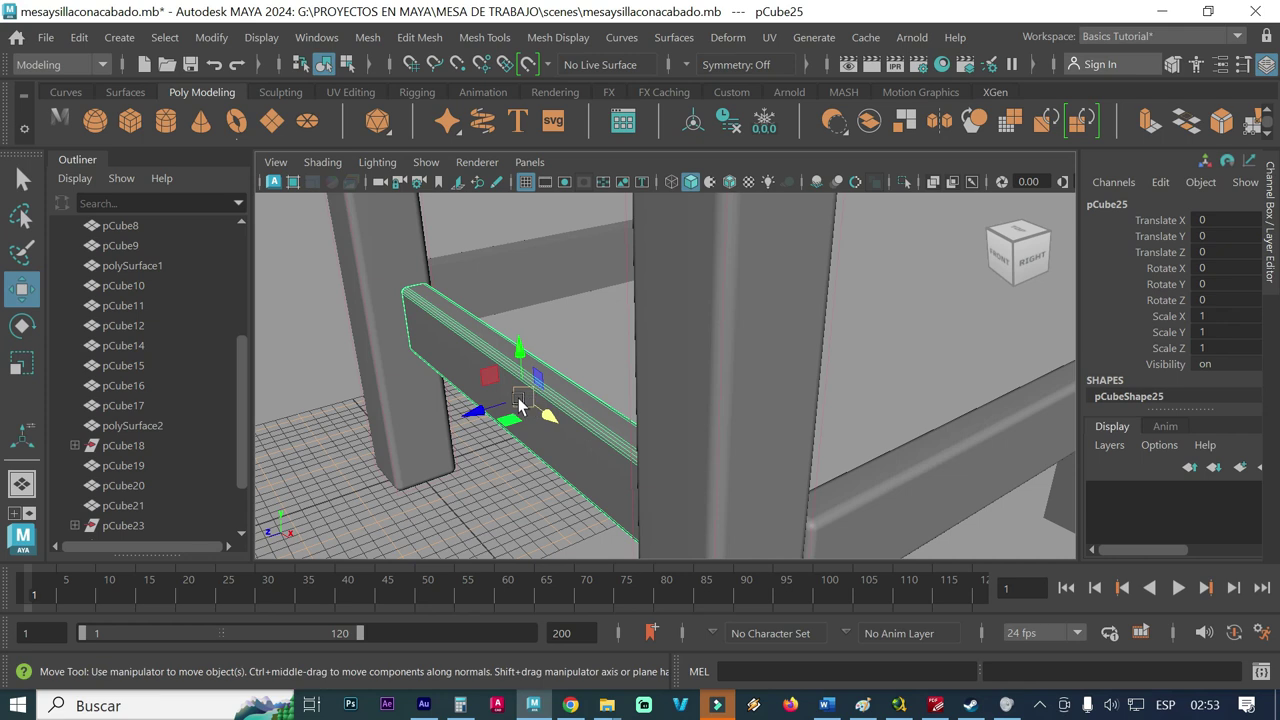
left_click_drag(476, 417, 433, 417)
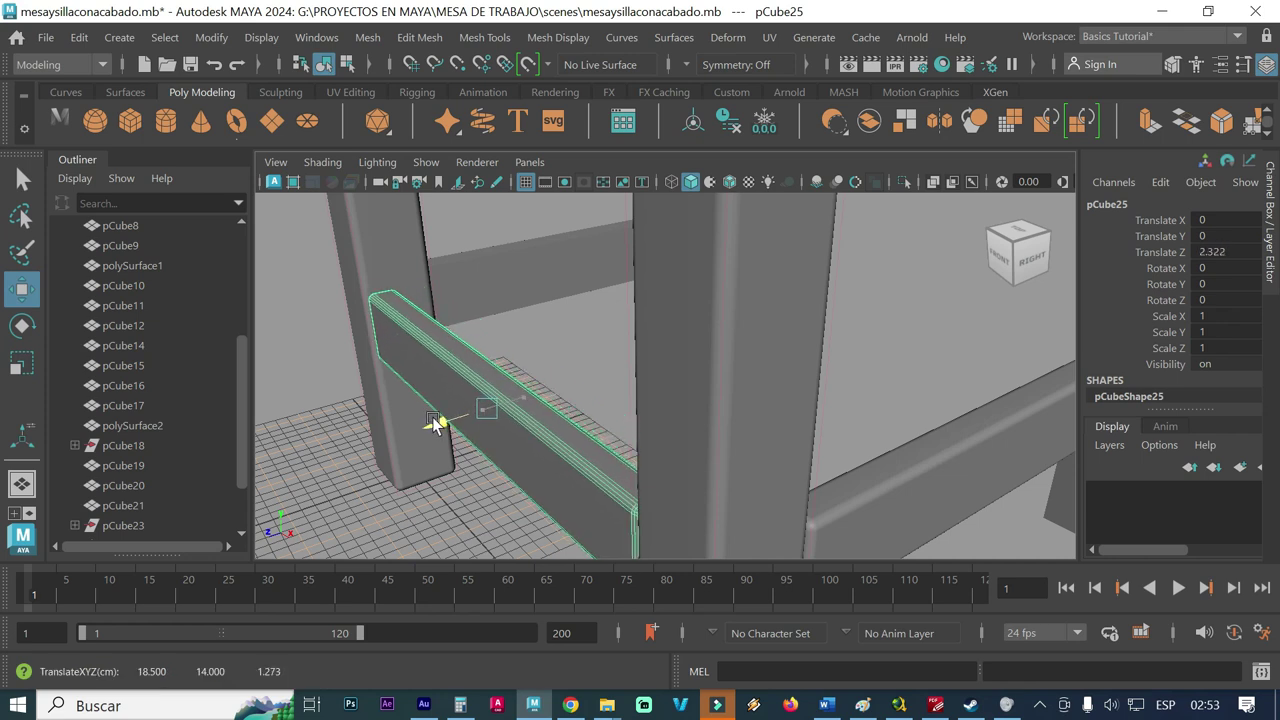
mouse_move(433, 417)
left_mouse_down("alt")
mouse_move(434, 428)
mouse_move(614, 412)
left_mouse_up("alt")
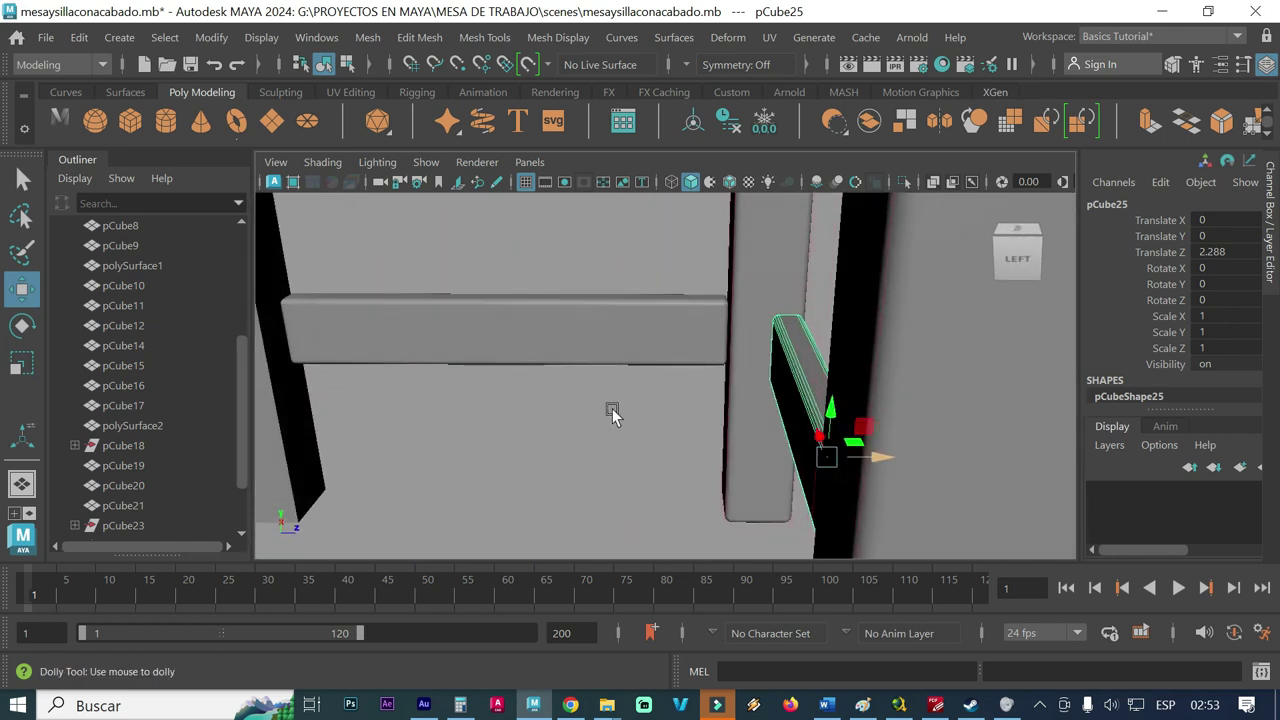
scroll(423, 406, "down", 3)
scroll(480, 423, "down", 2)
left_click_drag(511, 429, 580, 431, "alt")
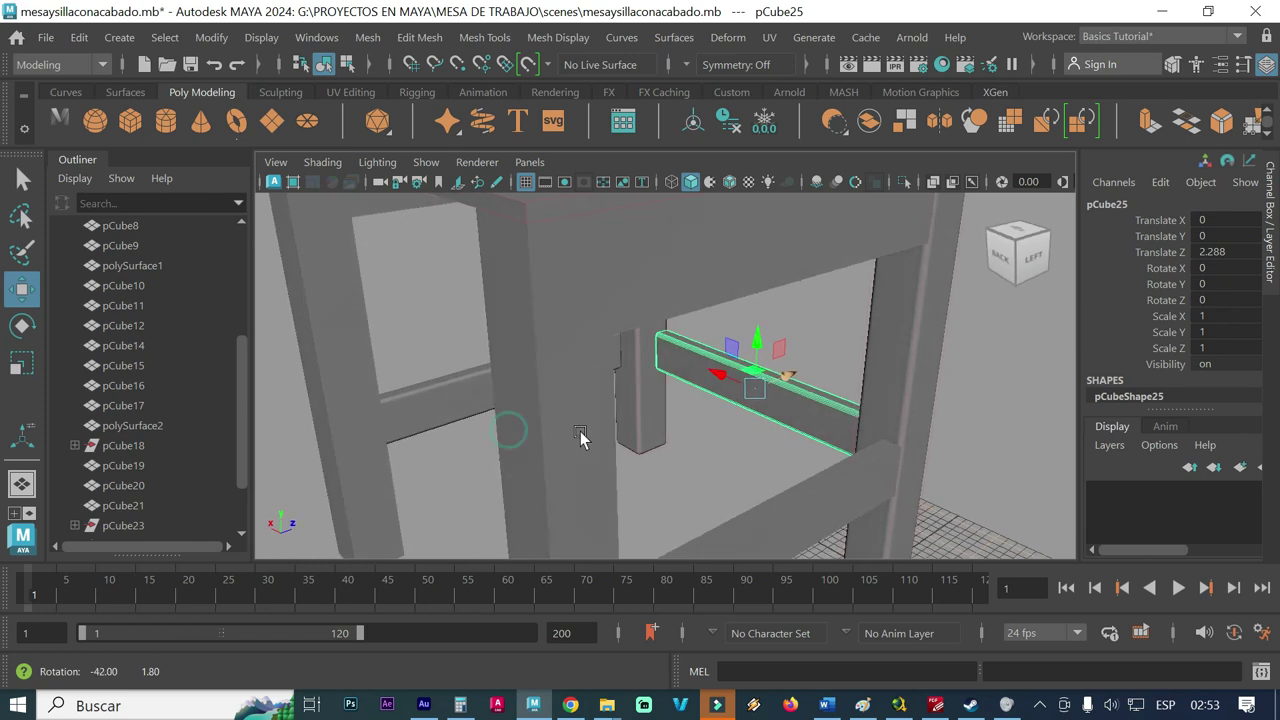
left_click_drag(799, 449, 765, 308, "alt")
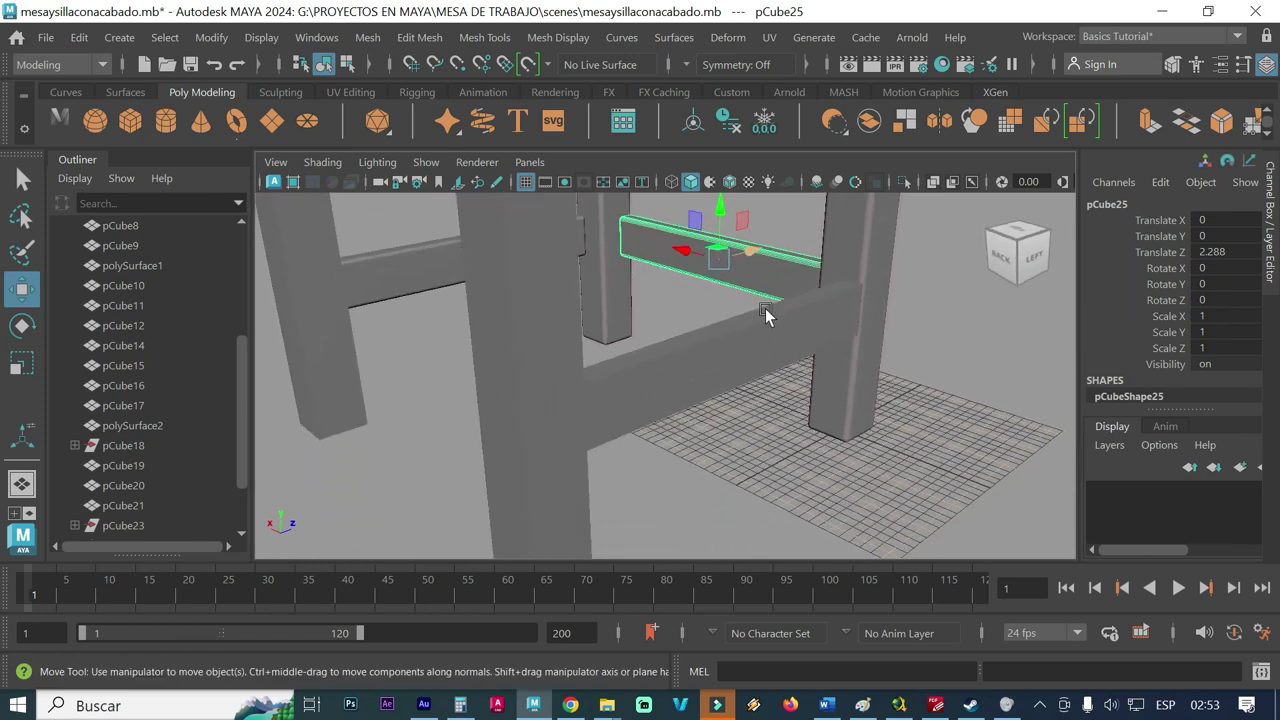
- Bevel the front rail pCube14 with a 0.4 fraction, then deselect it
left_click(737, 355)
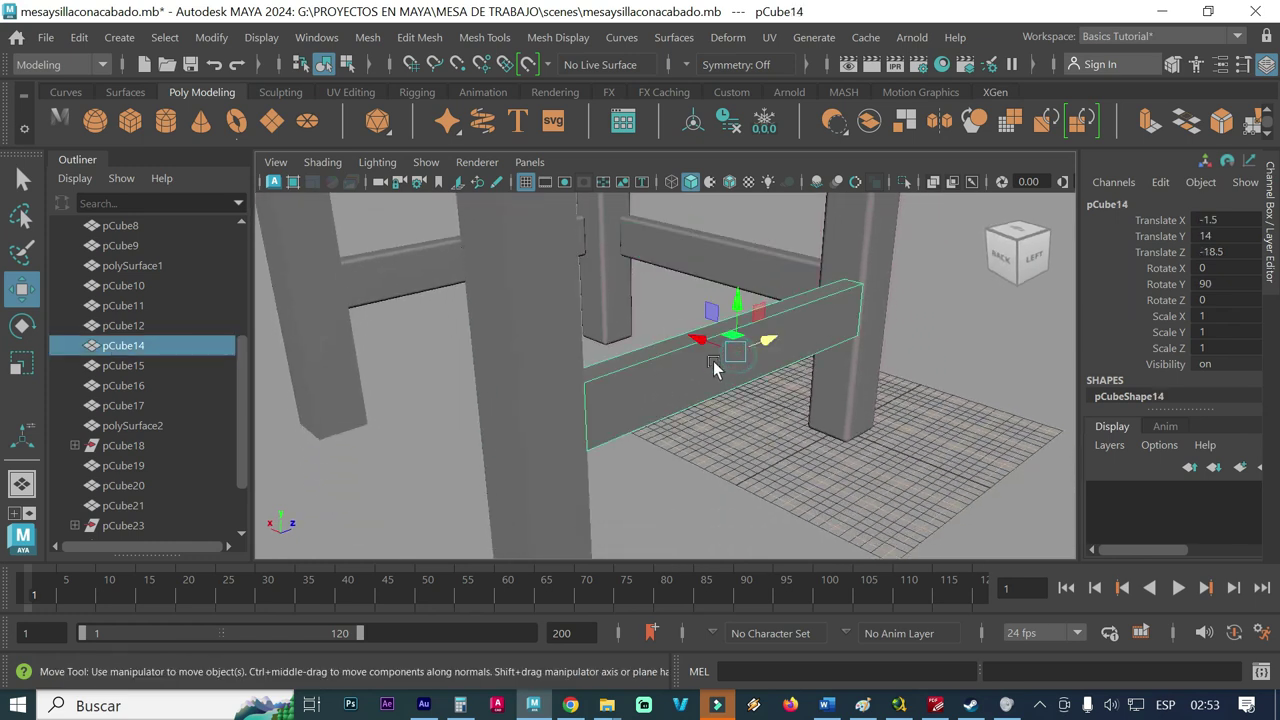
left_click(481, 40)
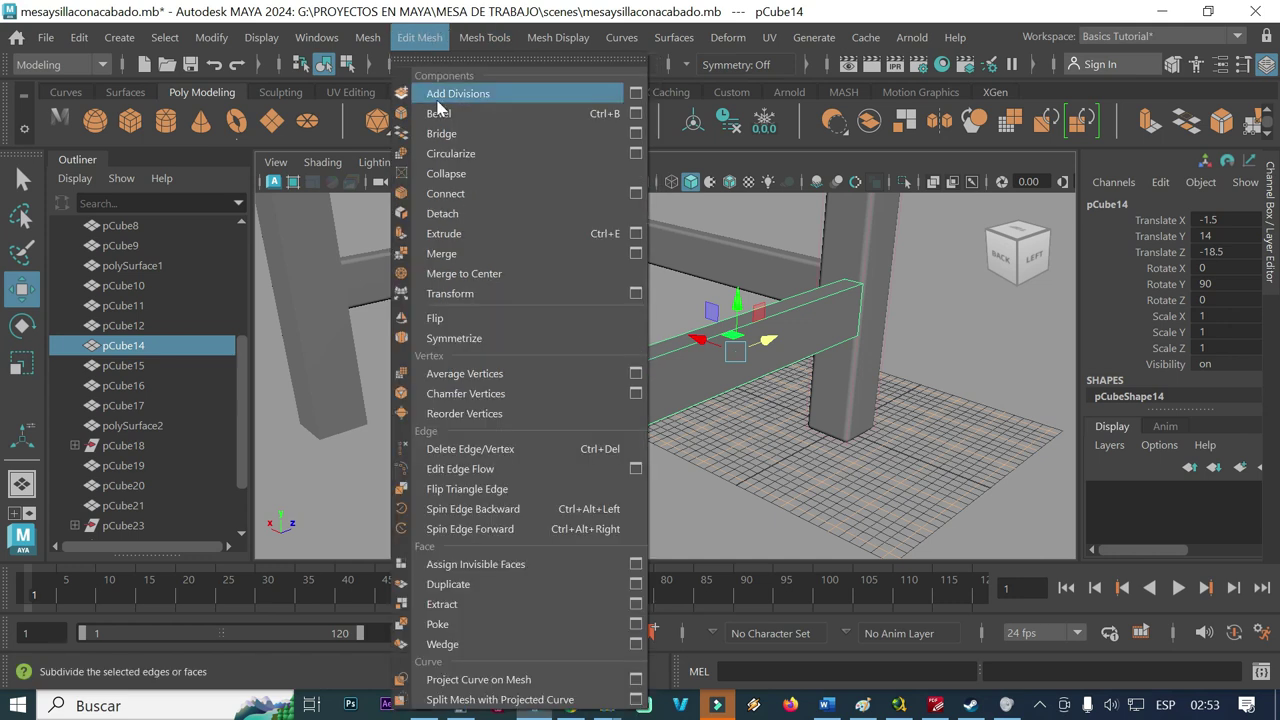
left_click(442, 114)
left_click(975, 408)
type("0.4")
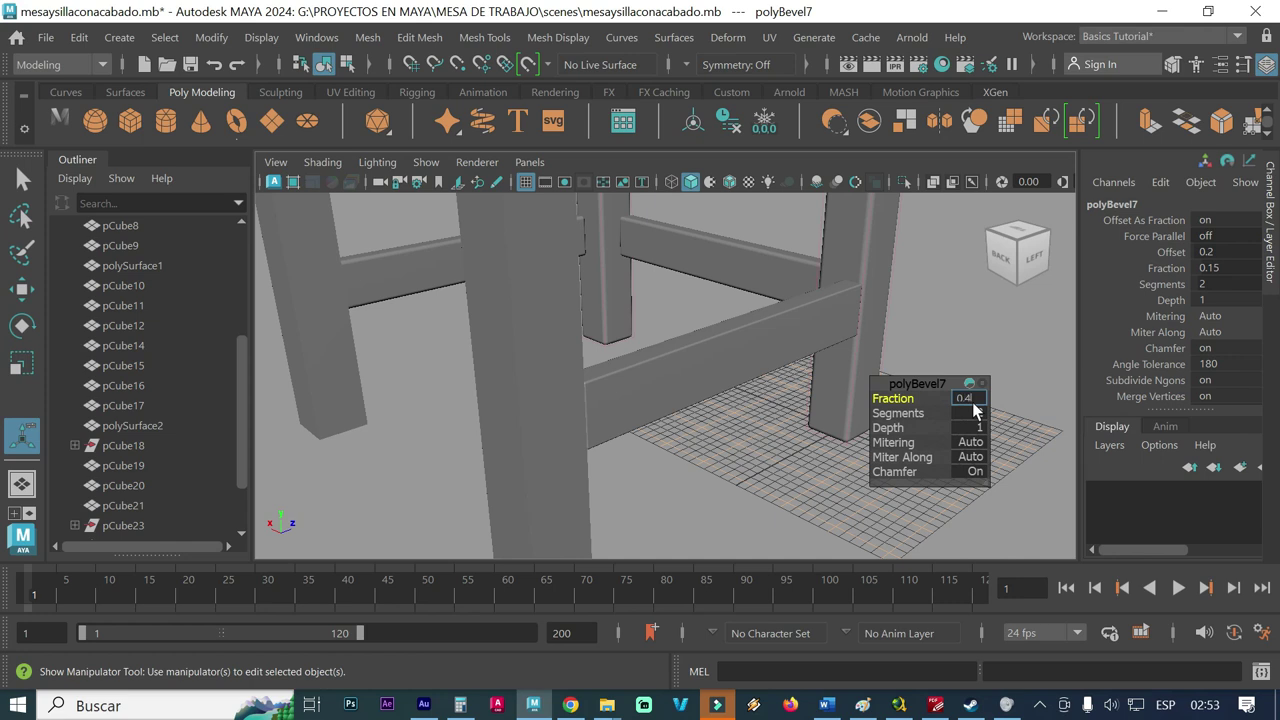
left_click(975, 412)
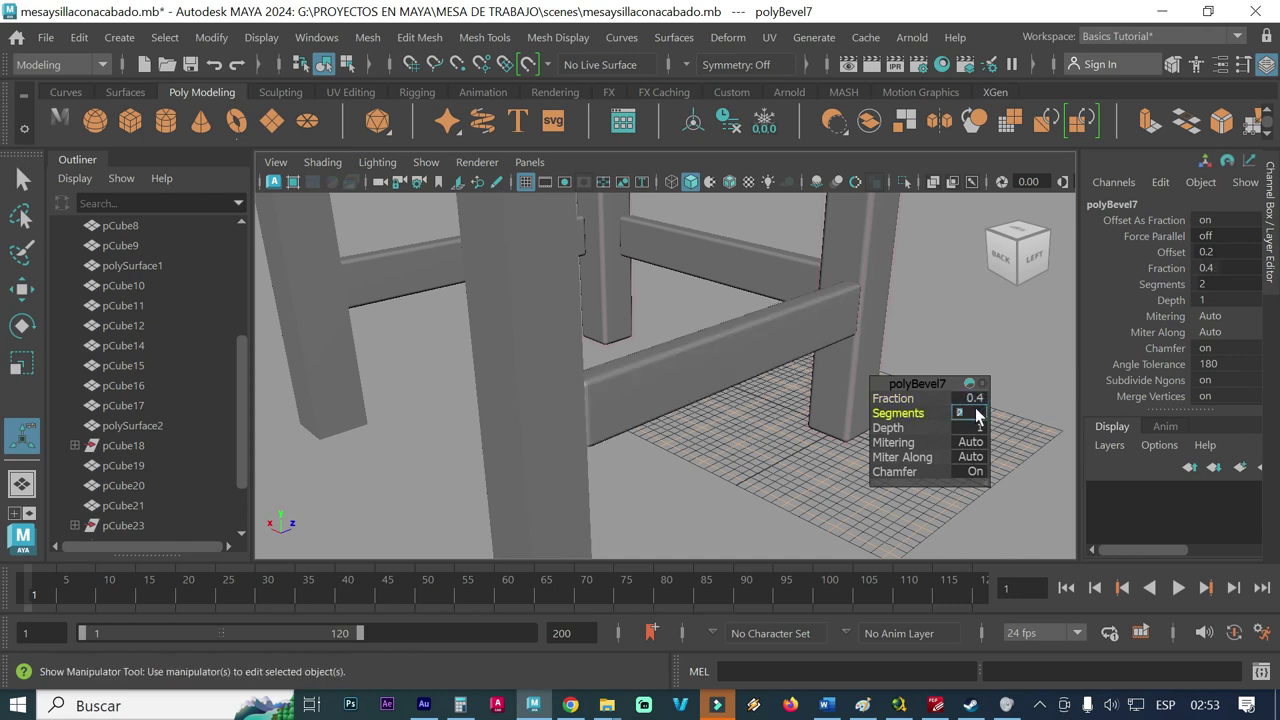
type("4")
left_click(749, 477)
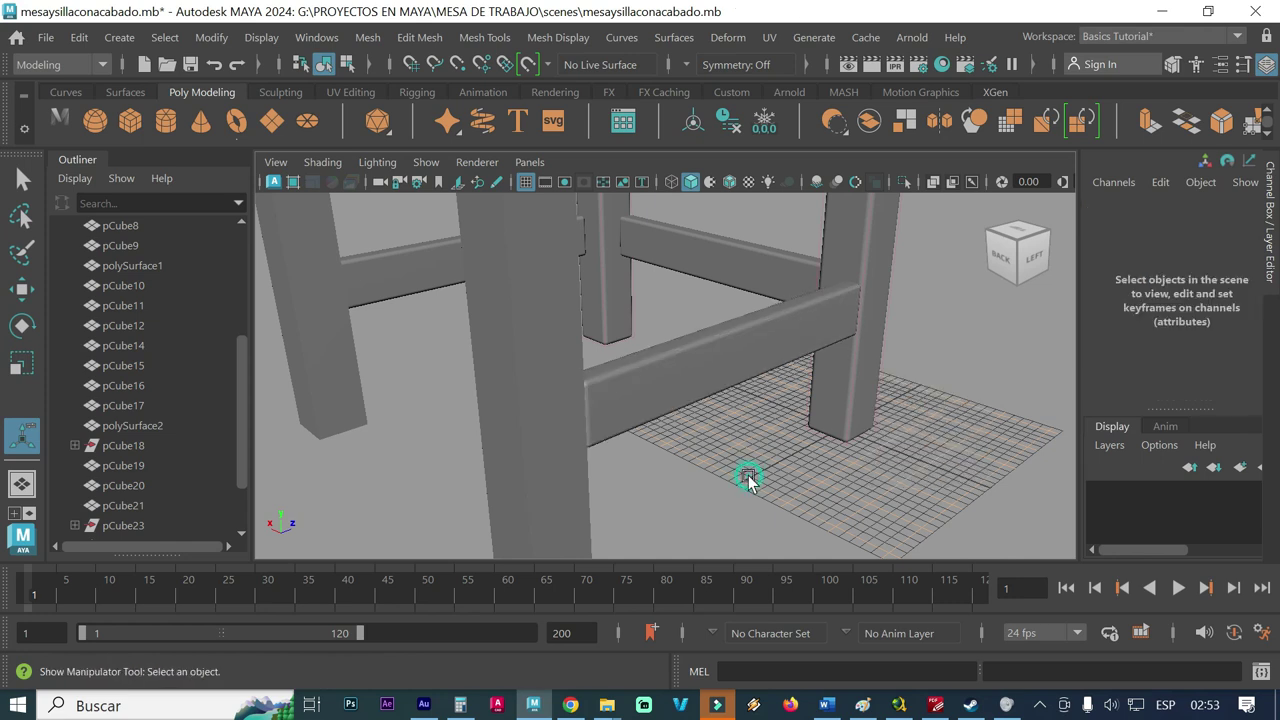
- Tumble and zoom the view to inspect the seat frame from below
mouse_move(793, 471)
left_mouse_down("alt")
mouse_move(620, 480)
mouse_move(536, 460)
mouse_move(606, 420)
mouse_move(737, 429)
mouse_move(752, 414)
left_mouse_up("alt")
scroll(614, 466, "down", 3)
scroll(755, 400, "up", 3)
mouse_move(588, 324)
left_mouse_down("alt")
mouse_move(630, 326)
mouse_move(549, 415)
mouse_move(634, 408)
mouse_move(608, 403)
left_mouse_up("alt")
scroll(631, 365, "up", 3)
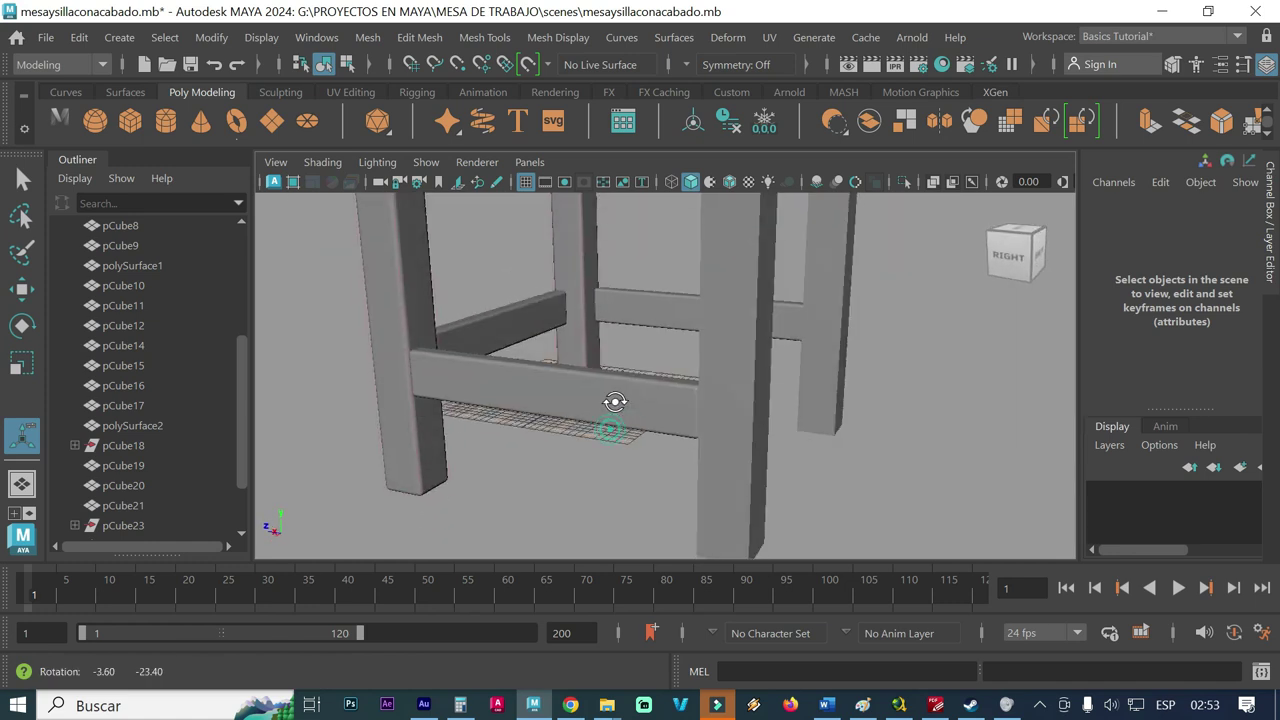
mouse_move(622, 360)
left_mouse_down("alt")
mouse_move(617, 449)
mouse_move(674, 405)
left_mouse_up("alt")
- Bevel front leg pCube12 with Fraction 0.4 and 4 segments
left_click(731, 388)
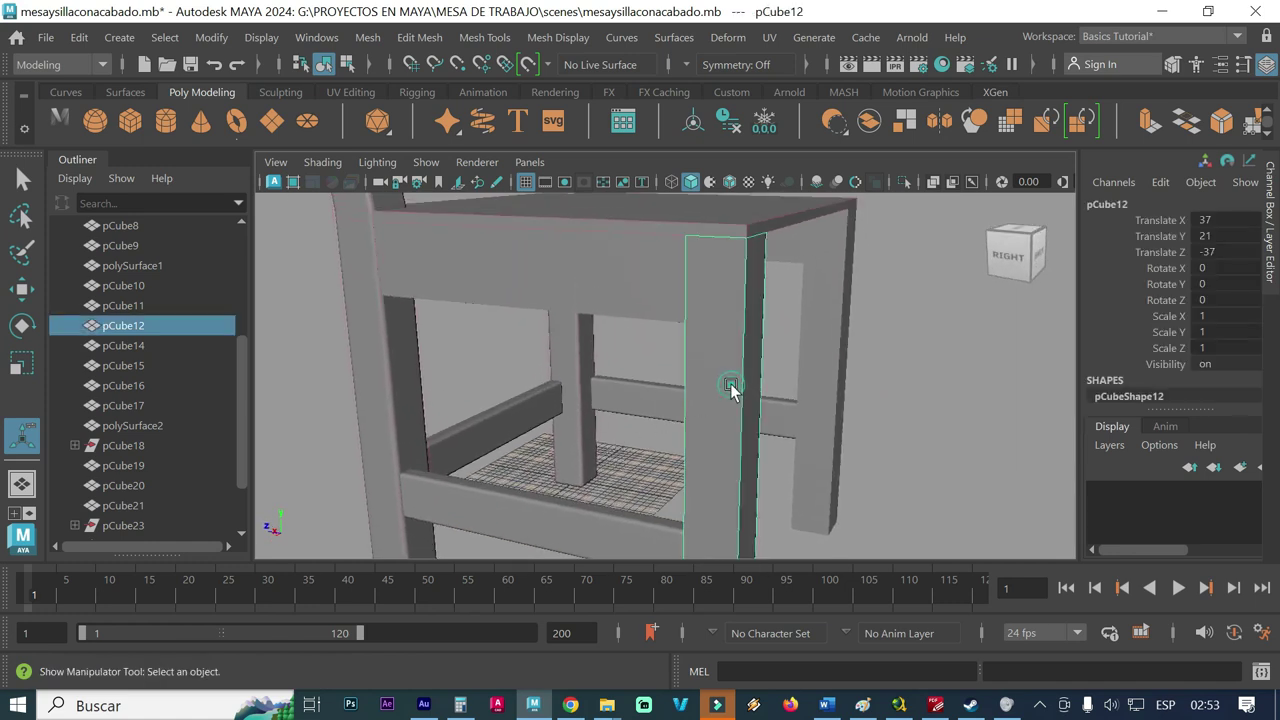
left_click(420, 37)
left_click(455, 115)
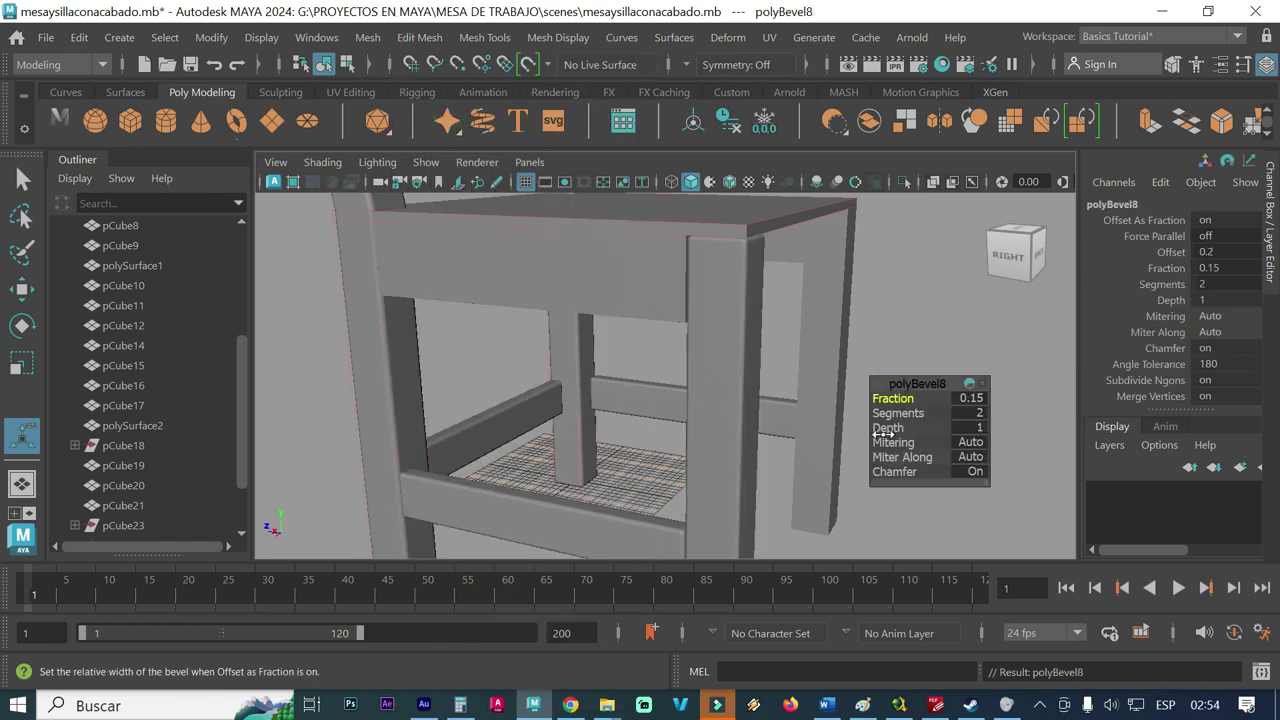
left_click(962, 399)
type("4")
key("Return")
left_click(974, 414)
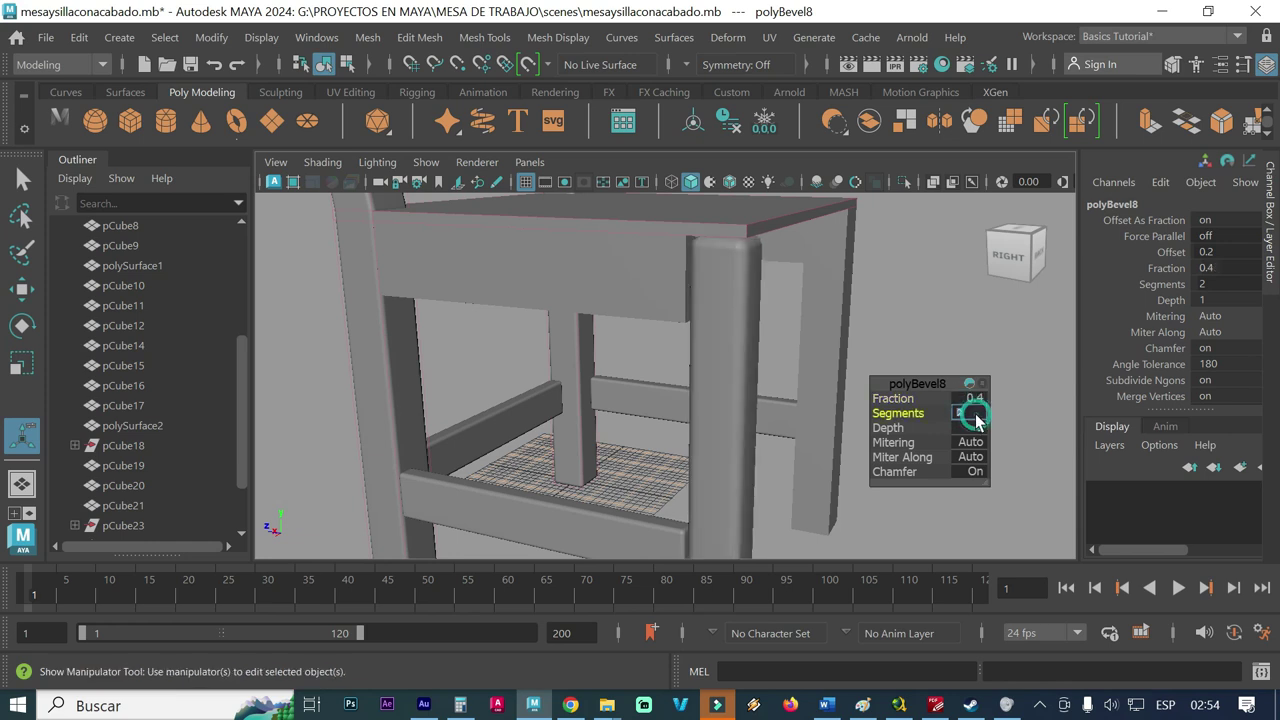
type("4")
key("Return")
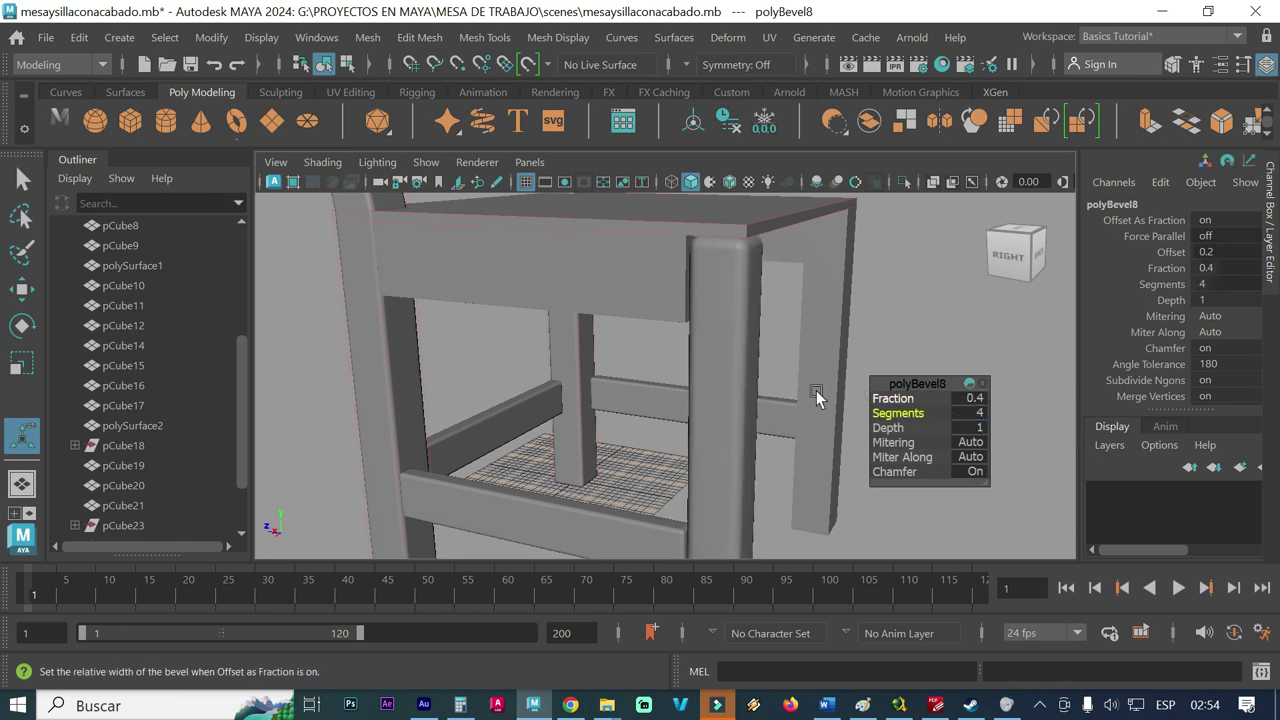
left_click_drag(812, 392, 775, 397, "alt")
left_click(840, 383)
- Bevel the other front leg pCube11 with Fraction 0.4 and 4 segments, then deselect
left_click(835, 377)
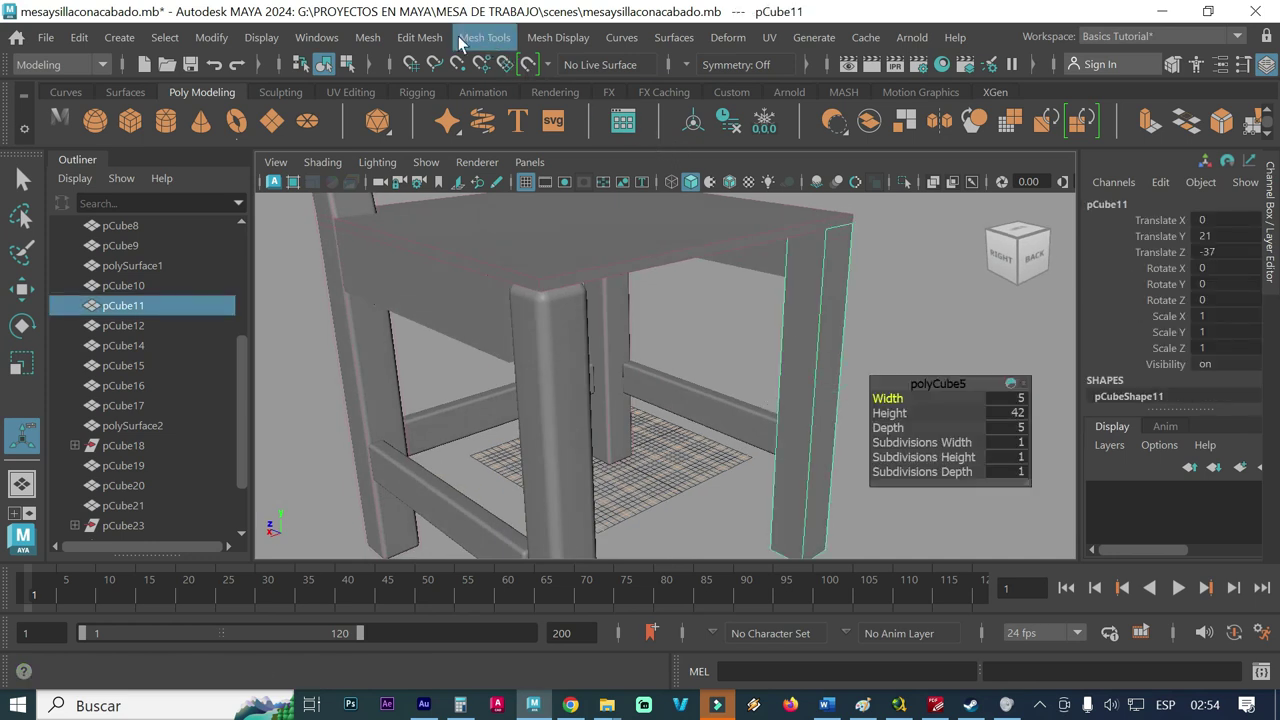
left_click(420, 37)
left_click(450, 114)
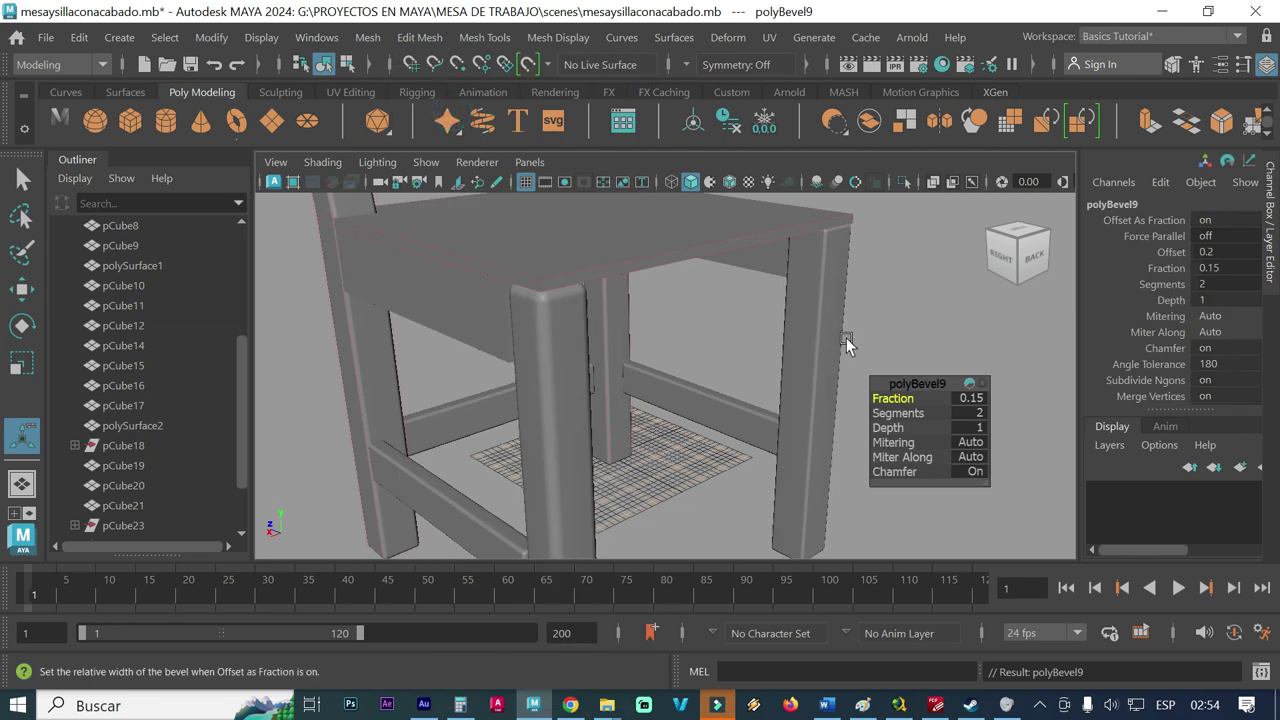
left_click(972, 399)
type(".4")
key("Return")
left_click(977, 415)
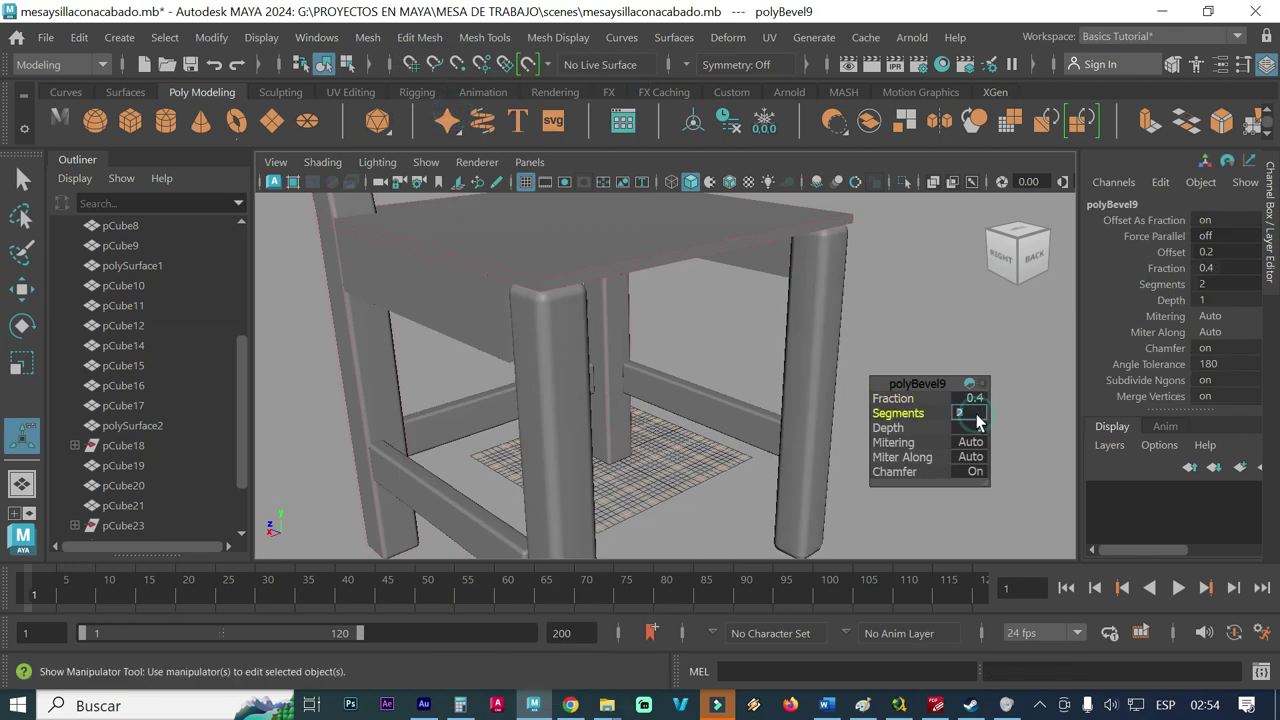
type("4")
key("Return")
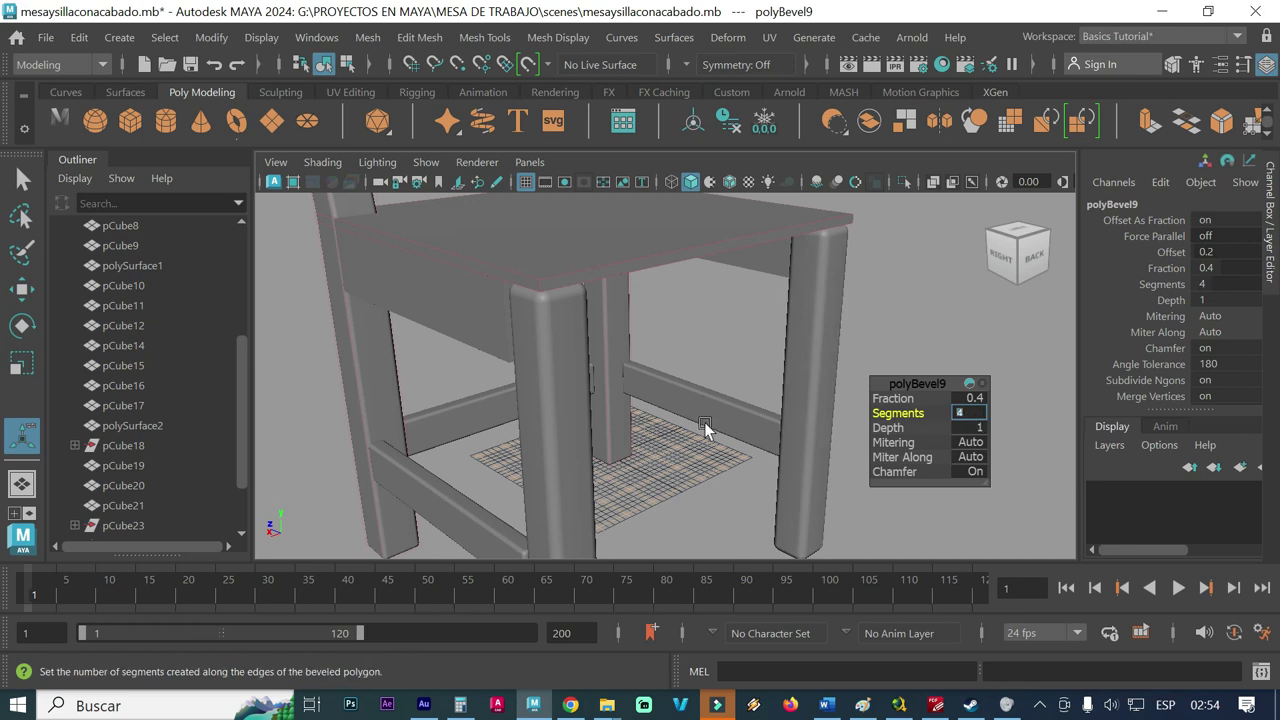
left_click(700, 463)
mouse_move(700, 463)
left_mouse_down("alt")
mouse_move(681, 458)
mouse_move(694, 451)
left_mouse_up("alt")
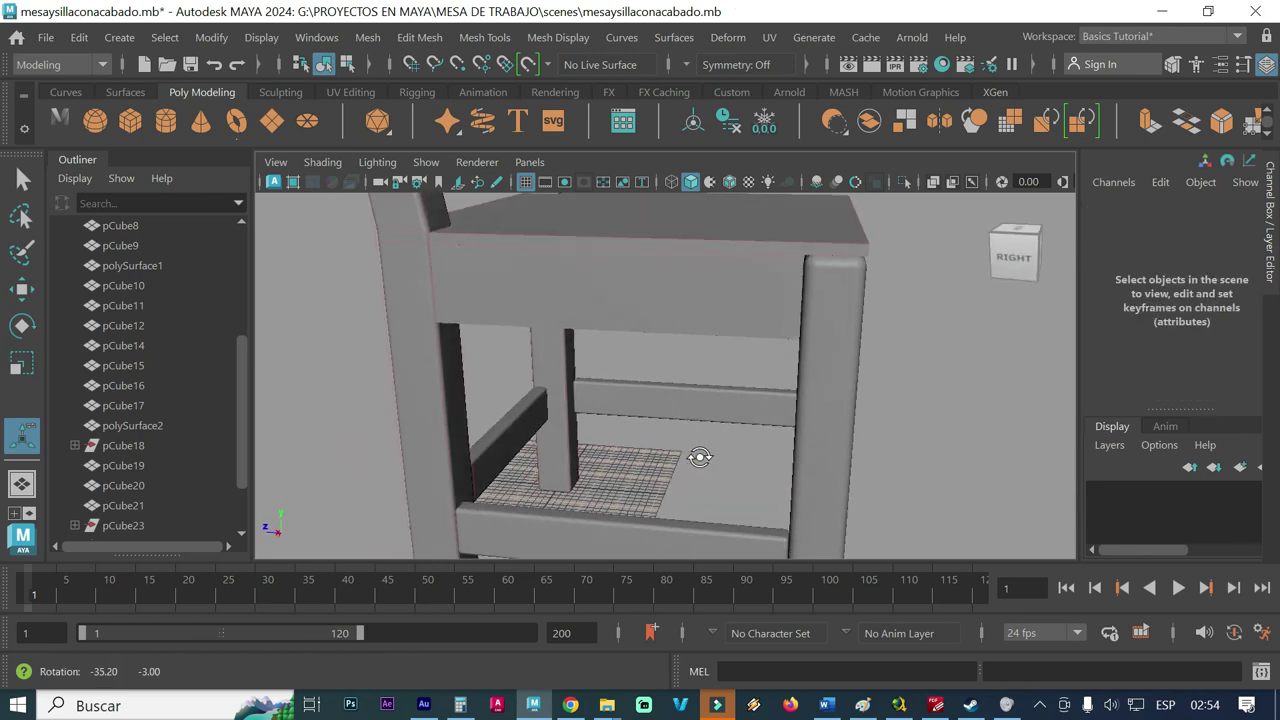
- Bevel the front apron board pCube20 with Fraction 0.4 and 4 segments
left_click(665, 317)
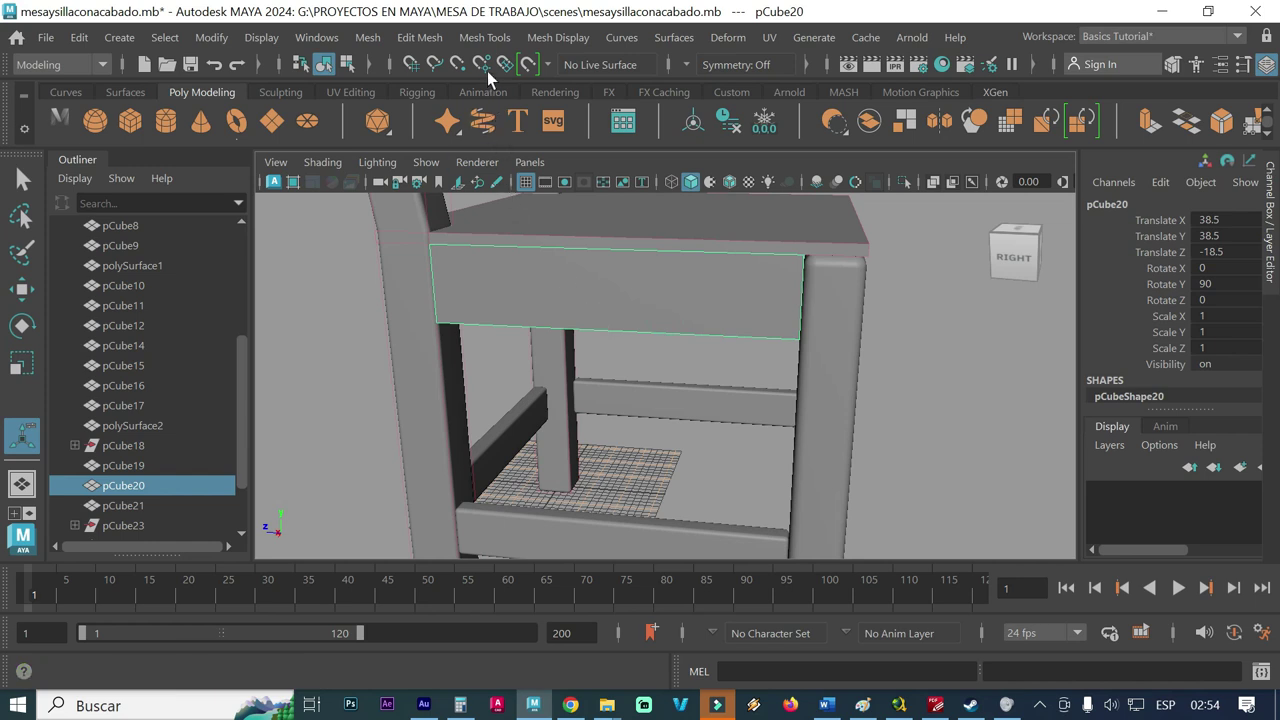
left_click(419, 37)
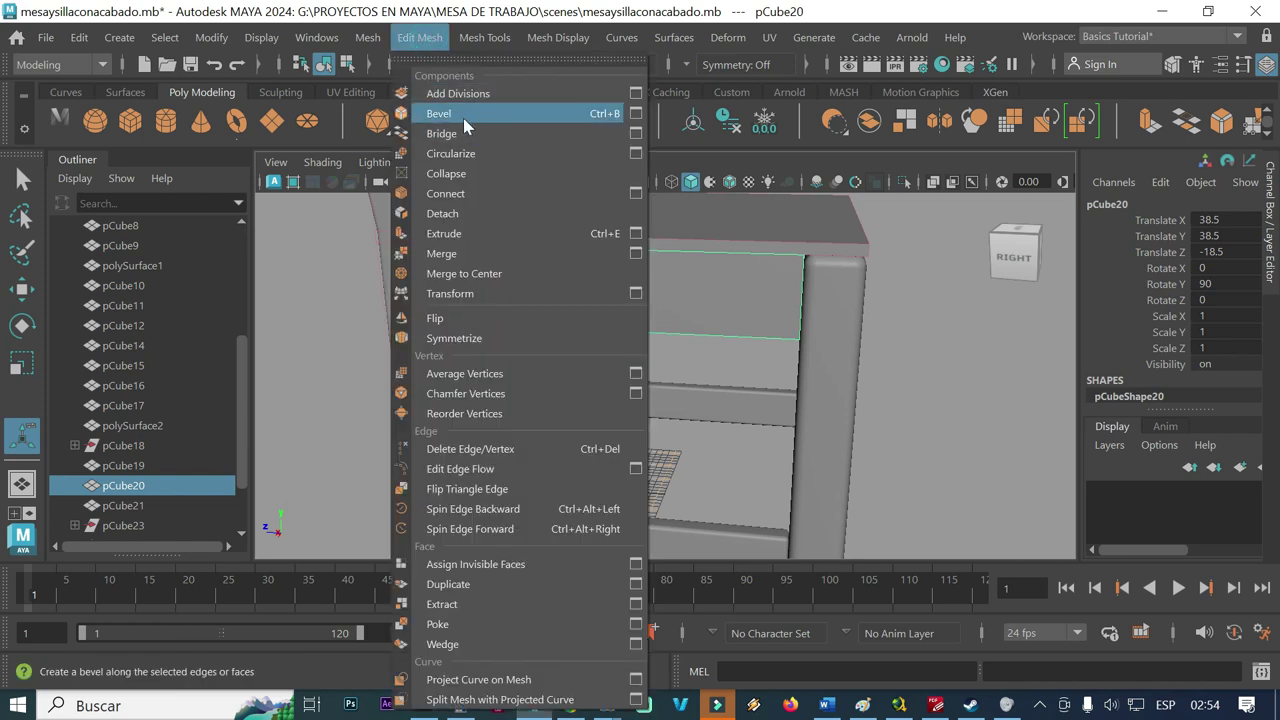
left_click(463, 116)
left_click(969, 400)
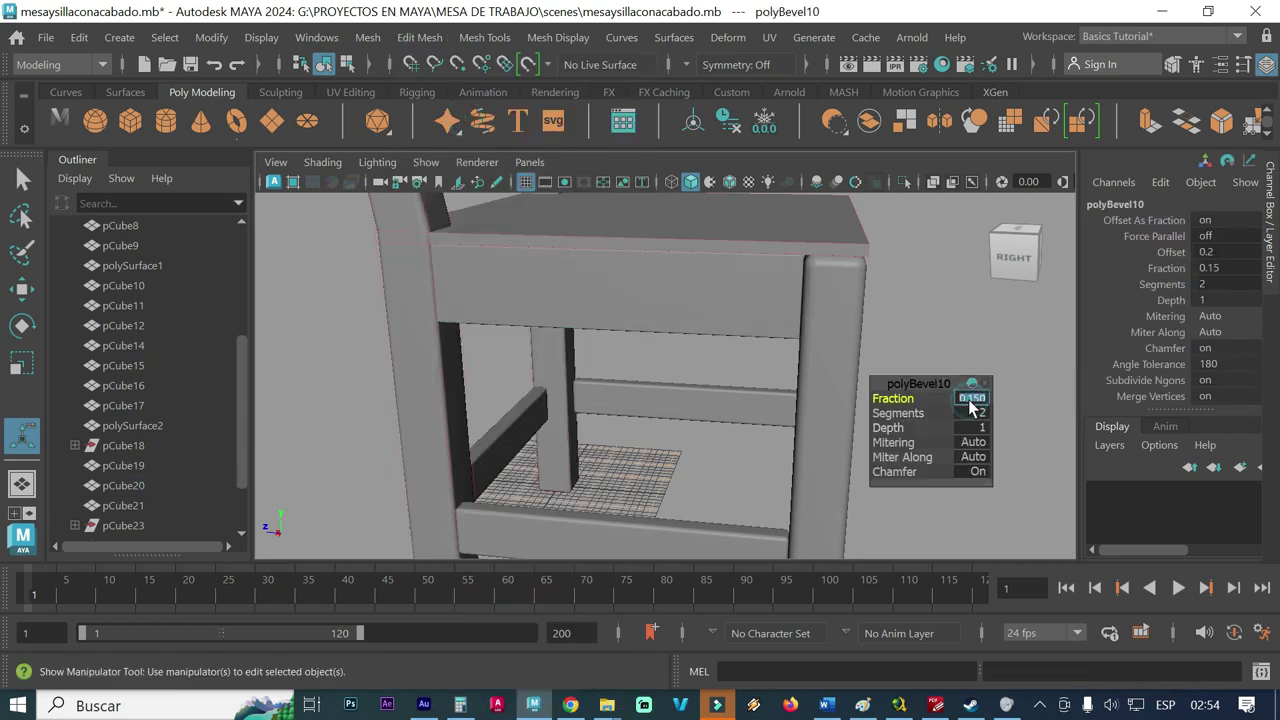
left_click(971, 414)
type("4")
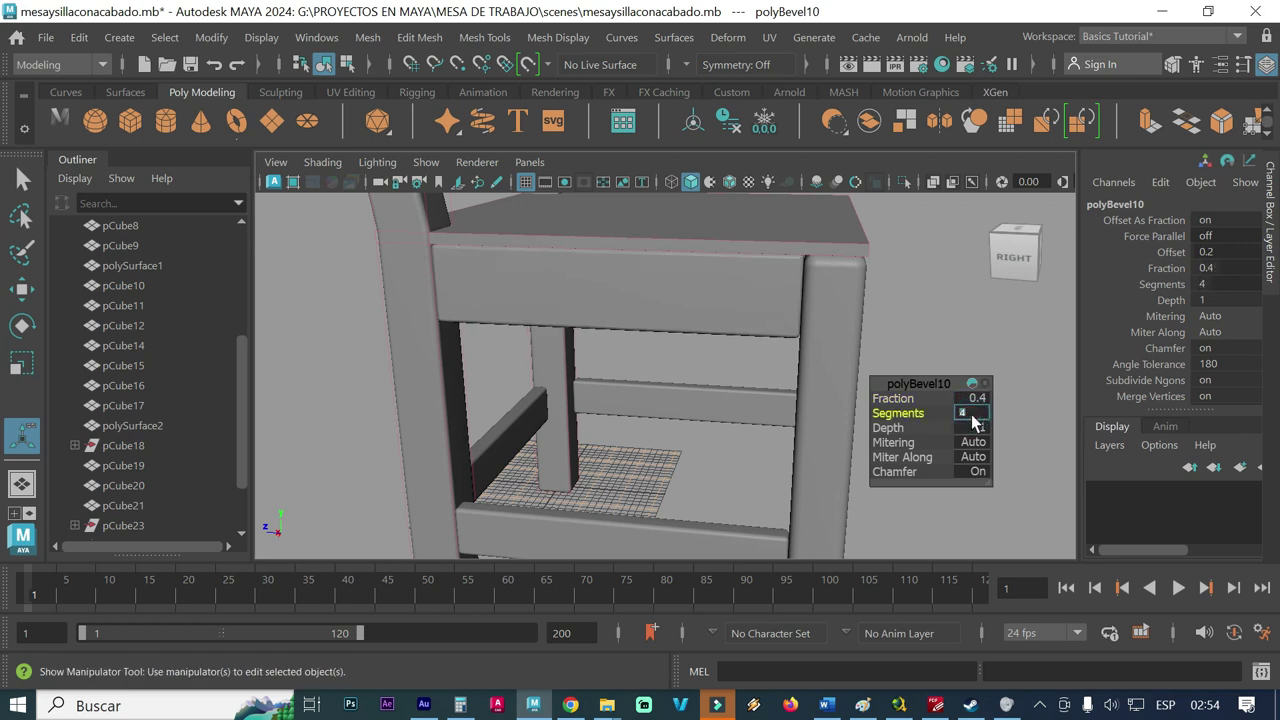
left_click(915, 342)
left_click_drag(886, 349, 671, 357, "alt")
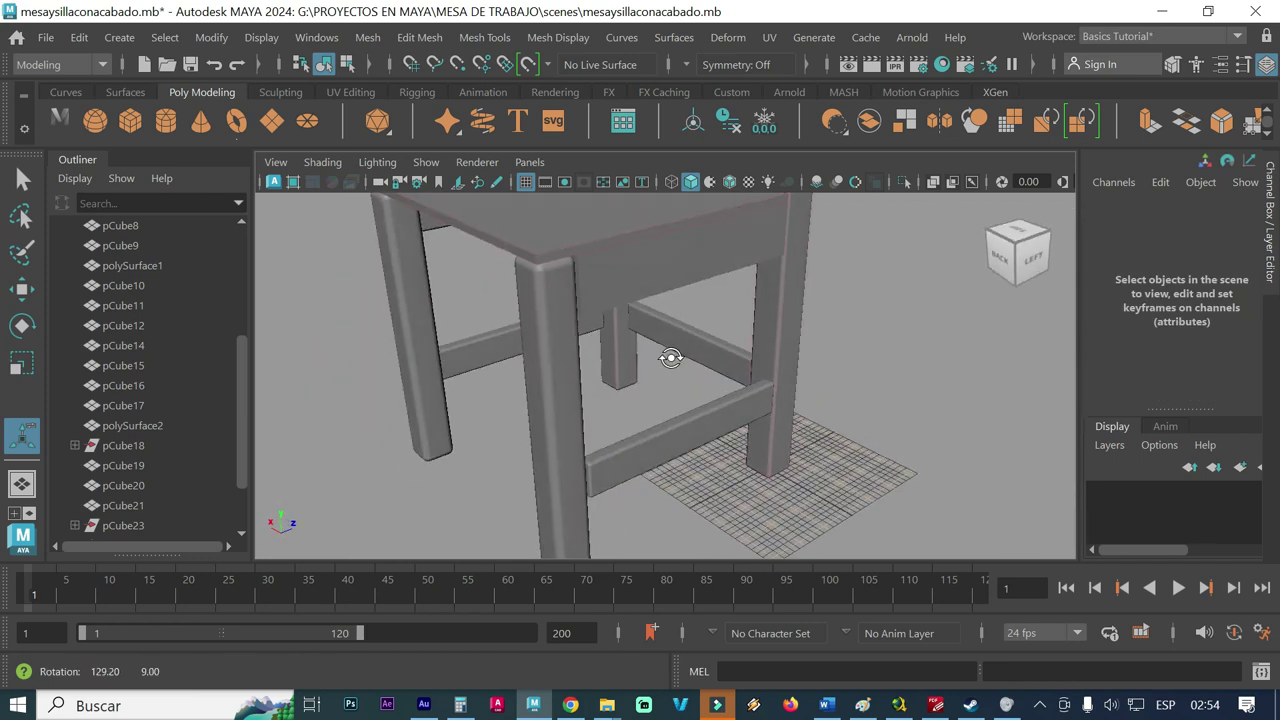
- Bevel the apron board pCube16 with Fraction 0.4 and 4 segments
left_click(665, 278)
left_click(420, 37)
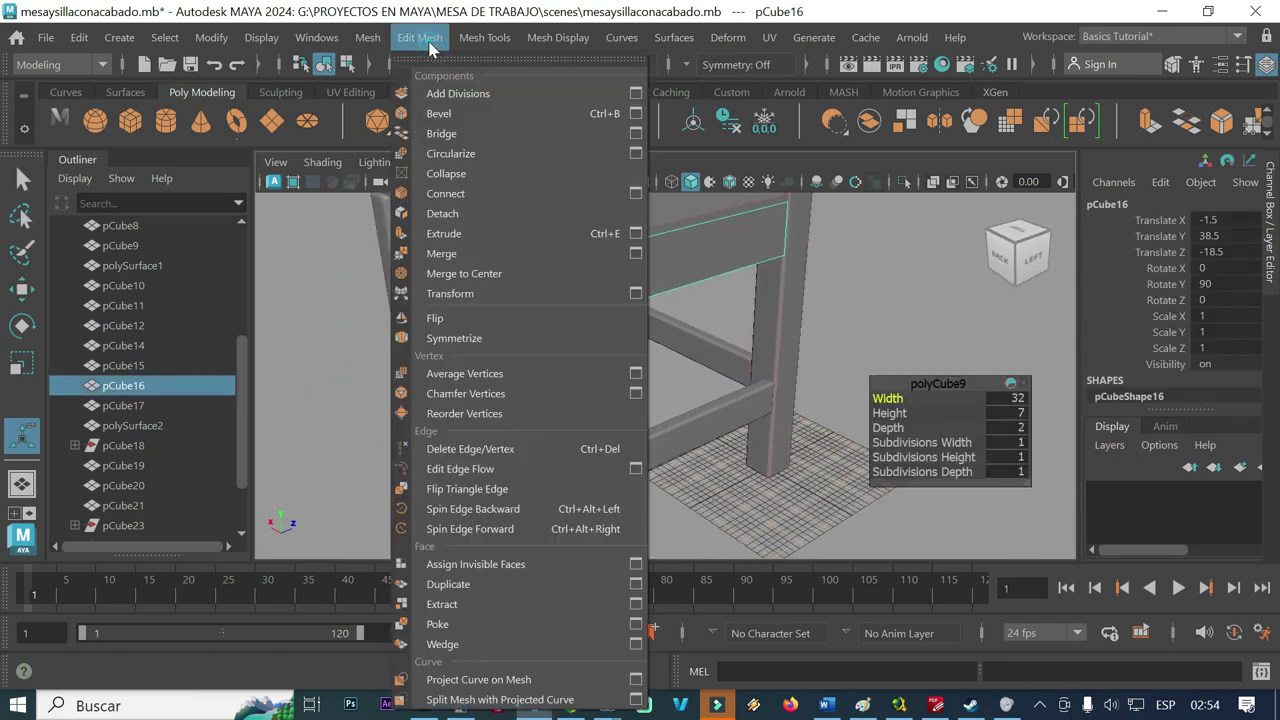
left_click(453, 113)
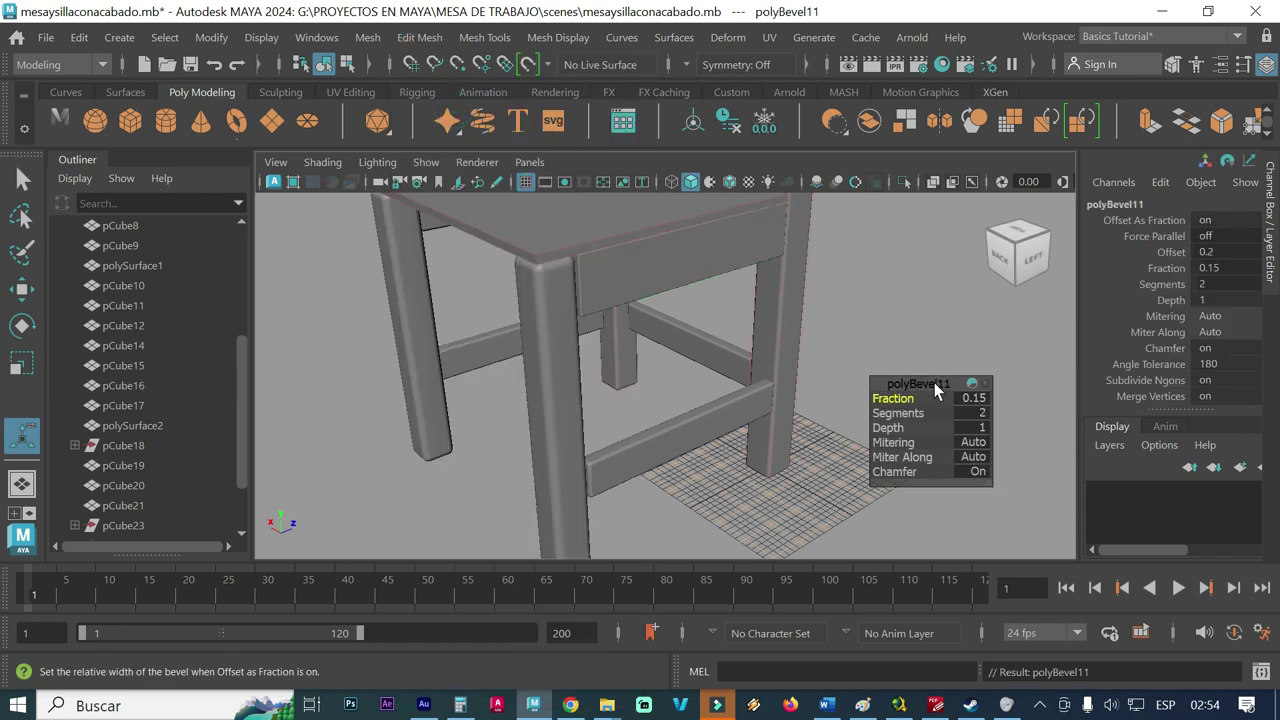
left_click(965, 399)
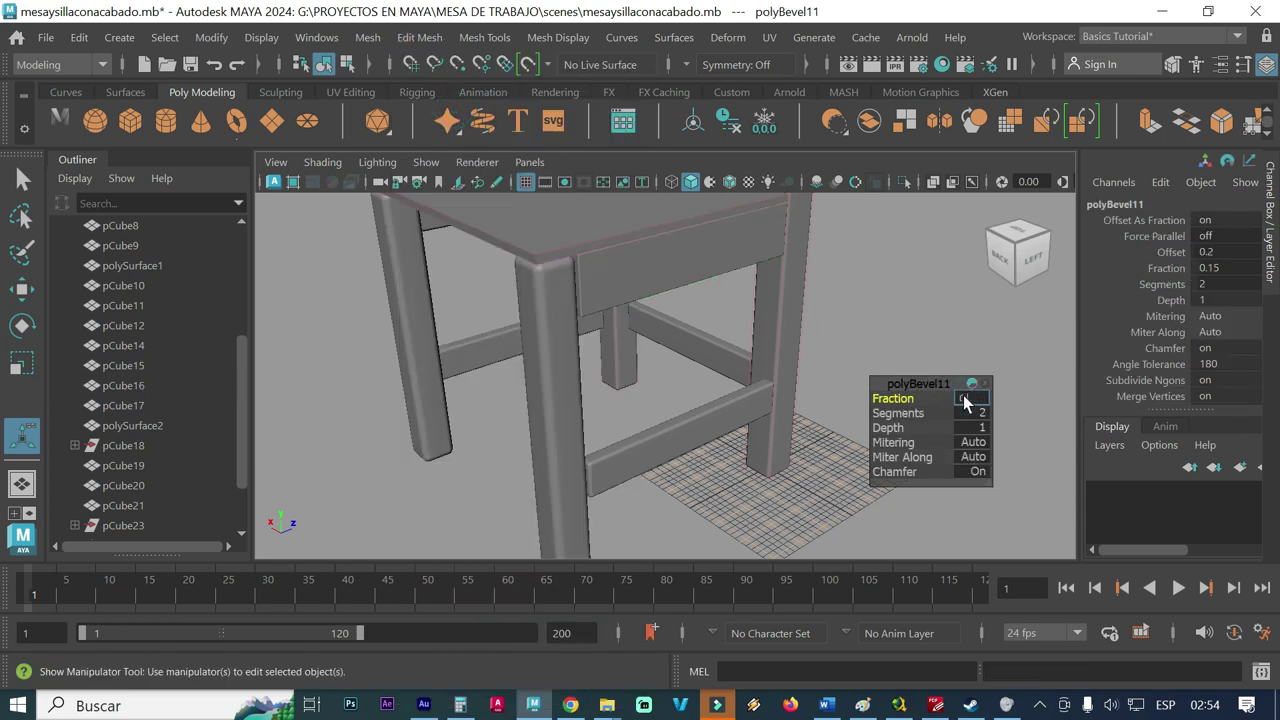
type("0.4")
left_click(970, 413)
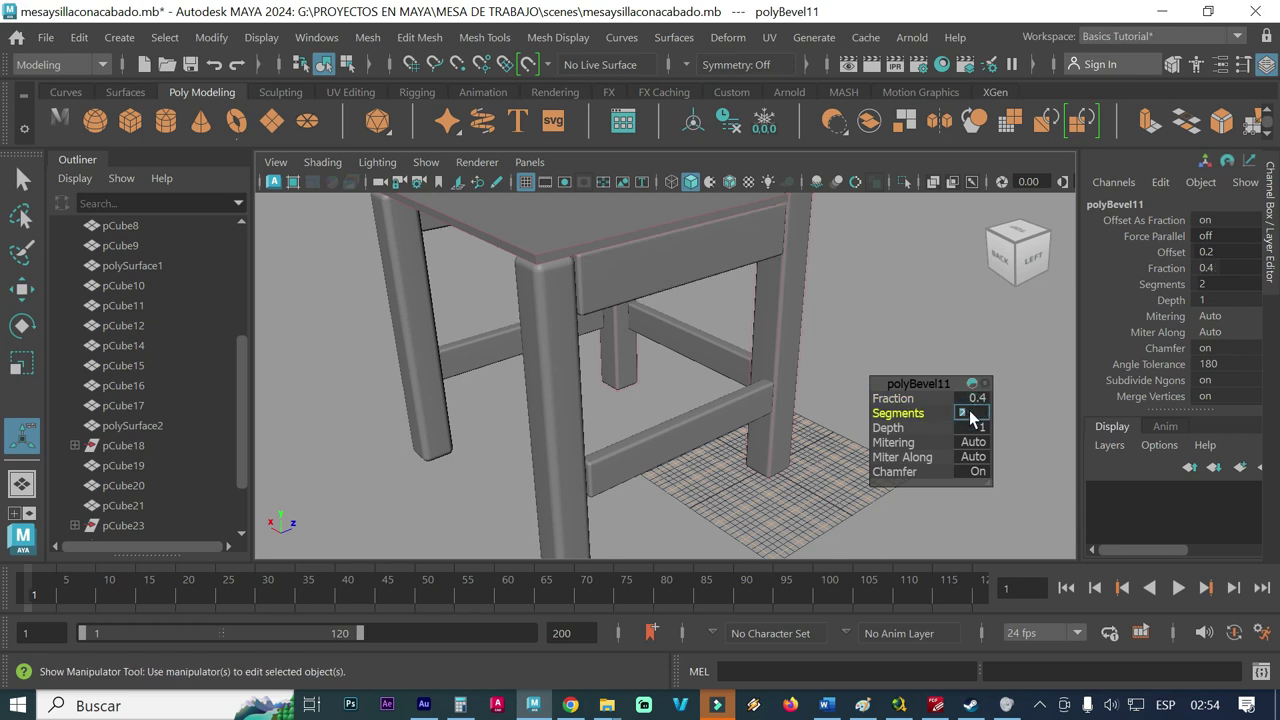
type("4")
key("Return")
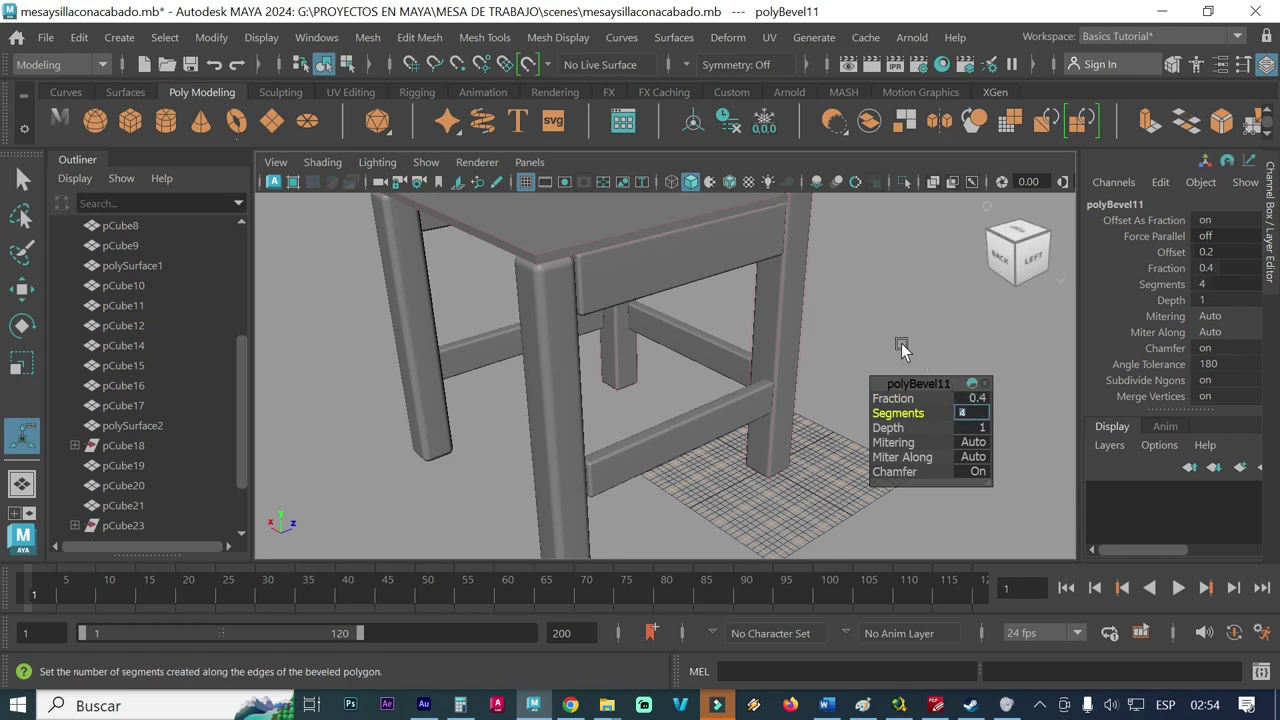
left_click_drag(856, 349, 677, 354, "alt")
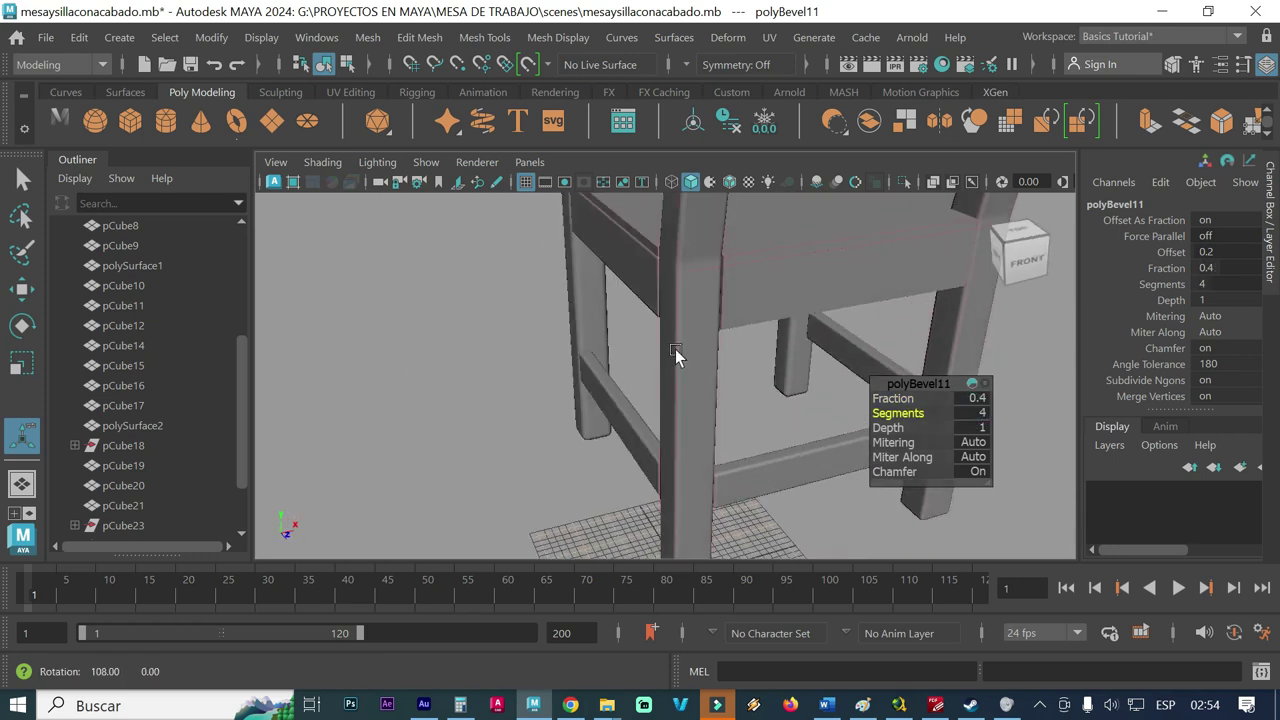
left_click(793, 301)
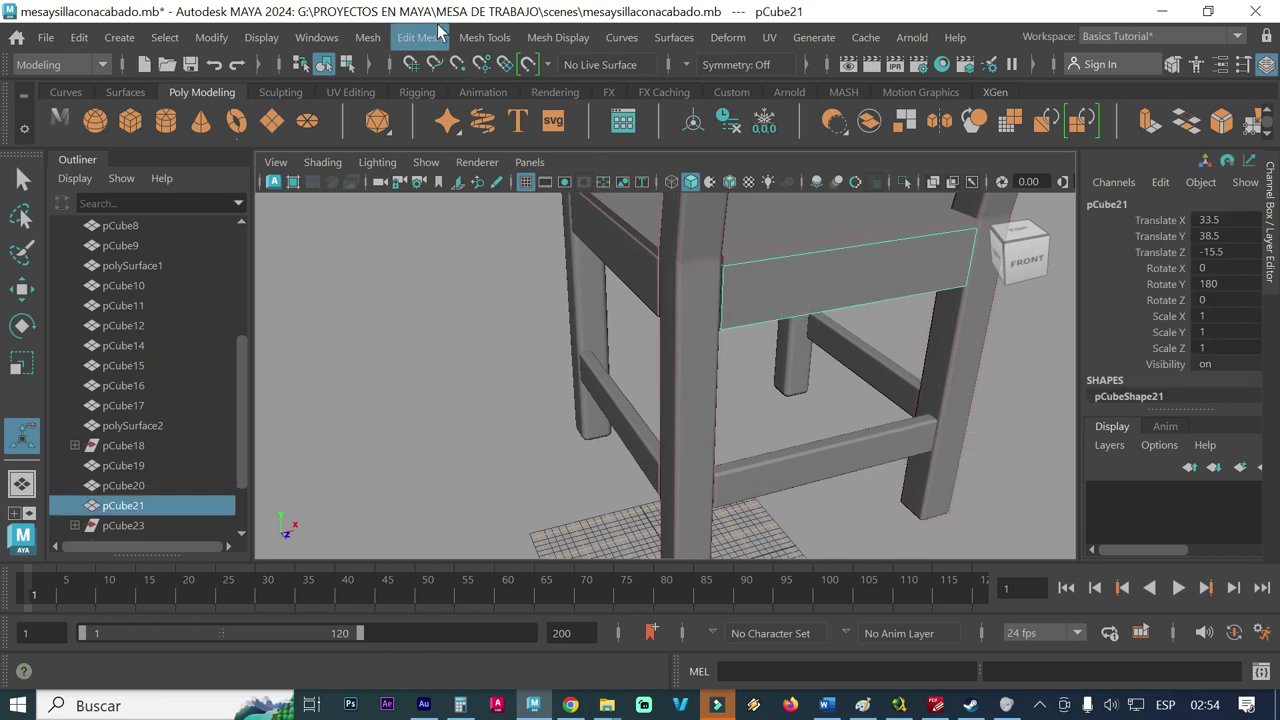
- Apply a polyBevel12 bevel to pCube21 (Fraction 0.4, 4 segments) and deselect it
left_click(433, 42)
left_click(458, 115)
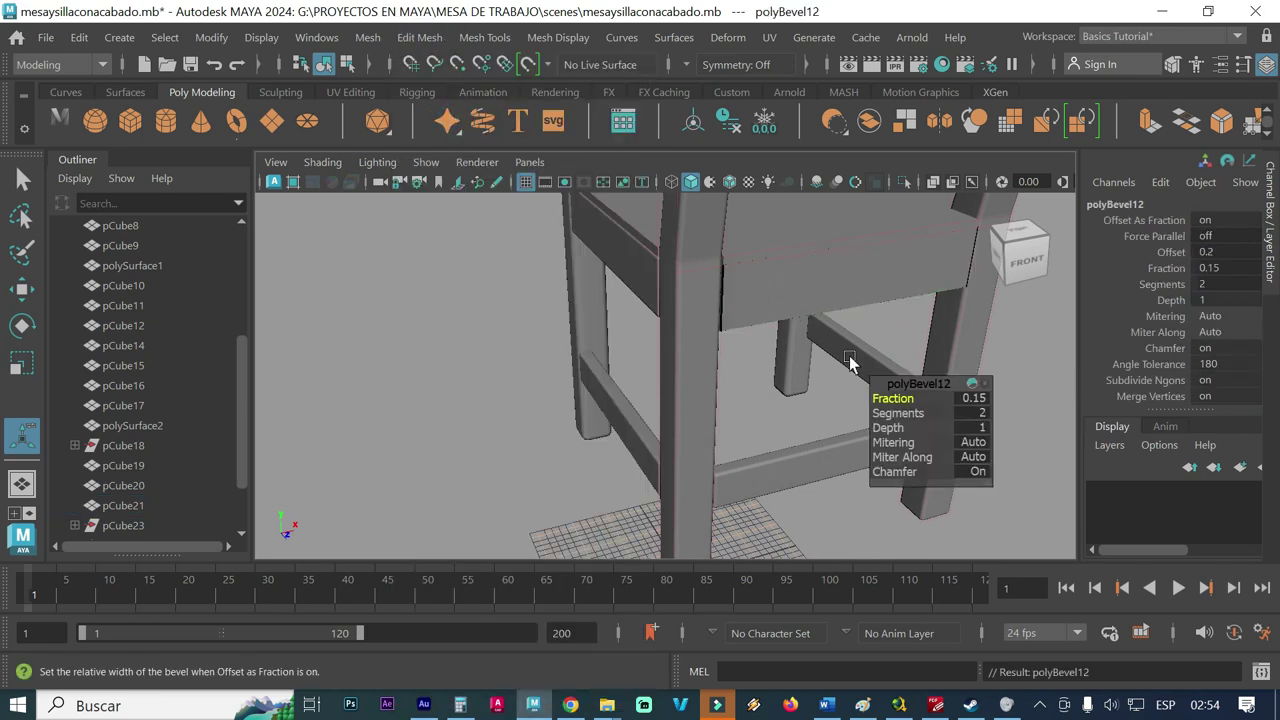
left_click(960, 399)
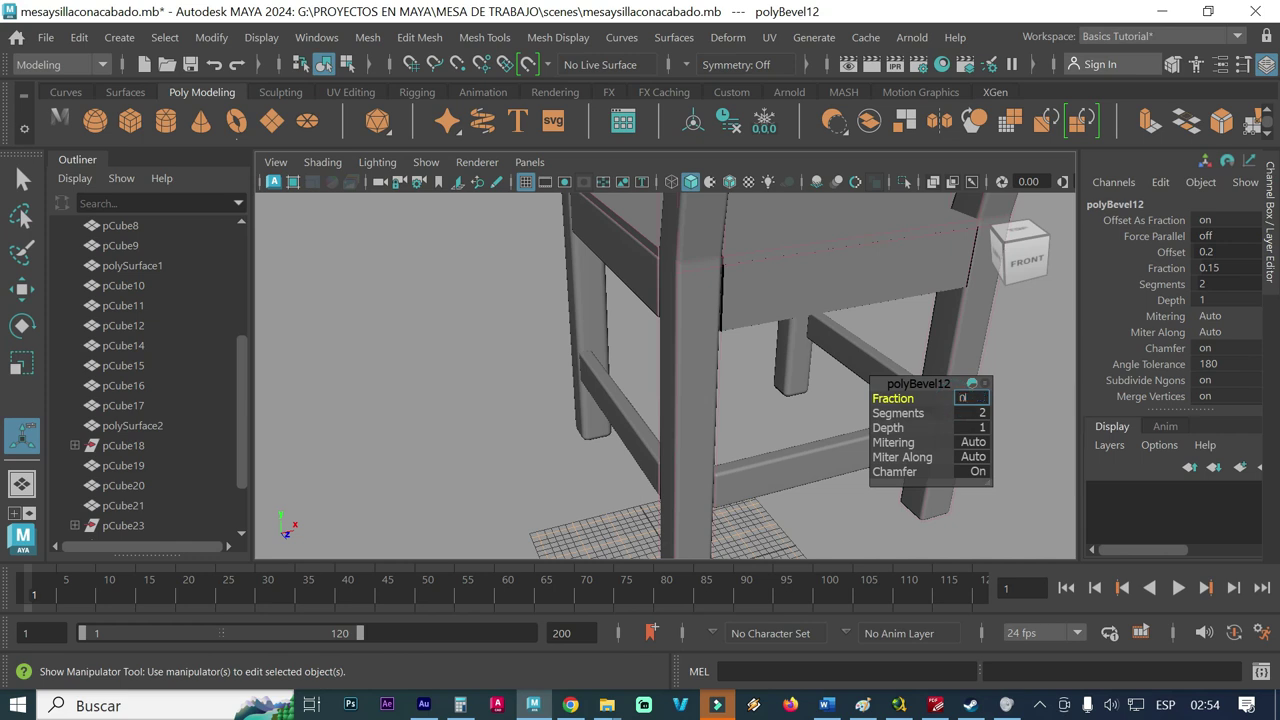
type(".4")
key("Return")
left_click(975, 414)
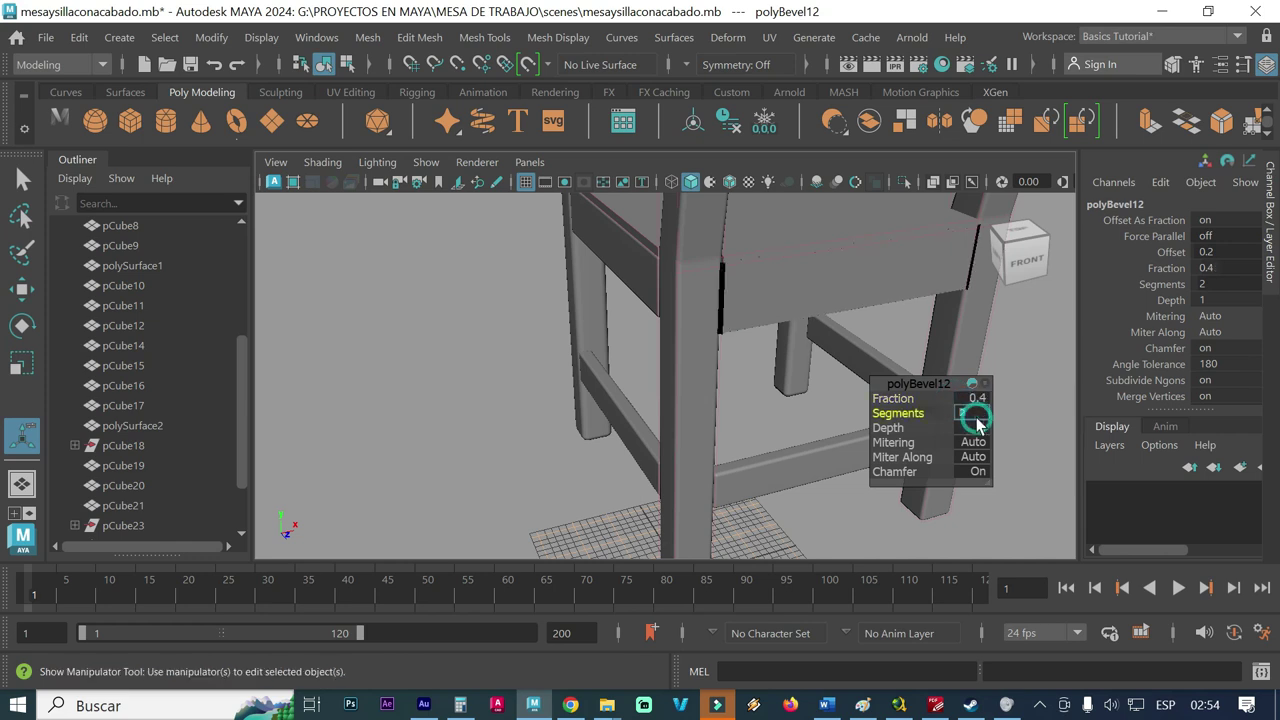
left_click(474, 440)
mouse_move(465, 396)
left_mouse_down("alt")
mouse_move(617, 423)
mouse_move(711, 400)
mouse_move(660, 405)
left_mouse_up("alt")
mouse_move(417, 395)
left_mouse_down("alt")
mouse_move(531, 403)
mouse_move(651, 386)
left_mouse_up("alt")
- Select the seat polySurface2 and apply polyBevel13 with Fraction 0.4 and 4 segments
left_click(673, 387)
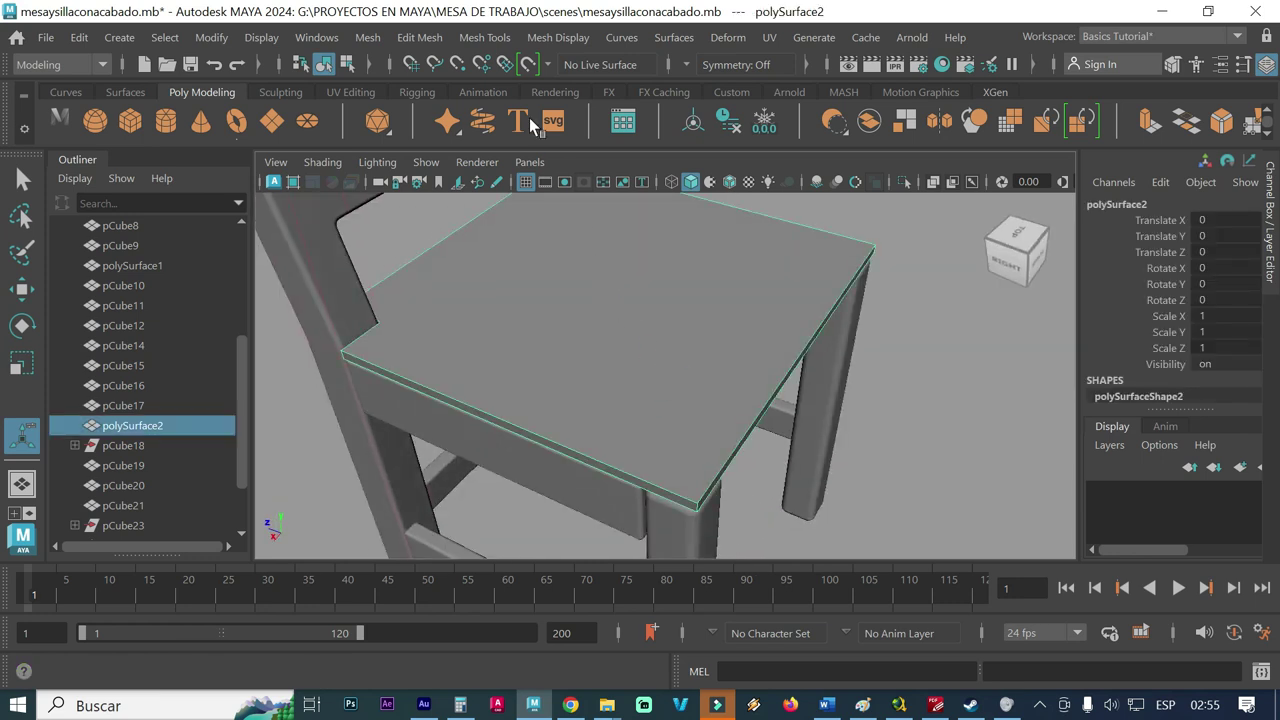
left_click(368, 37)
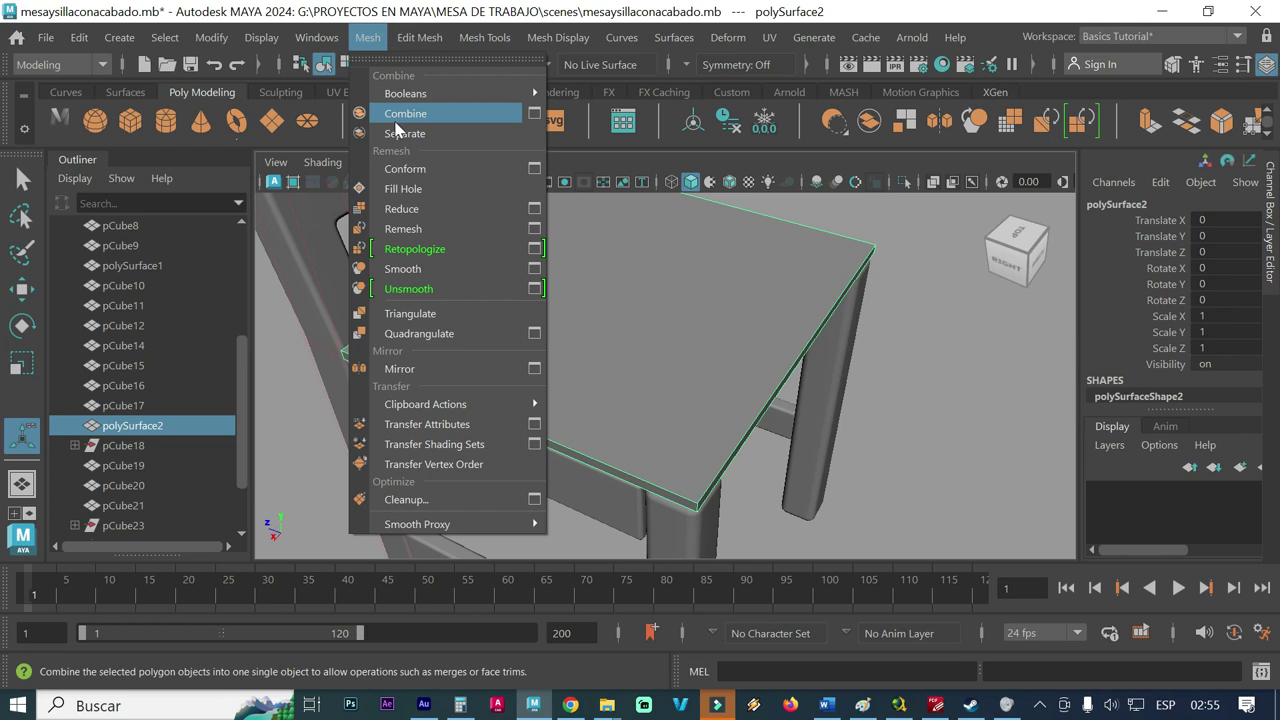
left_click(419, 37)
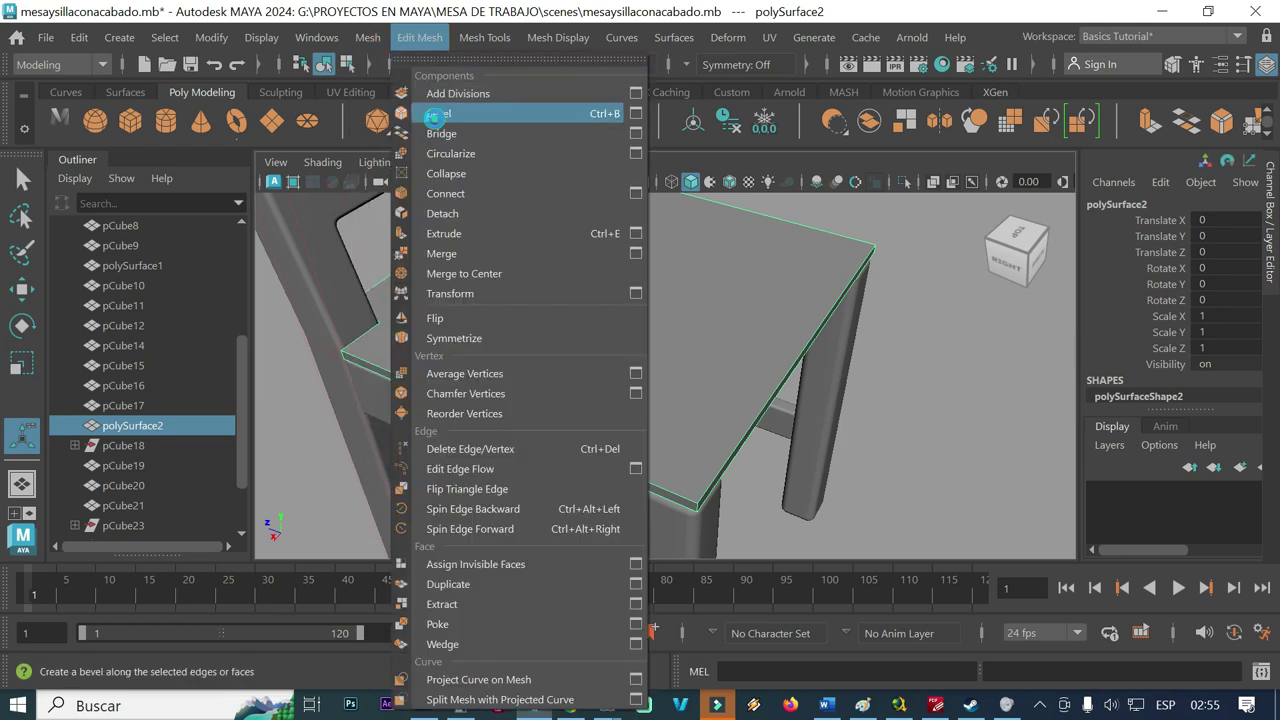
left_click(432, 118)
left_click(970, 398)
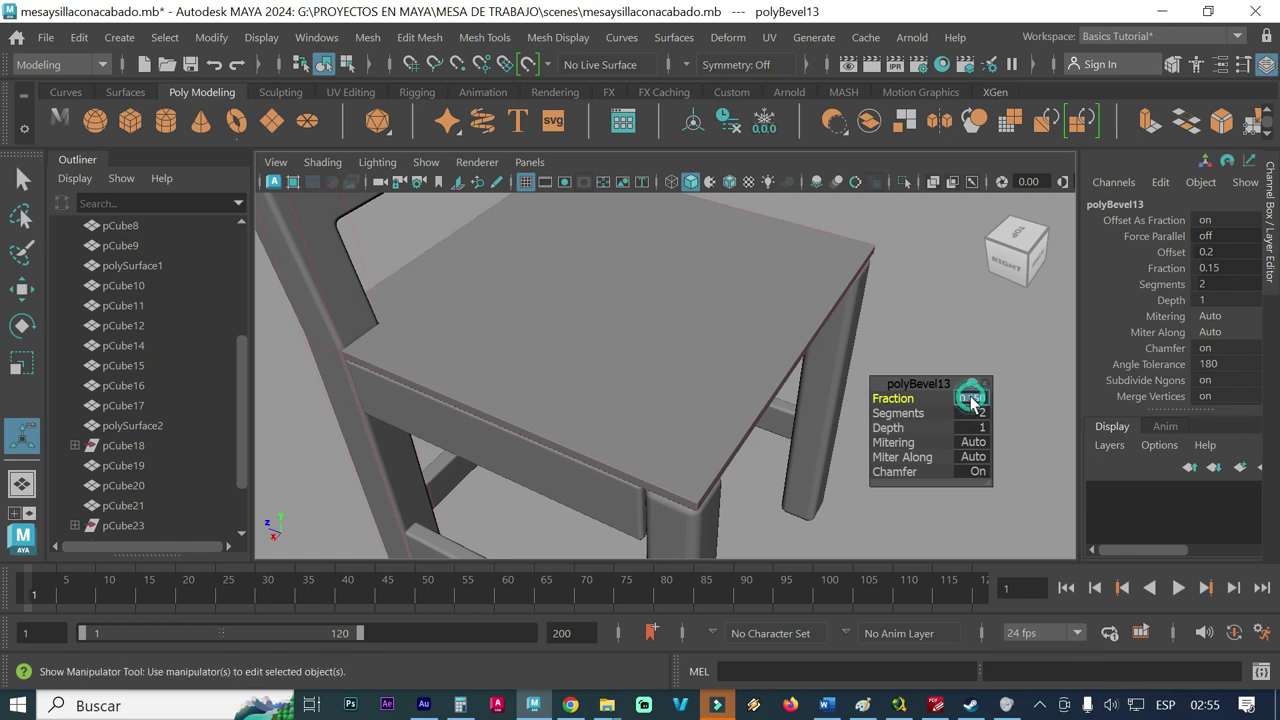
type("0.")
key("Return")
left_click(983, 413)
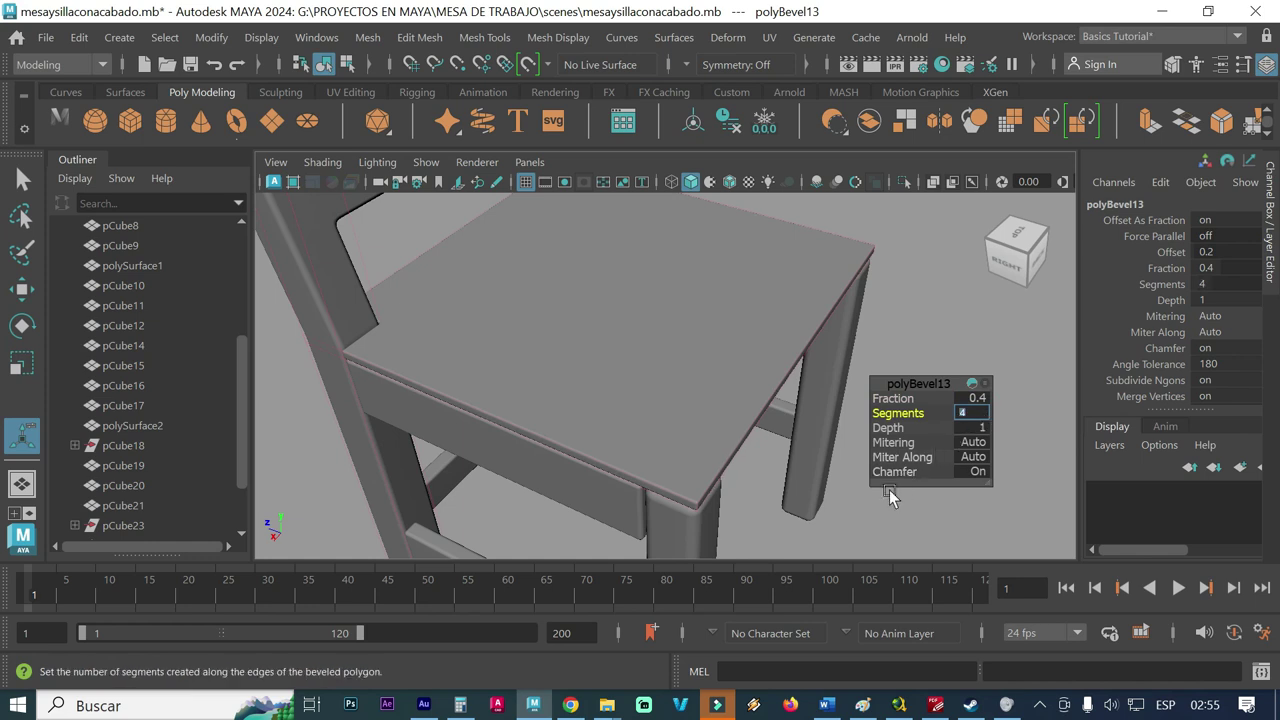
left_click(865, 515)
left_click_drag(778, 515, 771, 491, "alt")
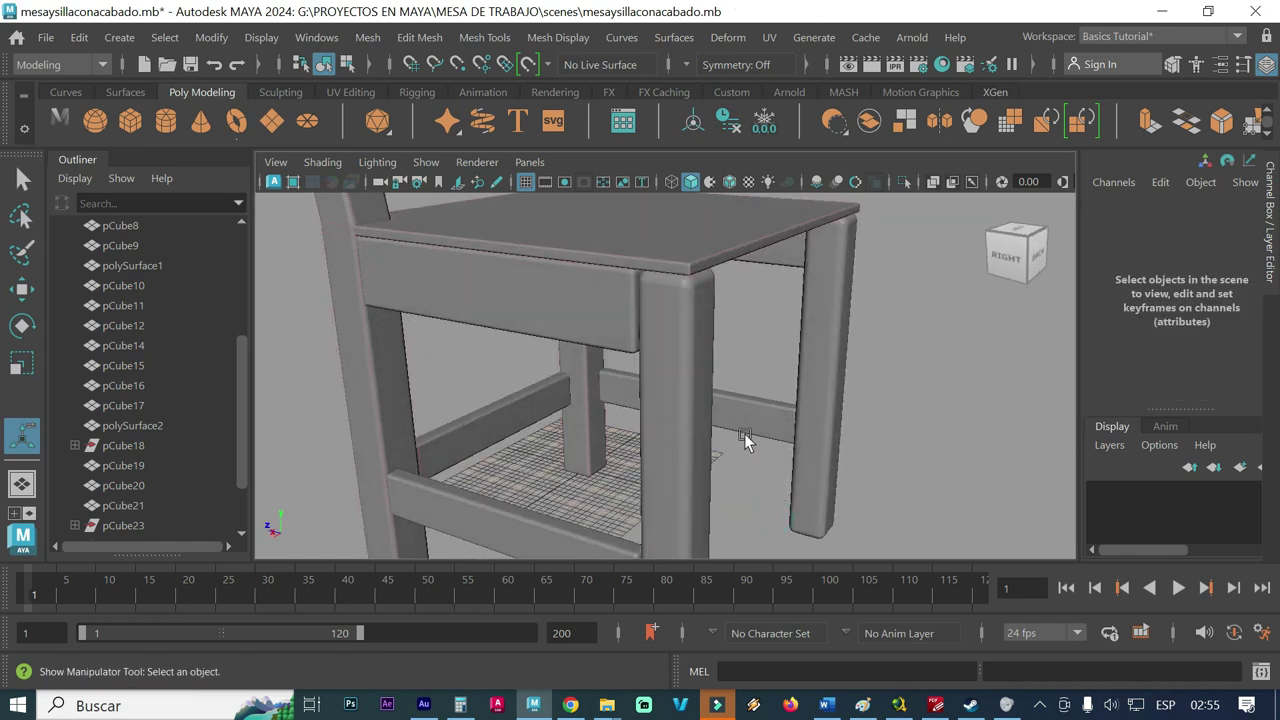
scroll(687, 384, "up", 3)
scroll(687, 384, "up", 2)
left_click_drag(674, 311, 631, 397, "alt")
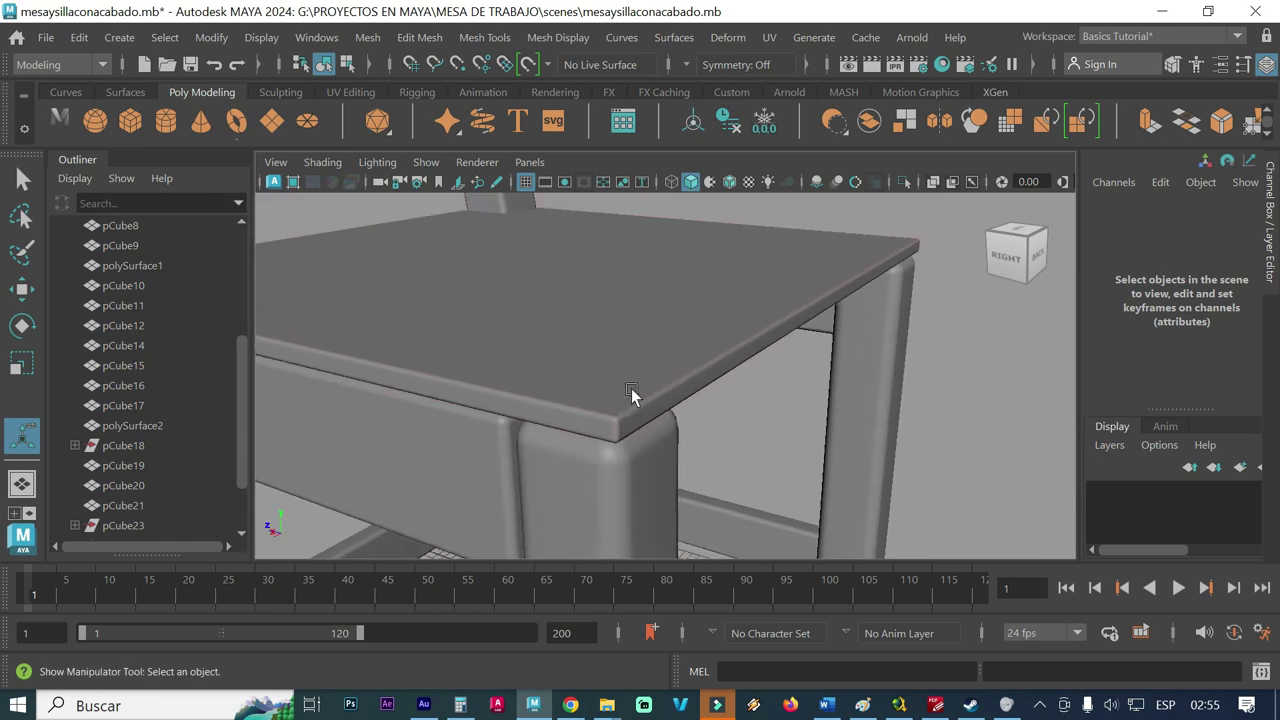
scroll(631, 380, "up", 2)
scroll(620, 391, "up", 3)
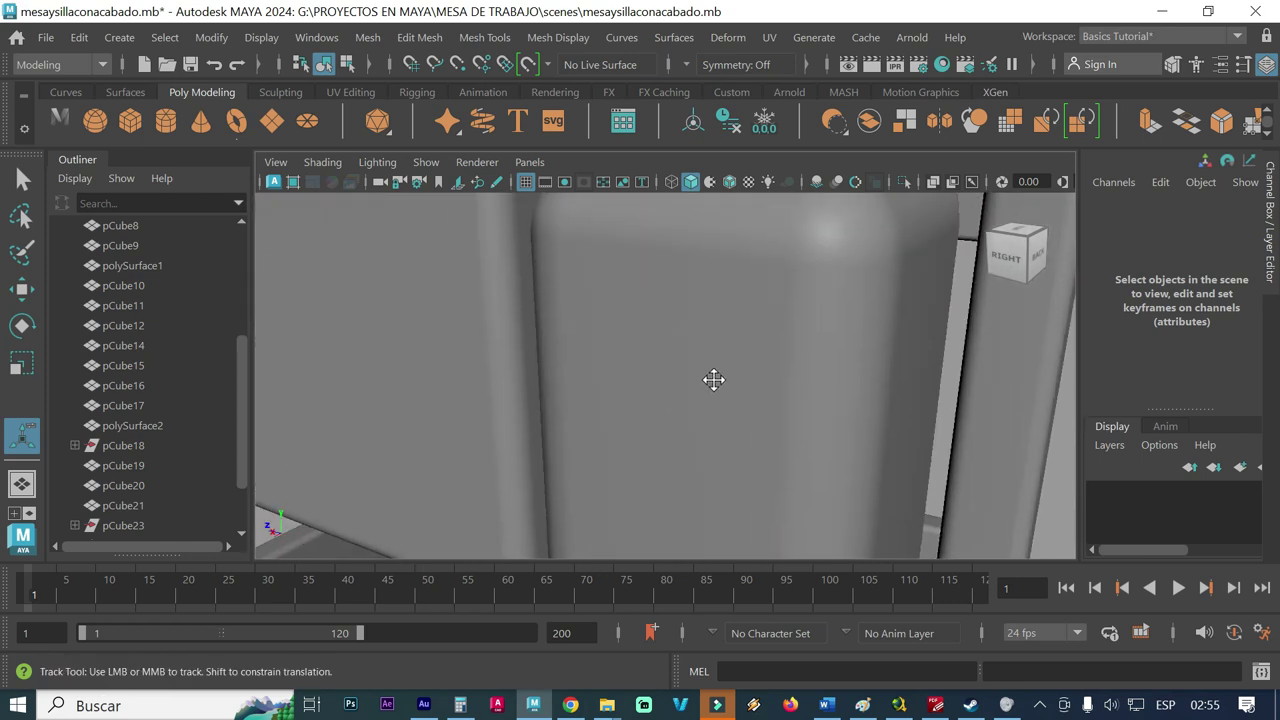
middle_click_drag(711, 377, 697, 398, "alt")
left_click_drag(697, 398, 698, 386, "alt")
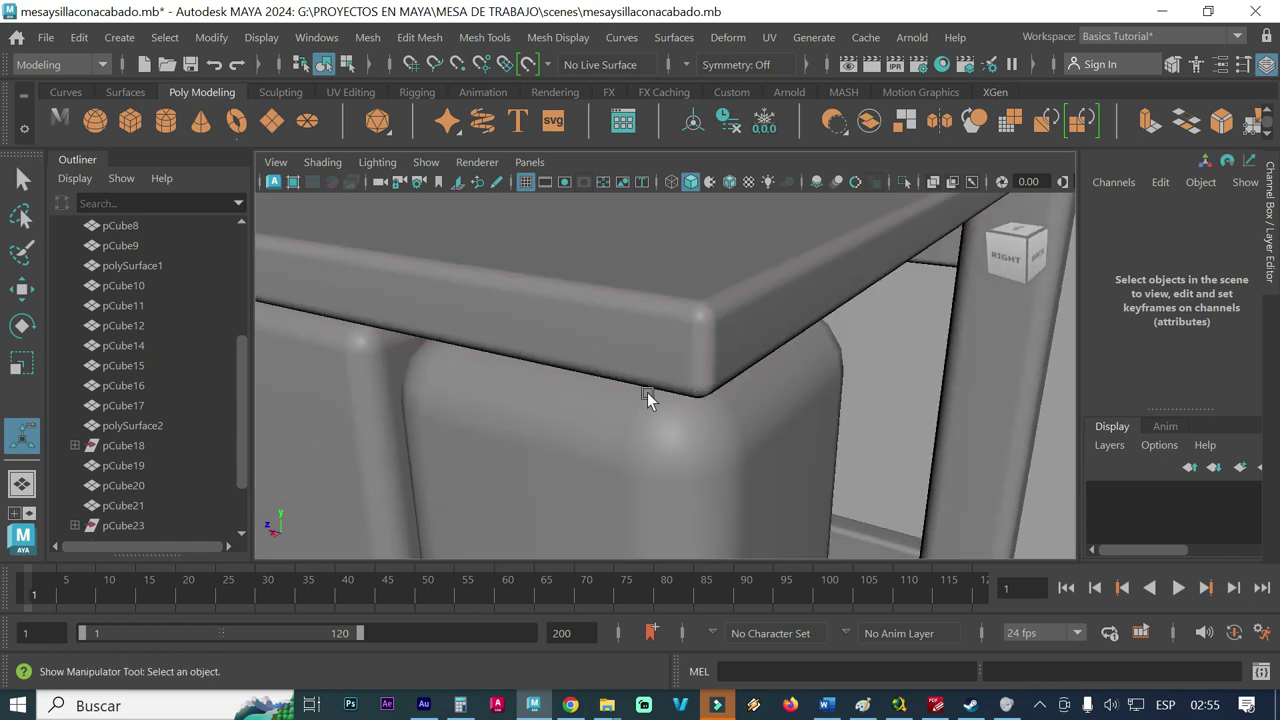
scroll(606, 399, "down", 2)
scroll(603, 409, "down", 1)
scroll(580, 414, "down", 2)
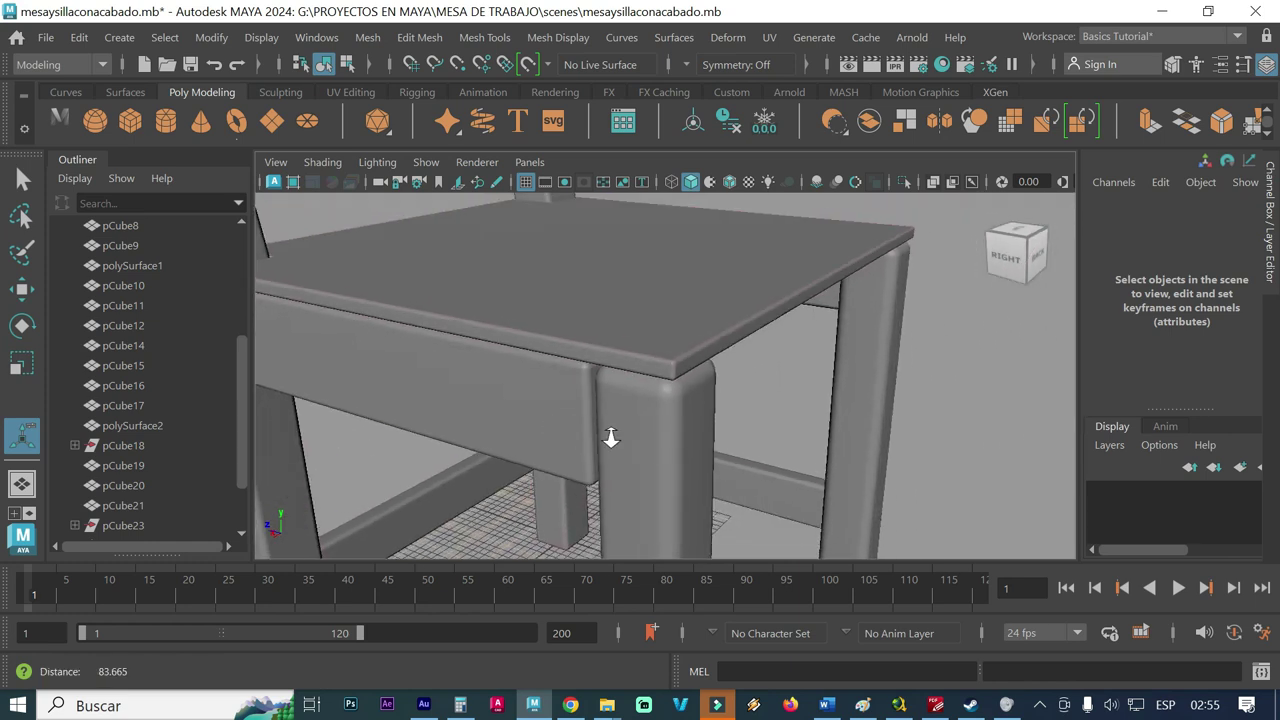
scroll(560, 428, "down", 2)
scroll(505, 420, "down", 2)
left_click_drag(471, 400, 629, 400, "alt")
scroll(720, 350, "up", 3)
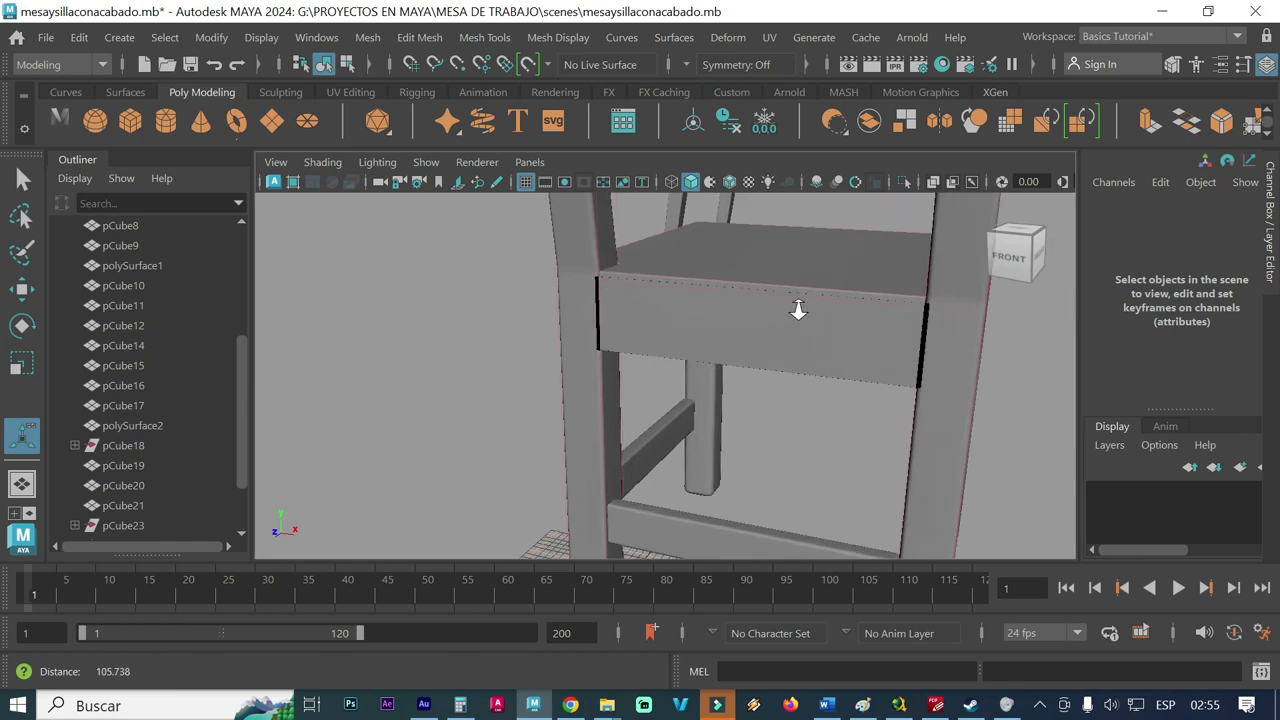
scroll(671, 306, "up", 2)
mouse_move(577, 303)
left_mouse_down("alt")
mouse_move(726, 377)
mouse_move(691, 377)
left_mouse_up("alt")
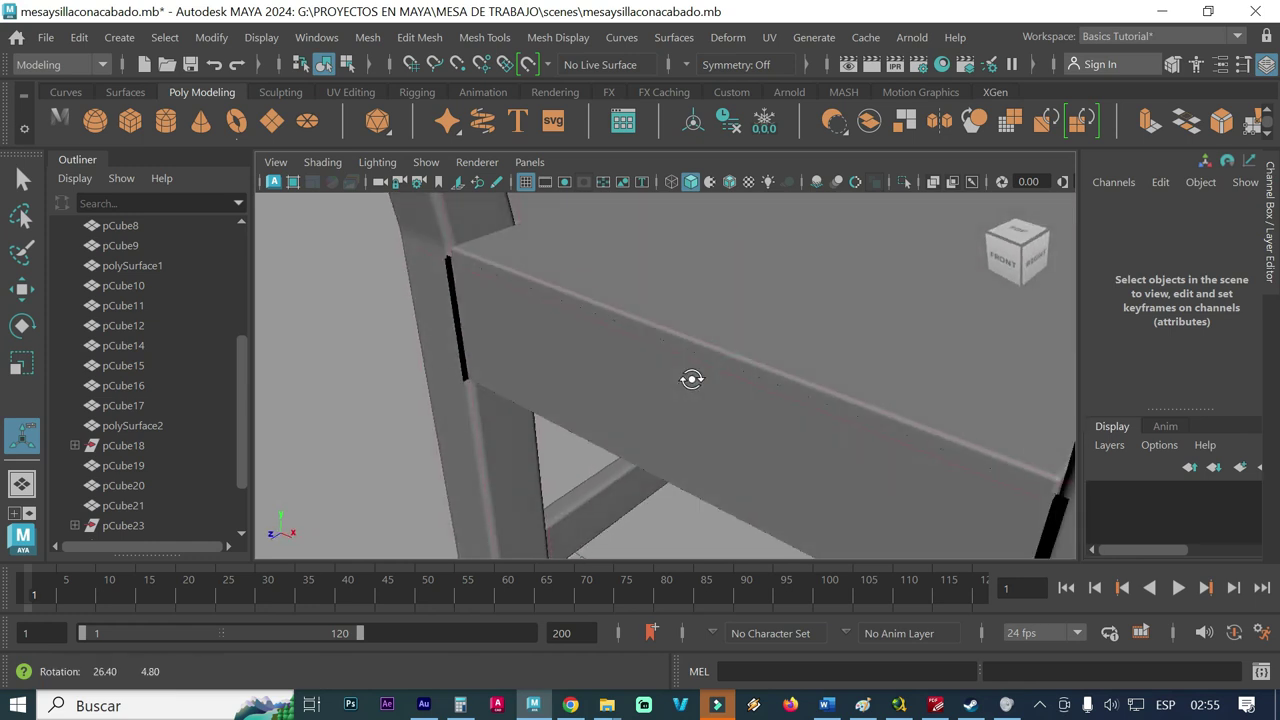
- Select the rail piece pCube21 and undo its bevel
left_click(600, 385)
mouse_move(531, 434)
left_mouse_down("alt")
mouse_move(526, 403)
mouse_move(469, 389)
mouse_move(503, 400)
left_mouse_up("alt")
mouse_move(508, 380)
middle_mouse_down("alt")
mouse_move(531, 465)
mouse_move(573, 405)
middle_mouse_up("alt")
left_click_drag(590, 436, 567, 440, "alt")
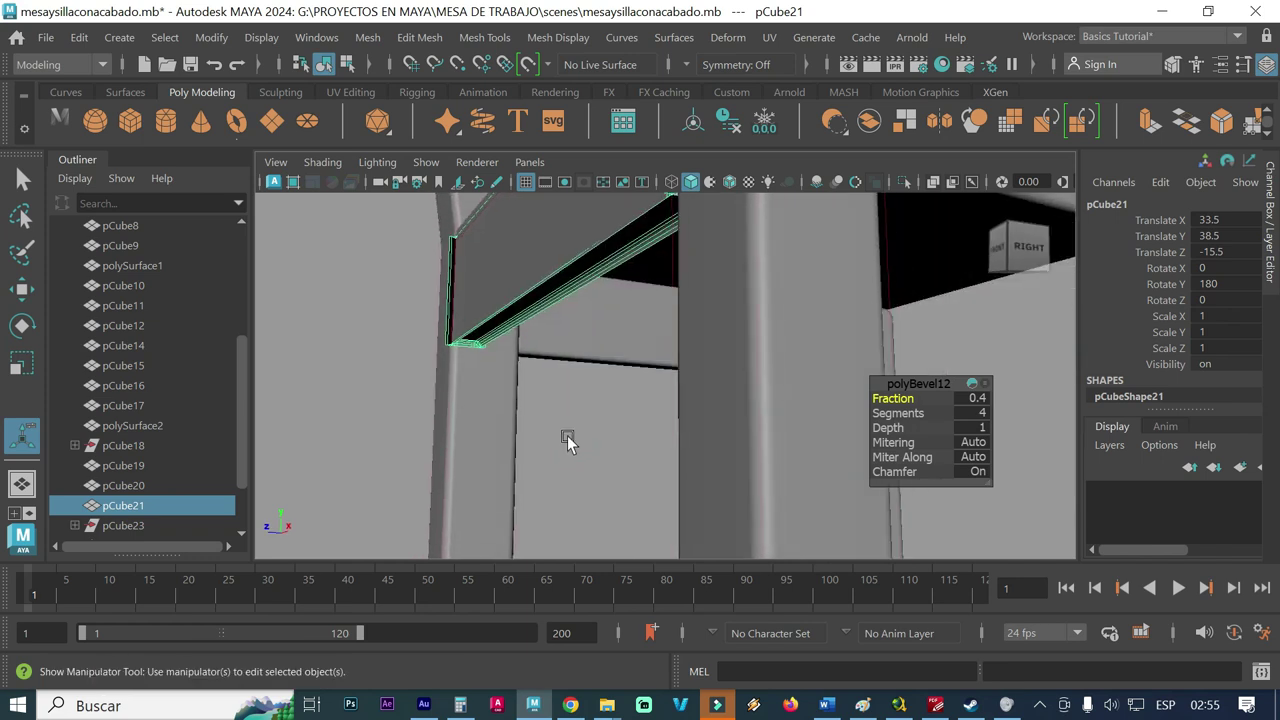
mouse_move(604, 391)
left_mouse_down("alt")
mouse_move(608, 409)
mouse_move(567, 375)
mouse_move(552, 407)
left_mouse_up("alt")
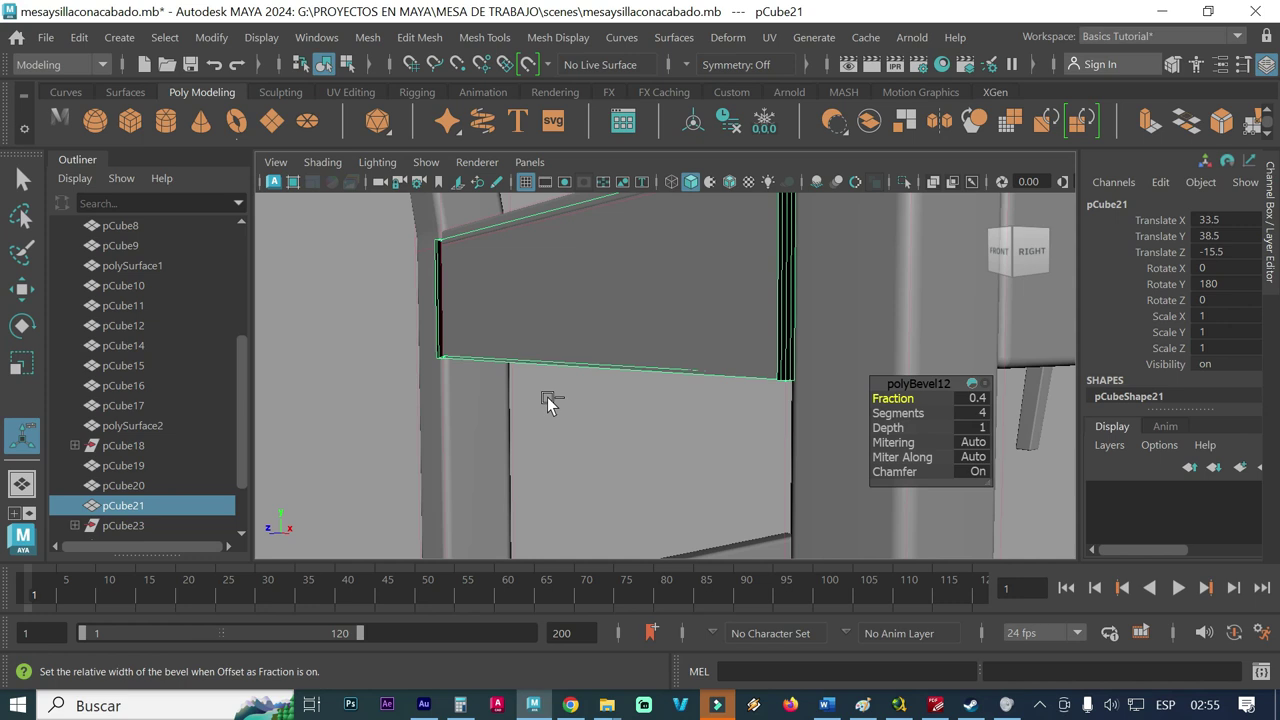
key("ctrl+z")
key("ctrl+z")
key("ctrl+z")
key("ctrl+z")
key("ctrl+z")
key("ctrl+z")
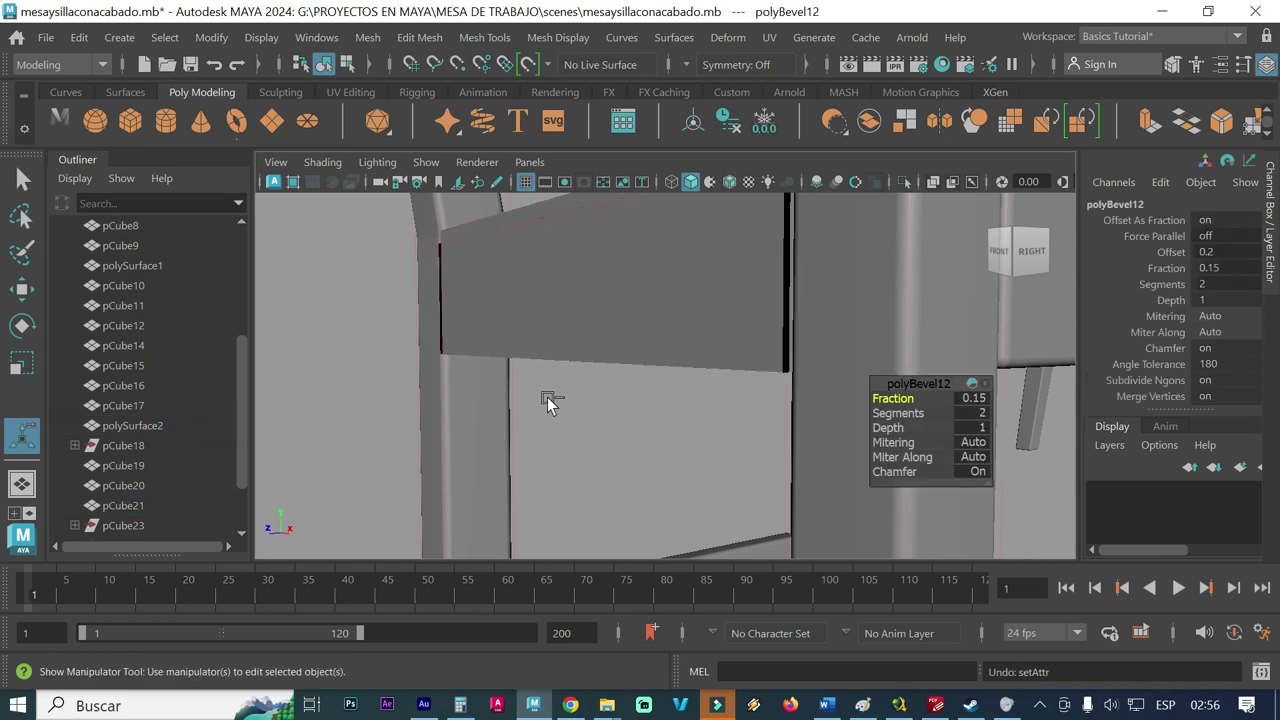
key("ctrl+z")
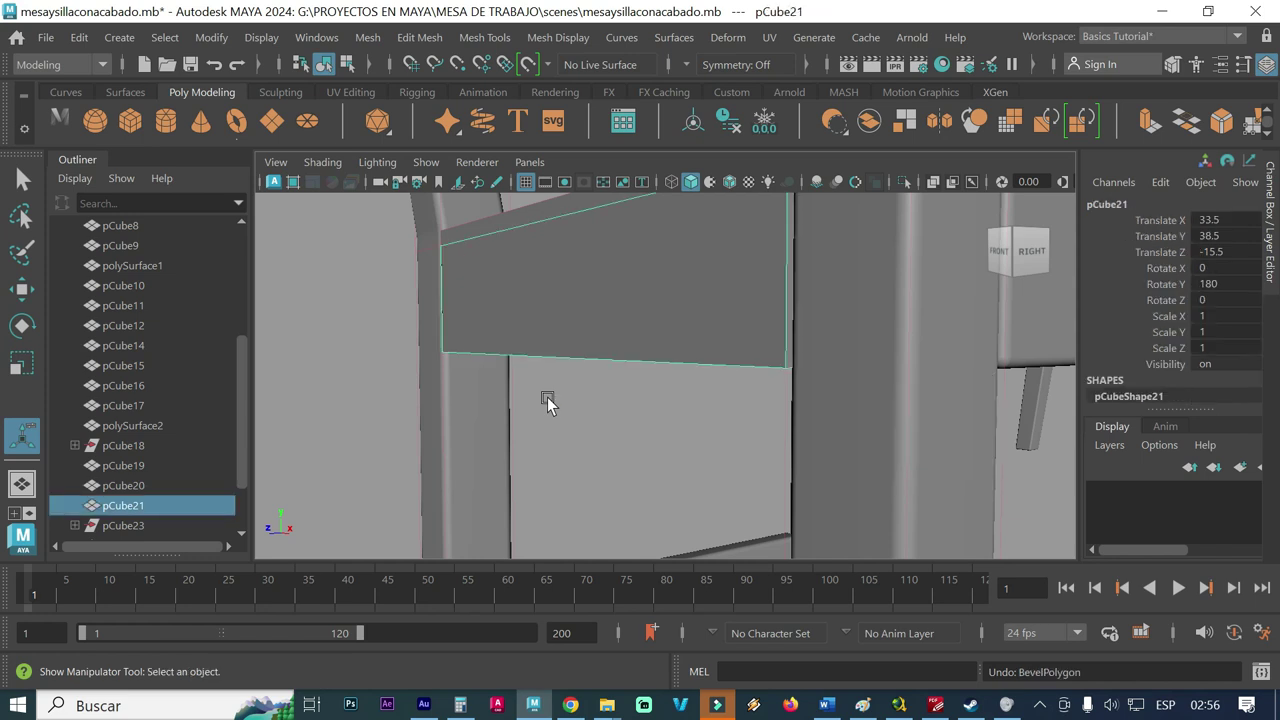
- Reapply a bevel to pCube21 with fraction 0.4 and 4 segments
left_click_drag(560, 370, 549, 369, "alt")
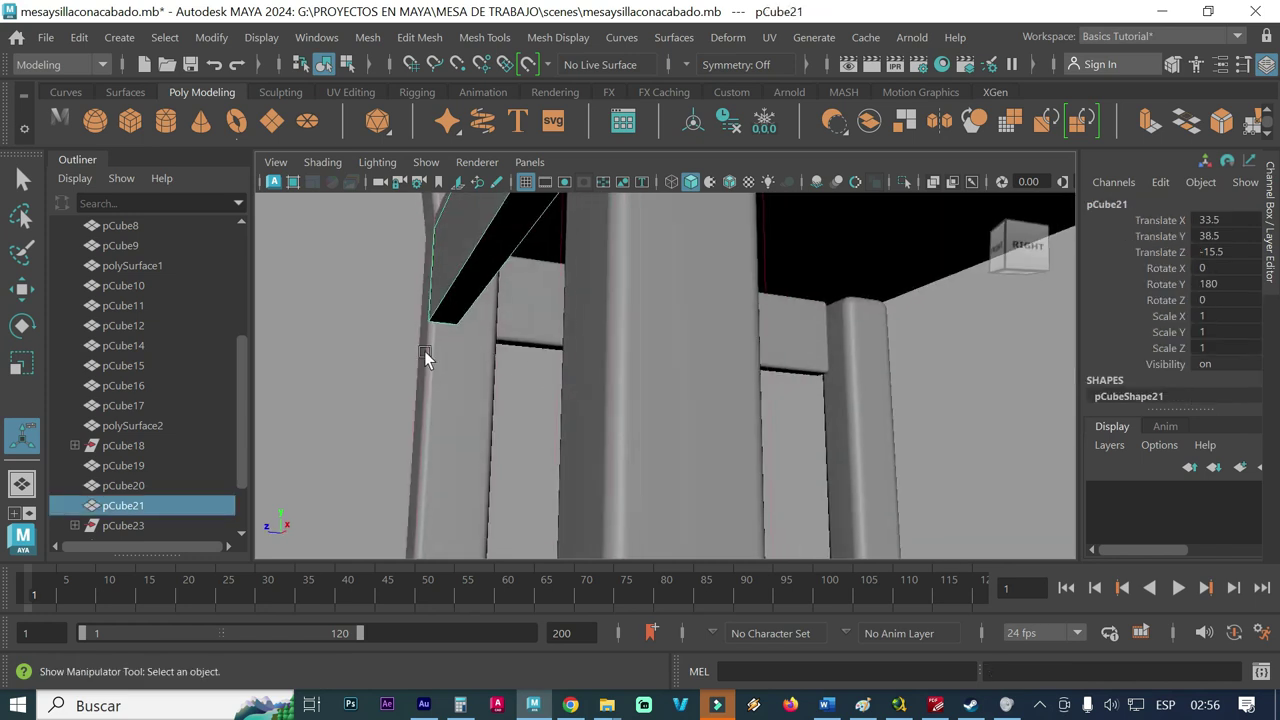
mouse_move(451, 352)
left_mouse_down("alt")
mouse_move(536, 341)
mouse_move(491, 394)
left_mouse_up("alt")
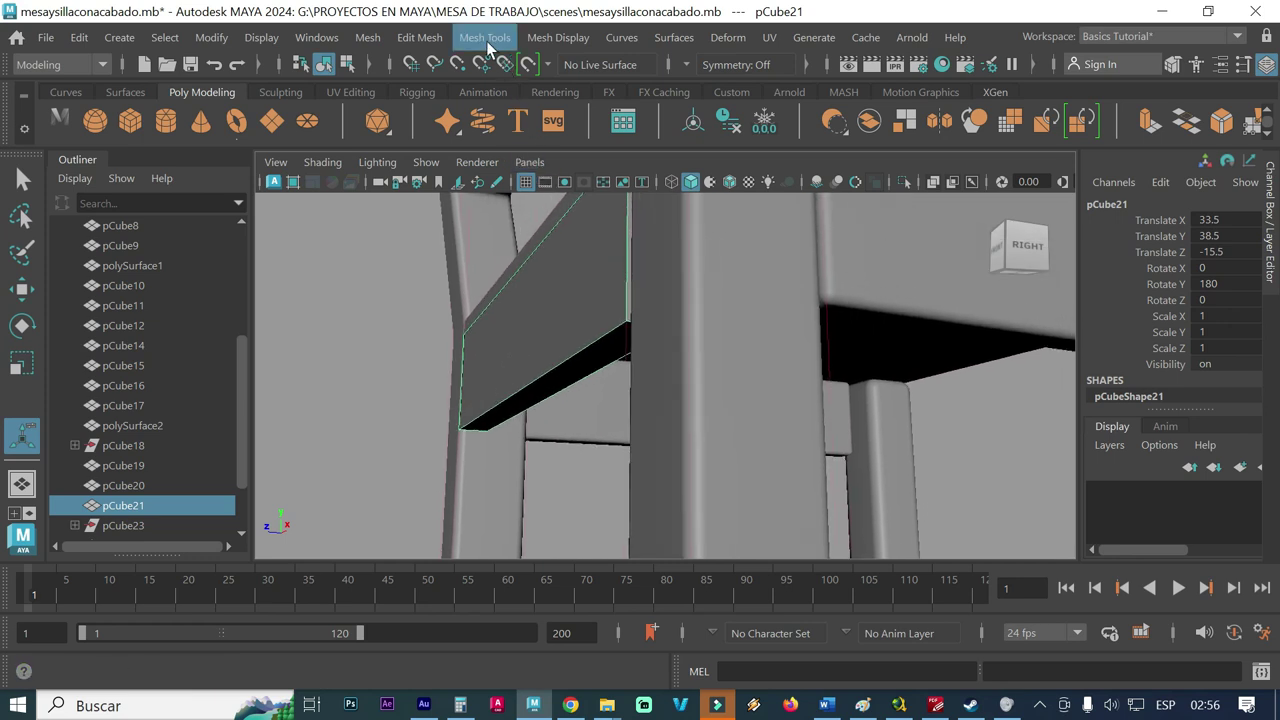
left_click(436, 40)
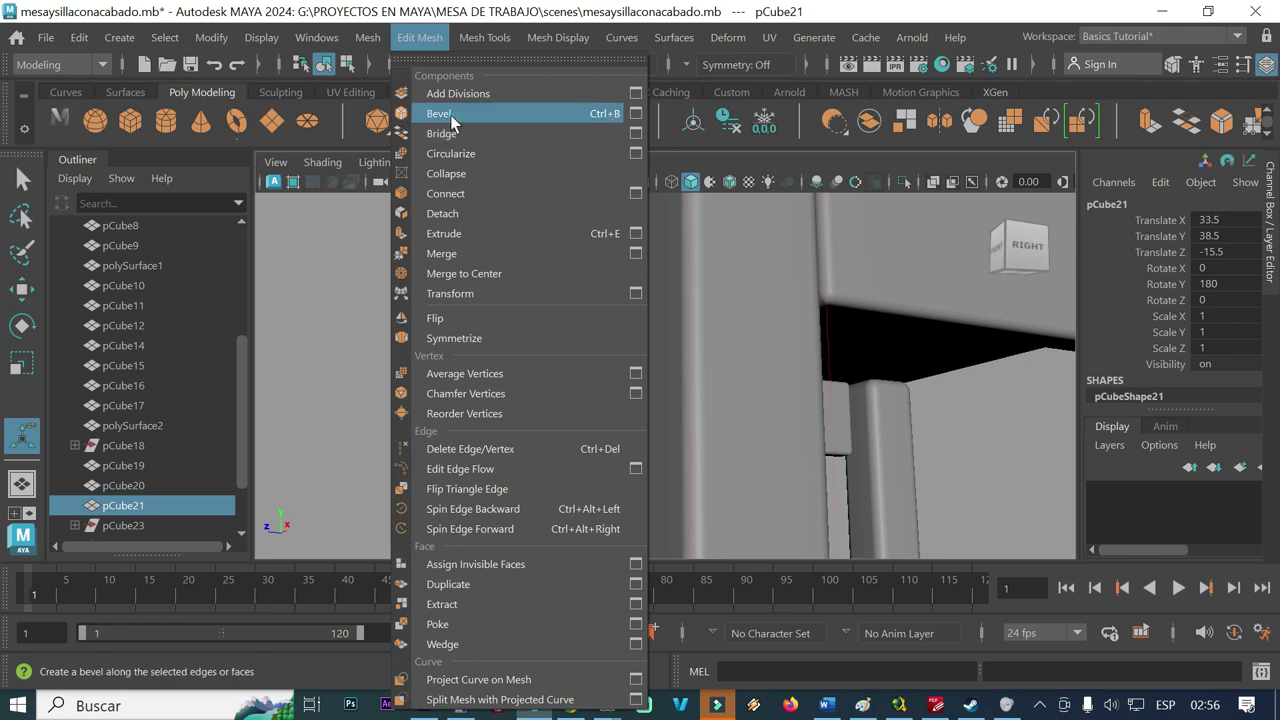
left_click(450, 115)
left_click(966, 399)
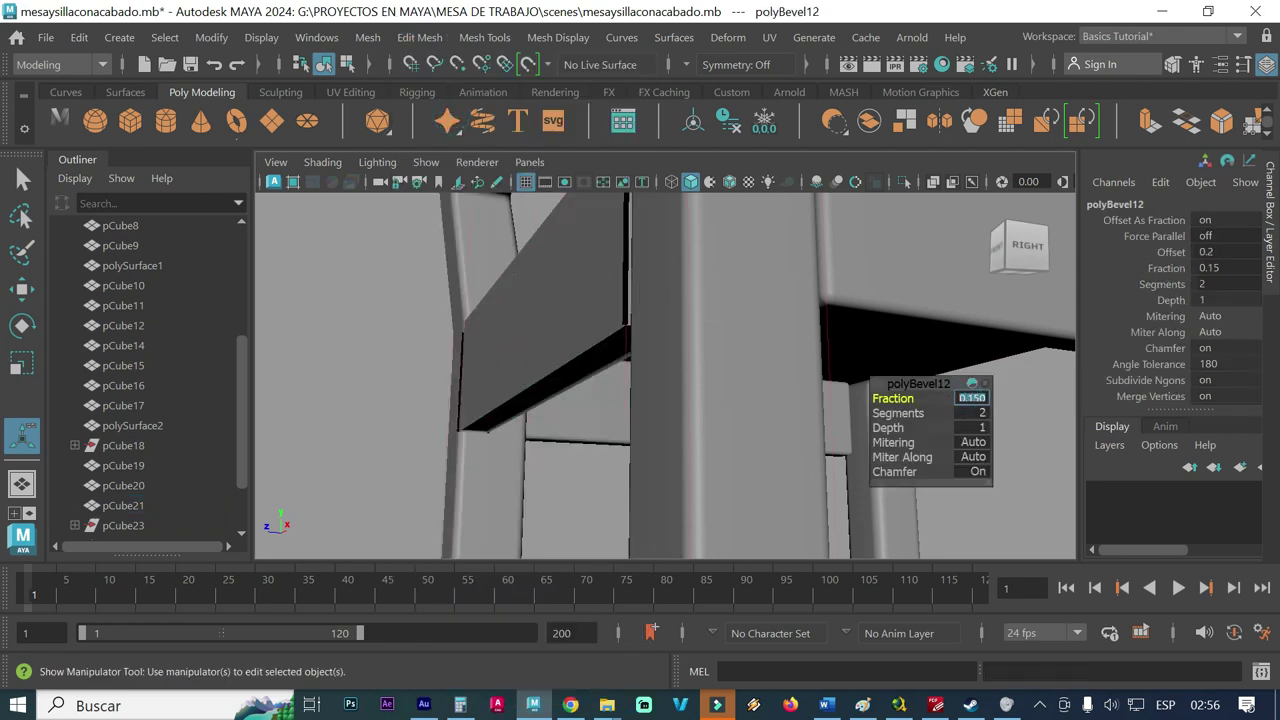
type("0.4")
left_click(979, 414)
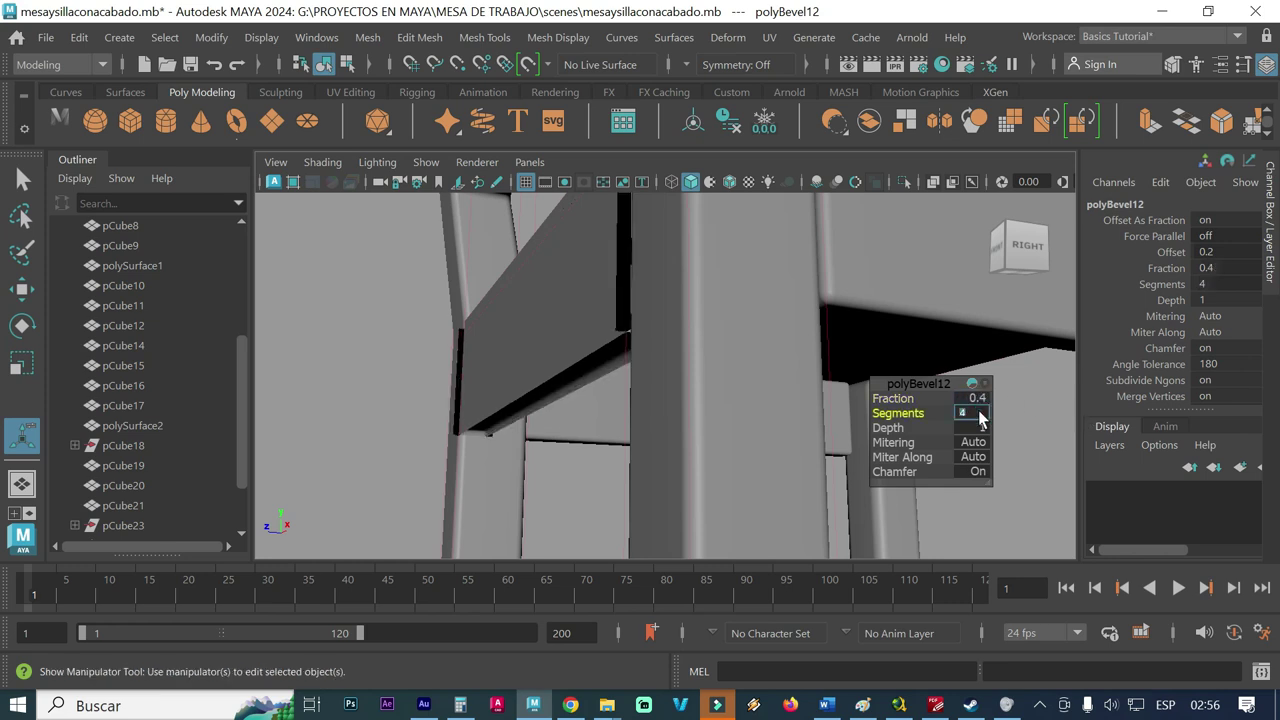
- Inspect the re-beveled rail, then undo the bevel so its edges are square
left_click_drag(629, 449, 586, 449, "alt")
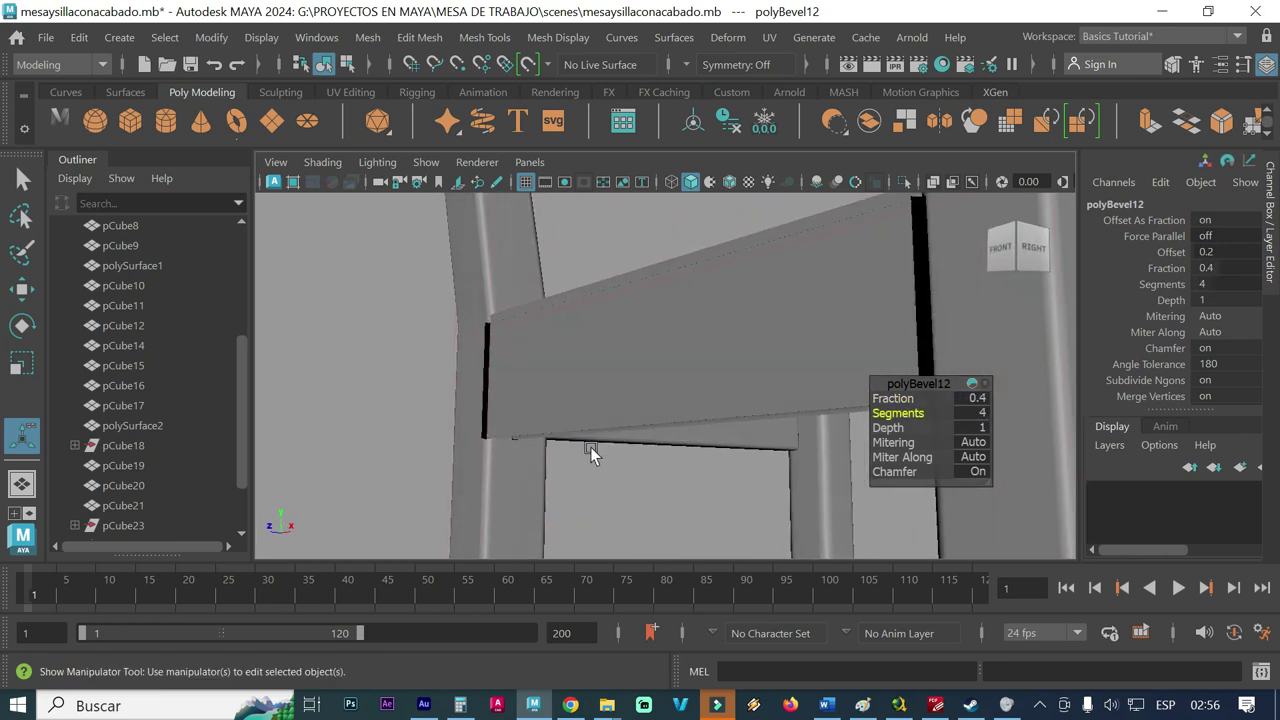
right_click_drag(591, 451, 510, 443, "alt")
left_click_drag(510, 443, 469, 431, "alt")
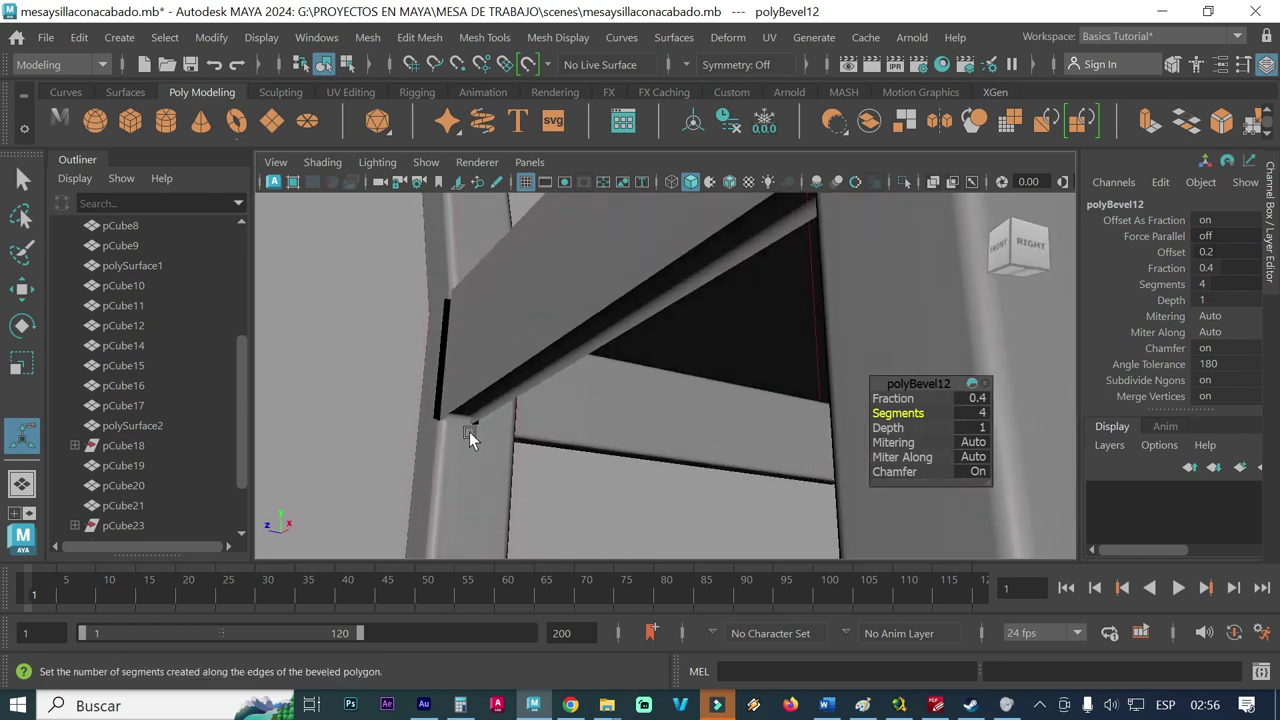
middle_click_drag(808, 452, 632, 457)
key("ctrl+z")
key("ctrl+z")
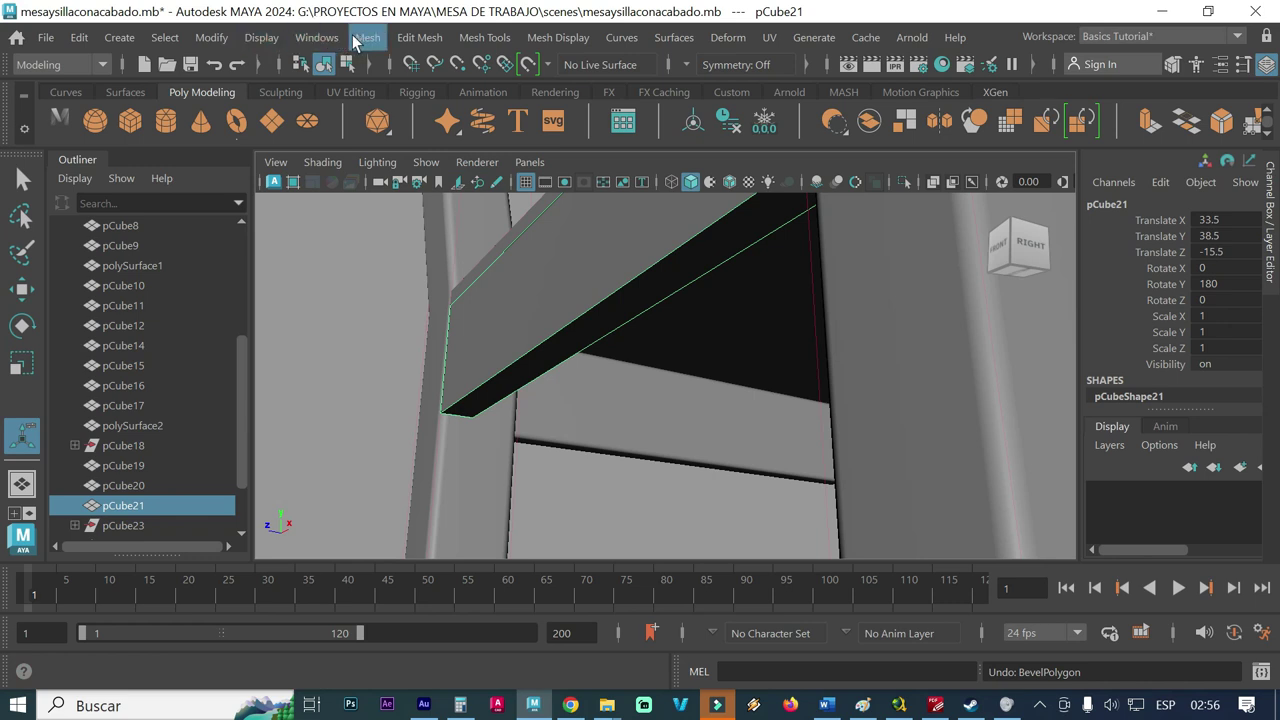
- Freeze pCube21's transformations, bevel it at 0.4 fraction with 4 segments, and deselect
left_click(211, 37)
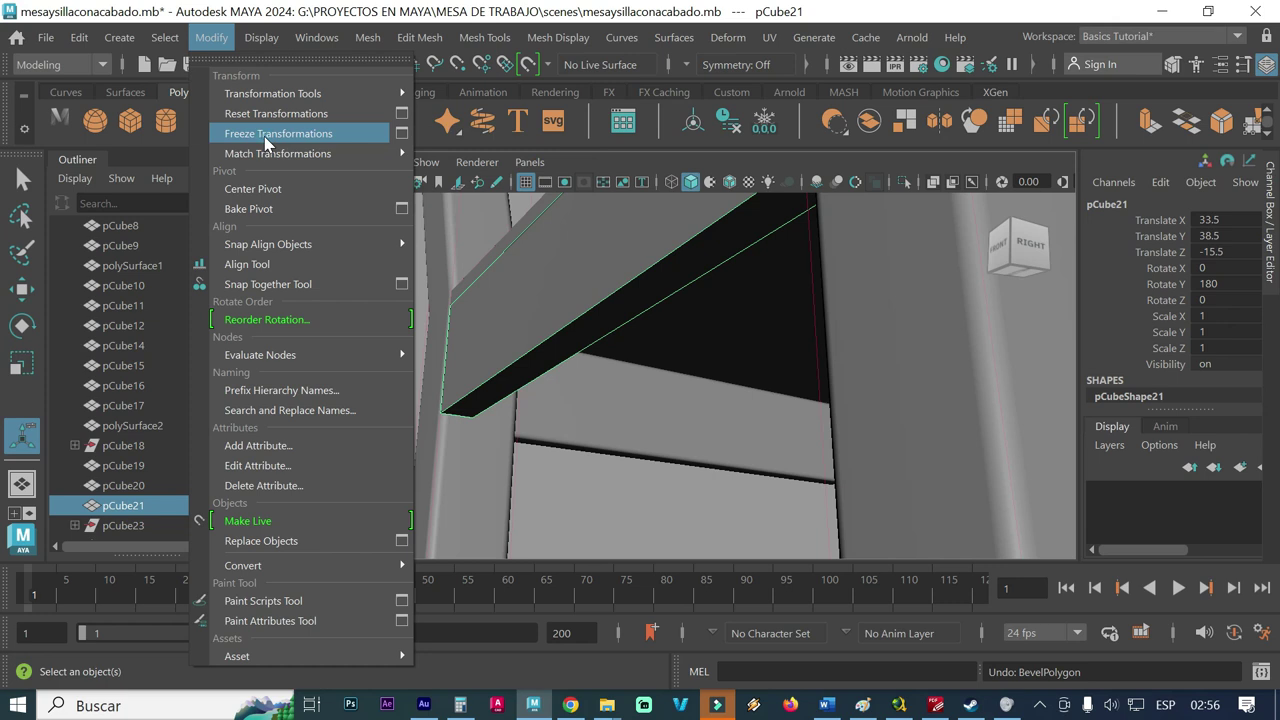
left_click(264, 136)
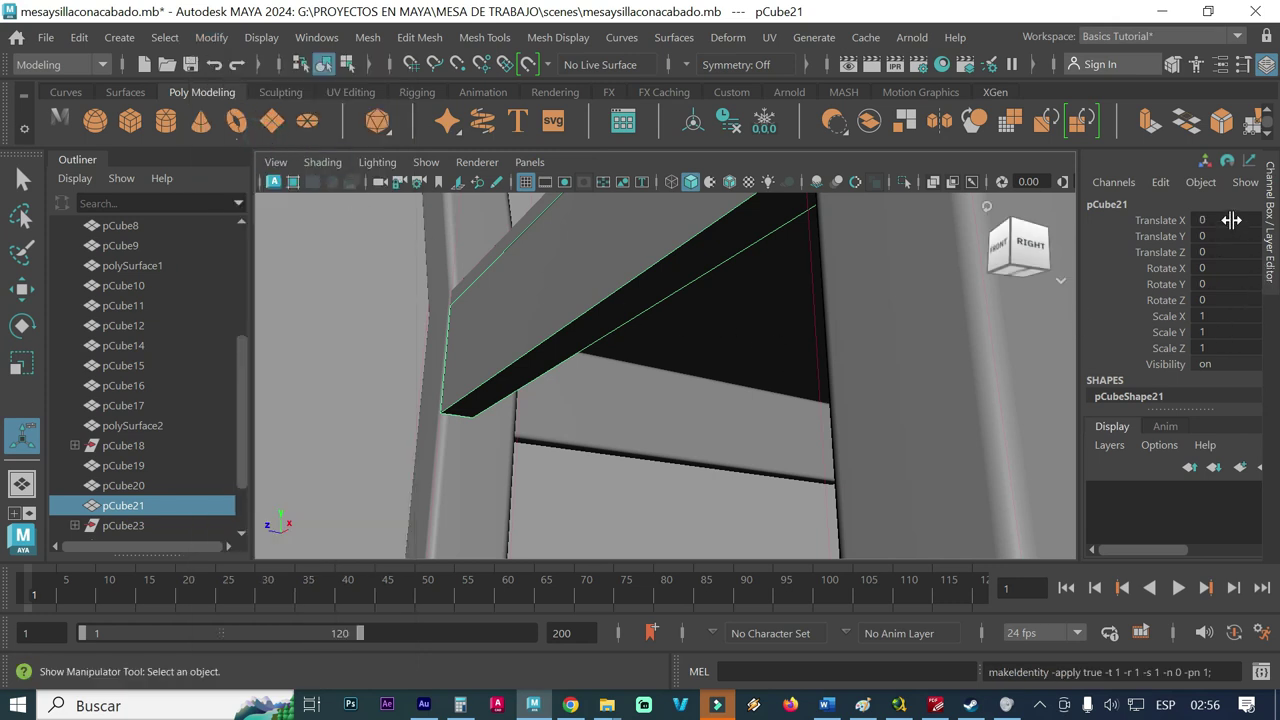
left_click(419, 37)
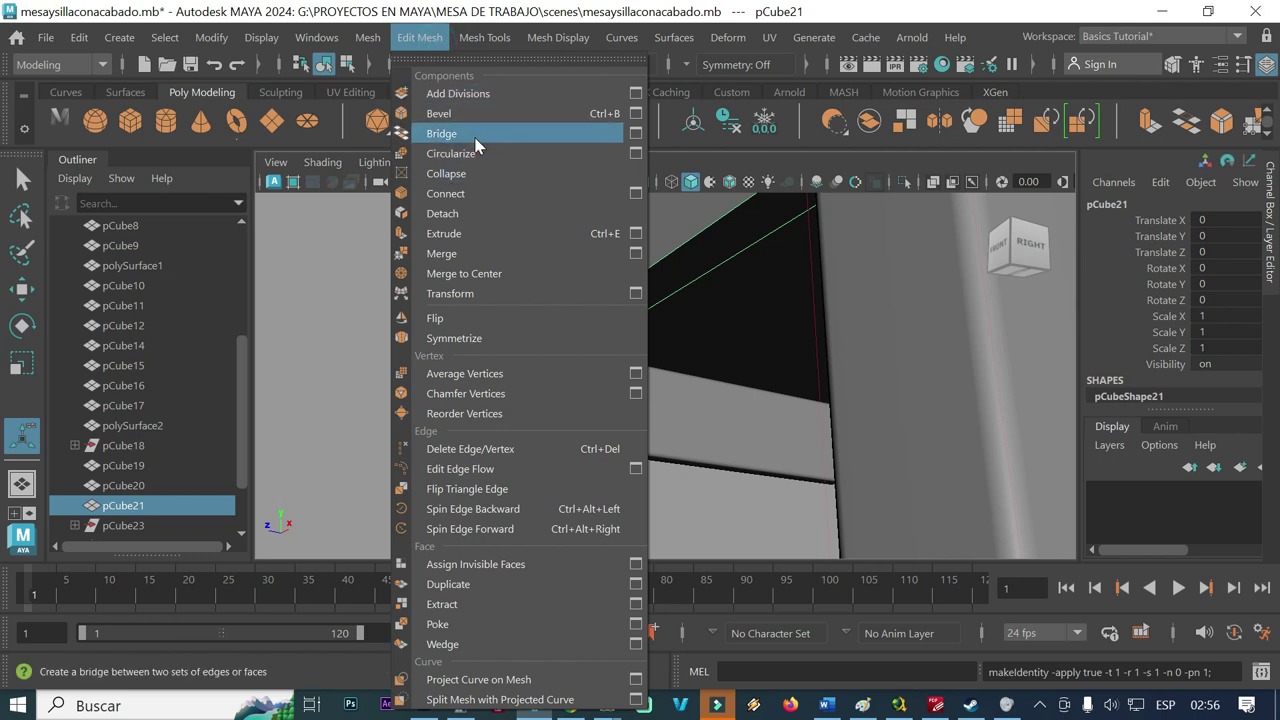
left_click(478, 114)
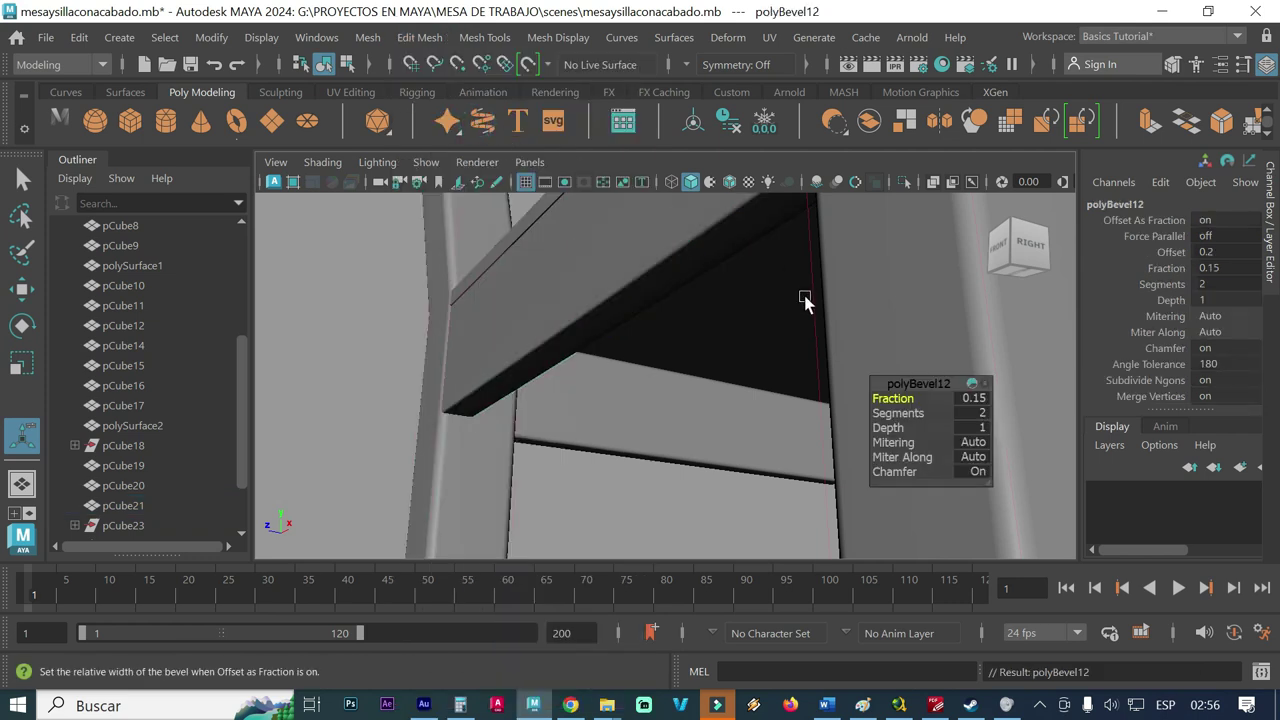
left_click(974, 399)
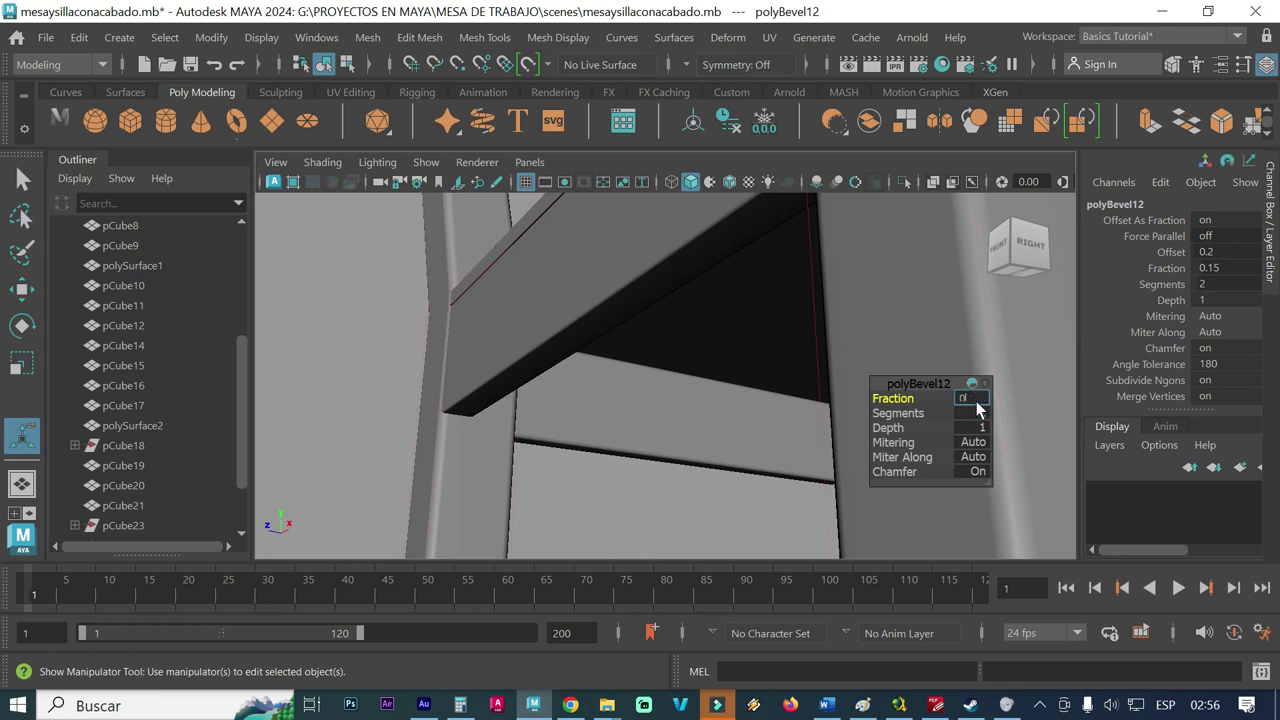
type(".4")
key("Return")
left_click(976, 413)
type("4")
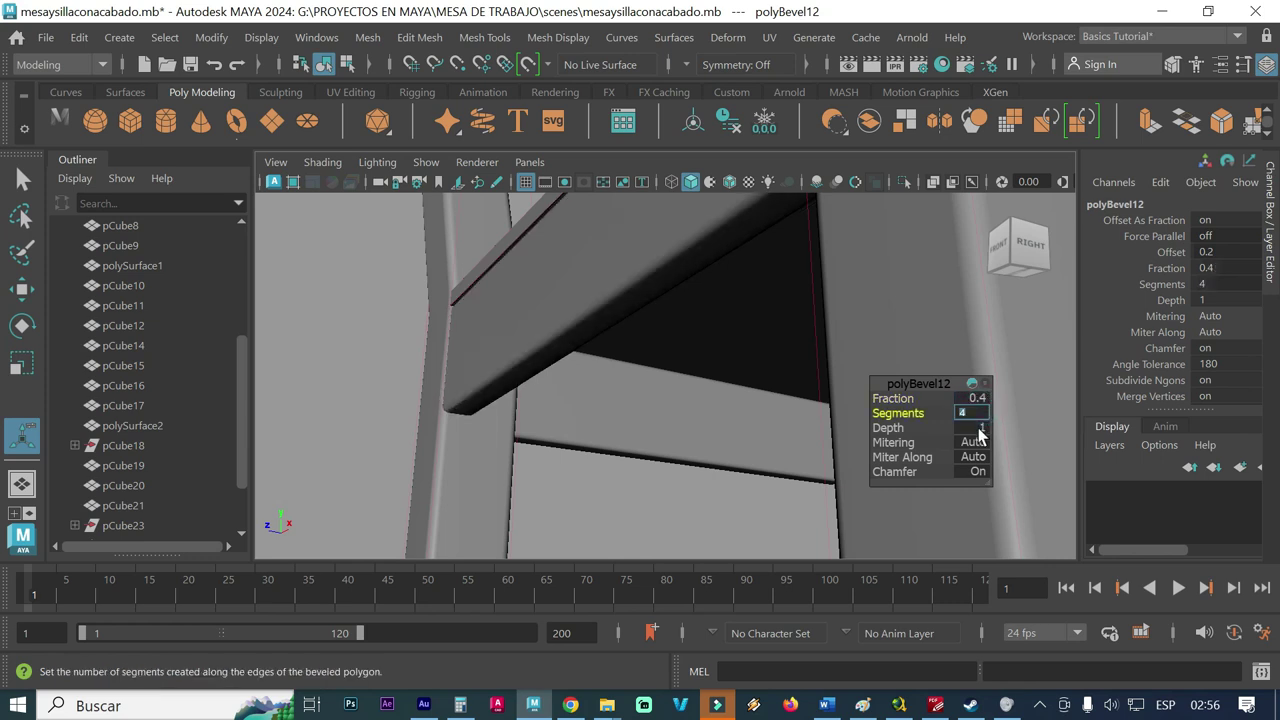
left_click(755, 507)
mouse_move(639, 462)
left_mouse_down("alt")
mouse_move(651, 472)
mouse_move(649, 457)
mouse_move(602, 440)
mouse_move(674, 434)
mouse_move(537, 409)
mouse_move(765, 416)
mouse_move(640, 417)
left_mouse_up("alt")
- Bevel the seat polySurface2 with fraction 0.4 and 4 segments, then deselect it
scroll(574, 425, "down", 2)
mouse_move(474, 423)
left_mouse_down("alt")
mouse_move(514, 431)
mouse_move(354, 420)
mouse_move(480, 443)
left_mouse_up("alt")
scroll(604, 415, "up", 2)
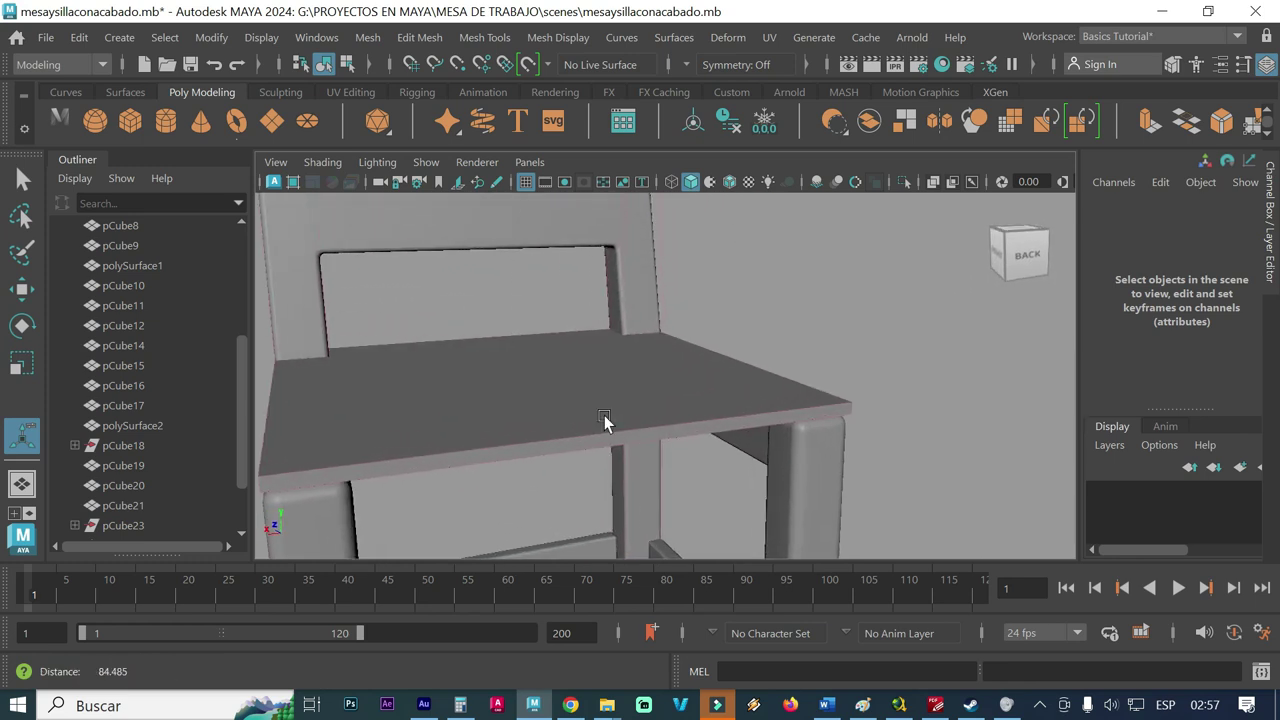
left_click(491, 423)
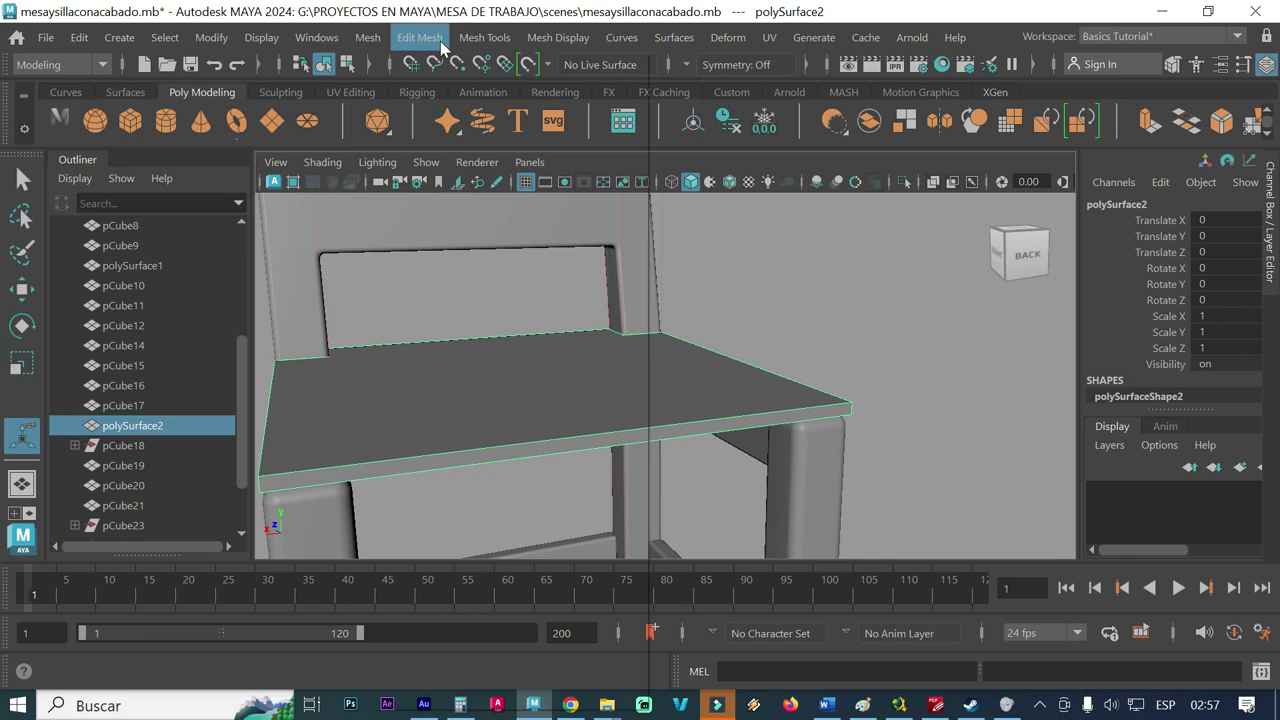
left_click(420, 37)
left_click(457, 114)
left_click(966, 398)
type("4")
key("Return")
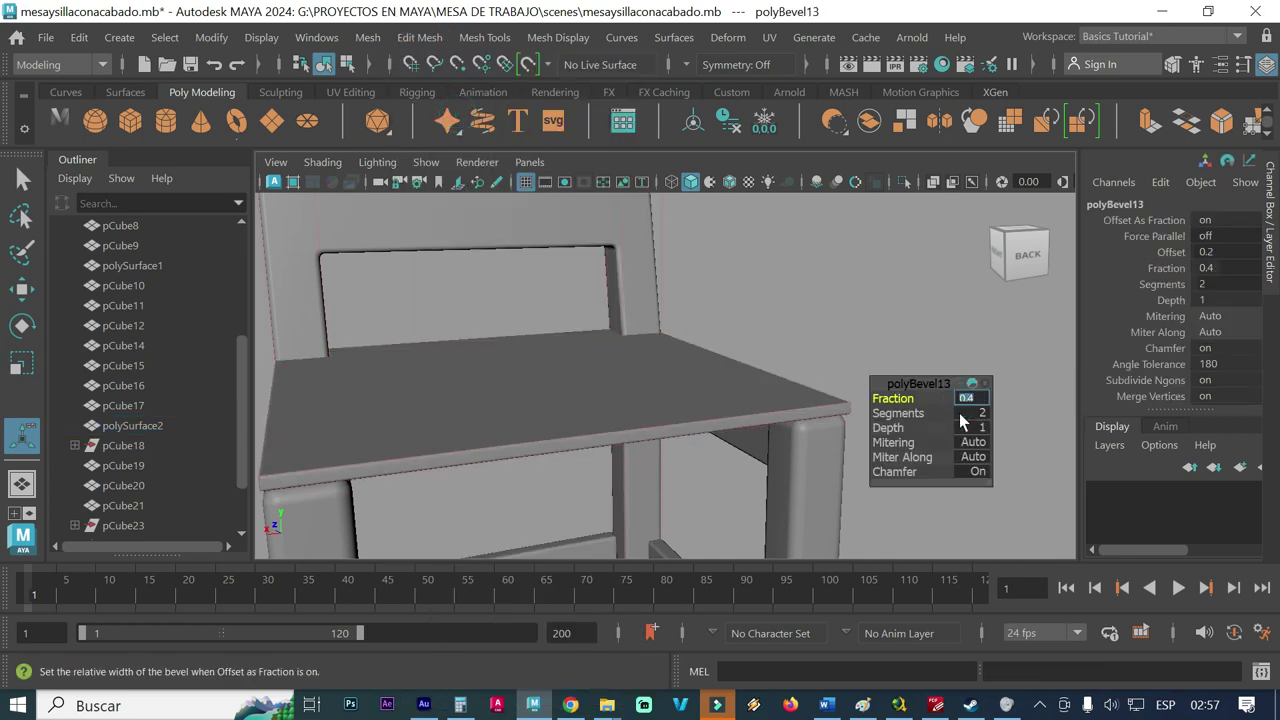
left_click(960, 414)
type("4")
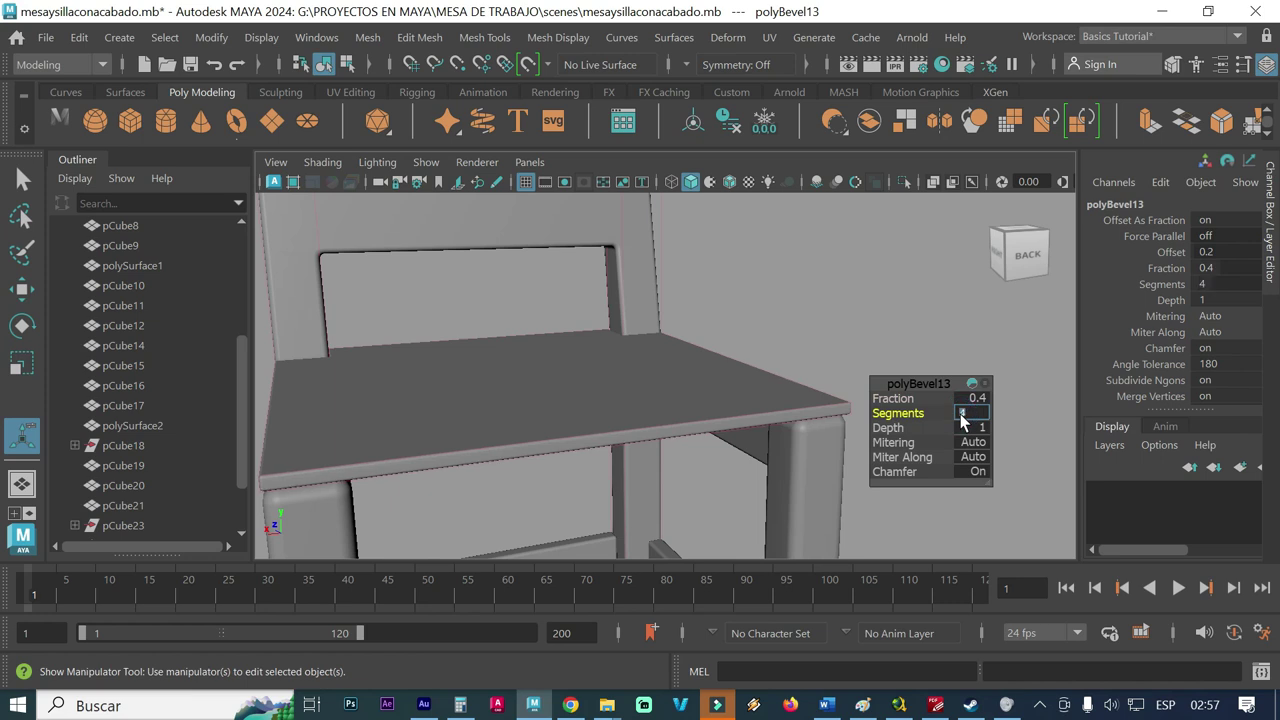
left_click(829, 320)
left_click_drag(491, 443, 531, 429, "alt")
right_click_drag(531, 429, 551, 449, "alt")
- Marquee-select every chair part and combine them with Mesh > Combine into pCube26
scroll(478, 443, "down", 4)
mouse_move(478, 443)
left_mouse_down("alt")
mouse_move(520, 434)
mouse_move(606, 449)
left_mouse_up("alt")
mouse_move(606, 449)
right_mouse_down("alt")
mouse_move(722, 442)
mouse_move(686, 424)
right_mouse_up("alt")
left_click_drag(686, 424, 617, 423, "alt")
right_click_drag(734, 423, 605, 399, "alt")
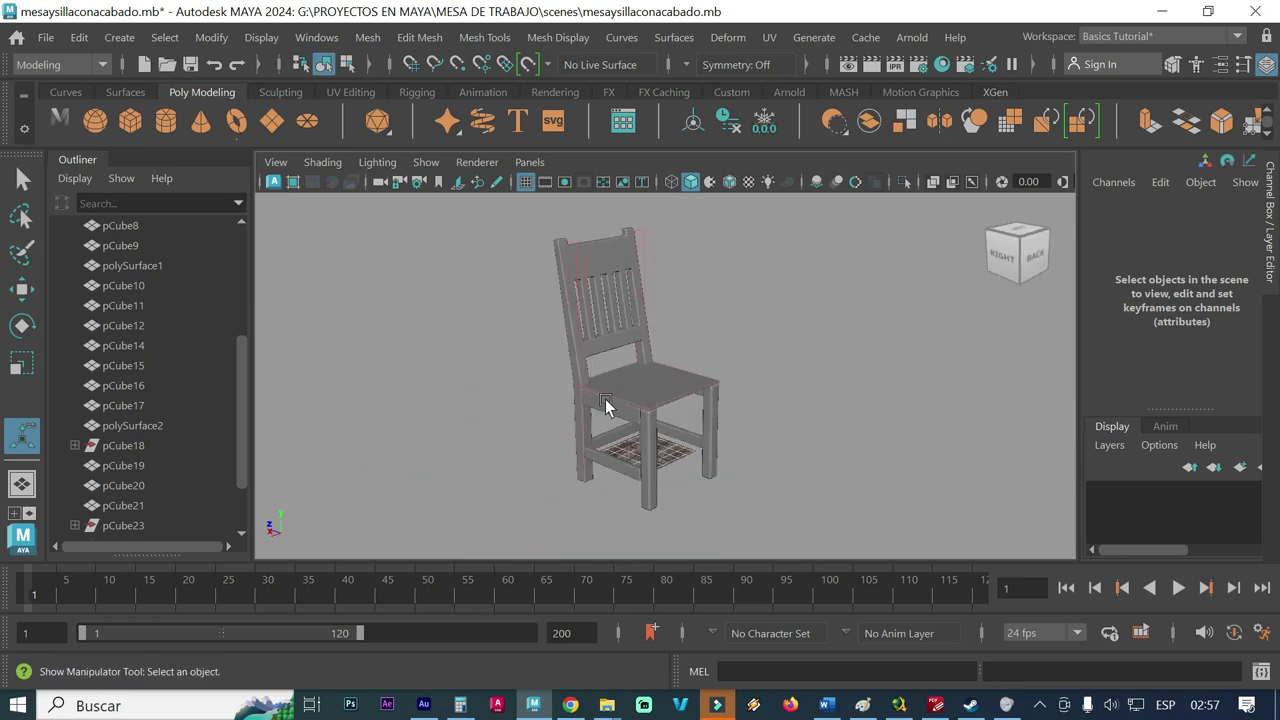
scroll(805, 395, "down", 2)
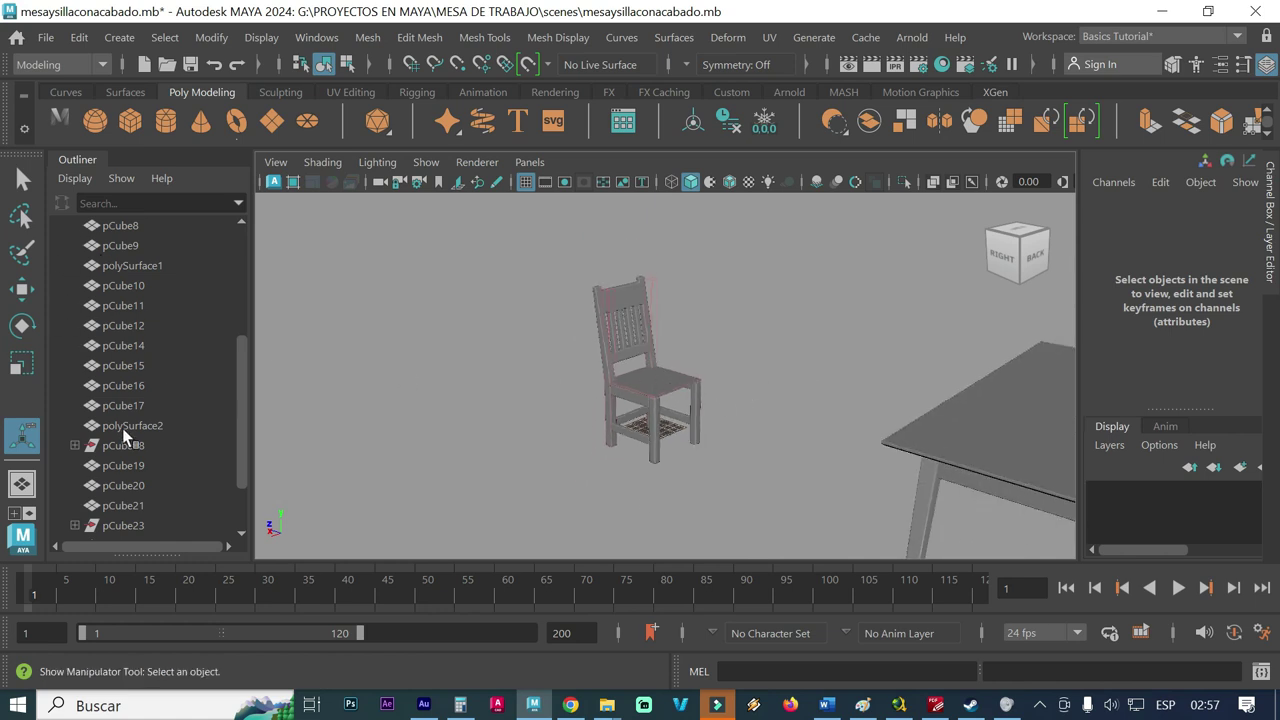
left_click_drag(568, 437, 569, 429, "alt")
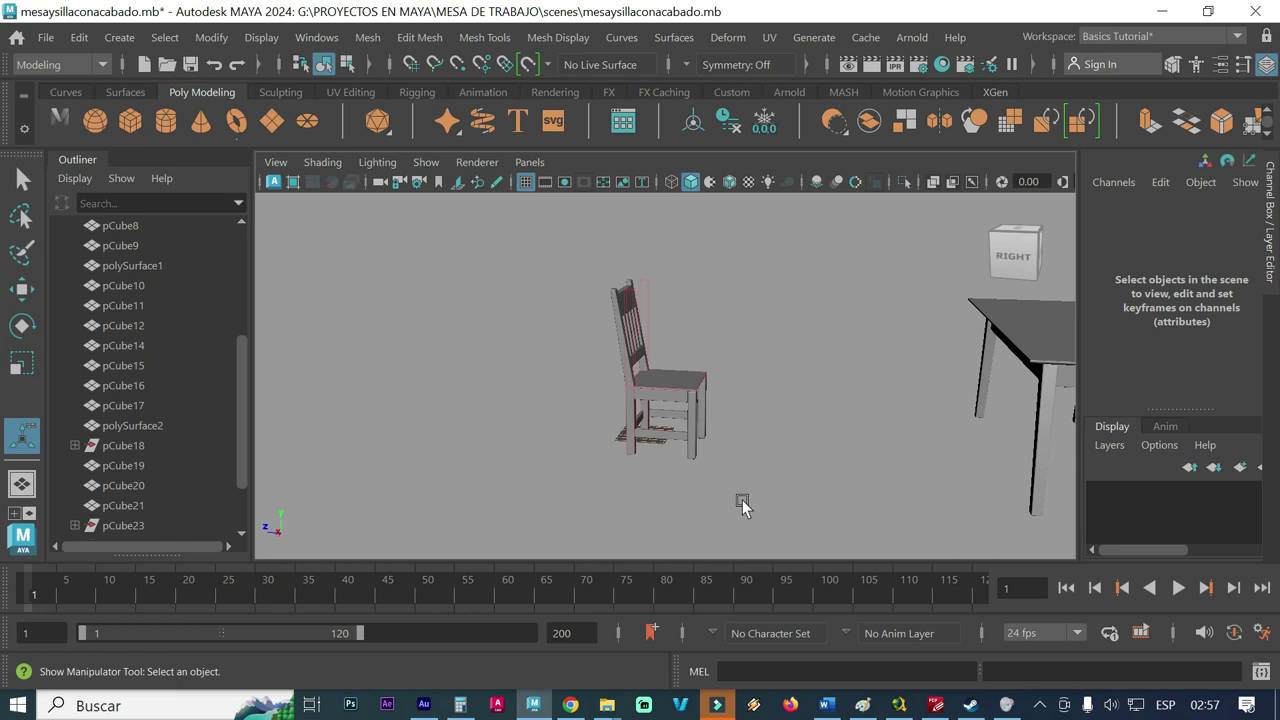
left_click_drag(740, 506, 575, 255)
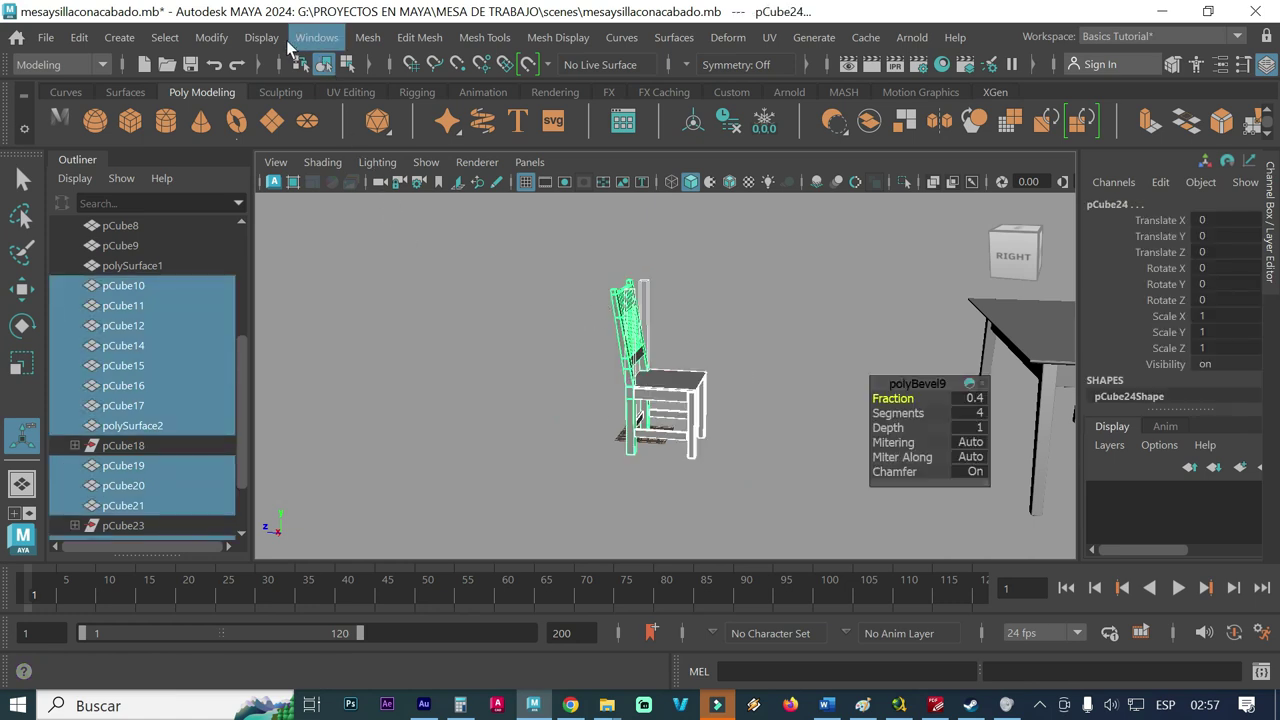
left_click(316, 37)
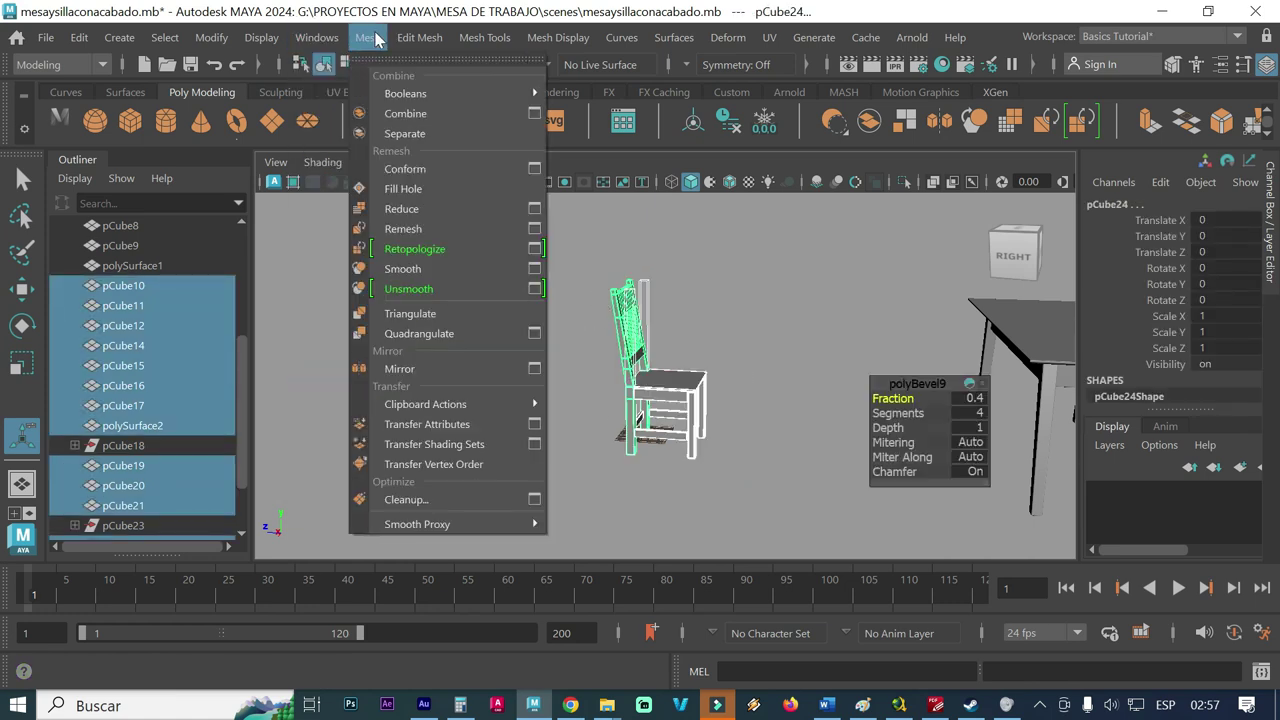
left_click(398, 112)
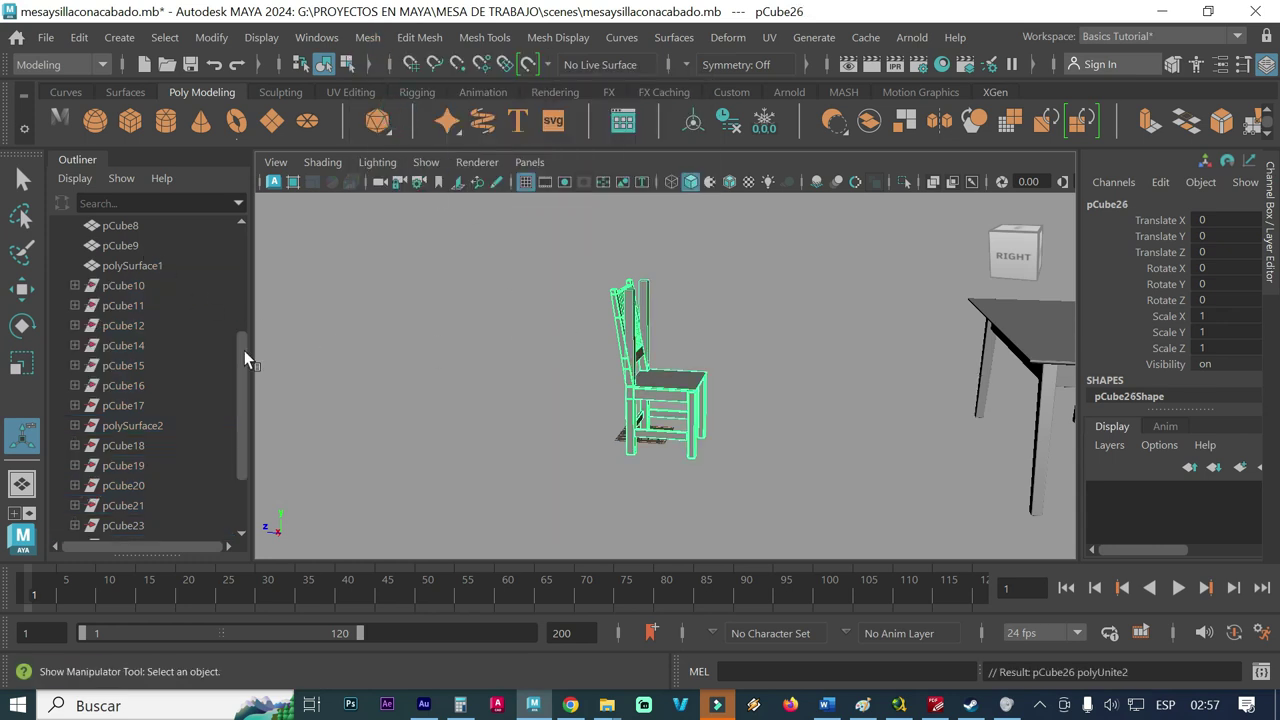
left_click_drag(244, 350, 247, 399)
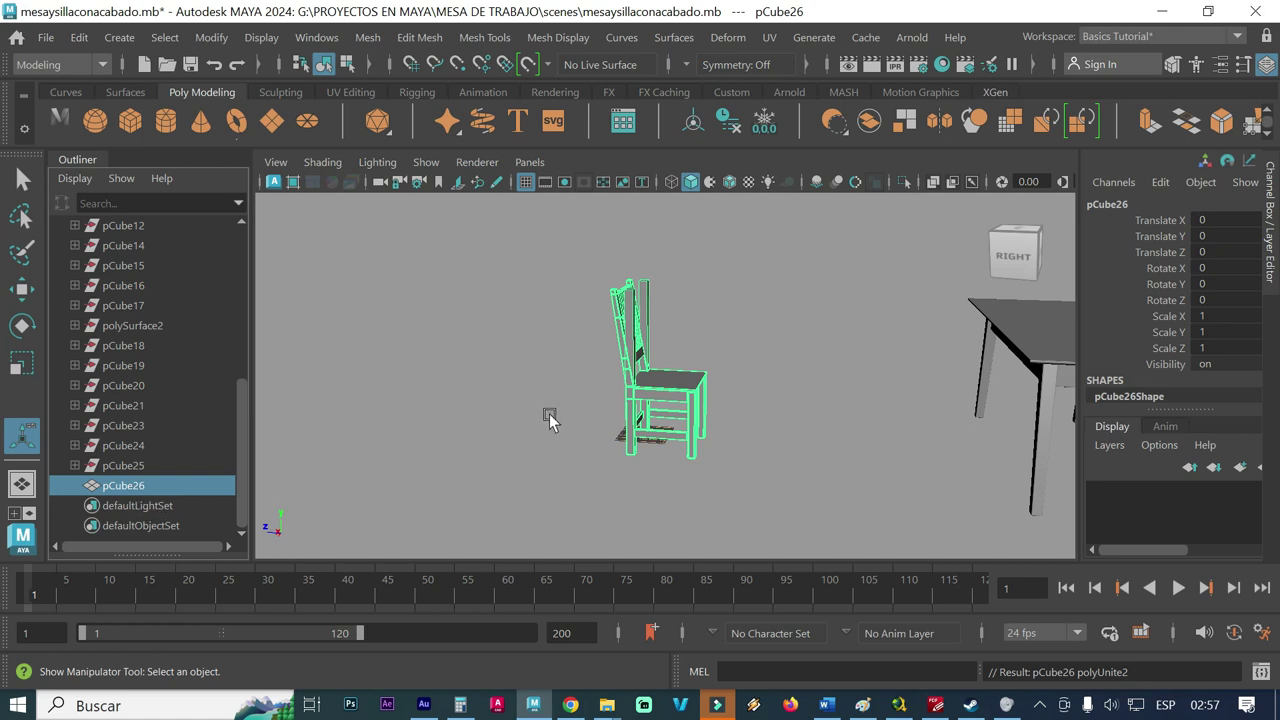
scroll(547, 413, "up", 3)
scroll(680, 309, "up", 3)
- Switch the chair to face mode and delete the first three back-post faces
mouse_move(680, 309)
left_mouse_down("alt")
mouse_move(663, 343)
mouse_move(643, 348)
left_mouse_up("alt")
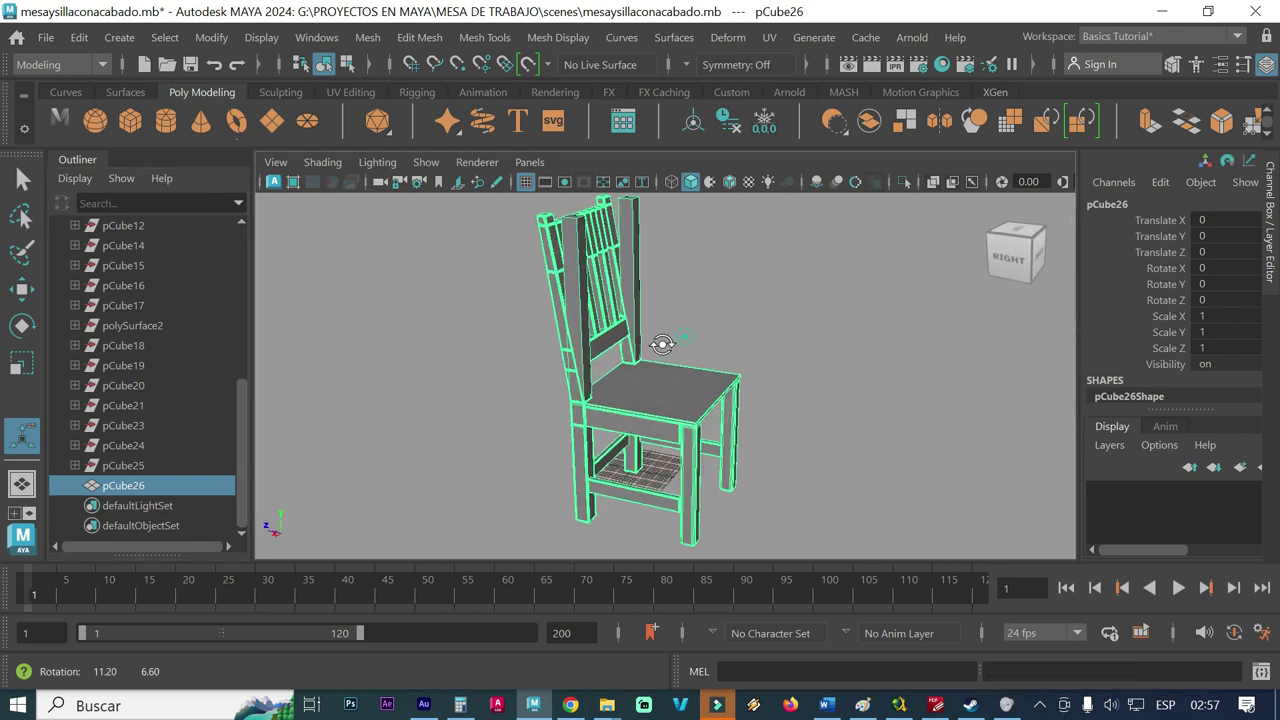
scroll(643, 348, "up", 2)
right_click(623, 364)
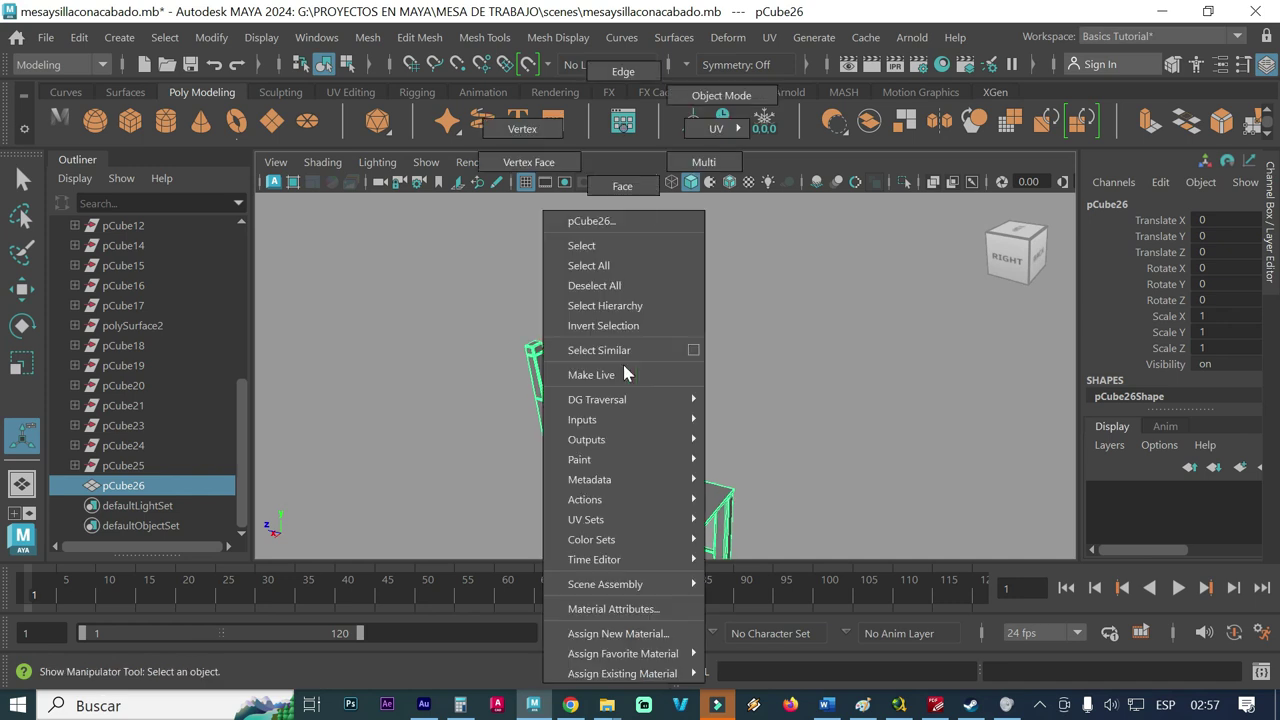
left_click(623, 189)
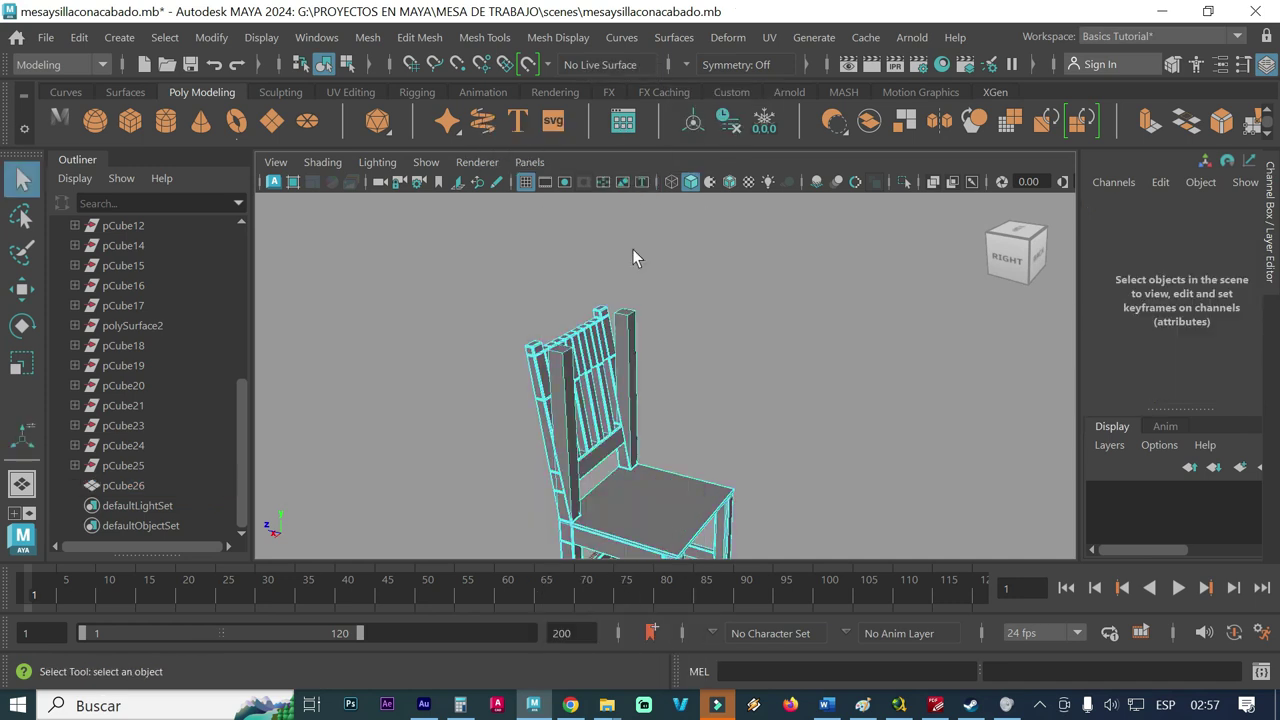
left_click(634, 330)
key("Delete")
mouse_move(634, 337)
left_mouse_down("alt")
mouse_move(643, 378)
mouse_move(632, 314)
left_mouse_up("alt")
left_click(610, 305)
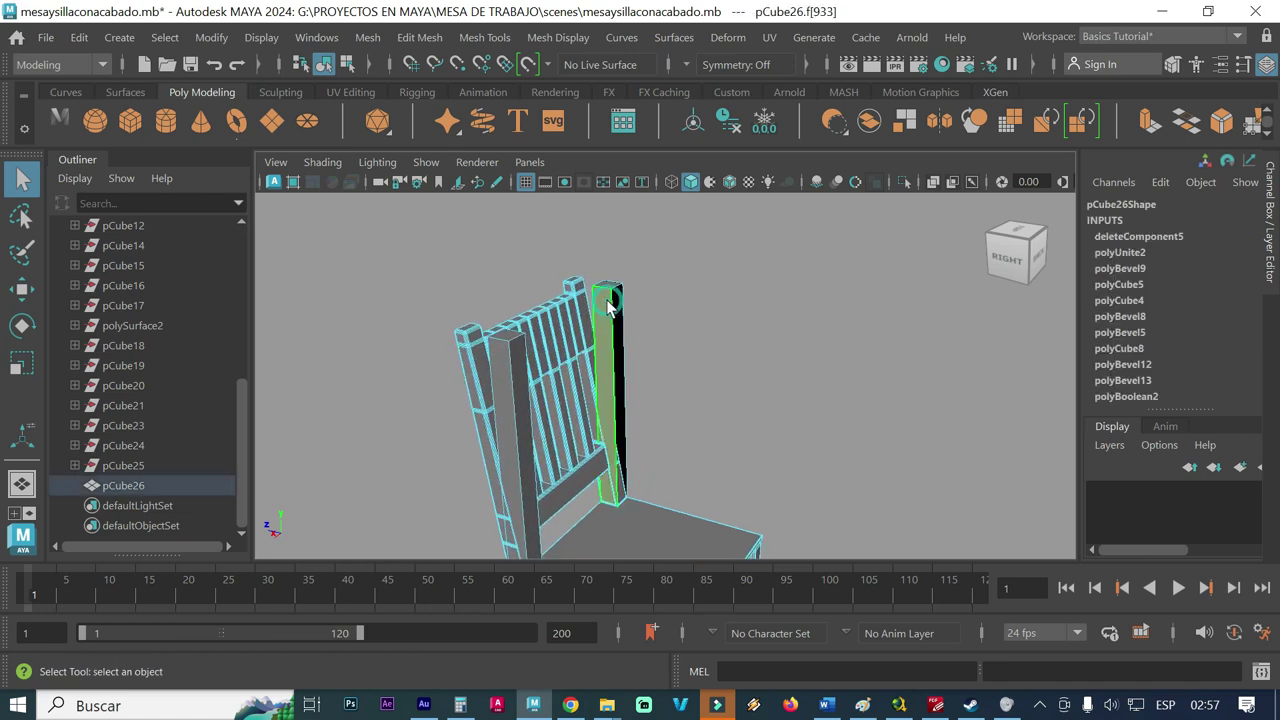
key("Delete")
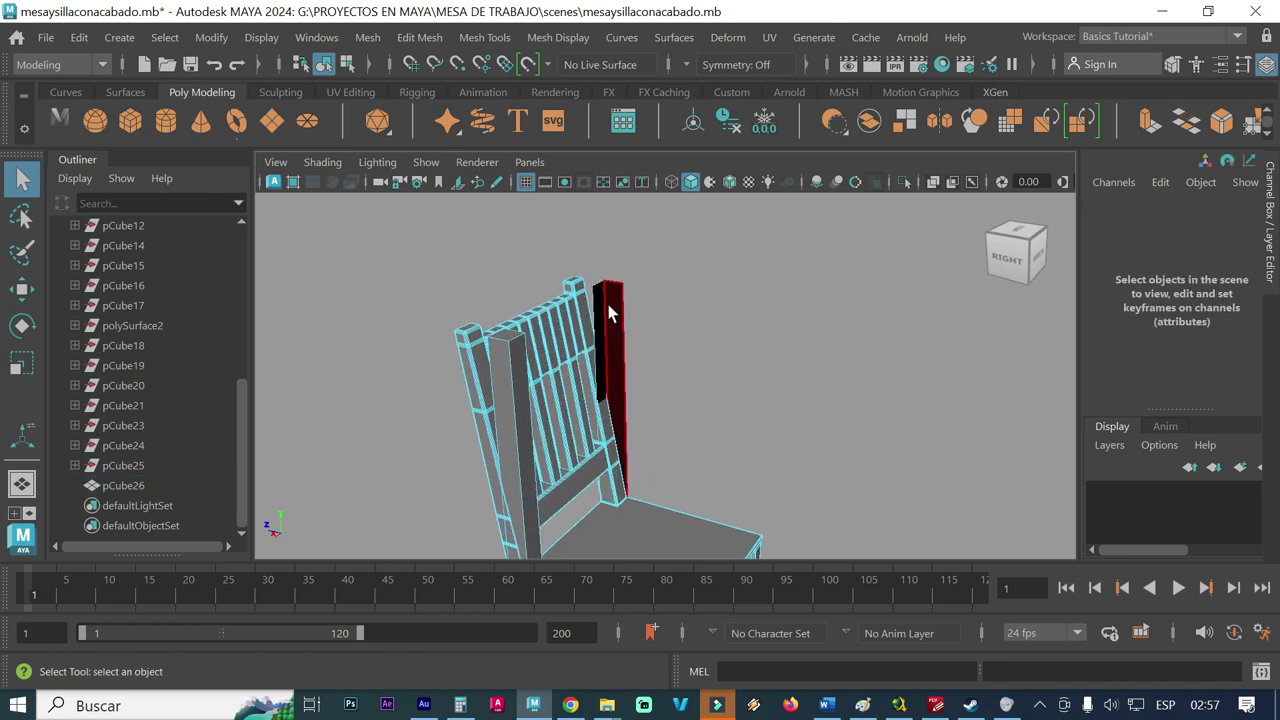
left_click(600, 304)
key("Delete")
- Delete the remaining leftover faces on the front and top of the back post
left_click(510, 455)
key("Delete")
left_click(528, 446)
key("Delete")
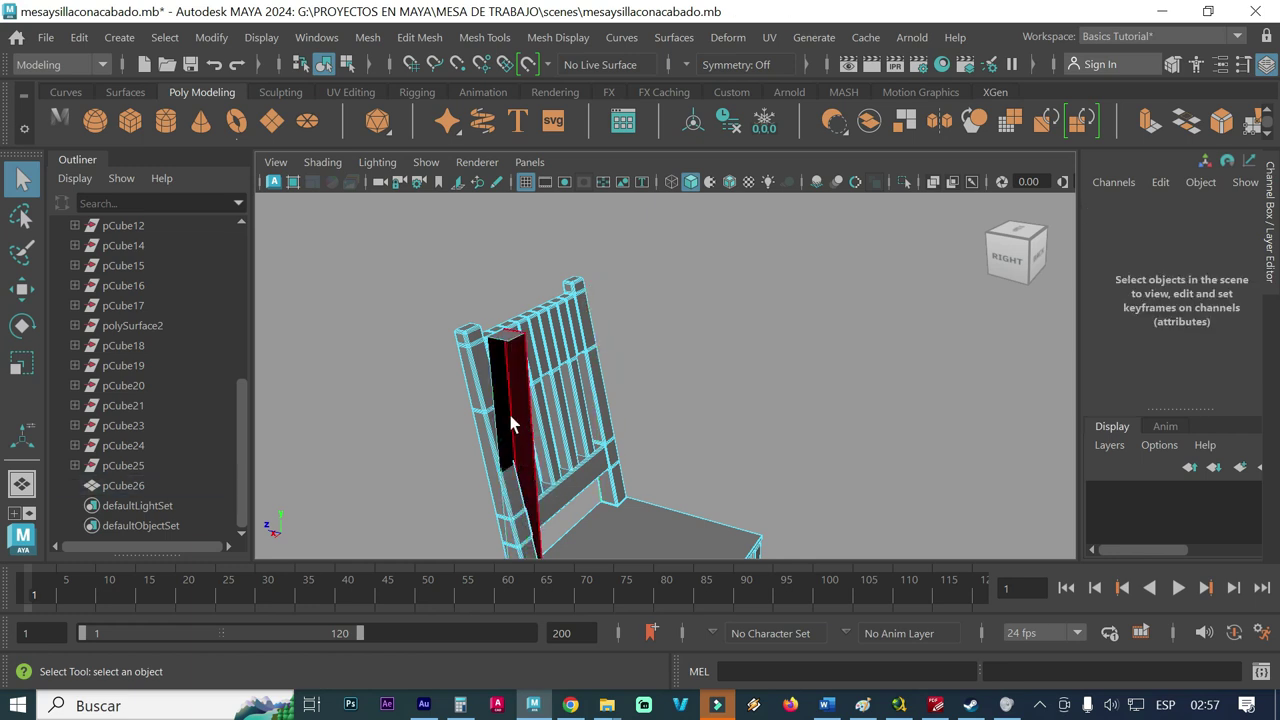
left_click(504, 408)
key("Delete")
left_click(516, 379)
key("Delete")
left_click(509, 335)
key("Delete")
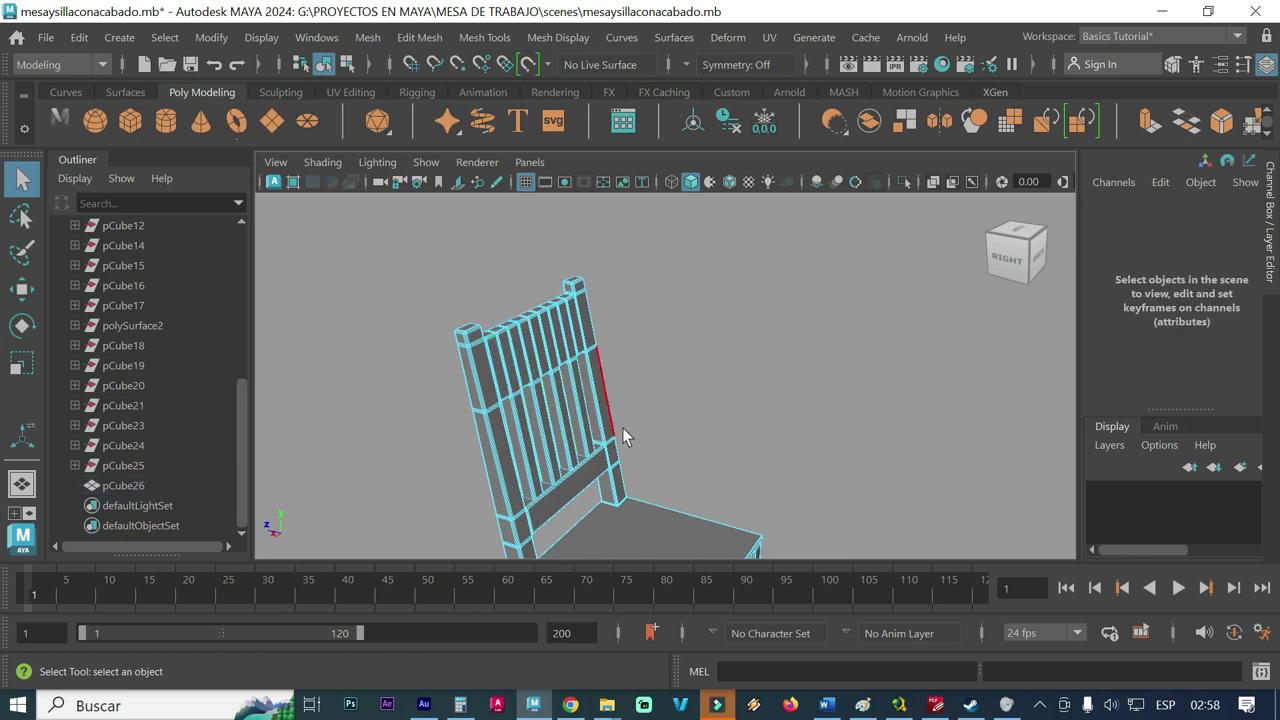
- Return to Object Mode and bring the table into view
mouse_move(670, 457)
left_mouse_down("alt")
mouse_move(700, 443)
mouse_move(707, 472)
mouse_move(665, 444)
left_mouse_up("alt")
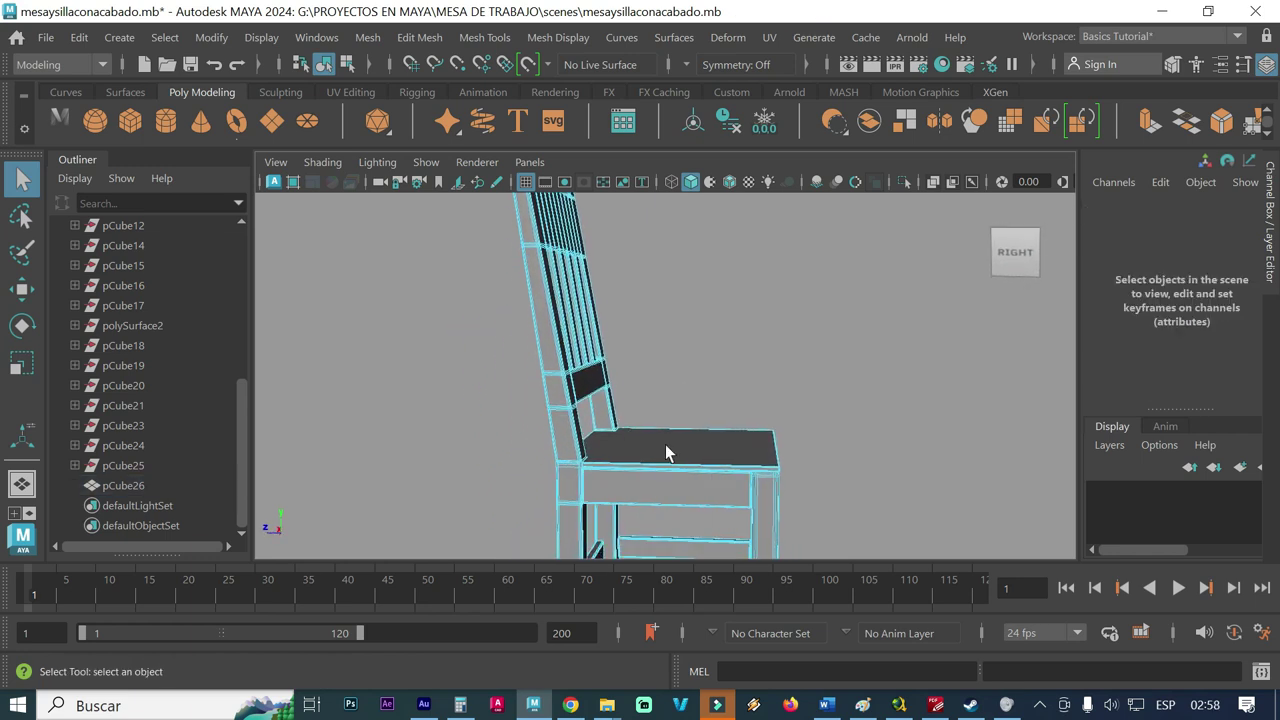
left_click_drag(580, 478, 486, 471, "alt")
mouse_move(486, 471)
right_mouse_down("alt")
mouse_move(490, 455)
mouse_move(514, 462)
right_mouse_up("alt")
right_click_drag(501, 405, 586, 89)
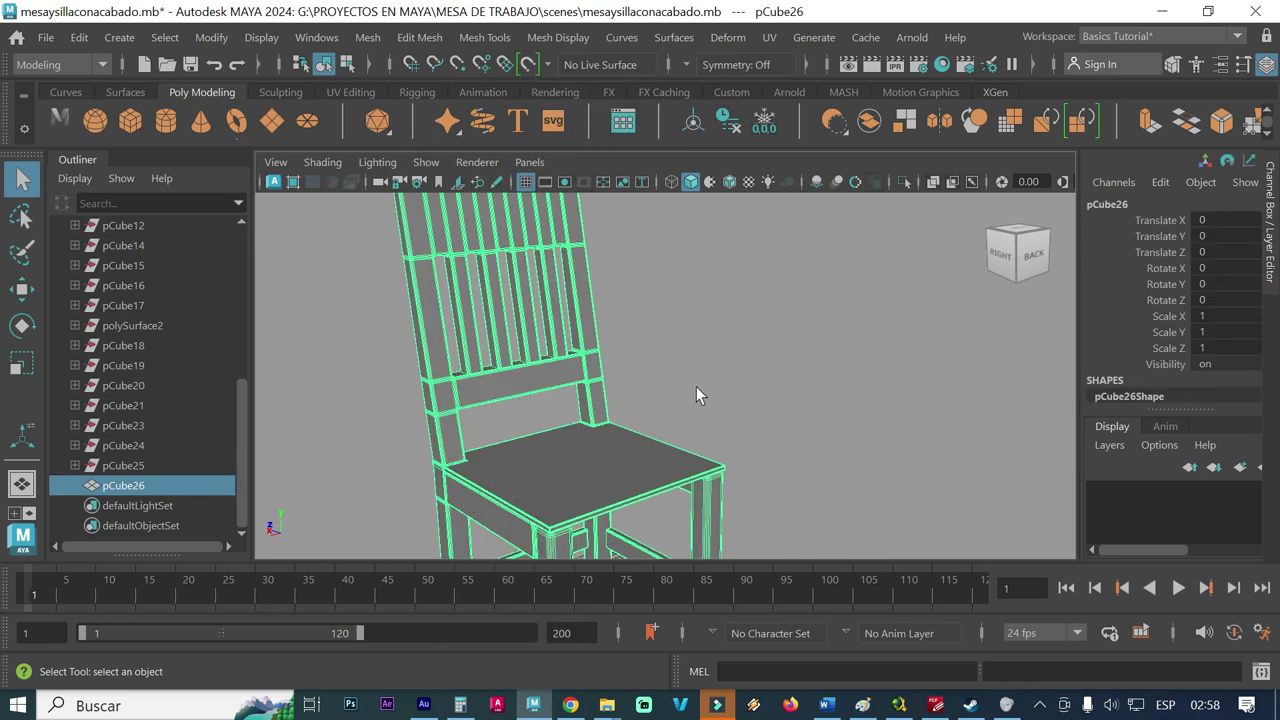
scroll(685, 386, "down", 2)
scroll(669, 386, "down", 2)
middle_click_drag(666, 371, 574, 366, "alt")
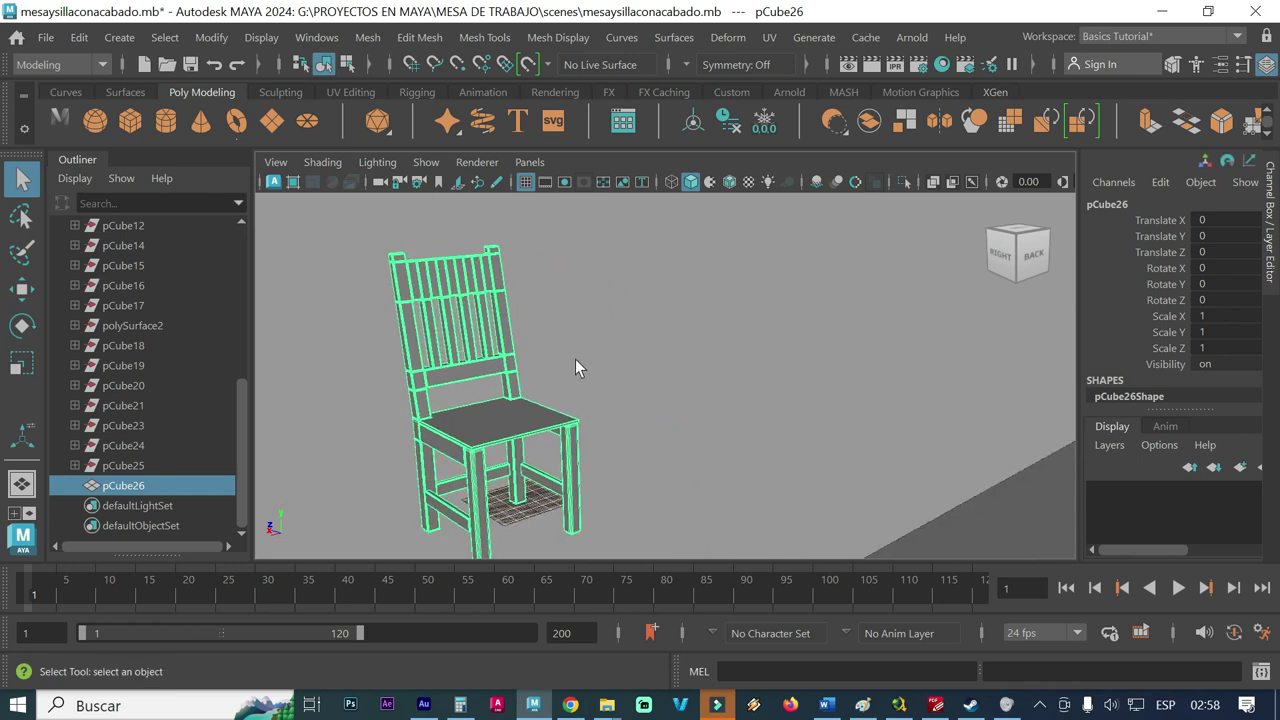
scroll(540, 367, "down", 3)
- Marquee-select the table top, apron and legs and combine them into pCube27
left_click(762, 470)
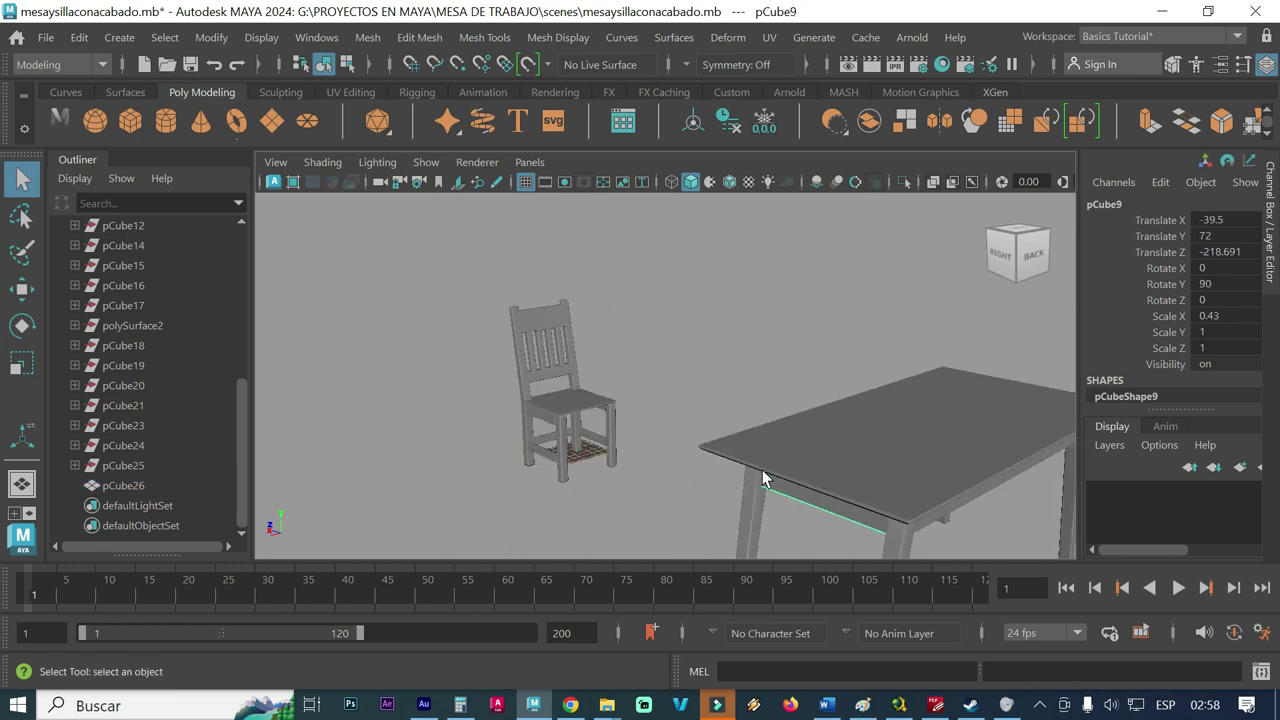
left_click(794, 443)
mouse_move(652, 412)
left_mouse_down("alt")
mouse_move(667, 376)
mouse_move(651, 371)
left_mouse_up("alt")
left_click_drag(843, 500, 835, 467, "alt")
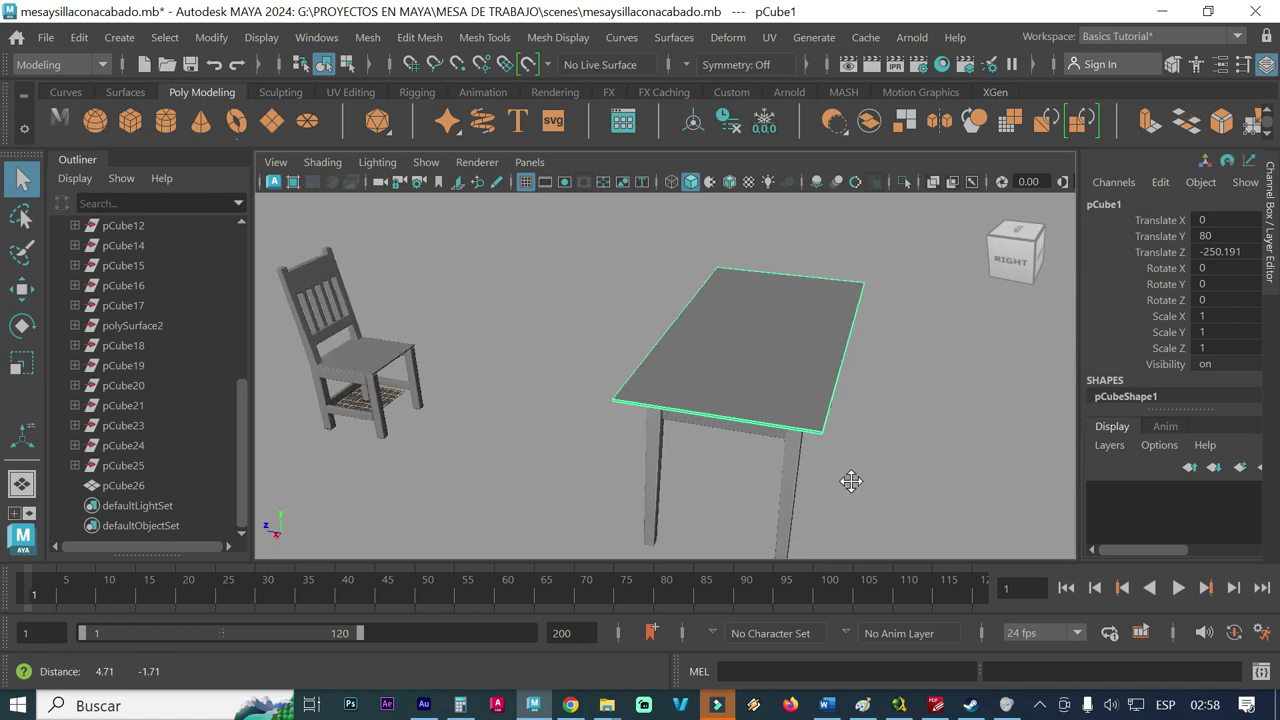
left_click_drag(874, 537, 550, 244)
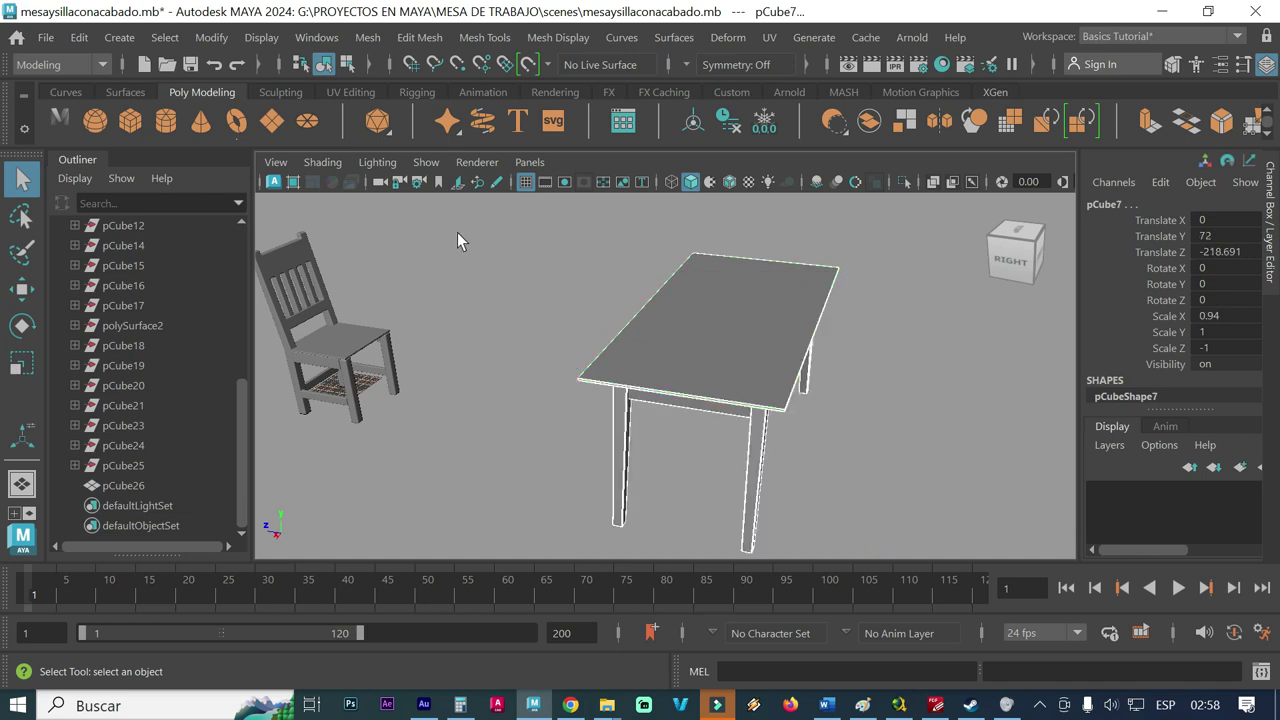
left_click(360, 38)
left_click(405, 115)
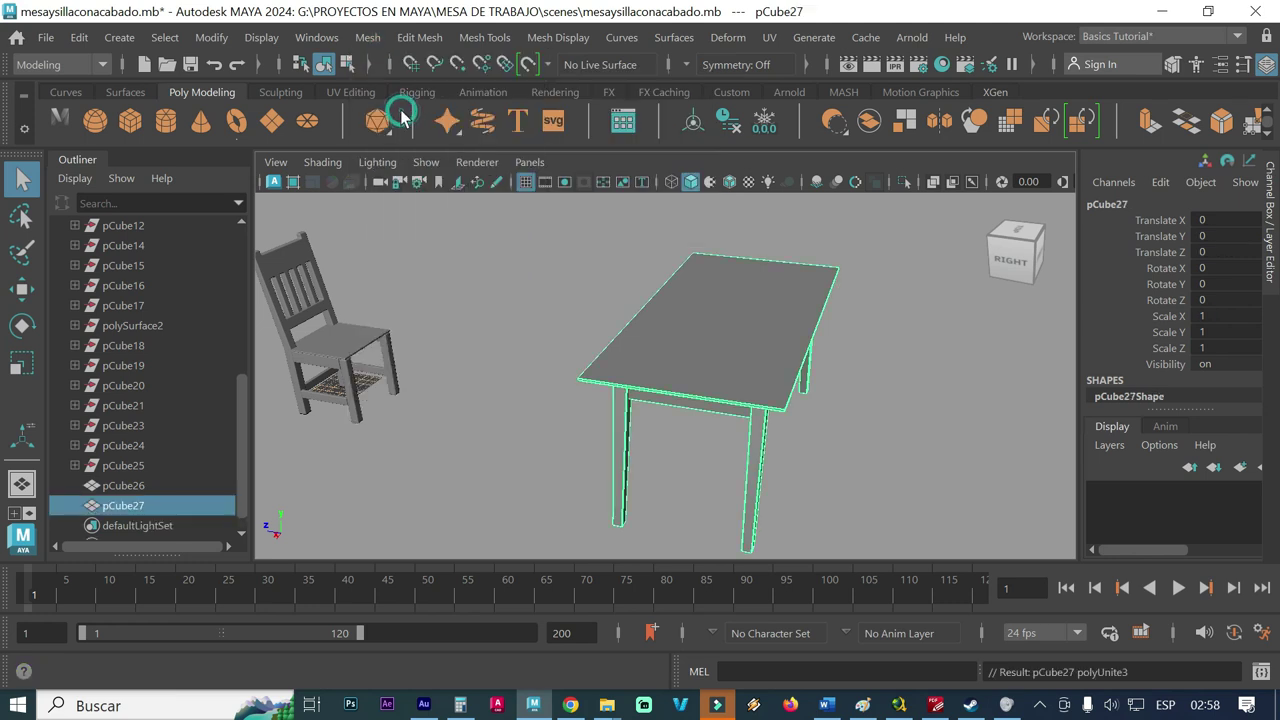
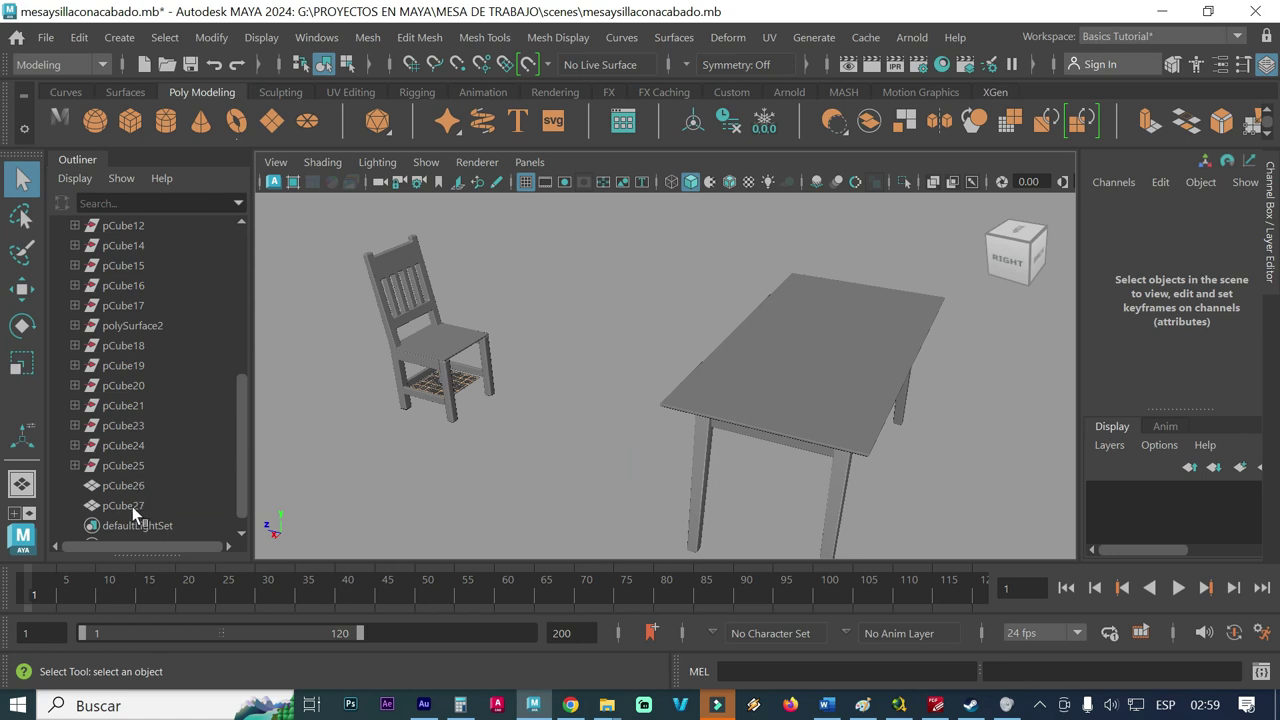
- Select the chair and table together and delete their construction history with Edit > Delete by Type > History
left_click(380, 323)
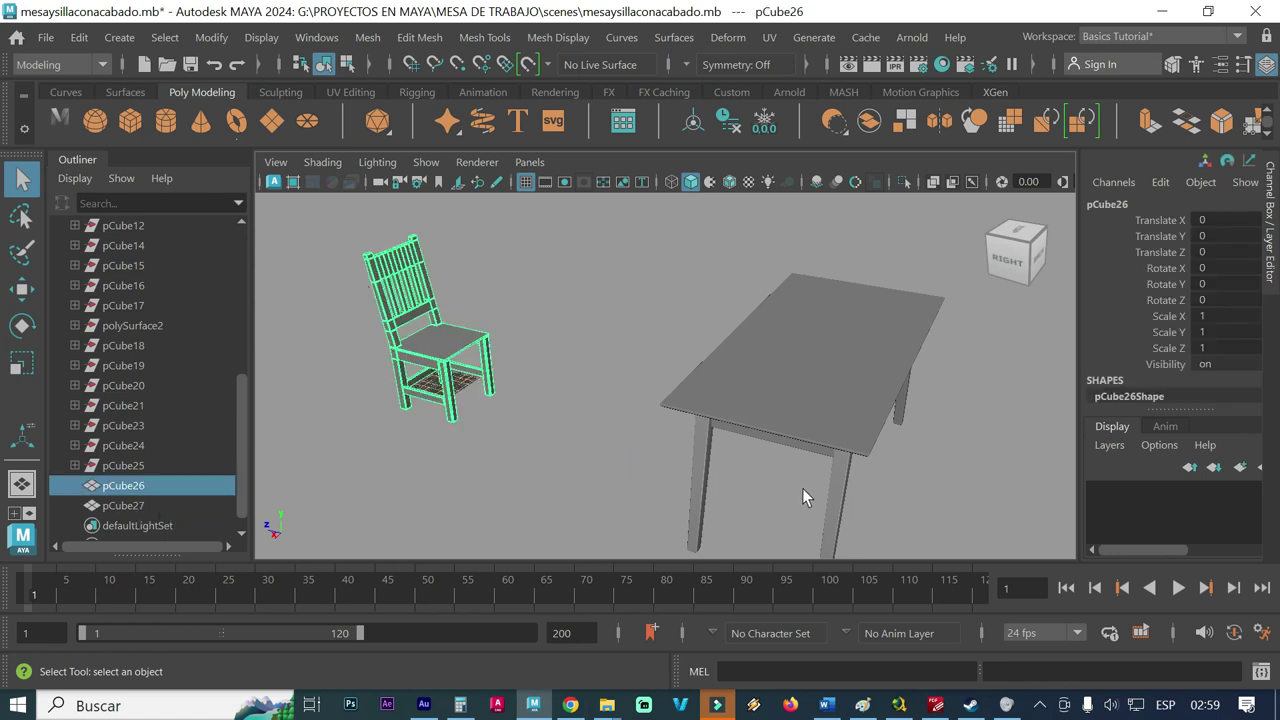
left_click_drag(935, 499, 734, 315)
left_click(418, 478)
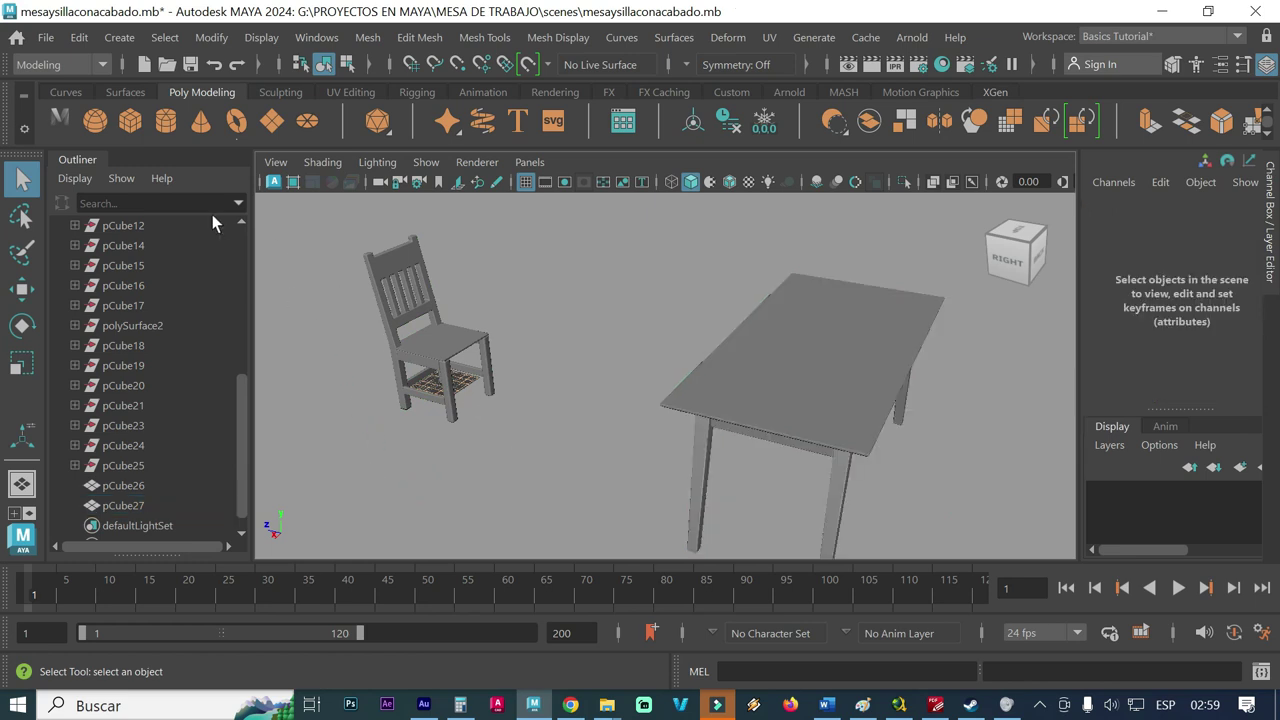
left_click_drag(504, 418, 362, 287)
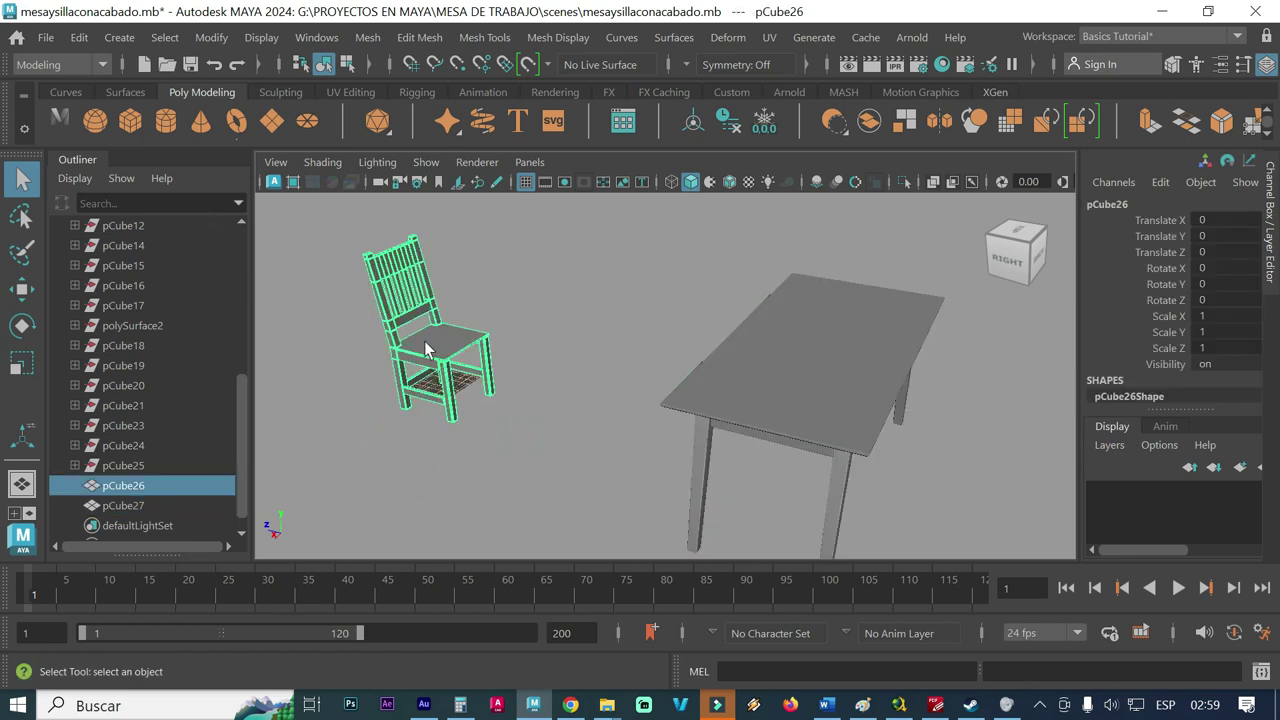
left_click_drag(960, 509, 312, 282)
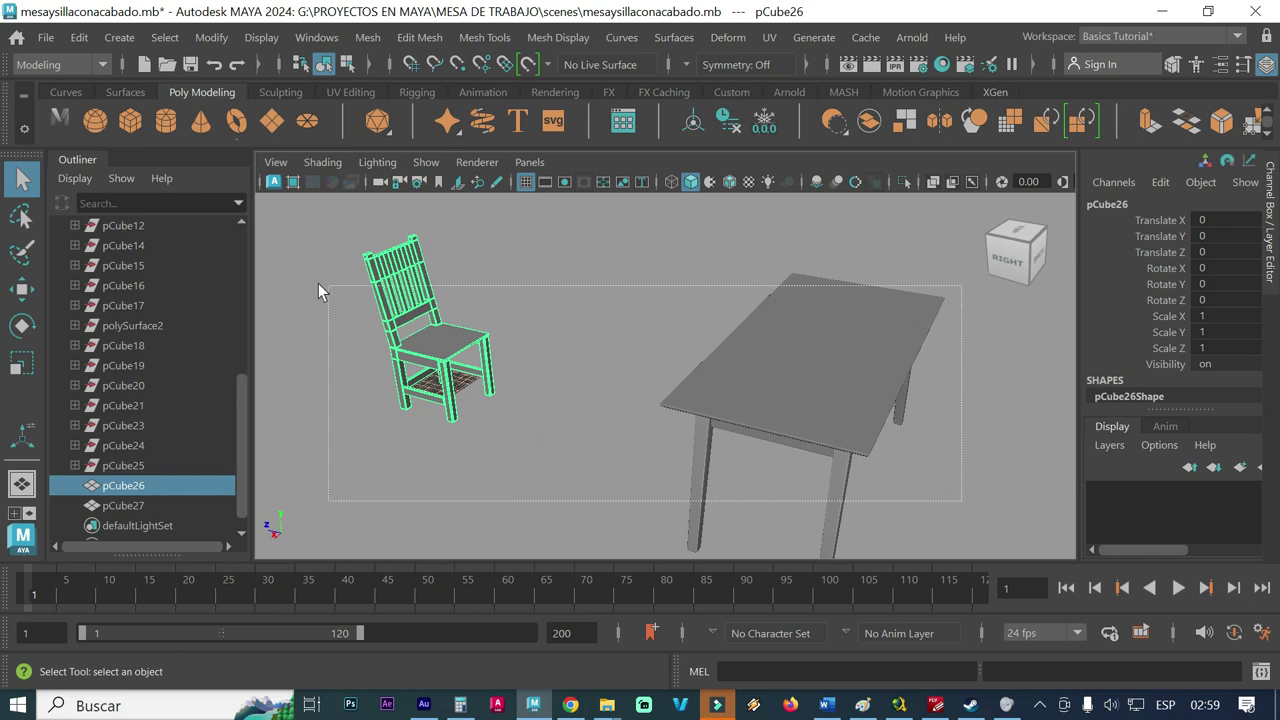
left_click(72, 44)
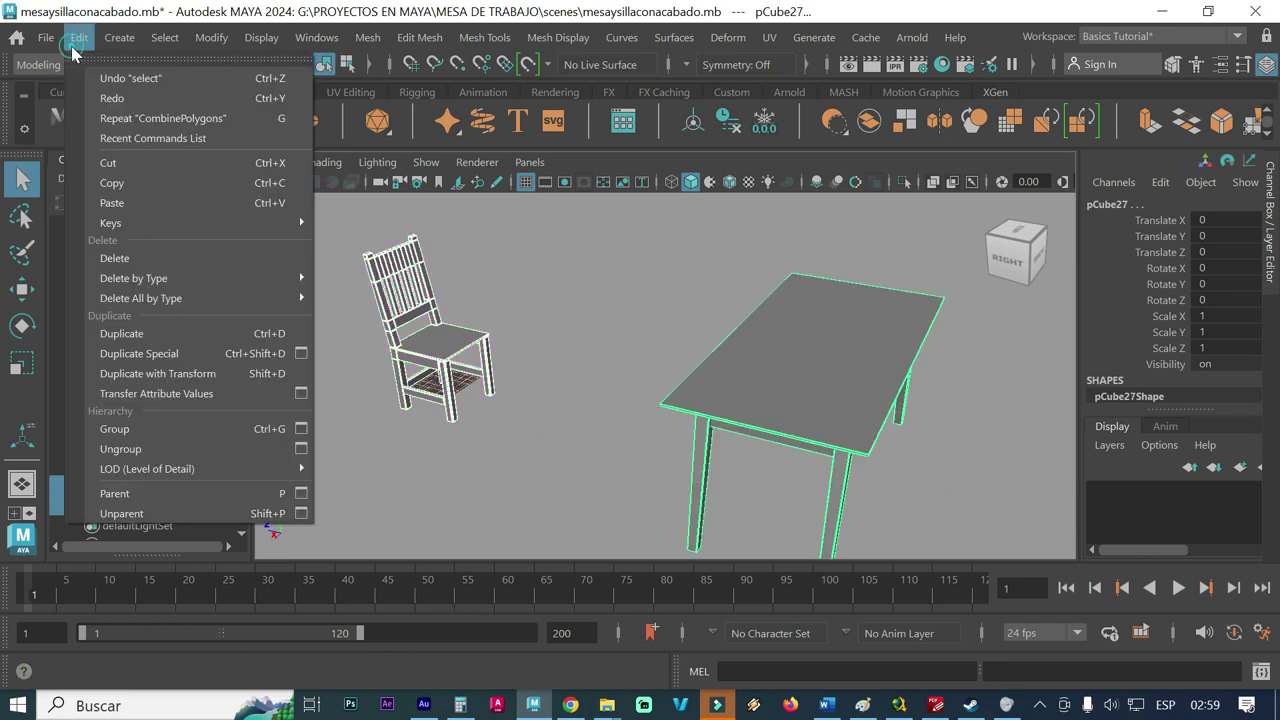
mouse_move(131, 278)
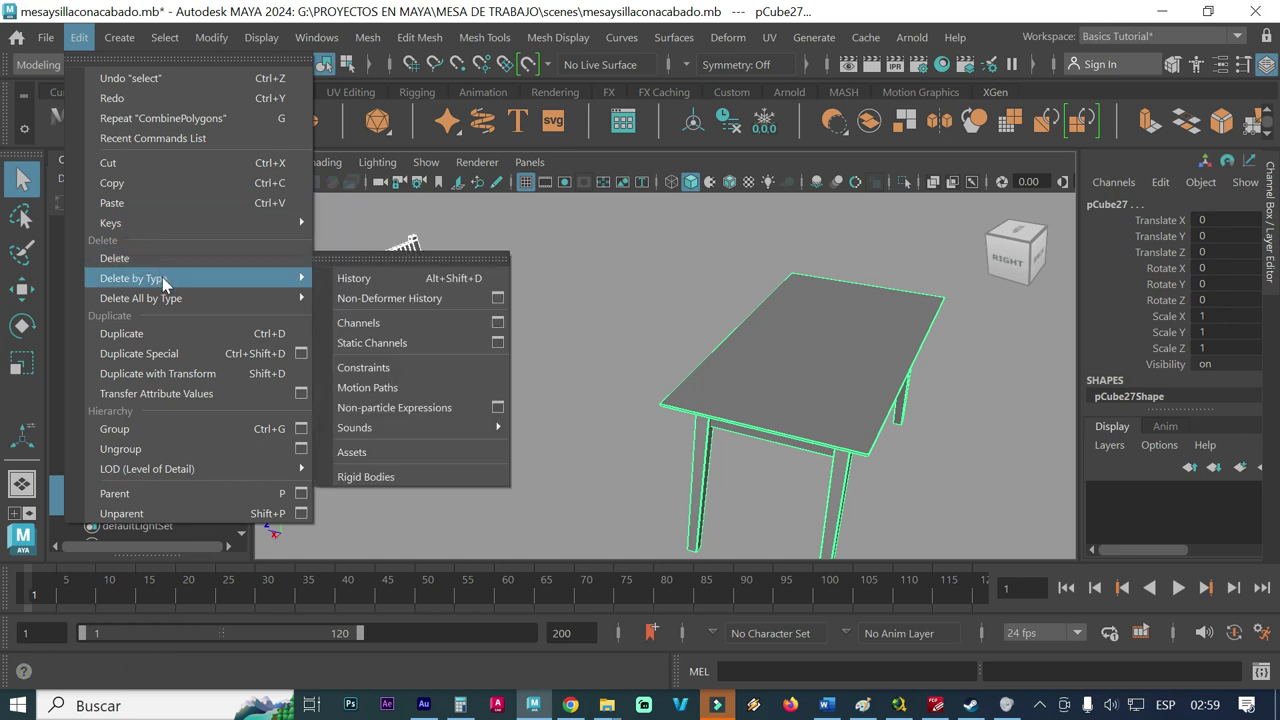
left_click(372, 288)
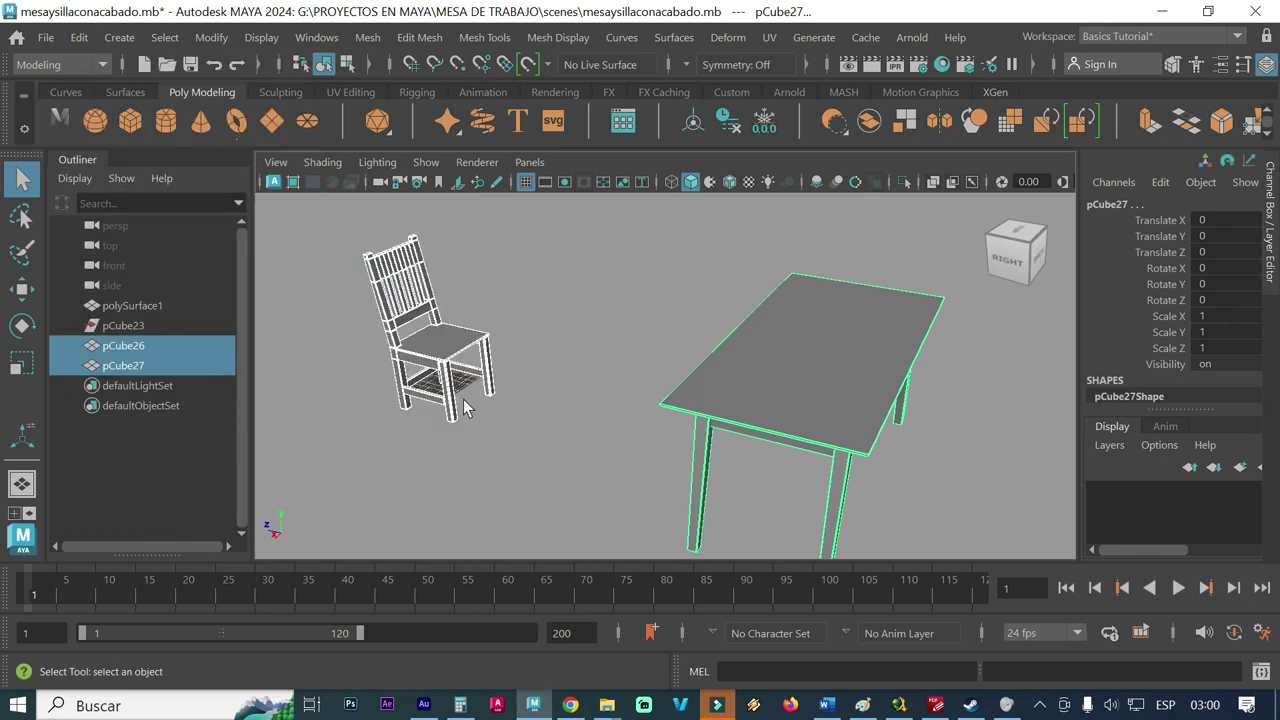
- Delete the leftover pCube23 and polySurface1 objects from the Outliner
left_click(321, 381)
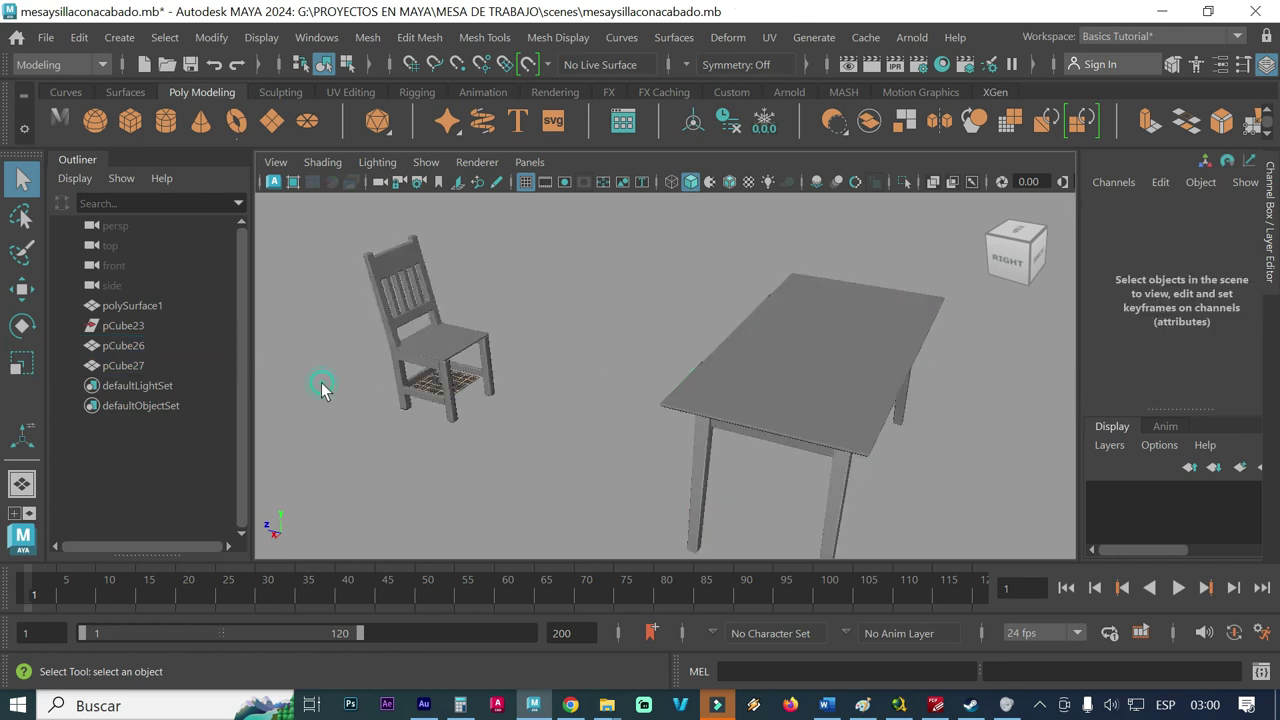
left_click(143, 326)
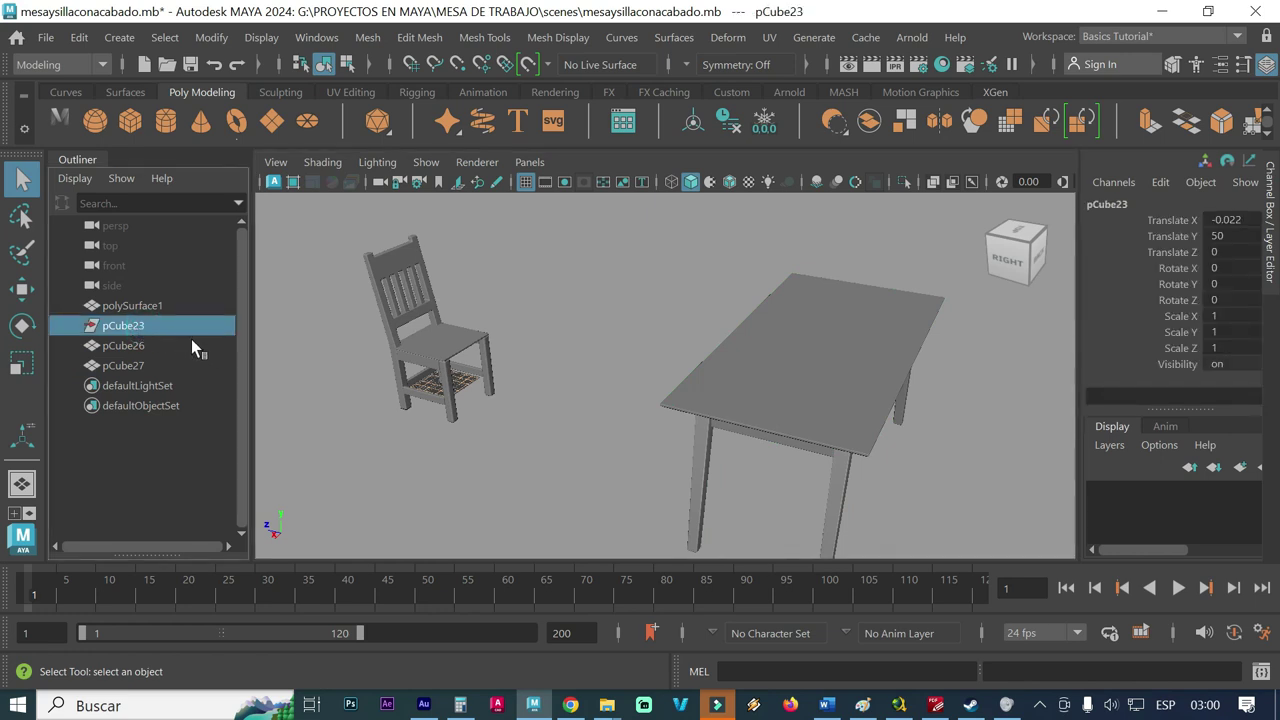
key("Delete")
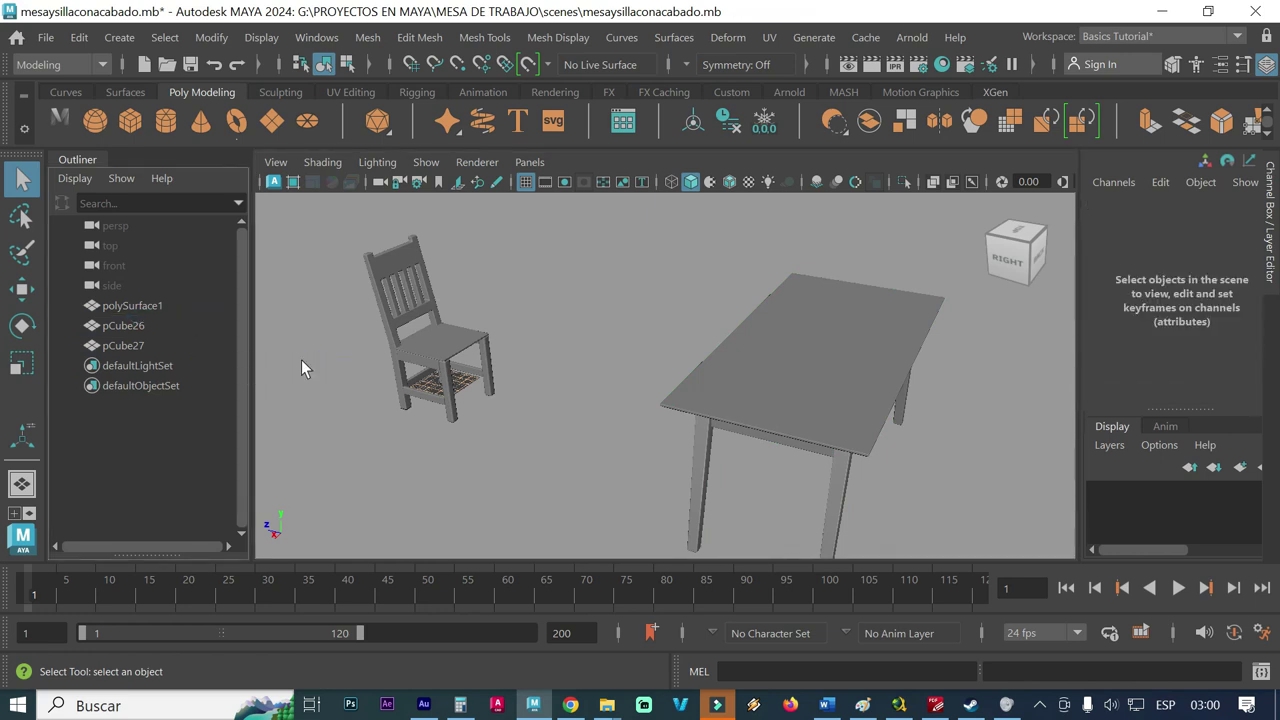
left_click(142, 305)
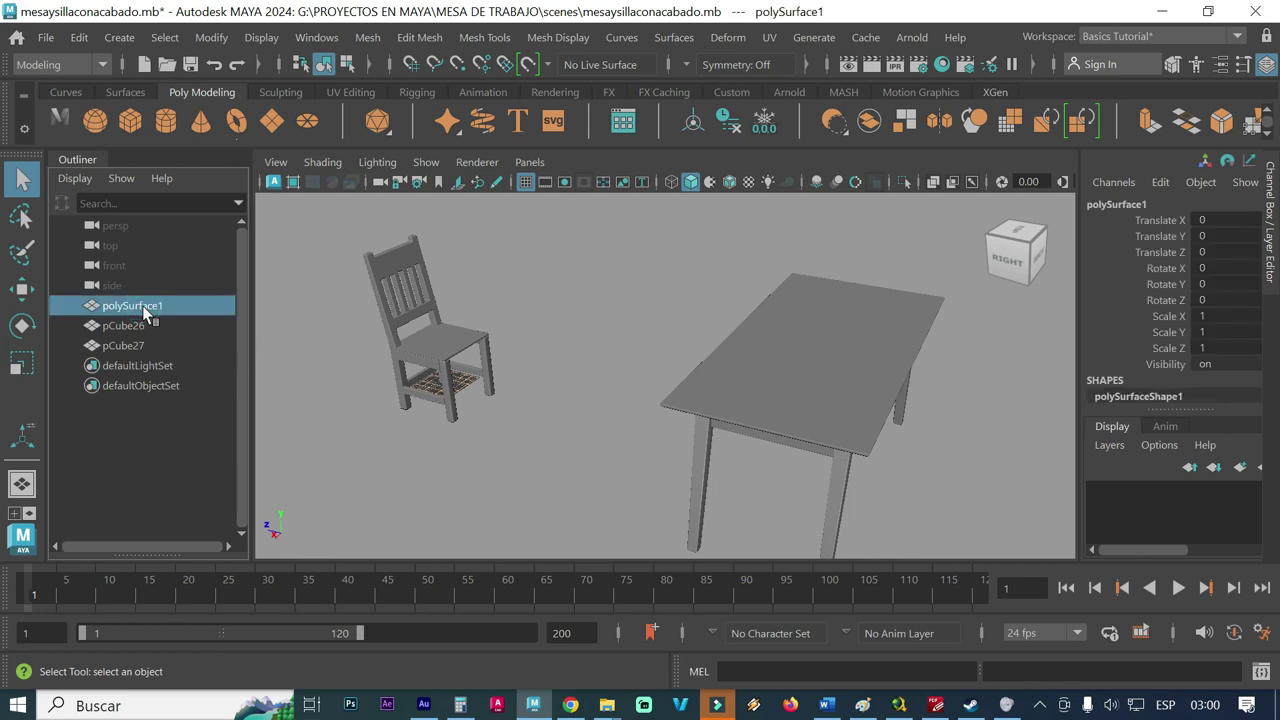
key("Delete")
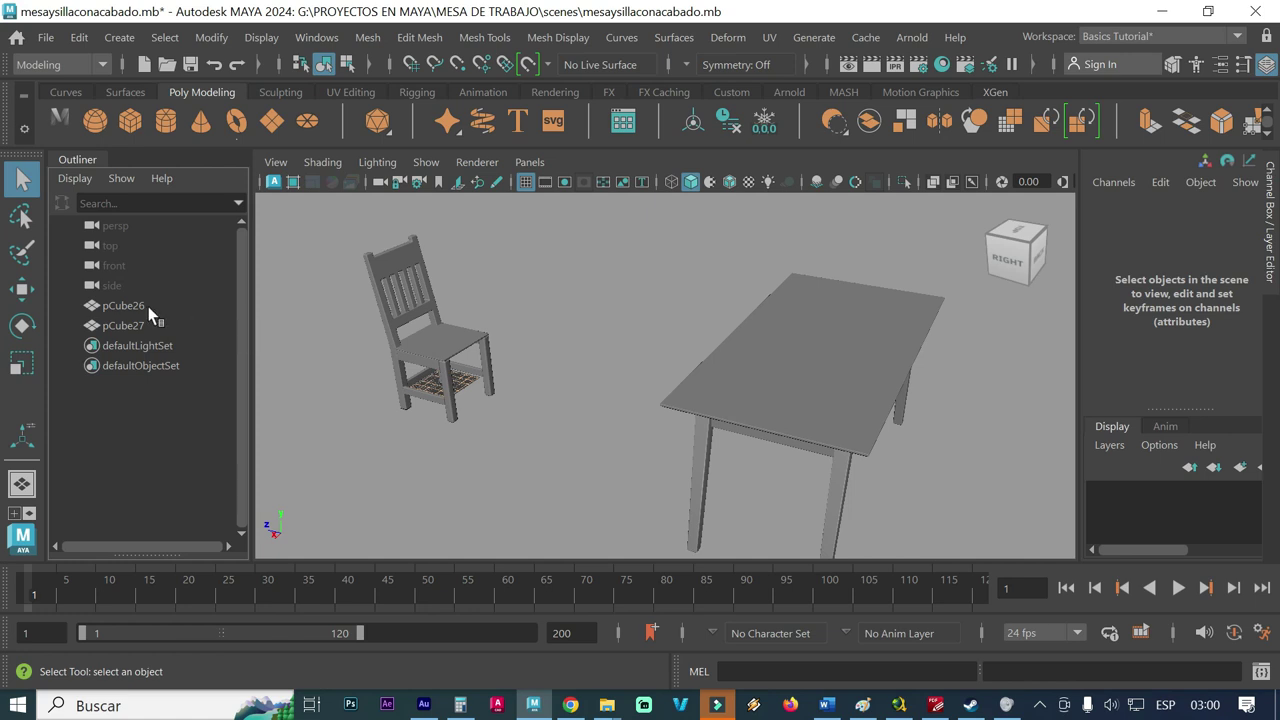
- Test-delete chair pCube26 and table pCube27, undoing each so both stay intact
mouse_move(577, 404)
left_mouse_down("alt")
mouse_move(586, 355)
mouse_move(598, 400)
left_mouse_up("alt")
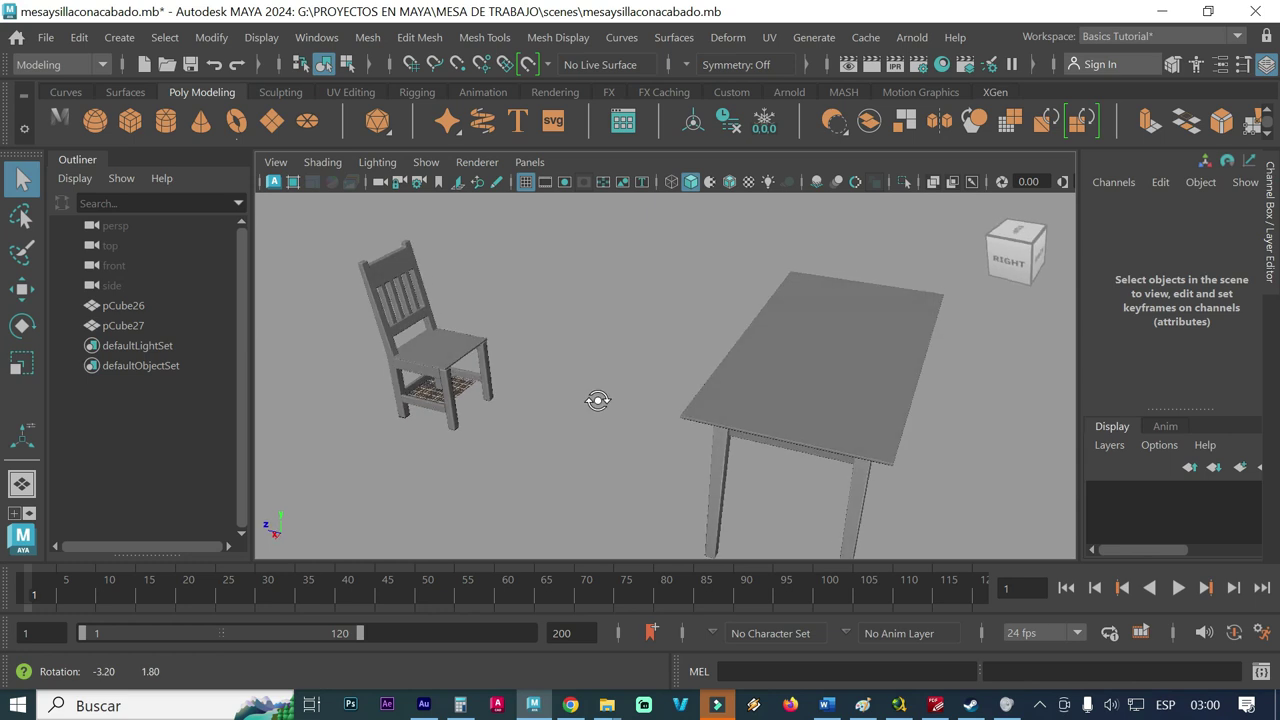
left_click(131, 313)
key("Delete")
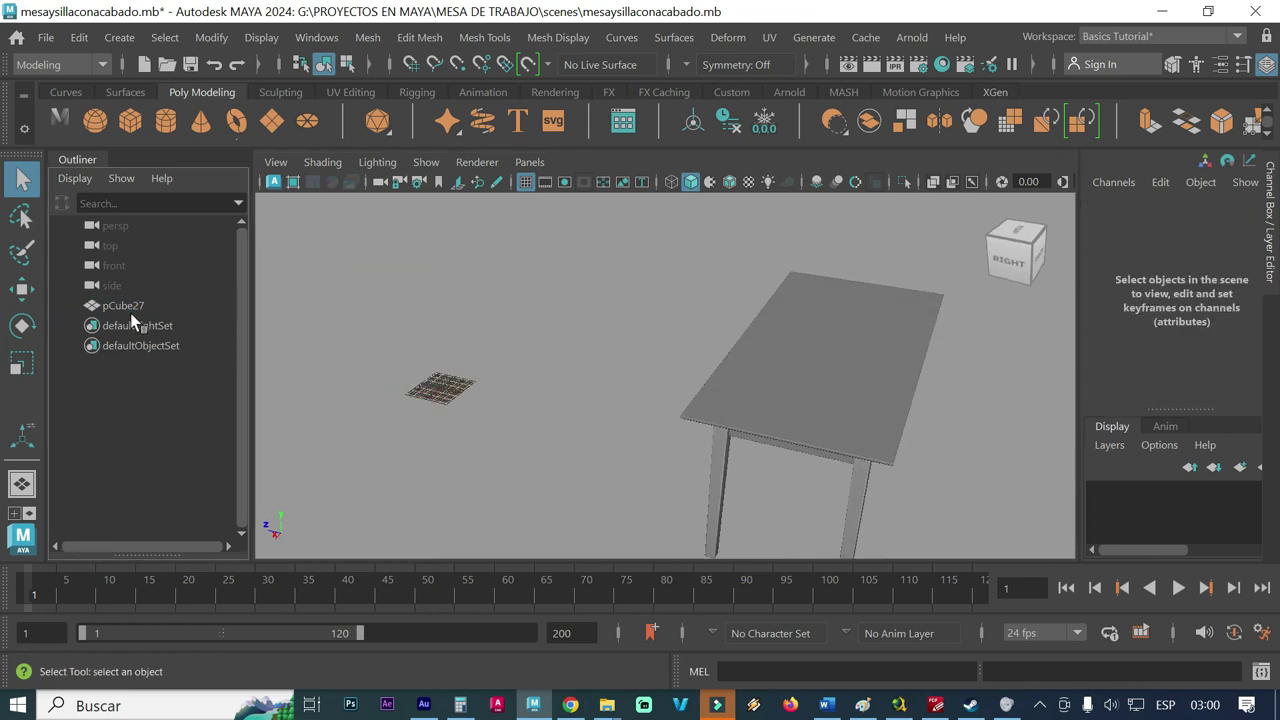
key("ctrl+z")
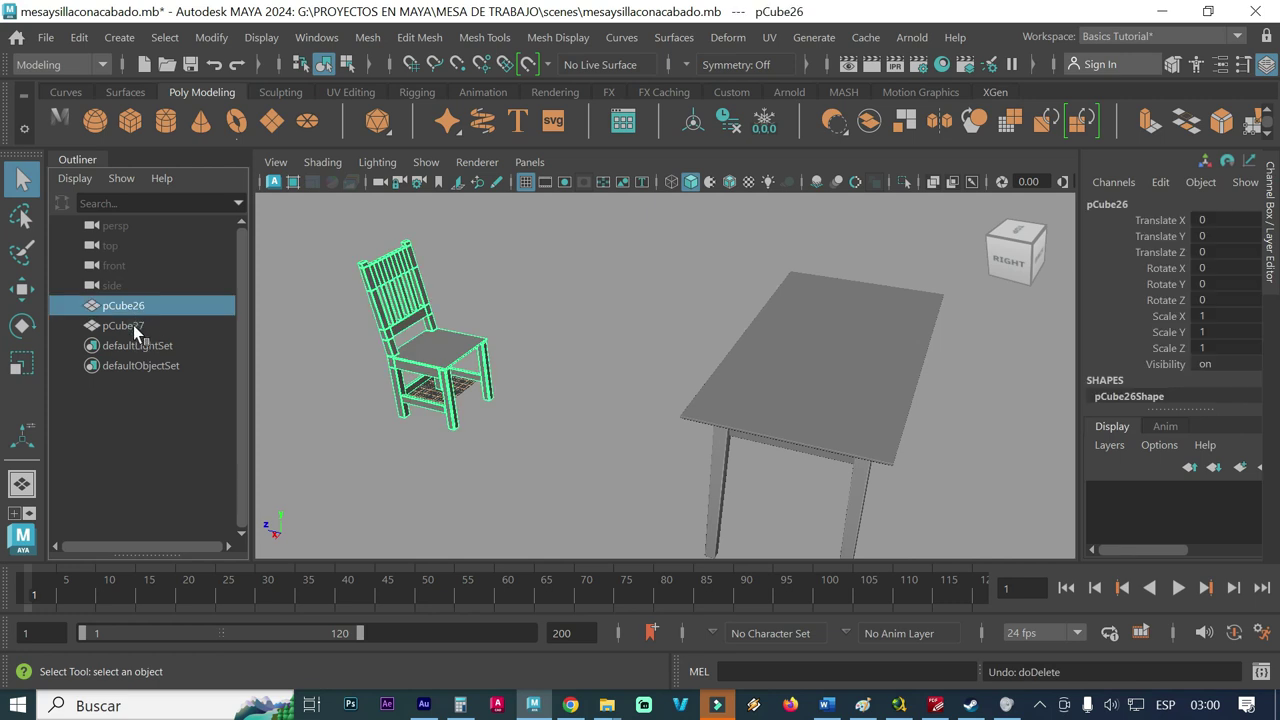
left_click(135, 325)
key("Delete")
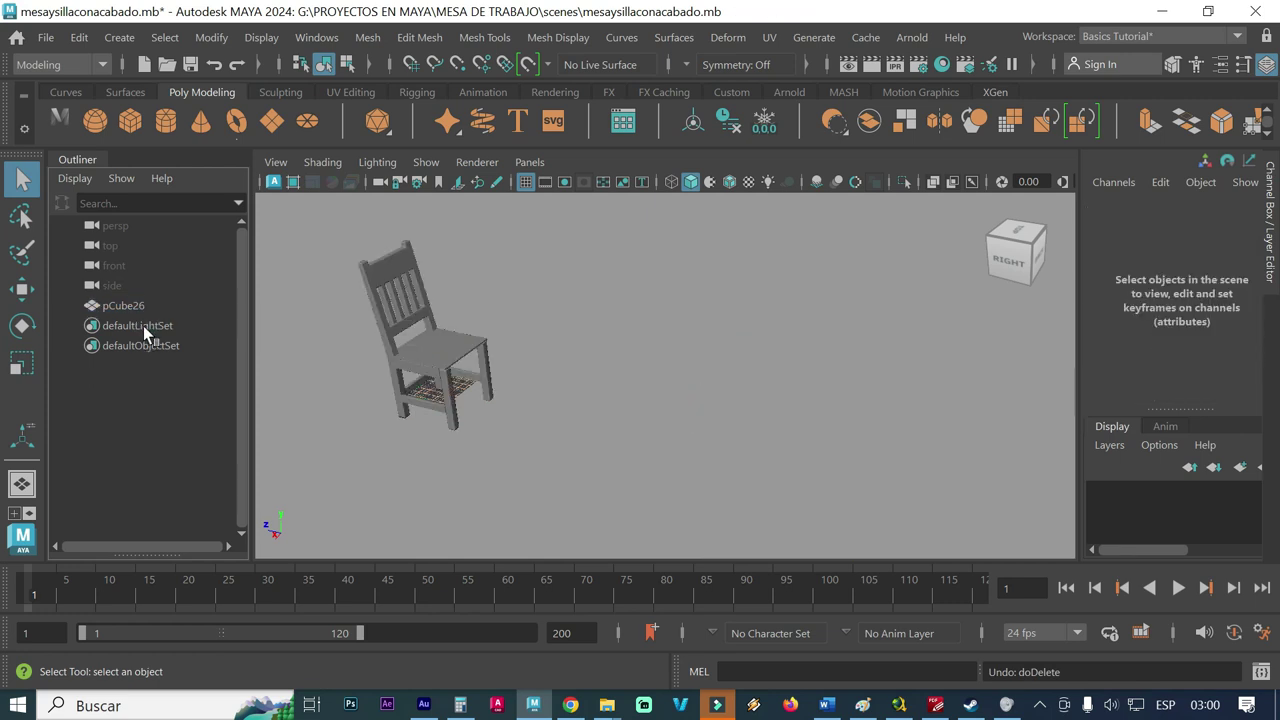
key("ctrl+z")
left_click_drag(362, 360, 545, 449, "alt")
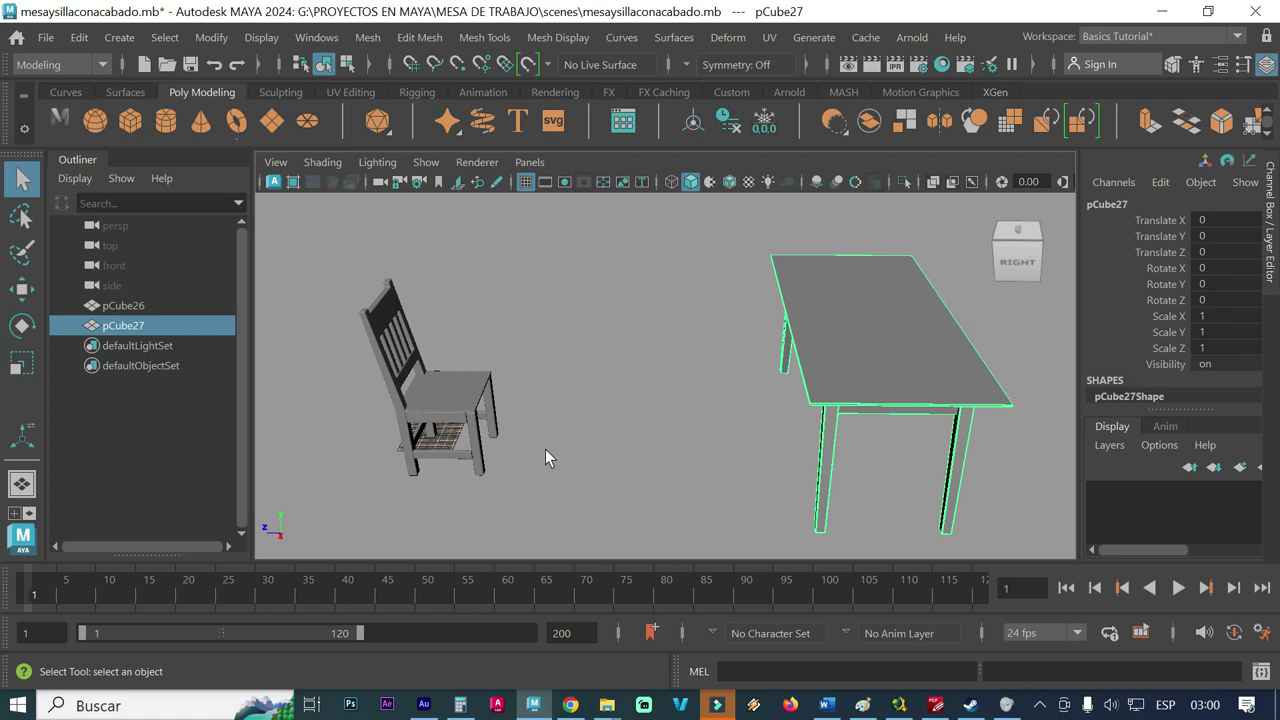
- Slide the chair along Z toward the table, then duplicate it along X
left_click(380, 309)
key("w")
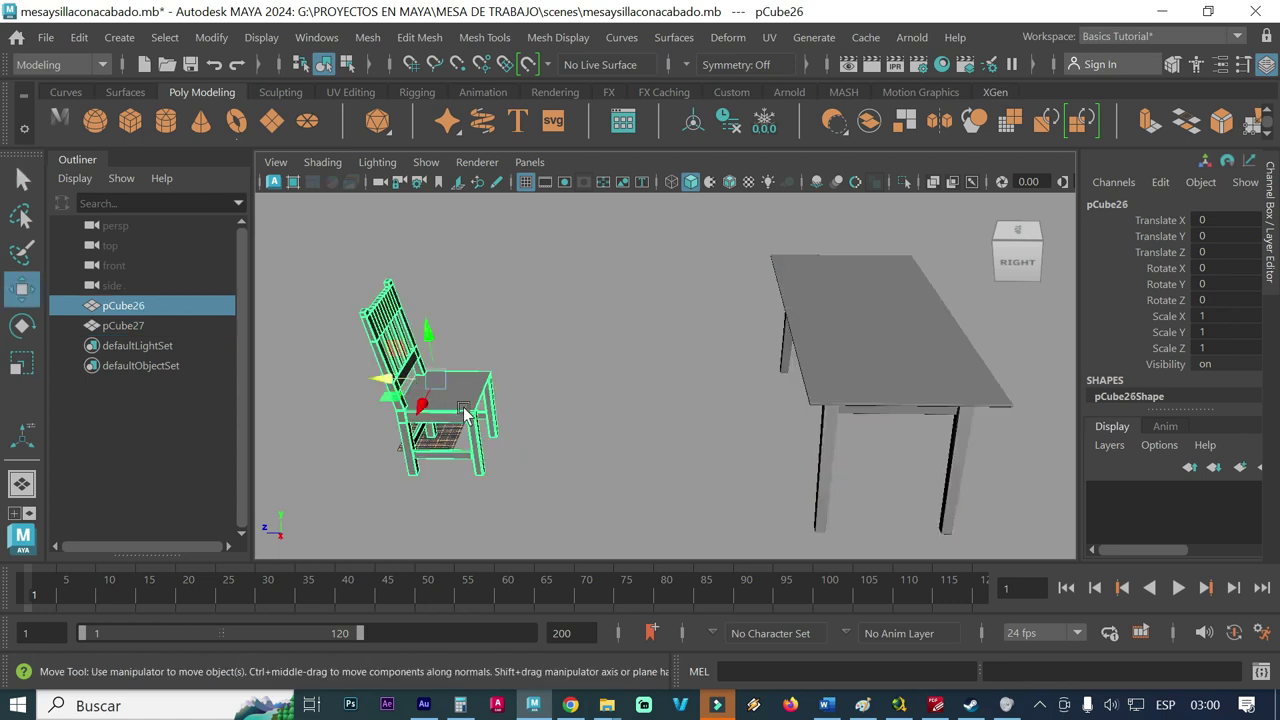
mouse_move(385, 383)
left_mouse_down()
mouse_move(750, 388)
mouse_move(680, 457)
left_mouse_up()
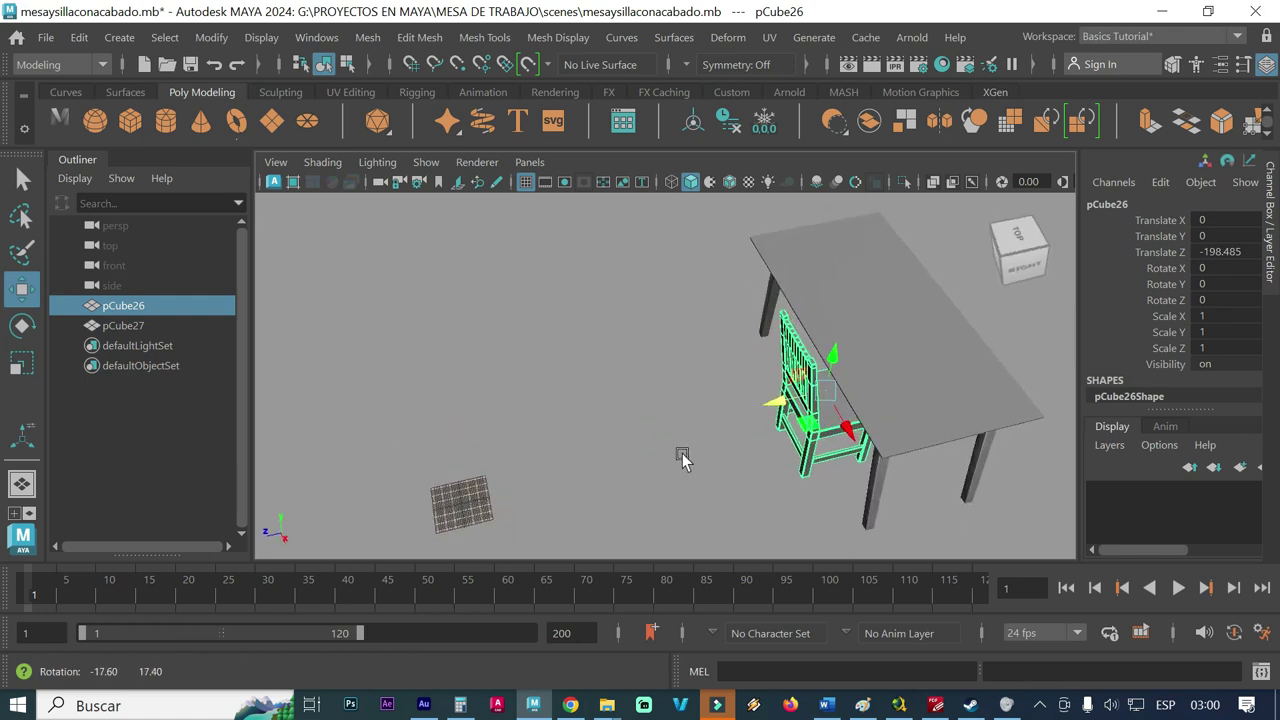
middle_click_drag(671, 406, 466, 440, "alt")
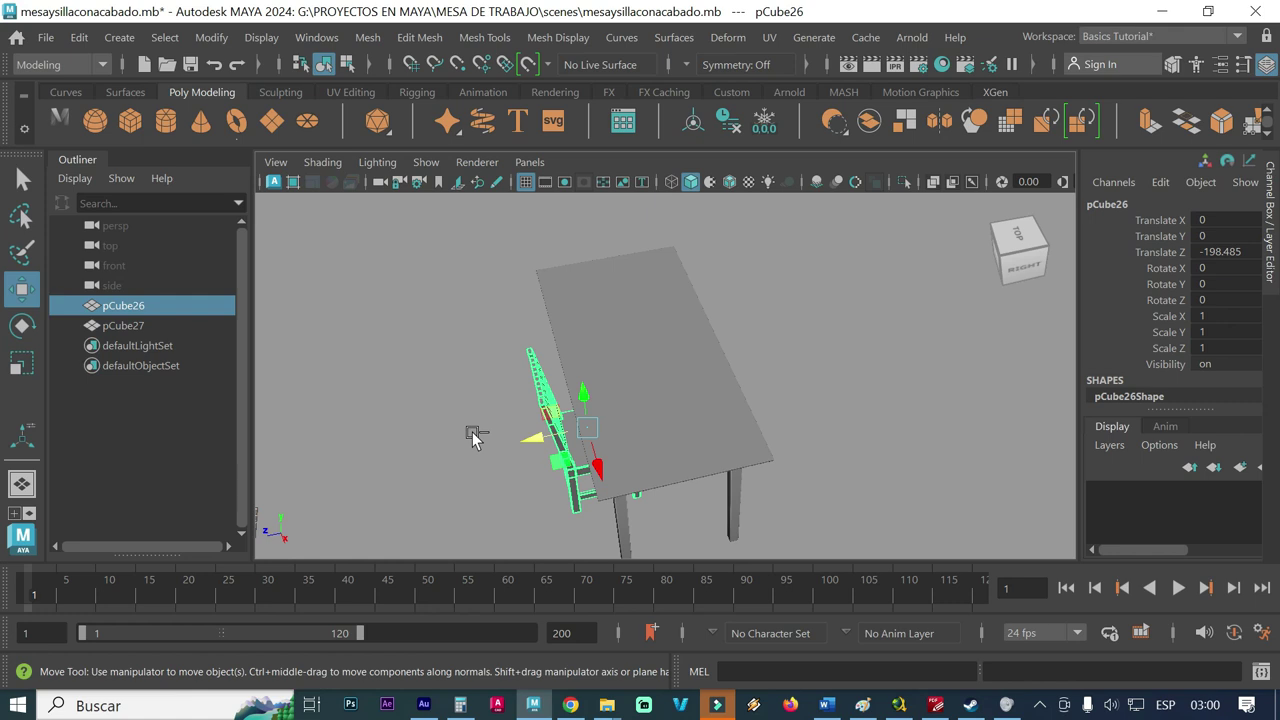
key("ctrl+d")
mouse_move(480, 442)
middle_mouse_down()
mouse_move(520, 335)
mouse_move(500, 300)
middle_mouse_up()
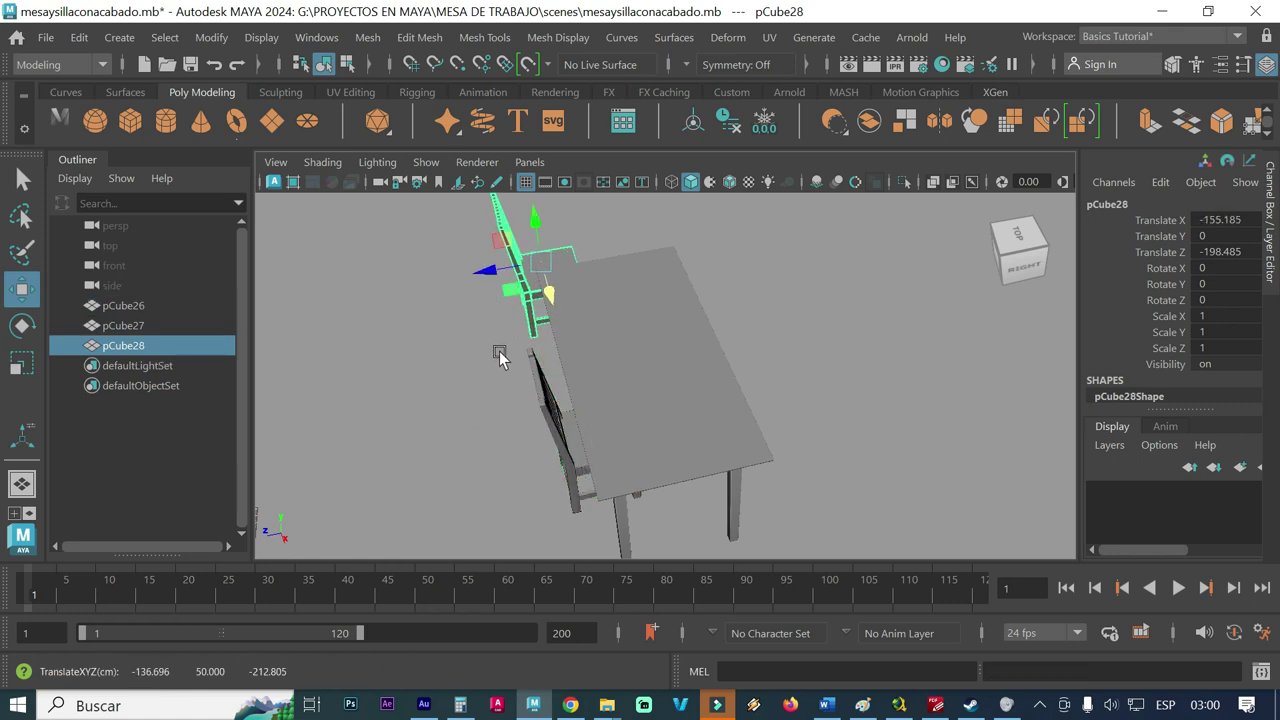
- Set the chair copy's Rotate Y to 90 in the Channel Box
key("r")
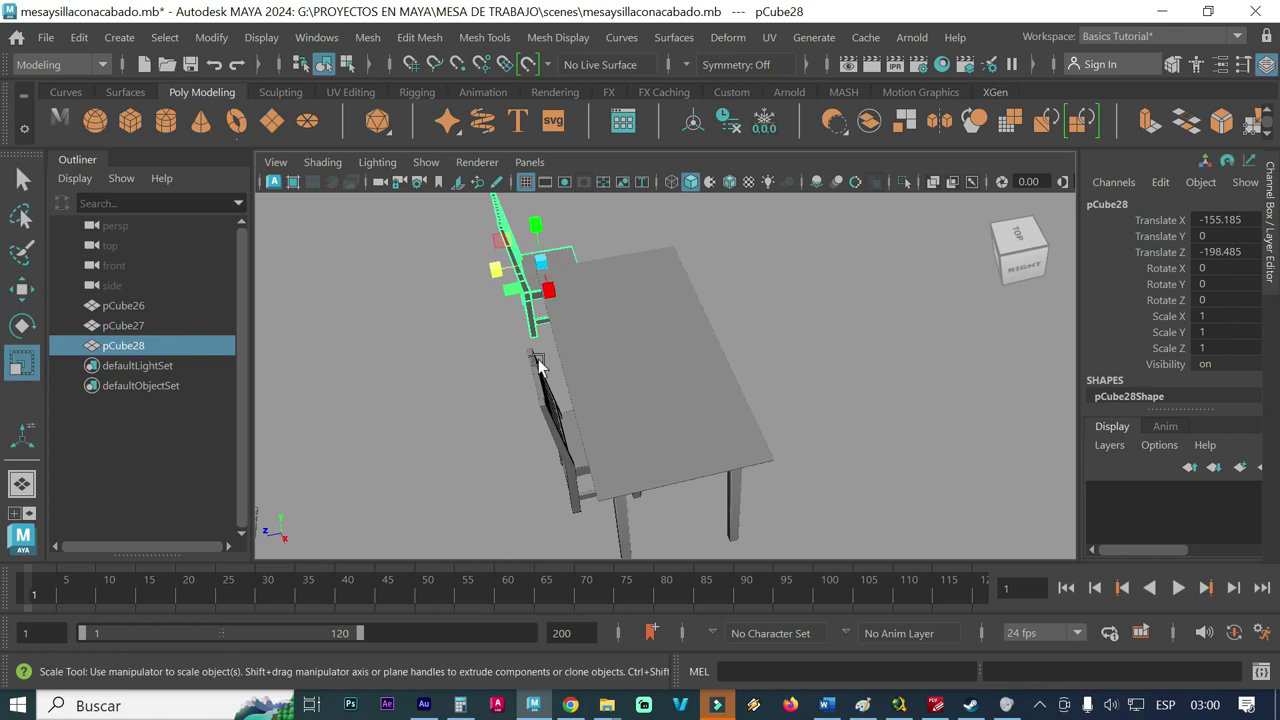
key("e")
left_click_drag(544, 370, 566, 394, "alt")
mouse_move(955, 316)
left_mouse_down("alt")
mouse_move(714, 380)
mouse_move(696, 366)
left_mouse_up("alt")
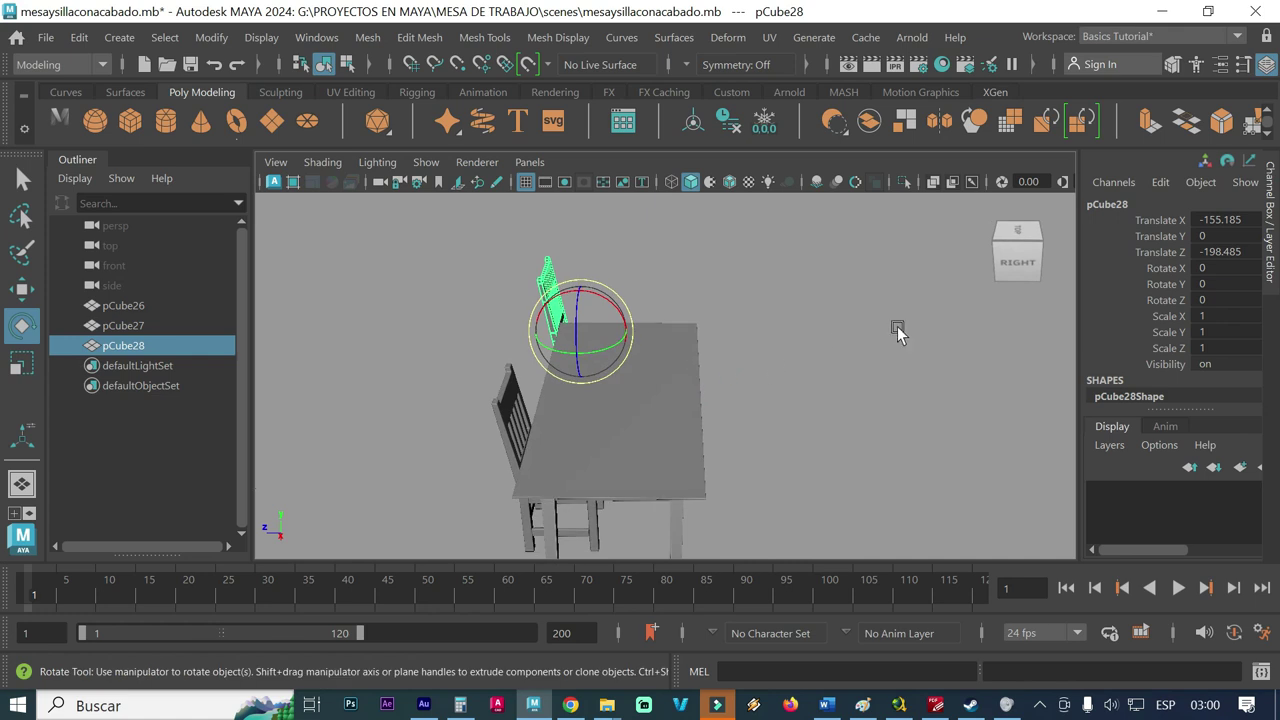
scroll(1144, 268, "down", 1)
double_click(1212, 317)
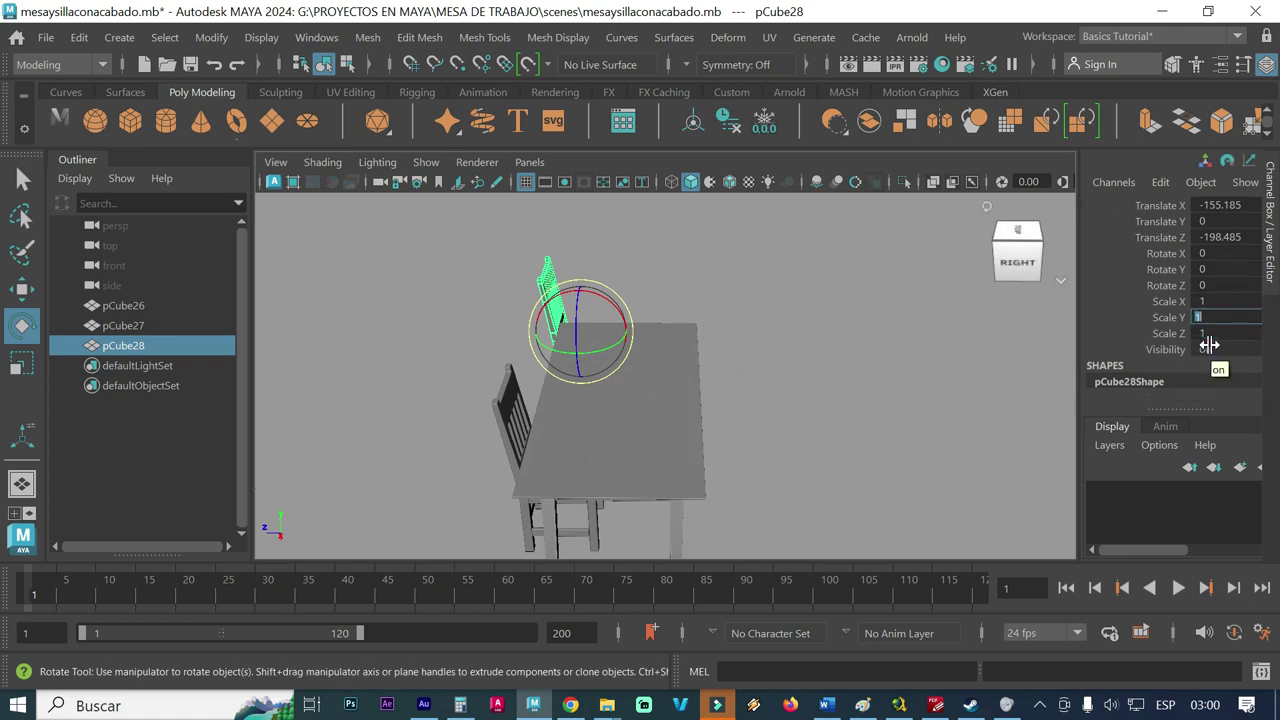
double_click(1205, 269)
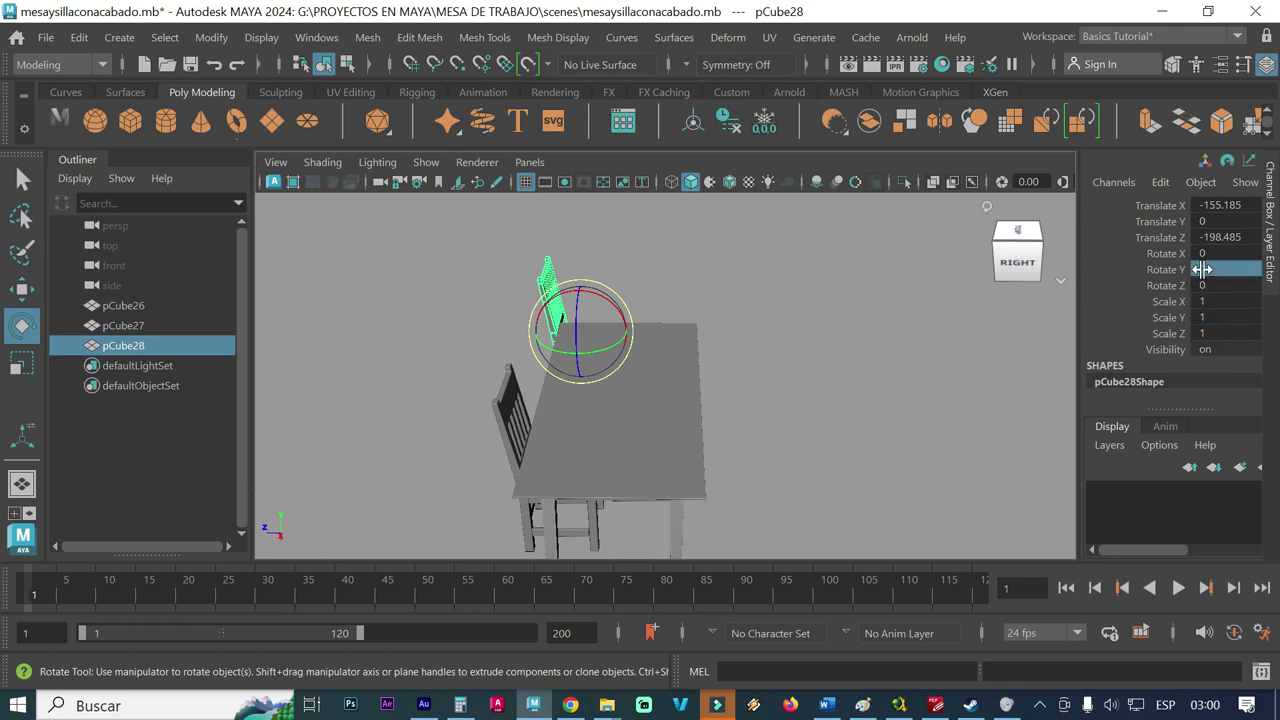
type("90")
key("Return")
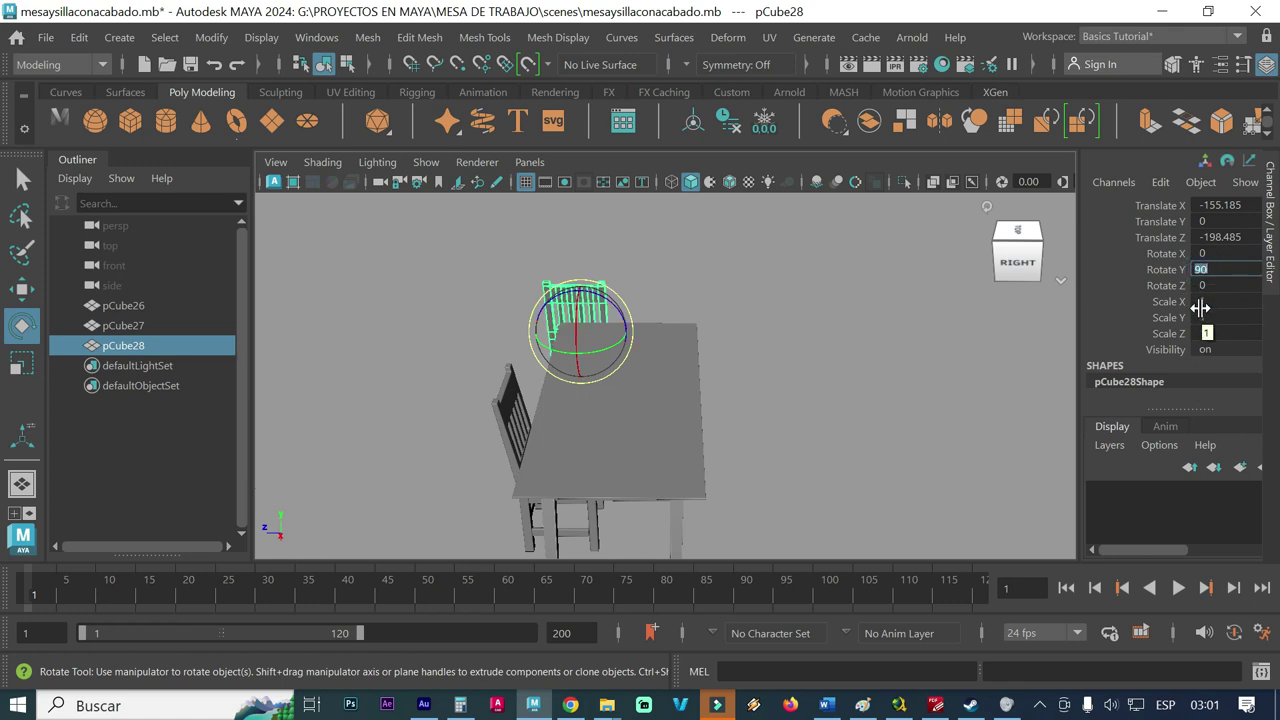
- Move the rotated chair along Z and X to sit at the table's end
mouse_move(389, 425)
left_mouse_down("alt")
mouse_move(480, 429)
mouse_move(537, 386)
mouse_move(580, 415)
mouse_move(889, 526)
mouse_move(884, 513)
left_mouse_up("alt")
key("w")
scroll(884, 513, "up", 2)
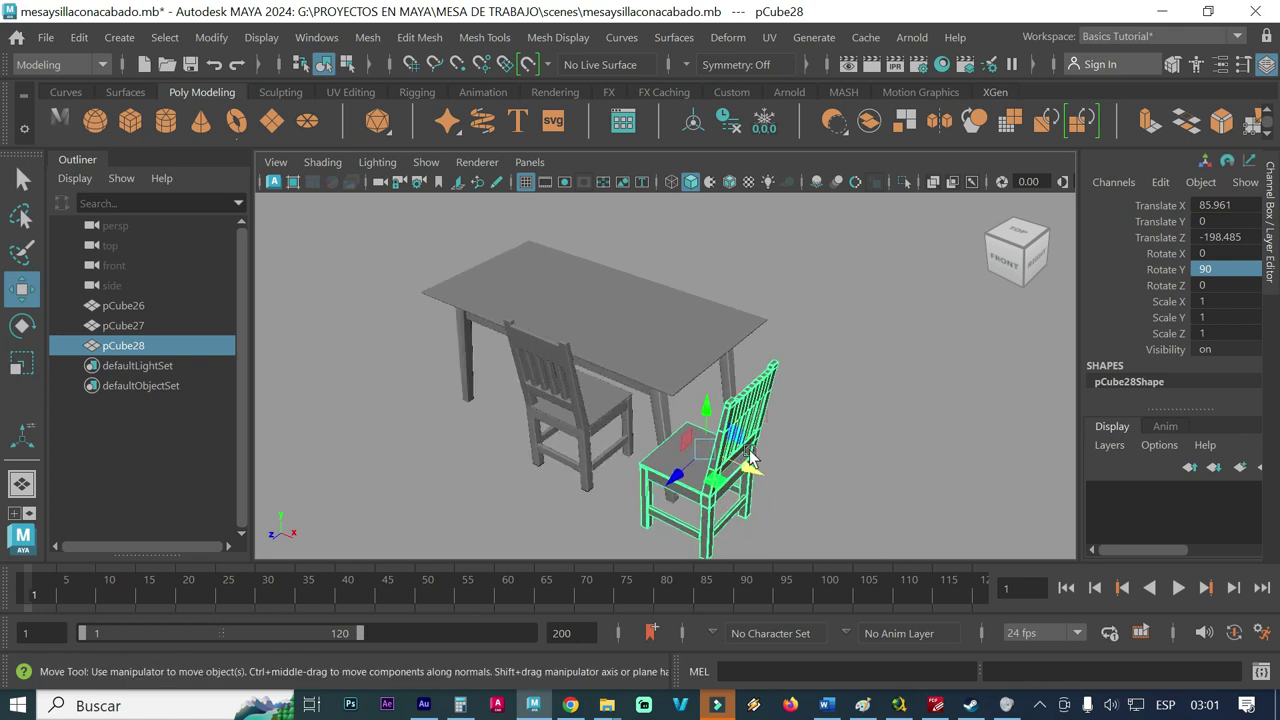
left_click_drag(690, 476, 720, 442)
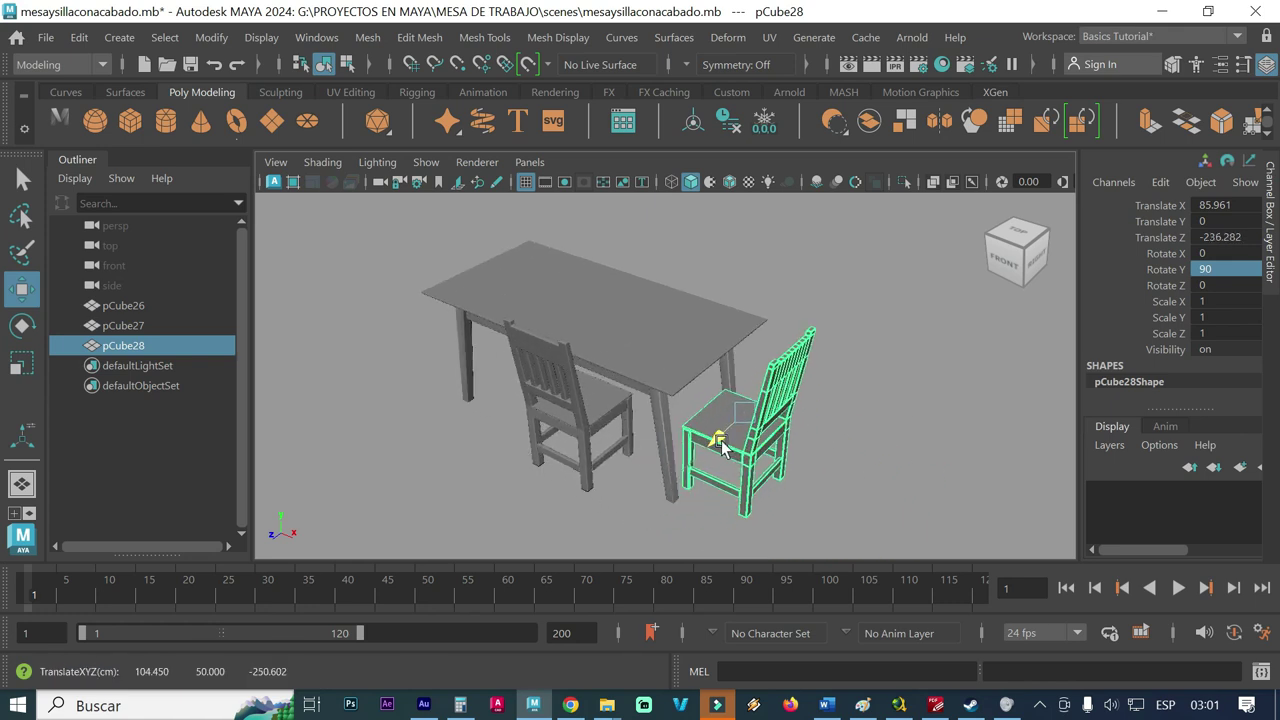
mouse_move(722, 515)
left_mouse_down("alt")
mouse_move(677, 523)
mouse_move(686, 543)
mouse_move(732, 540)
left_mouse_up("alt")
mouse_move(732, 540)
middle_mouse_down()
mouse_move(706, 517)
mouse_move(607, 515)
middle_mouse_up()
mouse_move(607, 515)
left_mouse_down("alt")
mouse_move(607, 463)
mouse_move(625, 458)
mouse_move(608, 461)
mouse_move(626, 477)
mouse_move(820, 456)
mouse_move(555, 428)
mouse_move(546, 477)
left_mouse_up("alt")
- Duplicate the end chair and set the copy's Rotate Y to 270
key("ctrl+d")
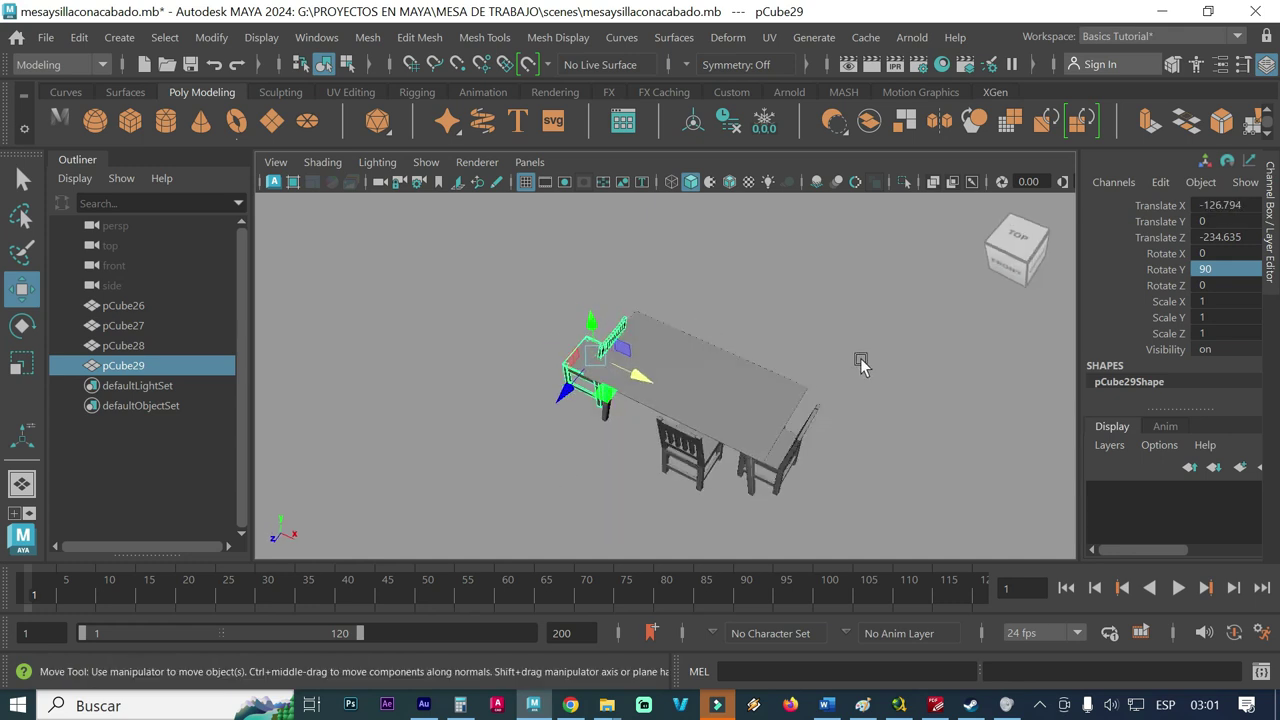
key("e")
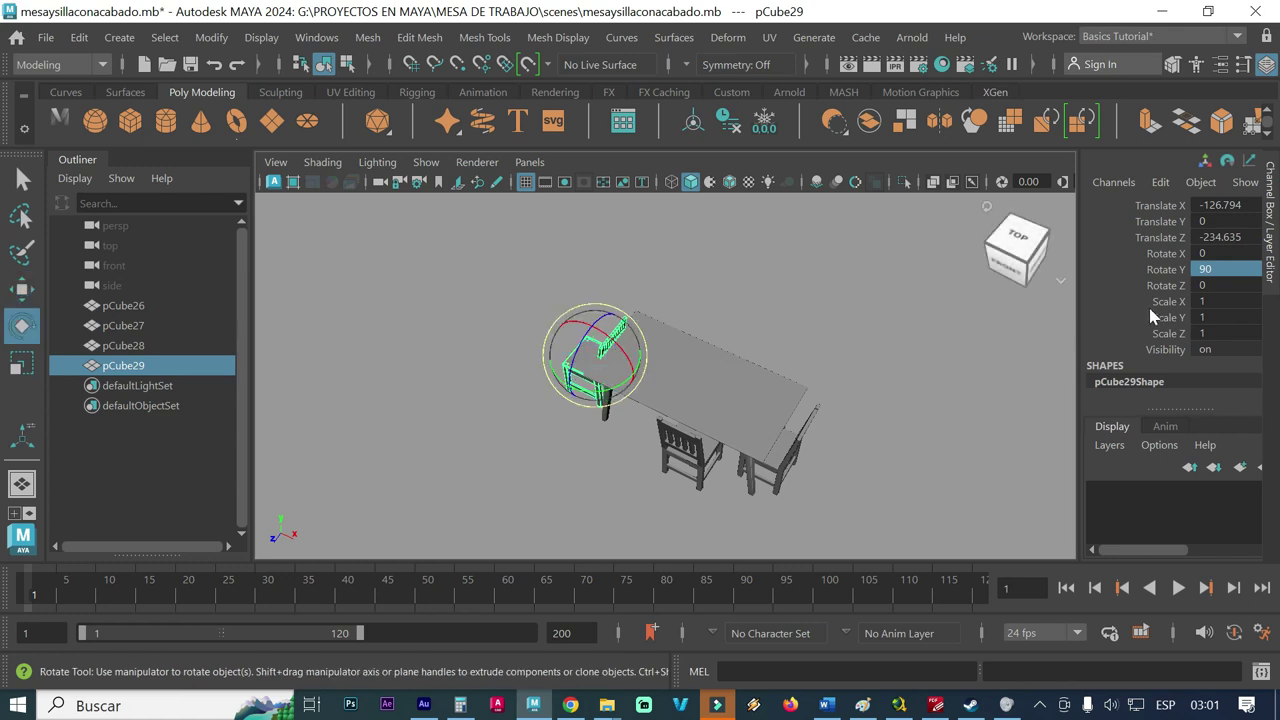
left_click(1217, 270)
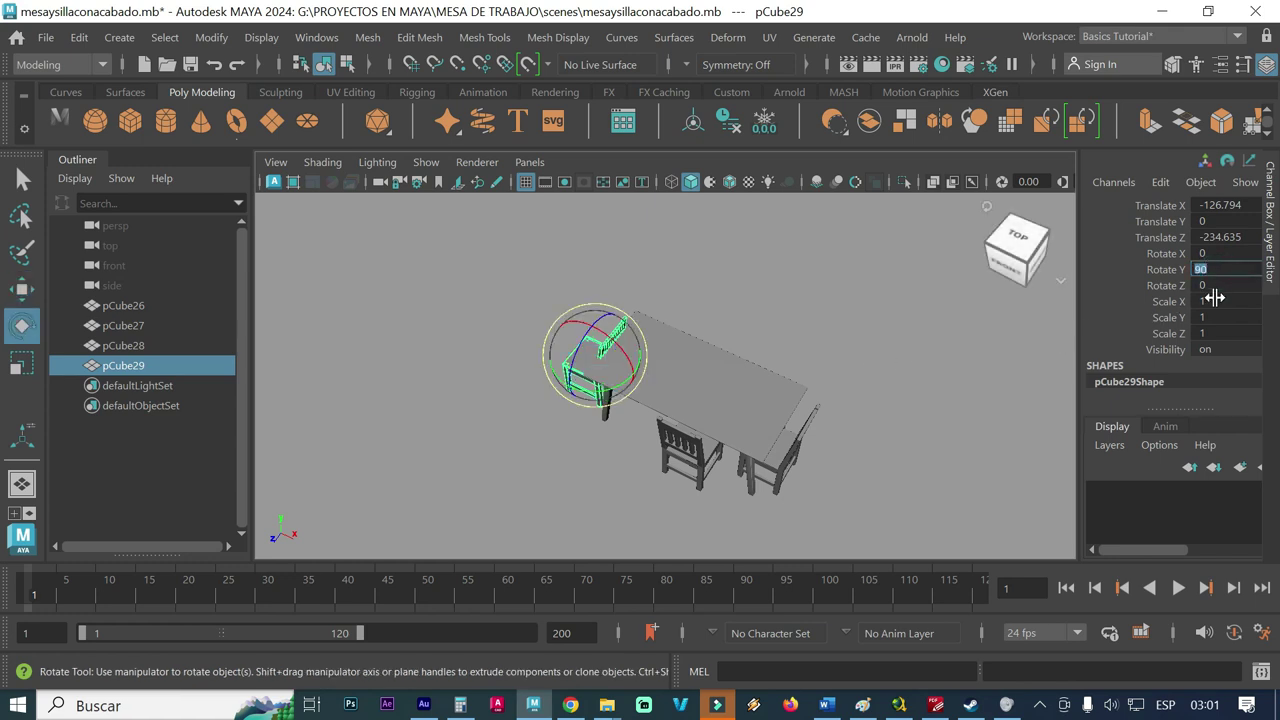
type("180")
key("Return")
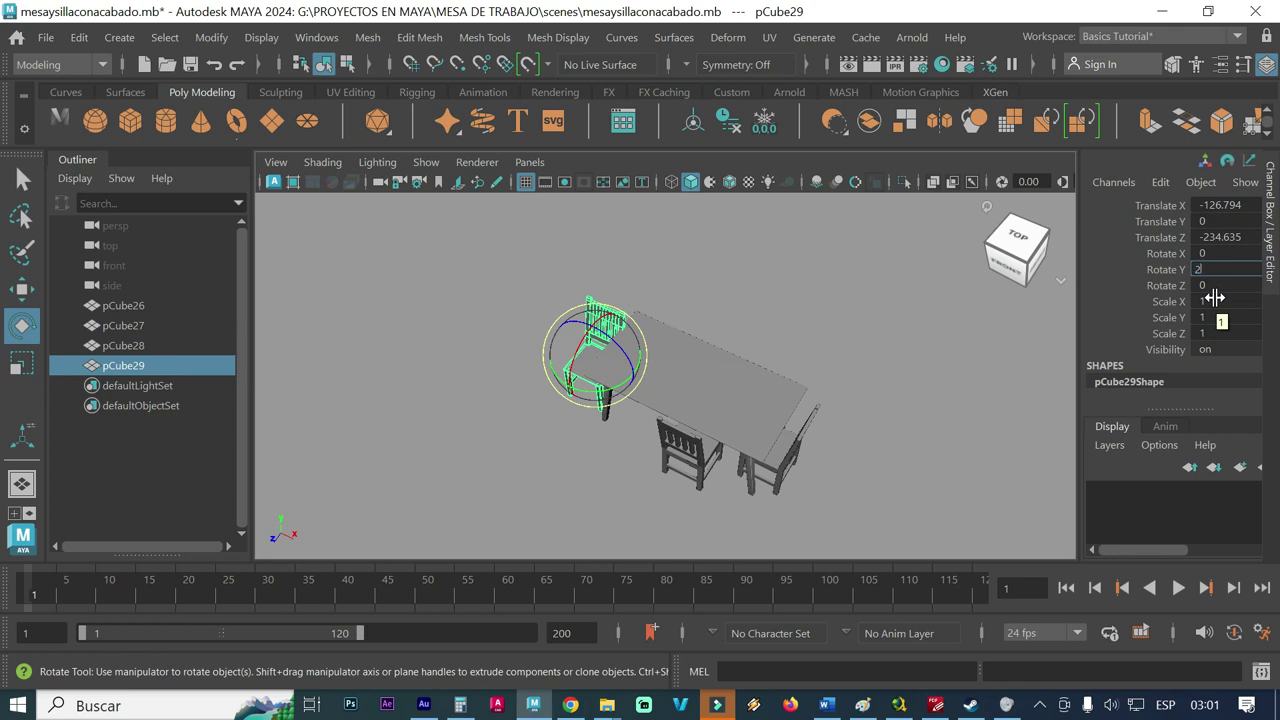
type("70")
key("Return")
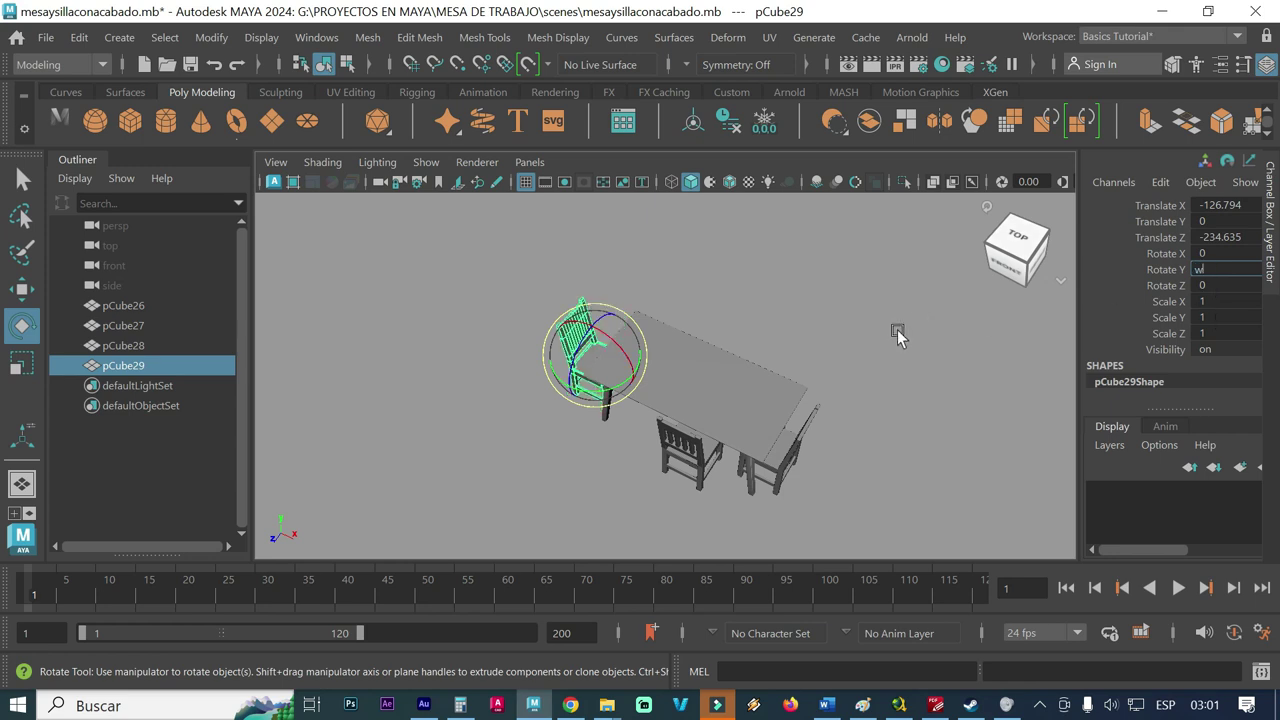
- Discard the stray 'ww' entry and reselect the new chair for moving
type("ww")
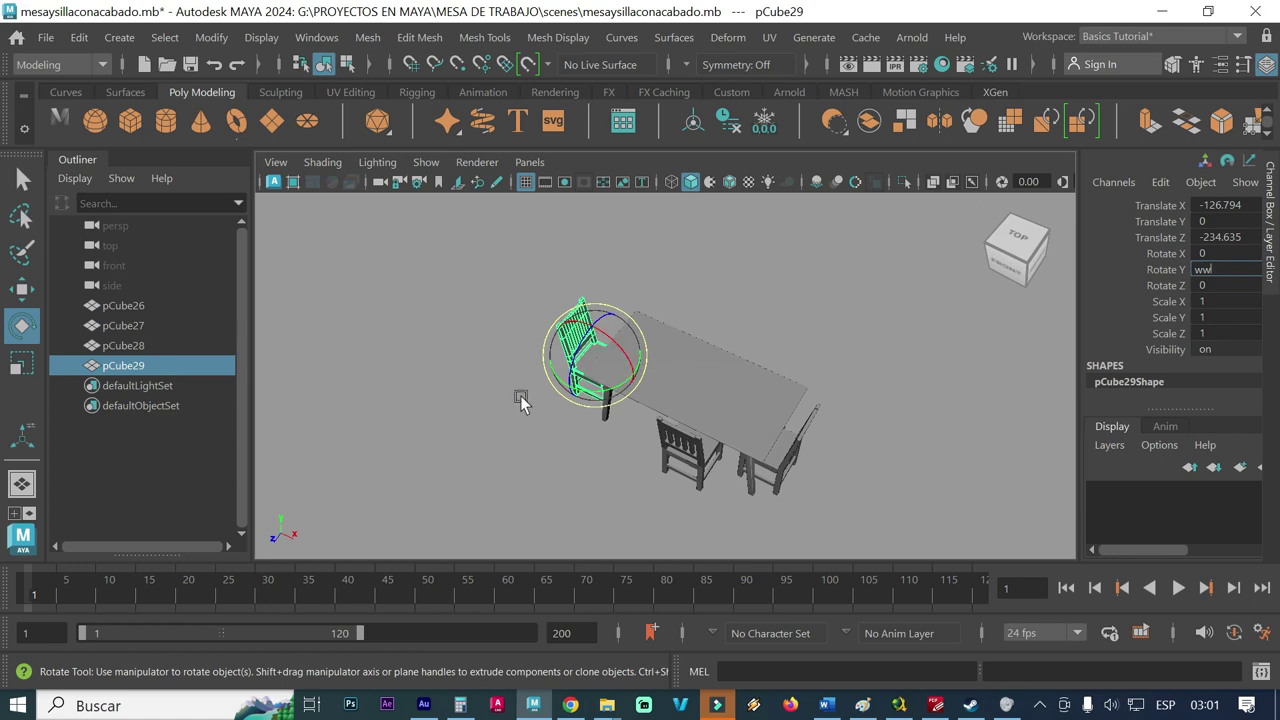
left_click(520, 395)
left_click(566, 356)
key("w")
mouse_move(610, 378)
left_mouse_down("alt")
mouse_move(705, 423)
mouse_move(653, 431)
mouse_move(653, 389)
mouse_move(672, 381)
mouse_move(808, 434)
left_mouse_up("alt")
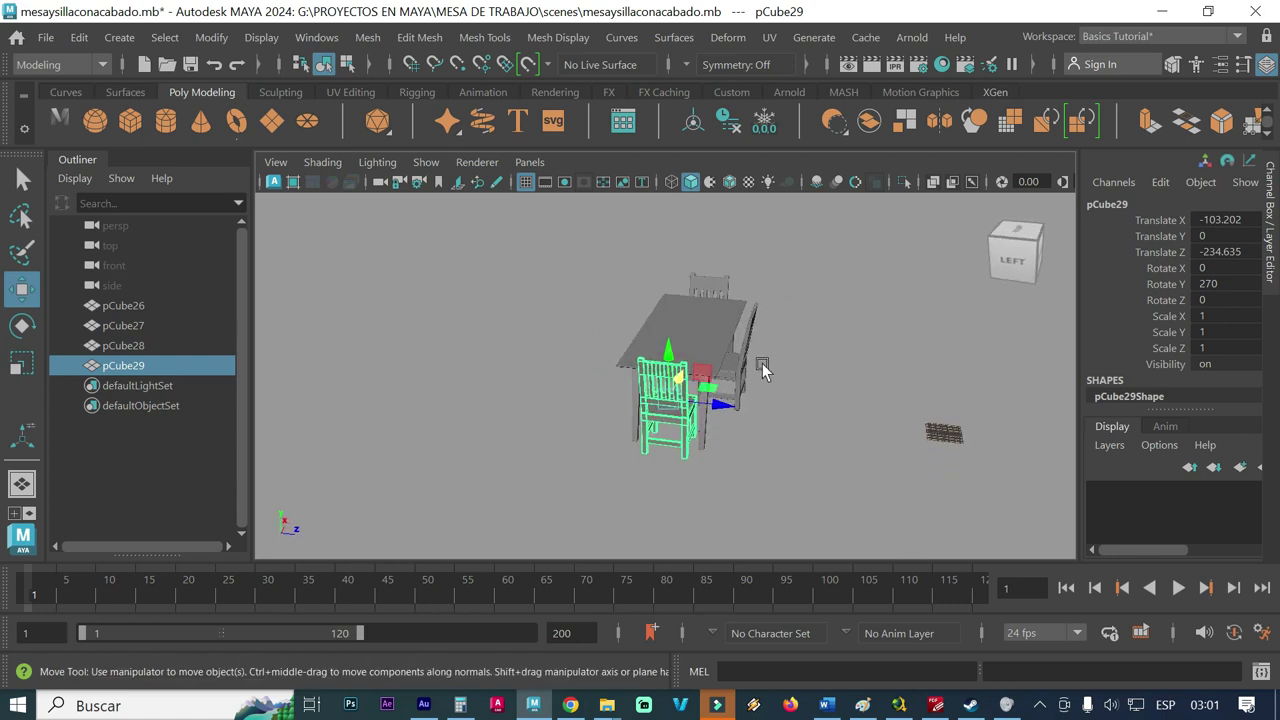
- Duplicate the original side chair, move the copy along Z, and rotate it 180 degrees
left_click(749, 357)
left_click(752, 376)
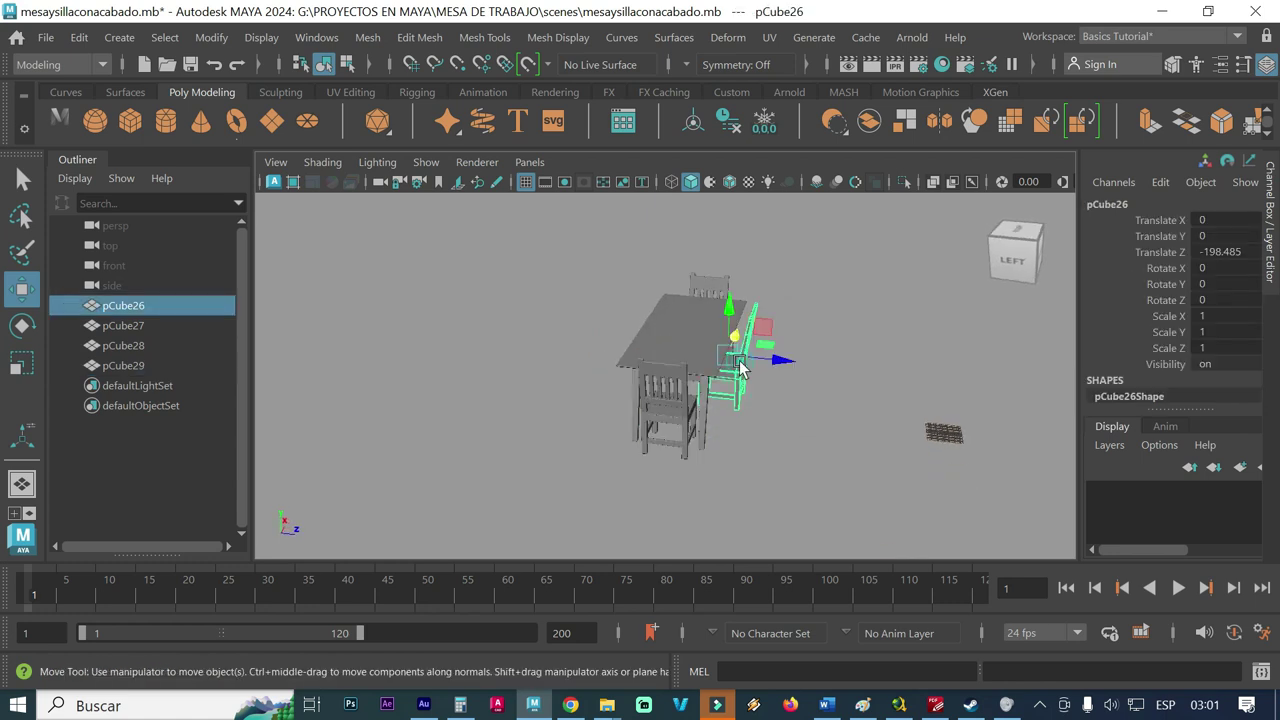
key("ctrl+d")
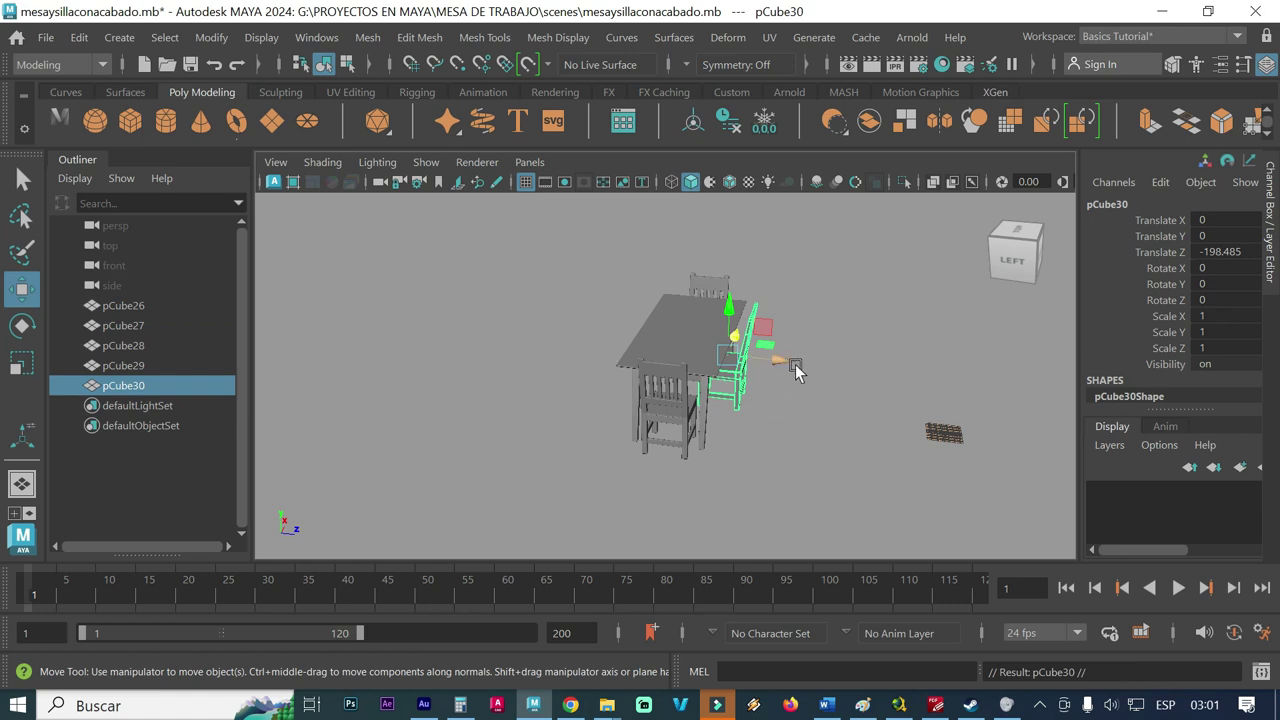
left_click_drag(785, 361, 648, 347)
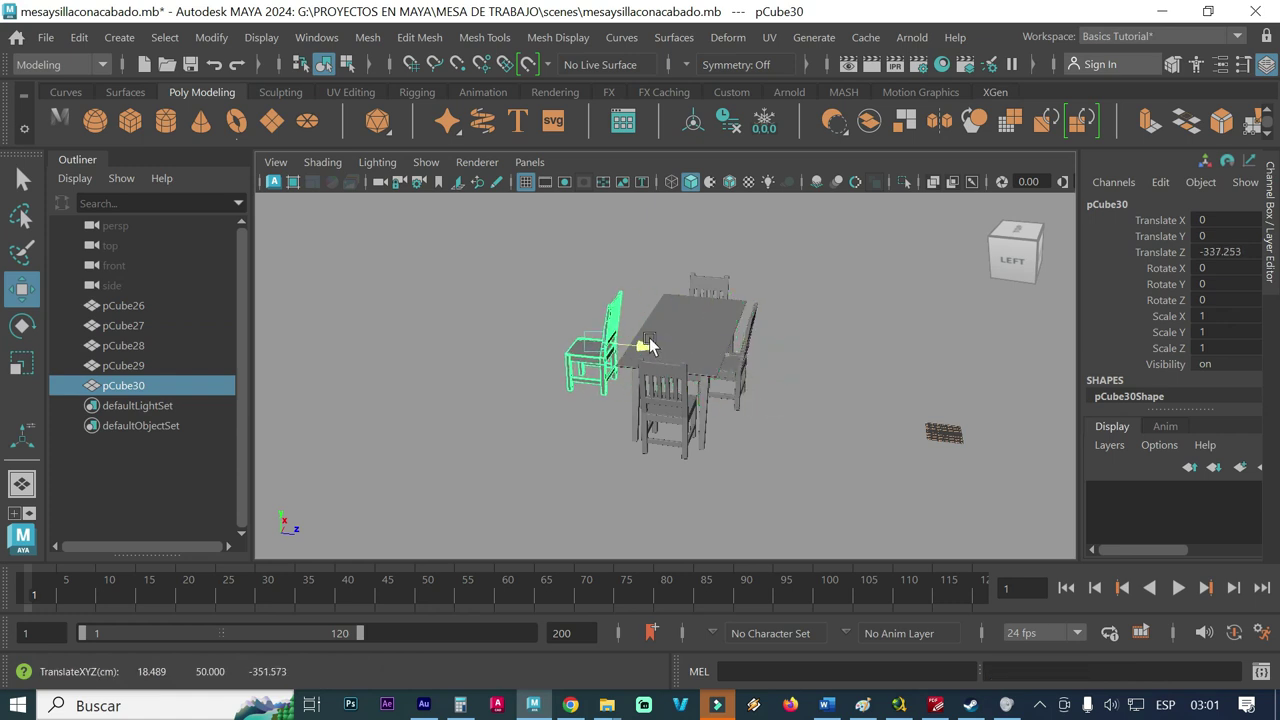
double_click(1205, 284)
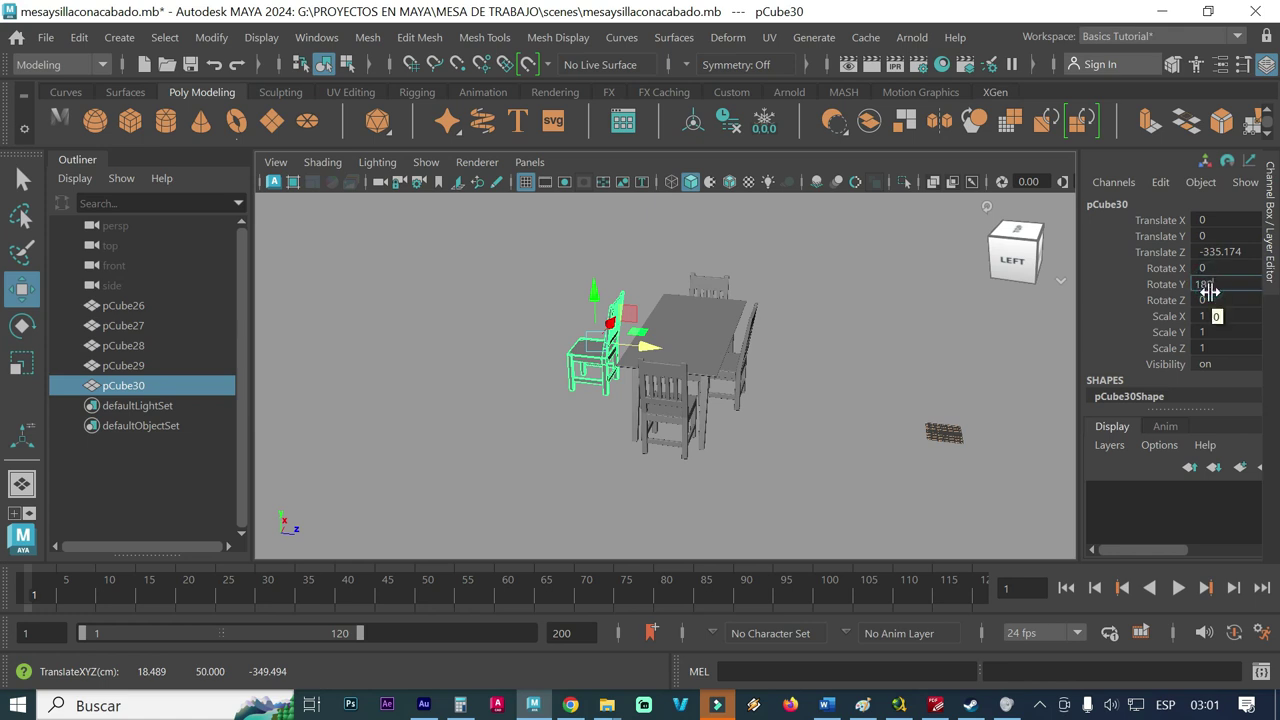
key("Return")
- Slide the 180-degree copy along Z close to the table, then reselect the original chair
left_click_drag(654, 417, 684, 418, "alt")
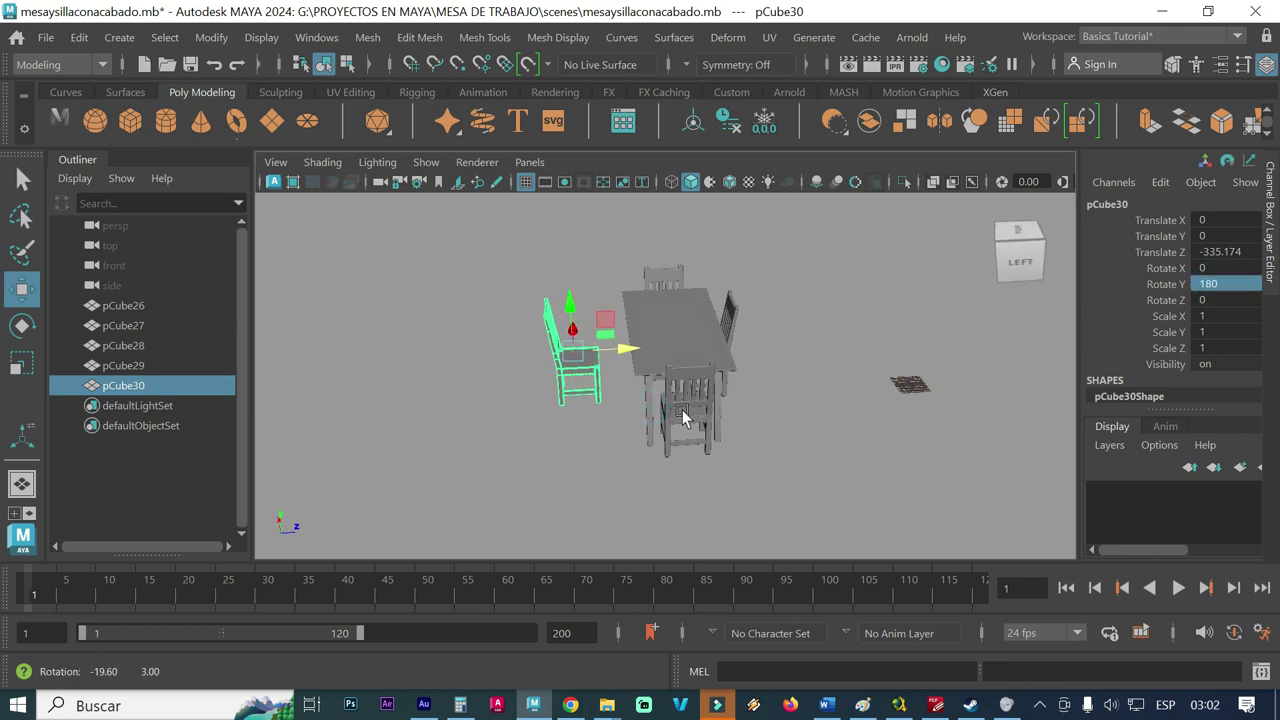
mouse_move(630, 349)
left_mouse_down()
mouse_move(688, 357)
mouse_move(682, 415)
left_mouse_up()
right_click_drag(686, 418, 815, 403, "alt")
mouse_move(839, 399)
left_mouse_down("alt")
mouse_move(757, 356)
mouse_move(789, 360)
mouse_move(760, 400)
left_mouse_up("alt")
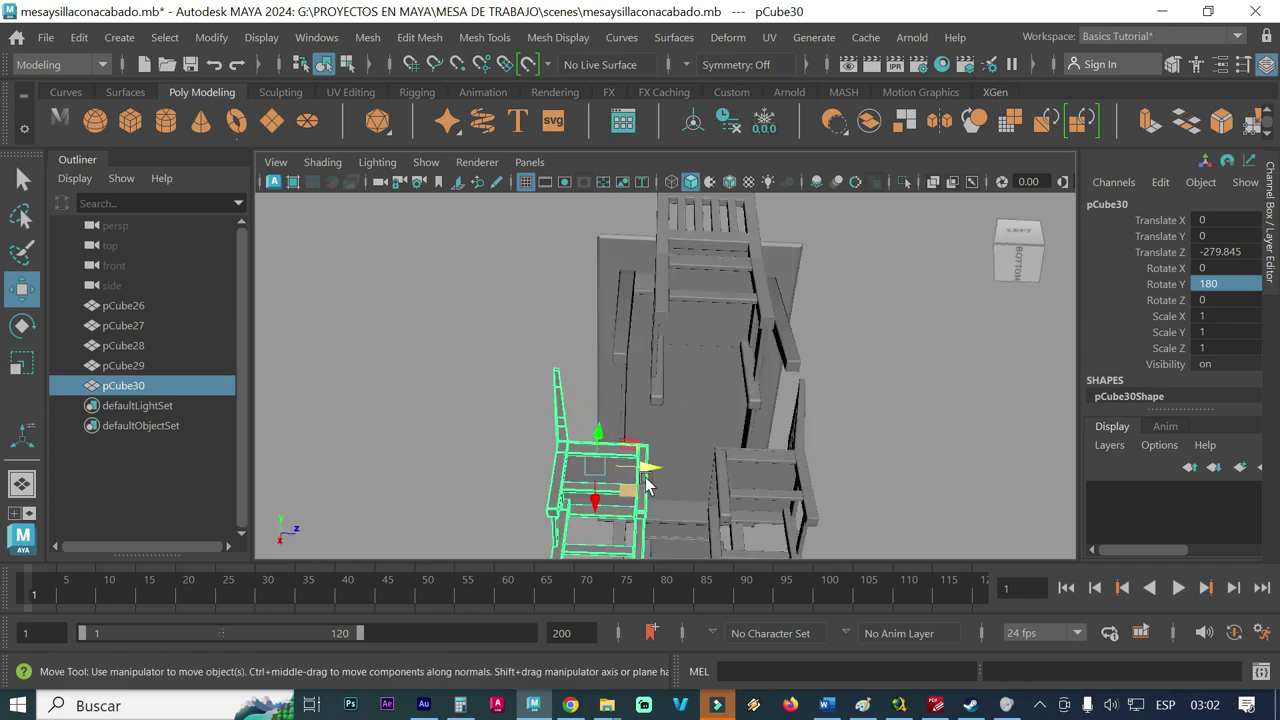
left_click_drag(651, 477, 670, 477)
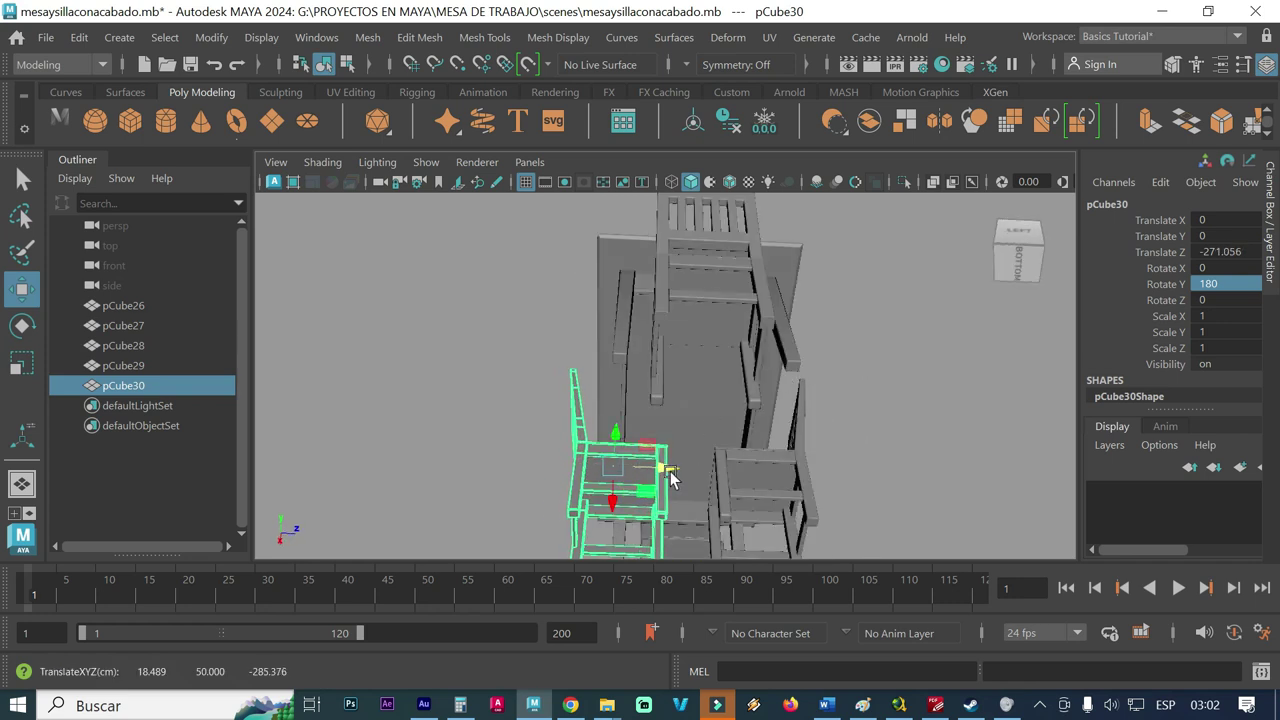
left_click(806, 476)
- Nudge chair pCube26 slightly along Z, frame the table with all four chairs, and deselect
mouse_move(815, 481)
left_mouse_down()
mouse_move(780, 470)
mouse_move(767, 432)
left_mouse_up()
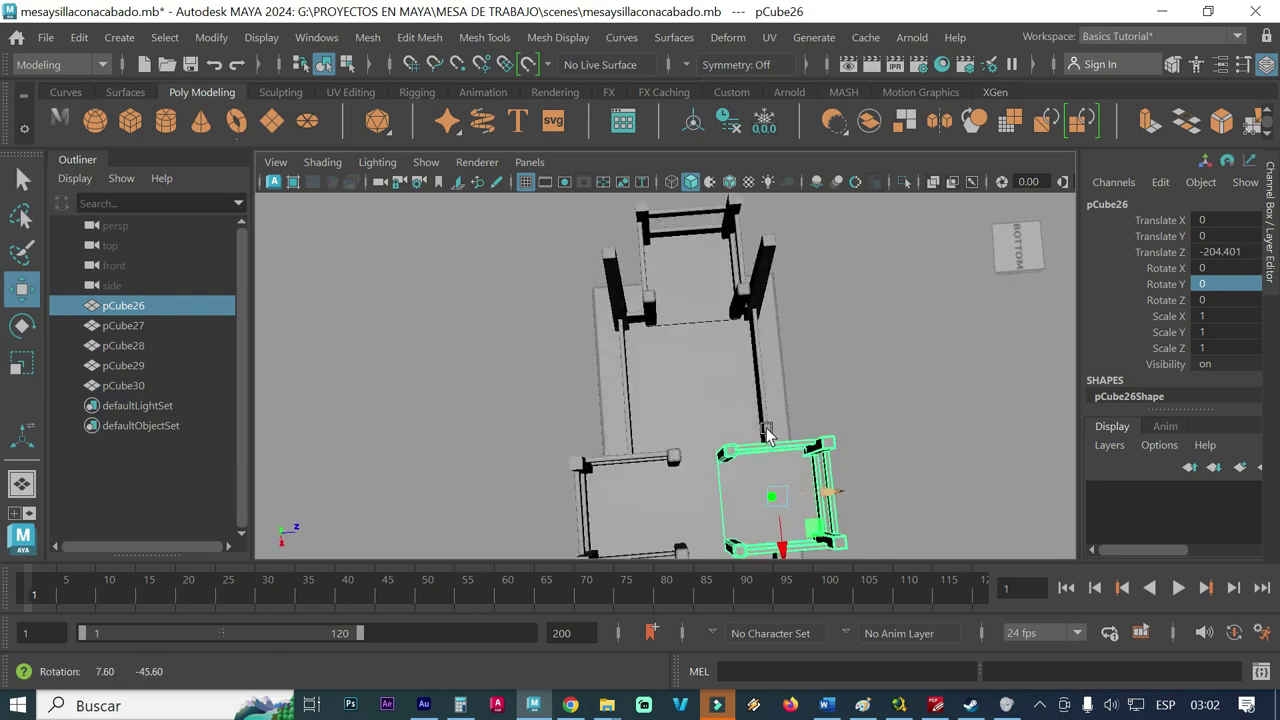
mouse_move(765, 435)
middle_mouse_down("alt")
mouse_move(723, 449)
mouse_move(732, 370)
middle_mouse_up("alt")
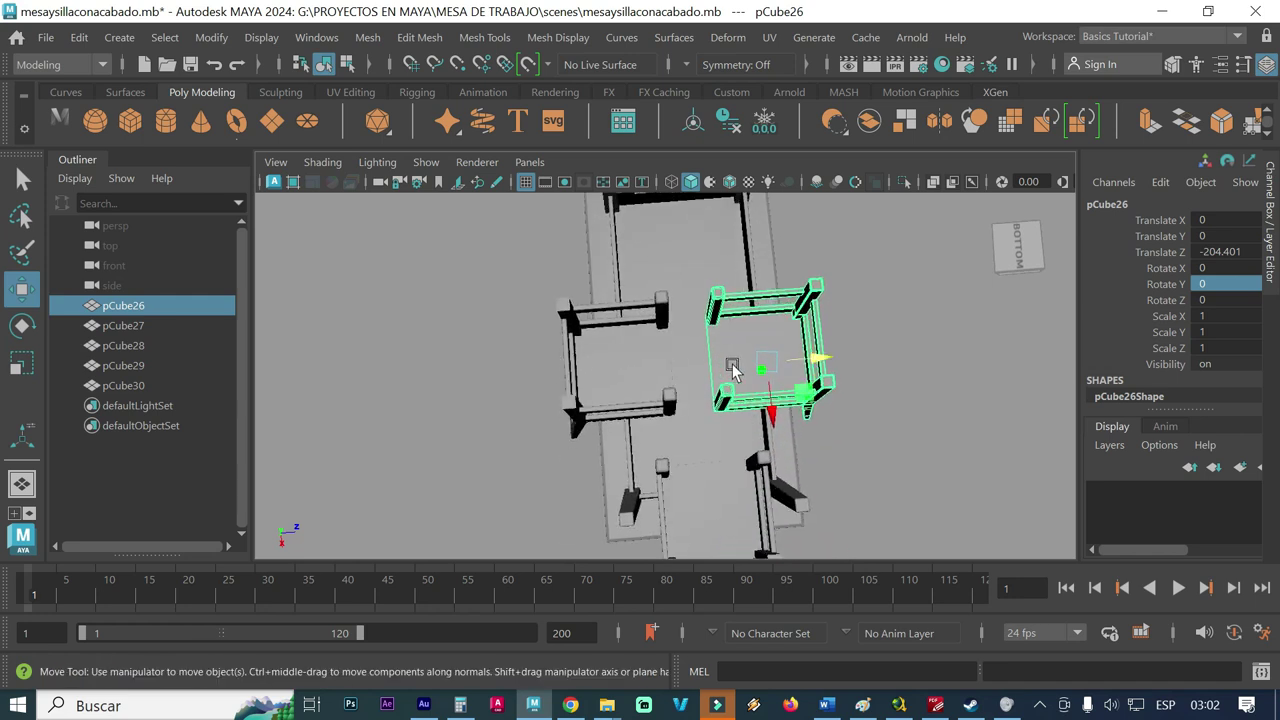
mouse_move(737, 337)
left_mouse_down("alt")
mouse_move(766, 457)
mouse_move(751, 503)
mouse_move(733, 475)
mouse_move(627, 465)
mouse_move(628, 451)
left_mouse_up("alt")
mouse_move(597, 445)
middle_mouse_down("alt")
mouse_move(667, 425)
mouse_move(684, 403)
mouse_move(600, 374)
middle_mouse_up("alt")
left_click_drag(600, 374, 623, 392, "alt")
left_click(913, 447)
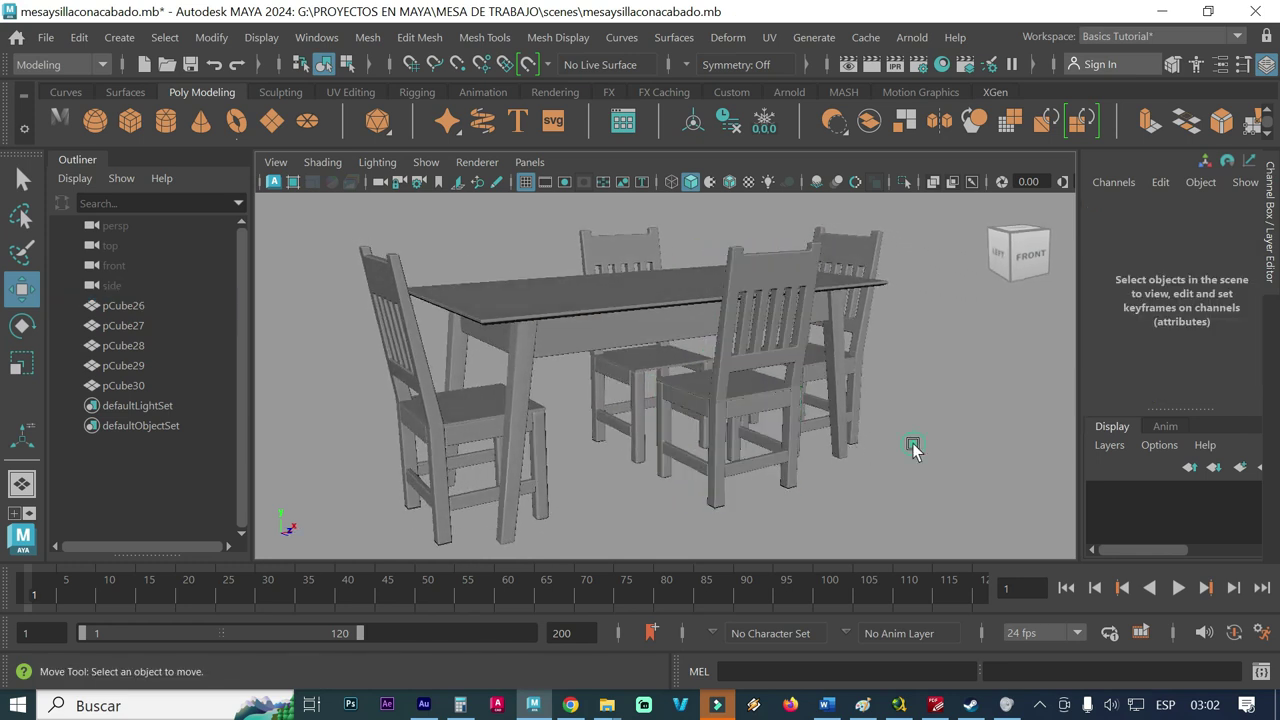